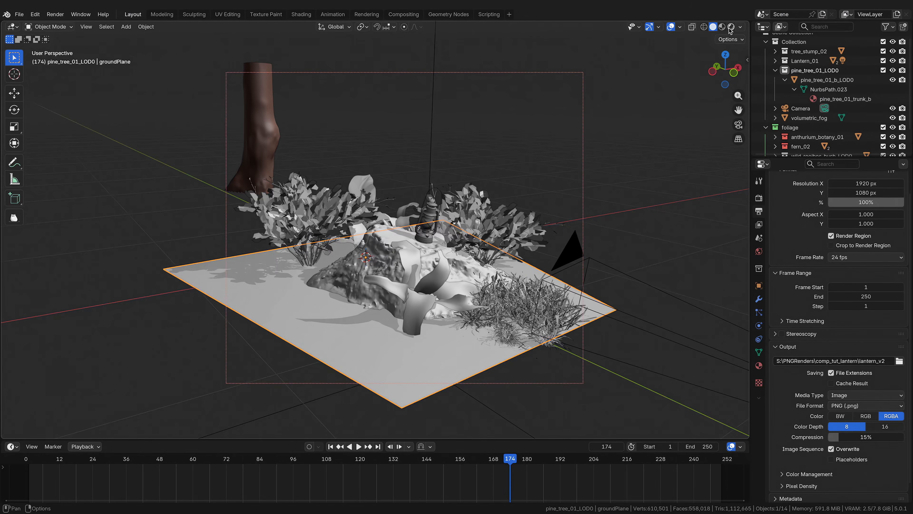
# Step: Display the lantern scene in rendered viewport shading and view it from another angle
pyautogui.click(731, 28)
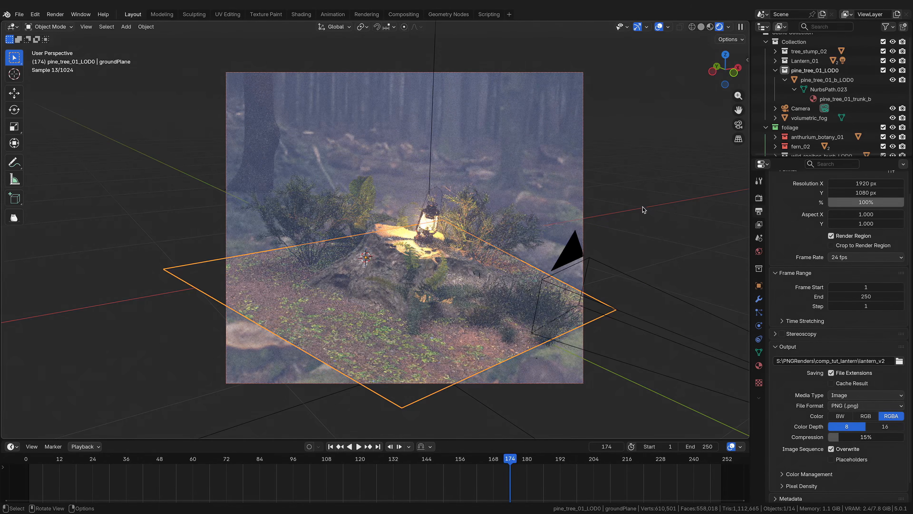
pyautogui.moveTo(688, 301); pyautogui.dragTo(587, 283, button='middle')
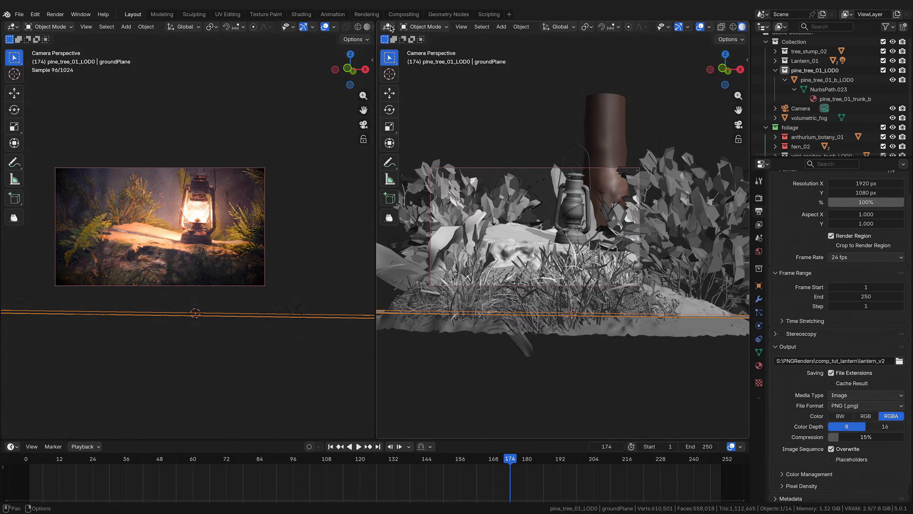
# Step: Turn the second 3D viewport into a Compositor editor and bring the lantern scene's node chain into view
pyautogui.click(389, 26)
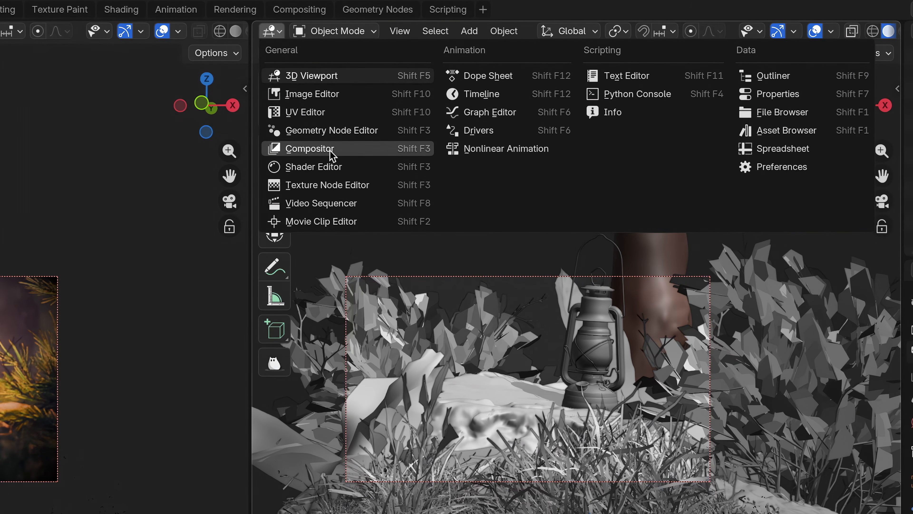
pyautogui.click(310, 149)
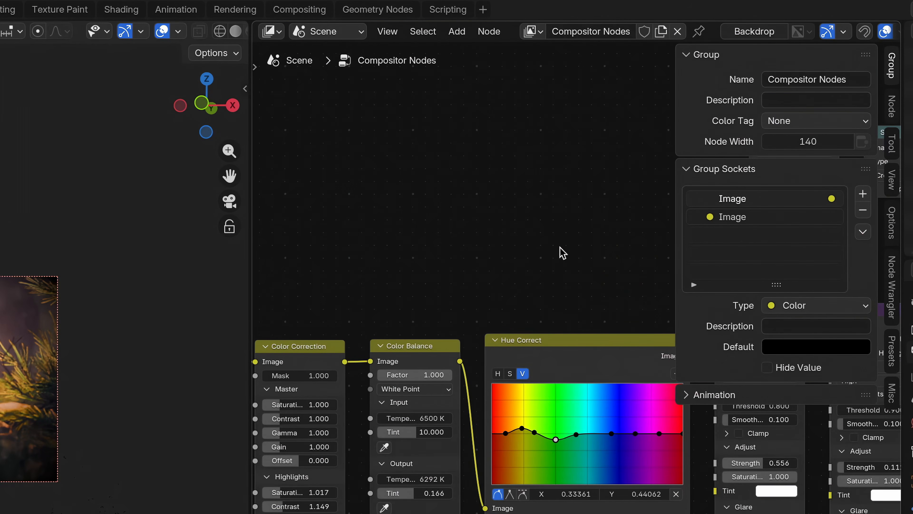
pyautogui.scroll(-4, 562, 252)
pyautogui.moveTo(552, 246); pyautogui.dragTo(491, 248, button='middle')
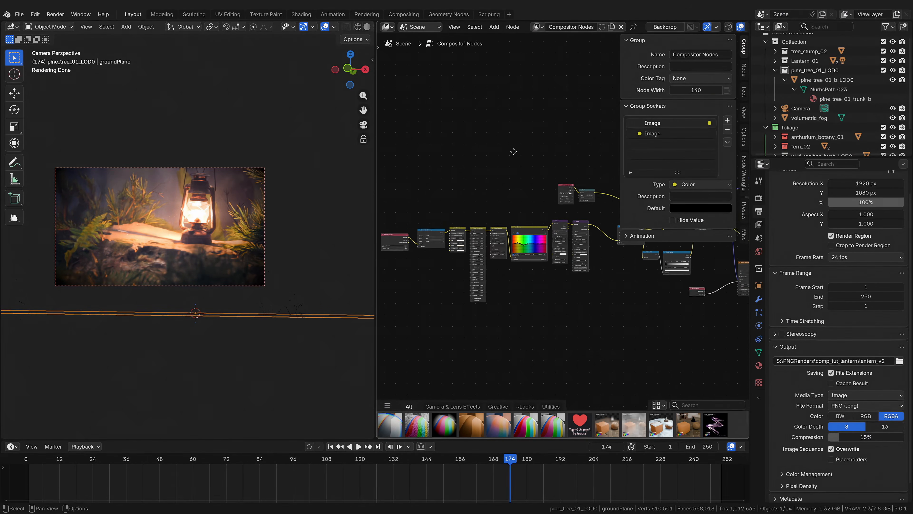
pyautogui.moveTo(514, 151); pyautogui.dragTo(579, 165, button='middle')
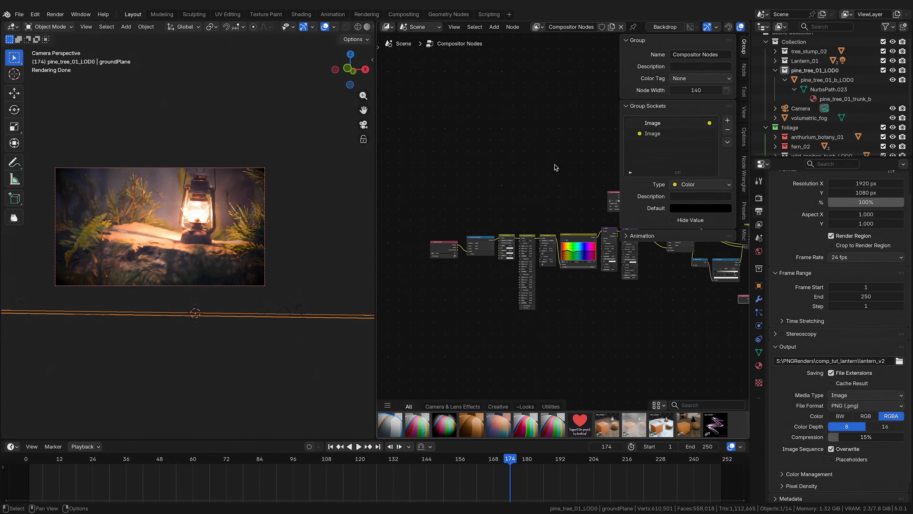
pyautogui.scroll(4, 477, 186)
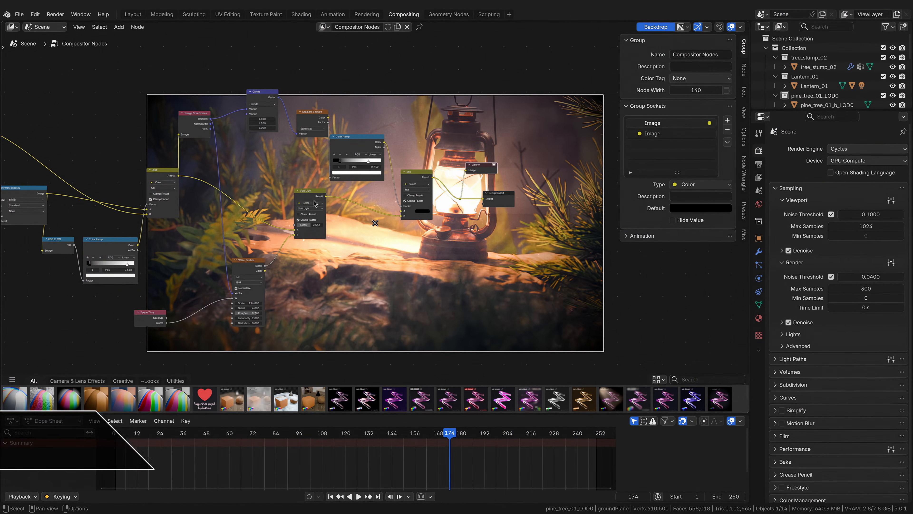
# Step: Examine the lantern's compositing nodes over the backdrop, from the colour nodes to the glare and lens overlay nodes
pyautogui.moveTo(252, 191); pyautogui.dragTo(358, 190, button='middle')
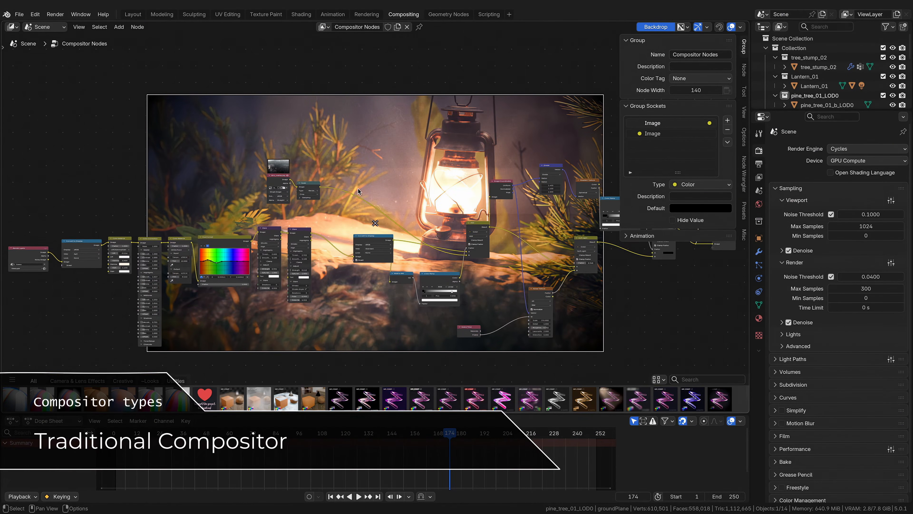
pyautogui.scroll(1, 359, 191)
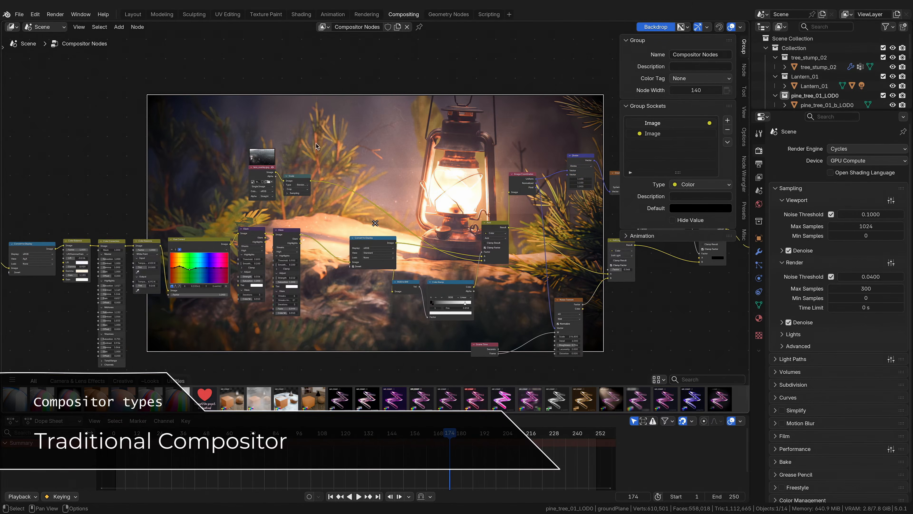
pyautogui.keyDown('ctrl'); pyautogui.keyDown('shift'); pyautogui.click(194, 243); pyautogui.keyUp('shift'); pyautogui.keyUp('ctrl')
pyautogui.scroll(2, 401, 229)
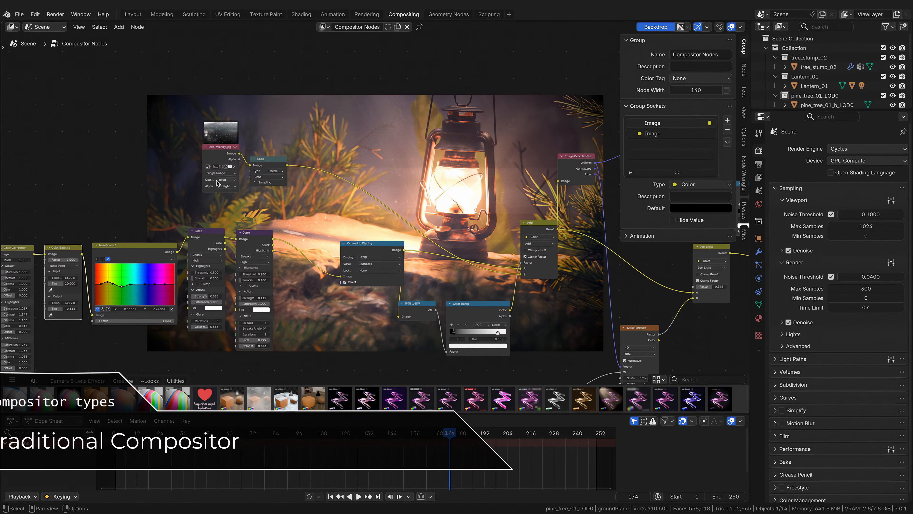
pyautogui.click(269, 163)
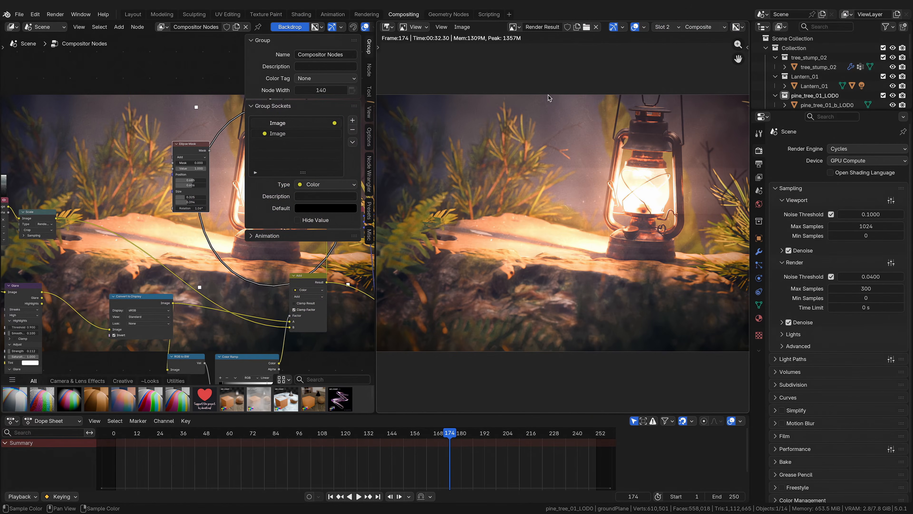
# Step: Compare the lantern node tree and its ellipse mask backdrop with the full render result beside it
pyautogui.scroll(-1, 552, 157)
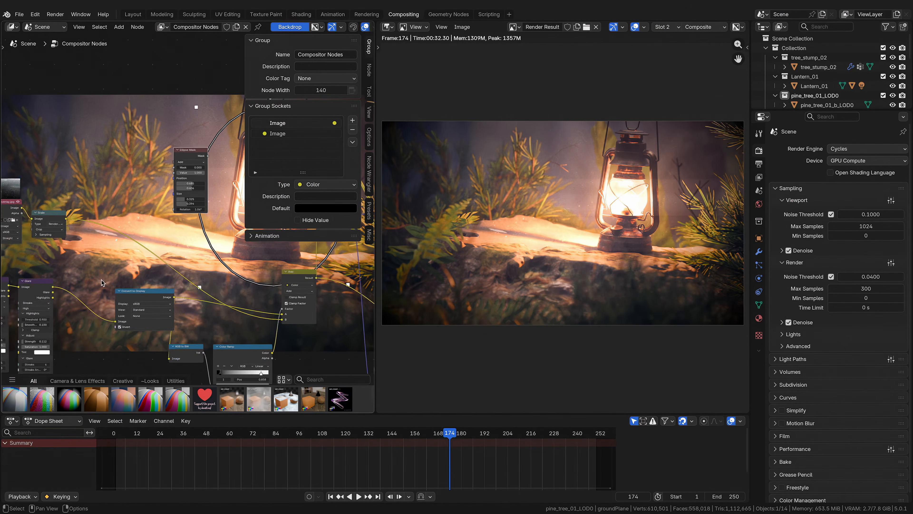
pyautogui.scroll(-1, 103, 282)
pyautogui.moveTo(272, 283); pyautogui.dragTo(164, 253, button='middle')
pyautogui.moveTo(241, 282); pyautogui.dragTo(142, 283, button='middle')
pyautogui.moveTo(104, 310); pyautogui.dragTo(321, 294, button='middle')
pyautogui.moveTo(241, 172); pyautogui.dragTo(385, 174)
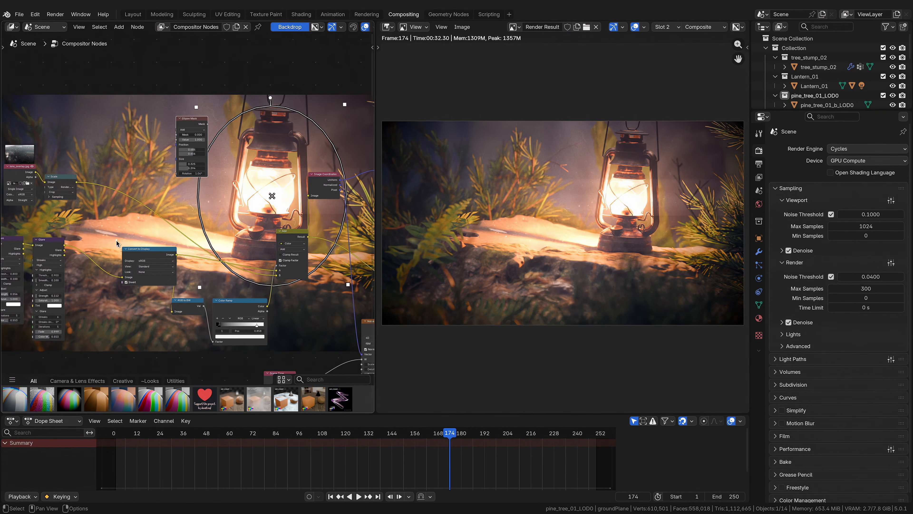
# Step: Adjust the highlight Threshold of the lantern scene's Streaks Glare node
pyautogui.moveTo(33, 252); pyautogui.dragTo(181, 221, button='middle')
pyautogui.scroll(1, 180, 231)
pyautogui.scroll(1, 152, 280)
pyautogui.scroll(1, 180, 282)
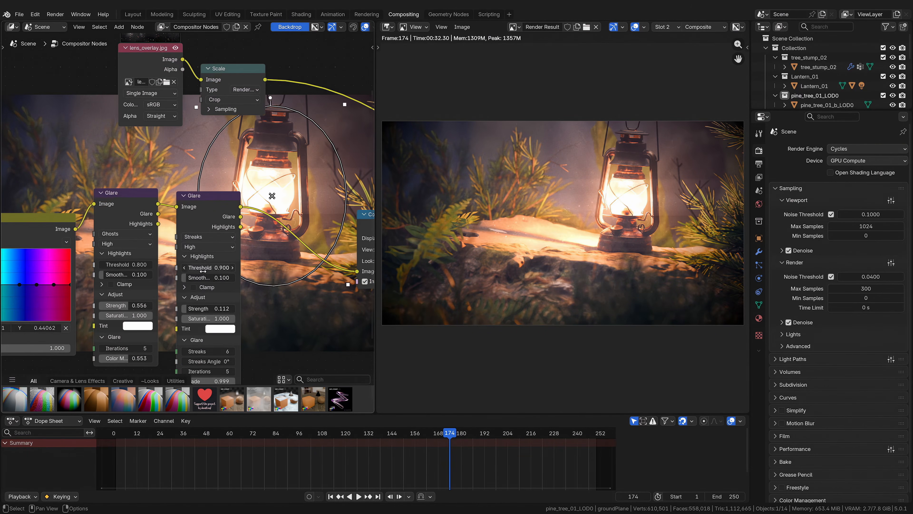
pyautogui.moveTo(205, 267)
pyautogui.mouseDown()
pyautogui.moveTo(190, 268)
pyautogui.moveTo(226, 267)
pyautogui.moveTo(215, 268)
pyautogui.mouseUp()
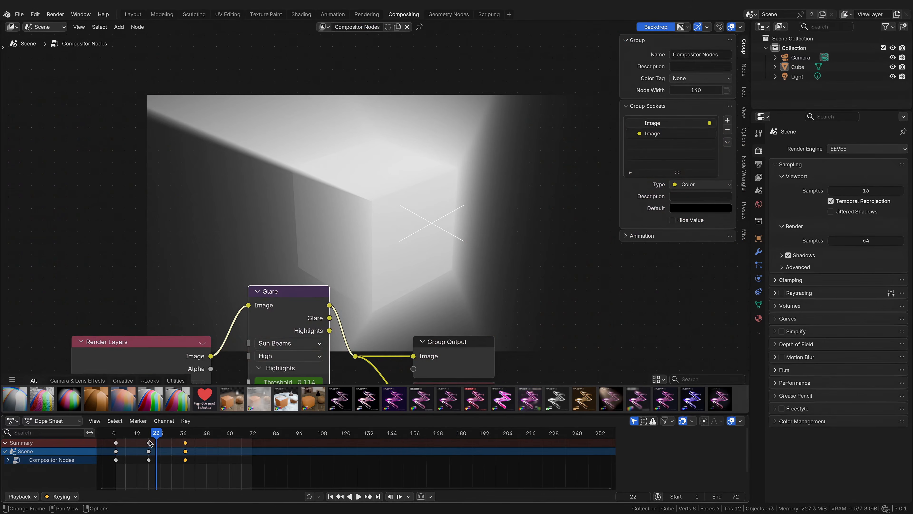
# Step: Scrub through the cube's animated Sun Beams glare in both the compositor backdrop and the realtime viewport
pyautogui.moveTo(150, 443); pyautogui.dragTo(126, 439)
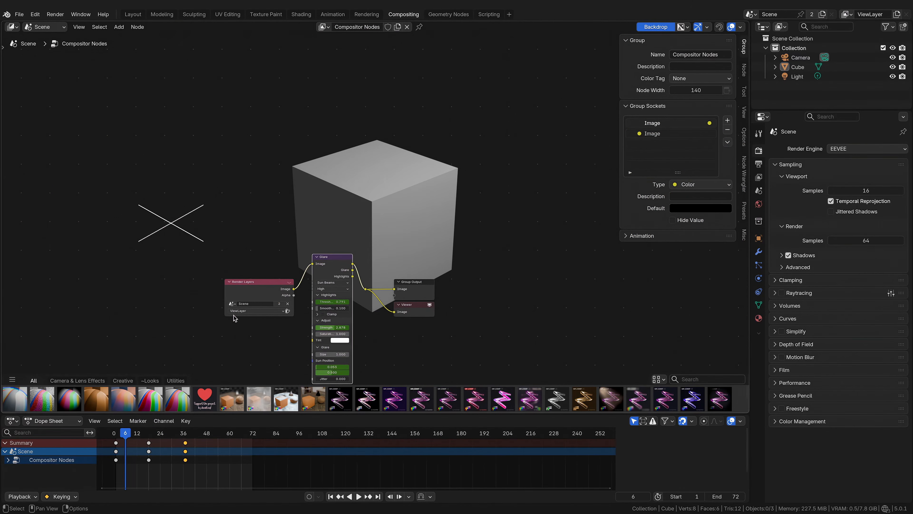
pyautogui.moveTo(135, 435)
pyautogui.mouseDown()
pyautogui.moveTo(165, 434)
pyautogui.moveTo(122, 433)
pyautogui.mouseUp()
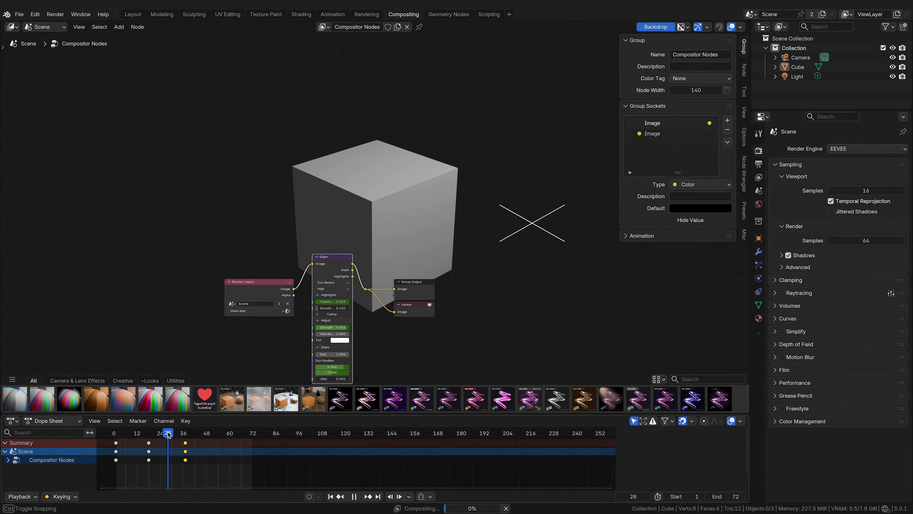
pyautogui.moveTo(168, 436); pyautogui.dragTo(146, 444)
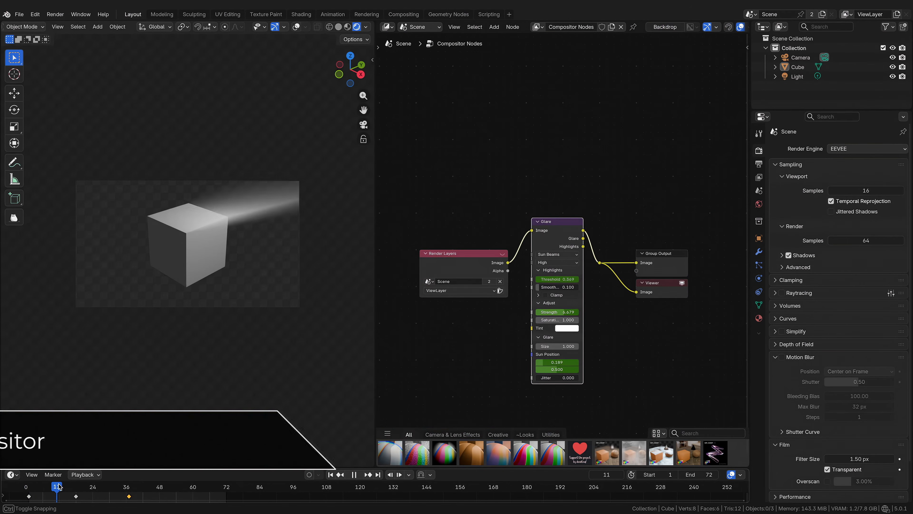
pyautogui.moveTo(59, 486)
pyautogui.mouseDown()
pyautogui.moveTo(149, 487)
pyautogui.moveTo(47, 488)
pyautogui.mouseUp()
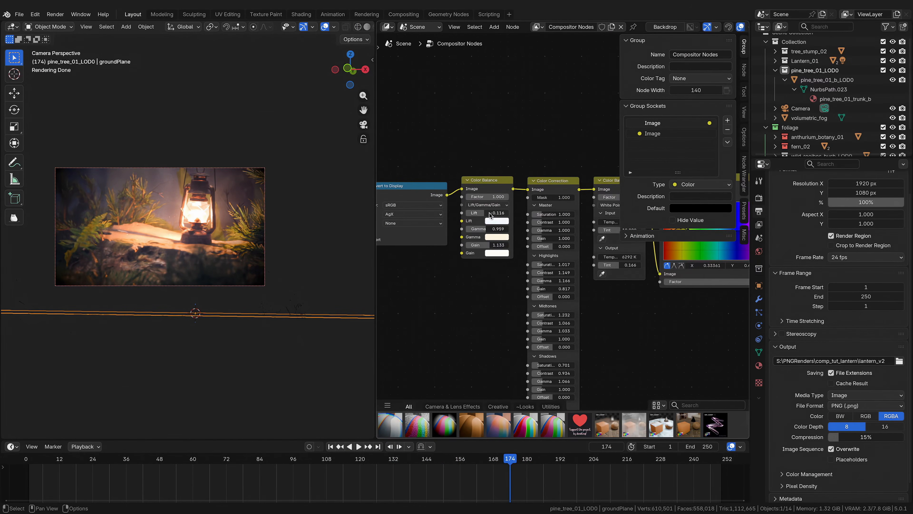
# Step: Adjust the Lift of the lantern scene's Color Balance node and the Grid Size of the neon scene's MP_Grid node
pyautogui.moveTo(491, 215); pyautogui.dragTo(462, 215)
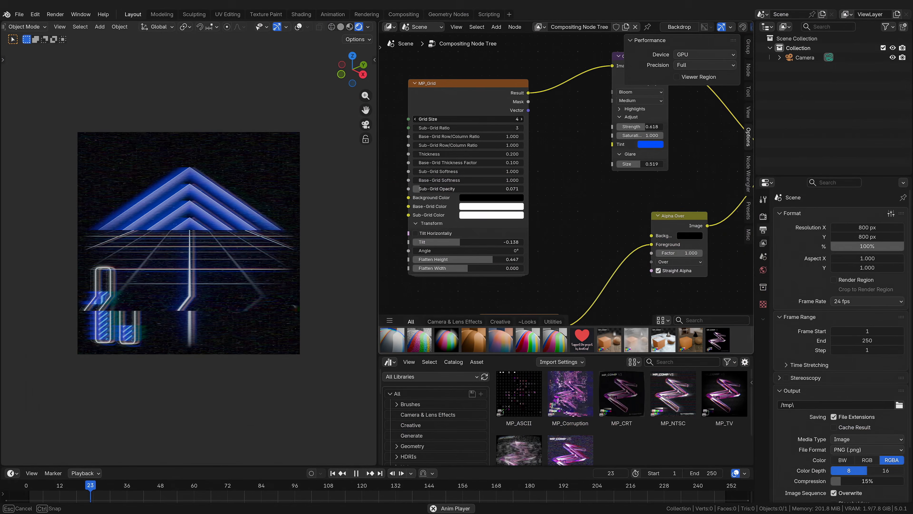
pyautogui.moveTo(451, 120); pyautogui.dragTo(474, 128)
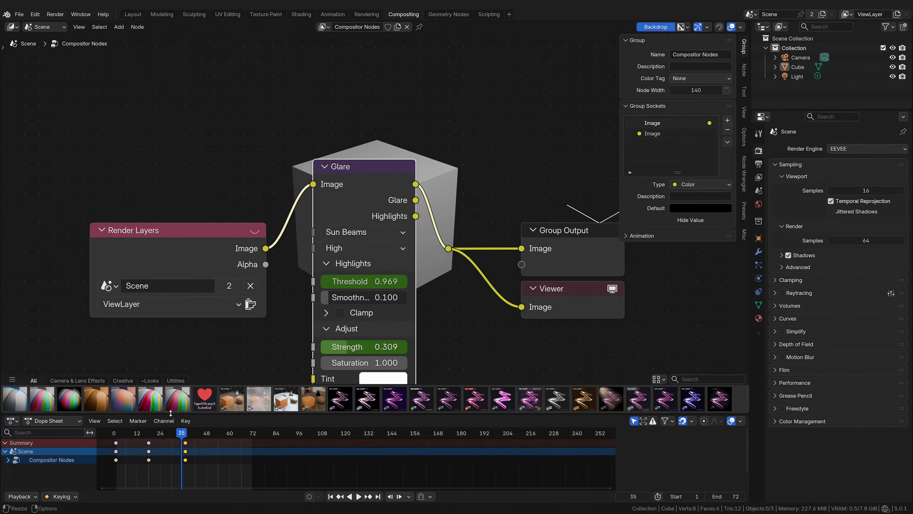
# Step: Compare backdrop and viewport playback by scrubbing the cube's glare animation, and check the image overlay in the viewport at a smaller zoom
pyautogui.moveTo(162, 435); pyautogui.dragTo(129, 437)
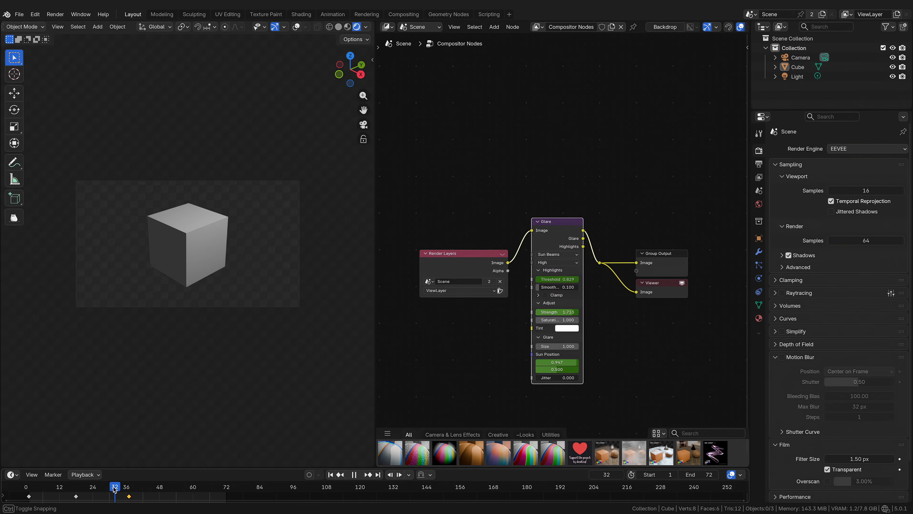
pyautogui.moveTo(115, 488); pyautogui.dragTo(36, 488)
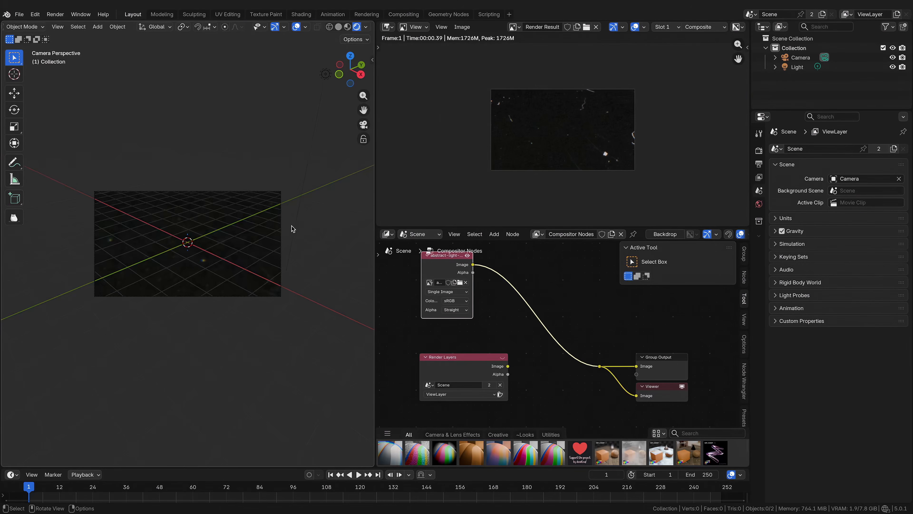
pyautogui.scroll(-3, 293, 228)
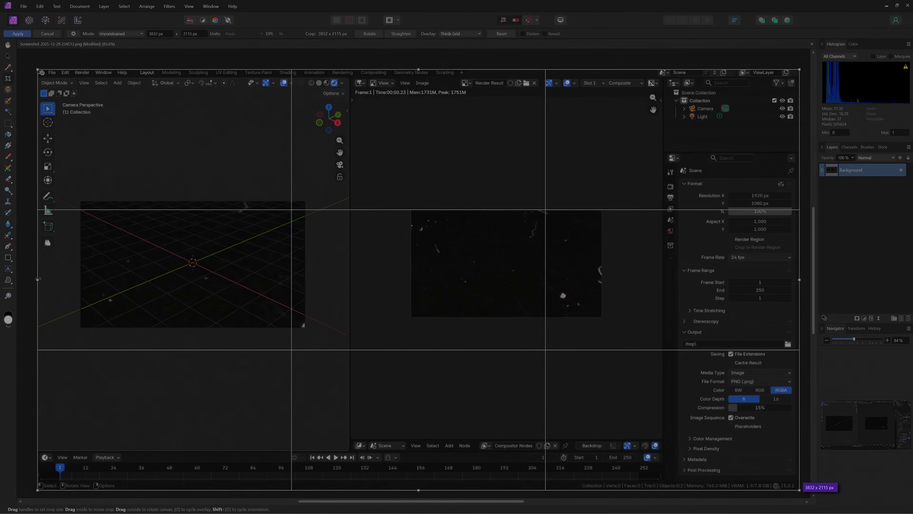
# Step: Switch to Affinity Photo and measure the viewport camera frame in the screenshot with a crop box, without applying the crop
pyautogui.moveTo(37, 280); pyautogui.dragTo(80, 279)
pyautogui.moveTo(800, 279); pyautogui.dragTo(305, 279)
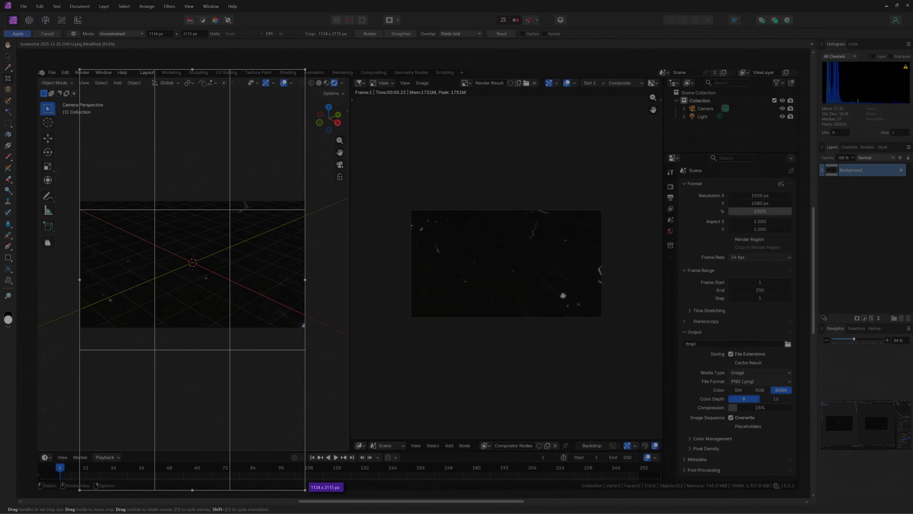
pyautogui.moveTo(187, 69); pyautogui.dragTo(187, 201)
pyautogui.moveTo(191, 490); pyautogui.dragTo(189, 328)
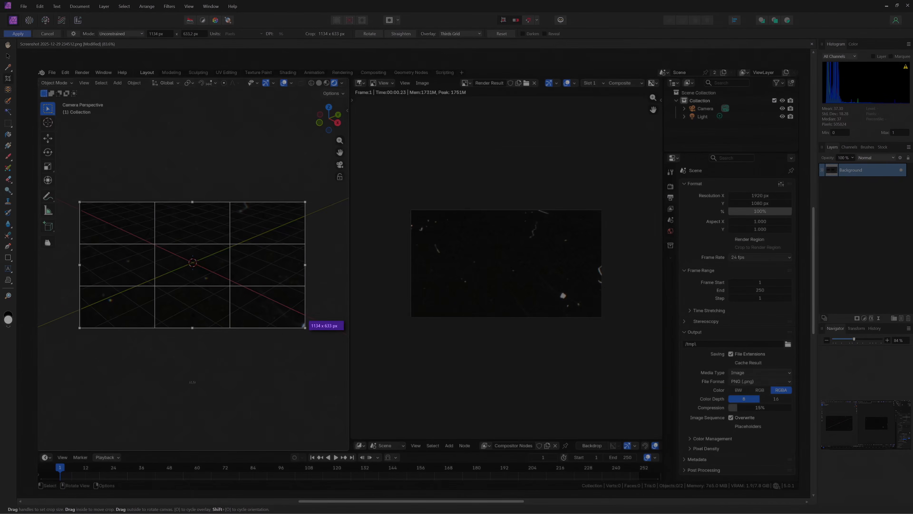
pyautogui.click(48, 33)
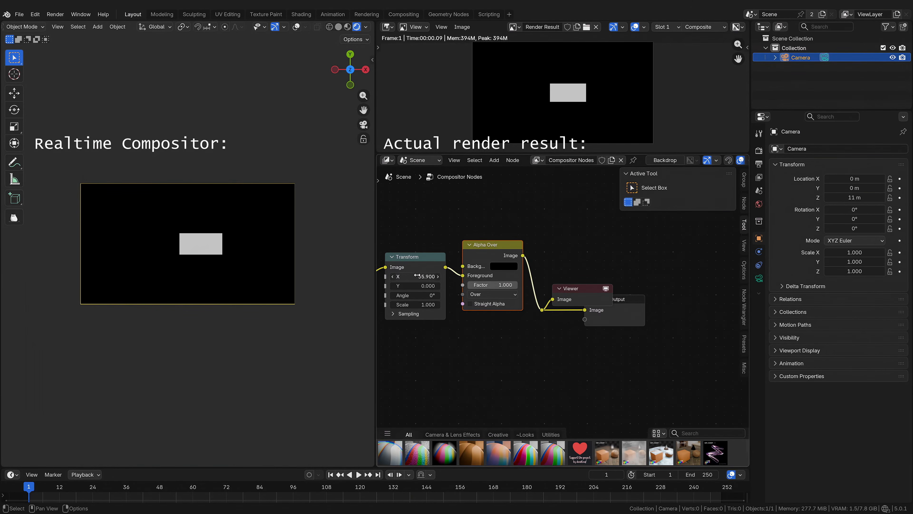
# Step: Shift the rectangle with the Transform node's X offset and check its placement at different viewport zoom levels
pyautogui.moveTo(417, 276); pyautogui.dragTo(417, 276)
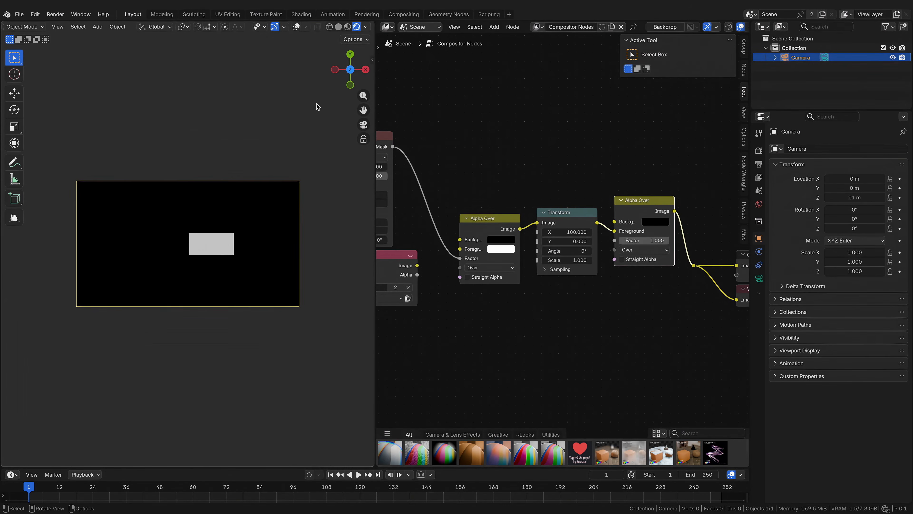
pyautogui.scroll(-2, 315, 113)
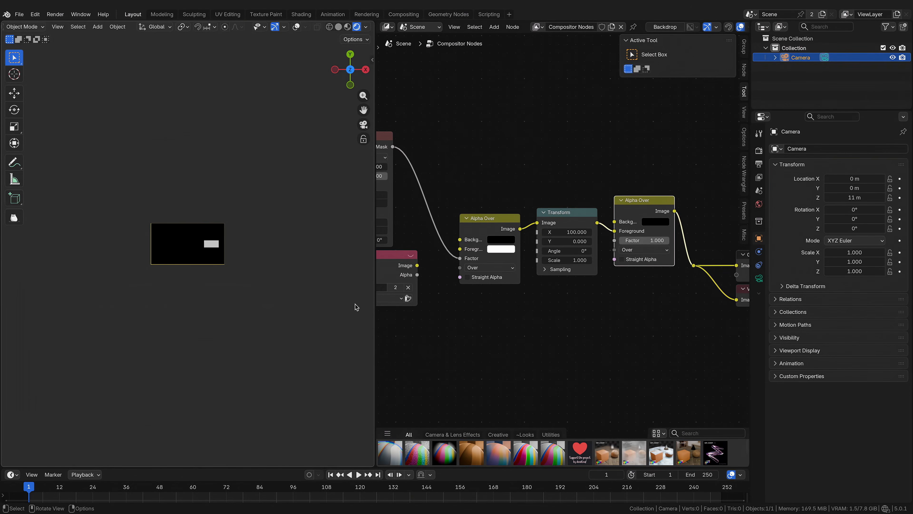
pyautogui.scroll(4, 314, 132)
pyautogui.scroll(-3, 310, 92)
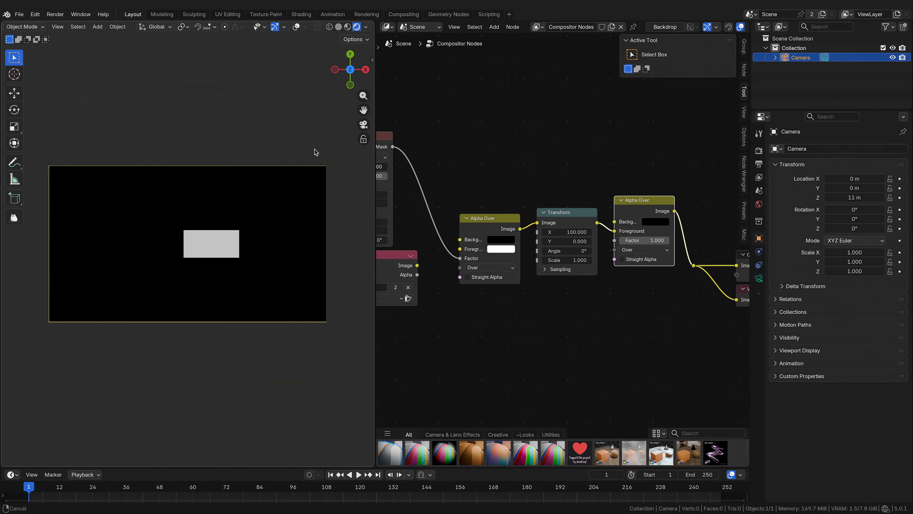
pyautogui.scroll(-2, 326, 277)
pyautogui.scroll(5, 296, 158)
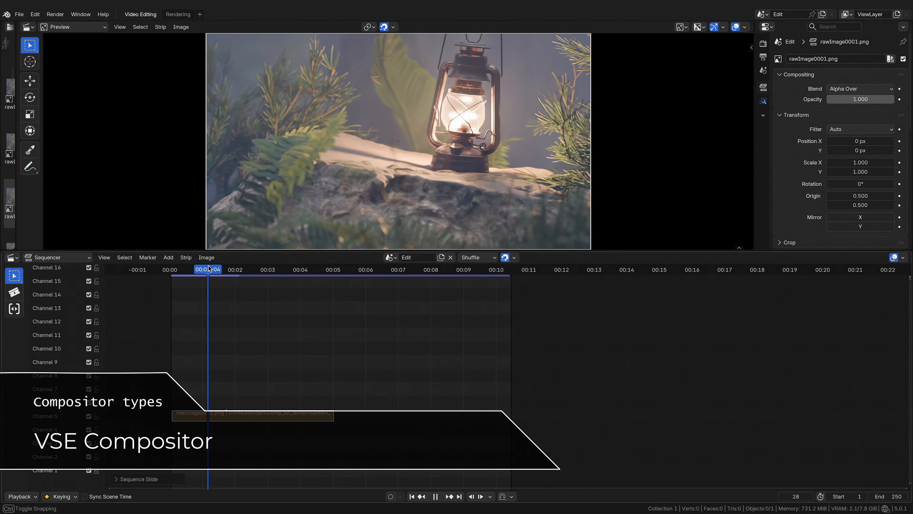
# Step: Add a Compositor modifier to the rawImage0001.png strip in the video sequencer
pyautogui.moveTo(210, 268); pyautogui.dragTo(189, 290)
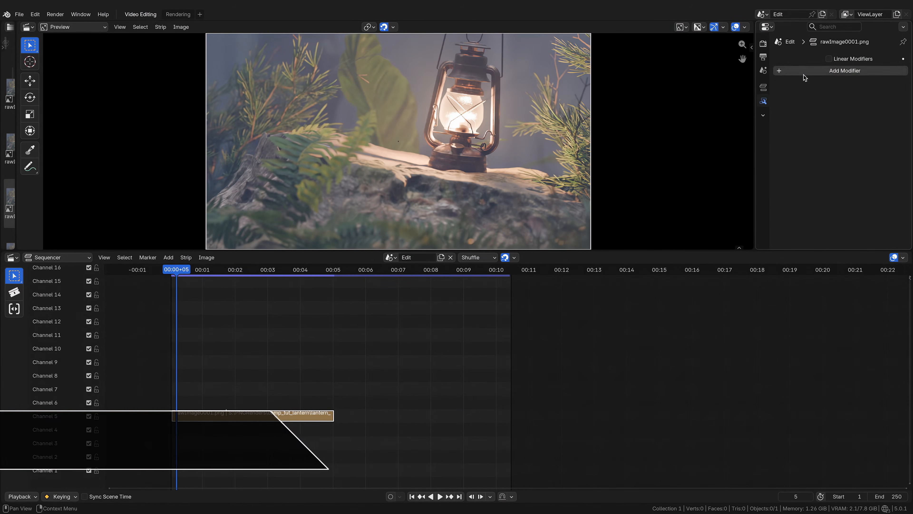
pyautogui.click(803, 73)
pyautogui.click(785, 104)
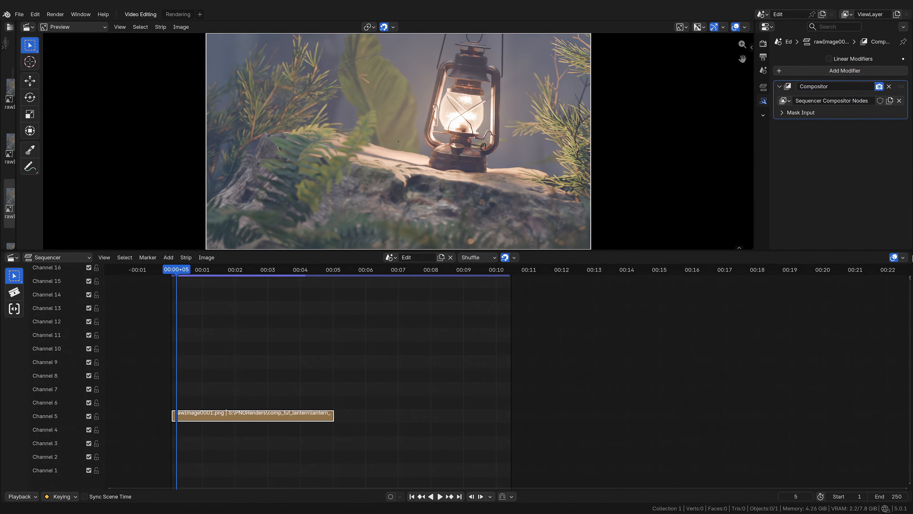
# Step: Split the Sequencer area and show the strip's Sequencer Compositor Nodes in the new area
pyautogui.moveTo(912, 252); pyautogui.dragTo(458, 274)
pyautogui.click(472, 258)
pyautogui.click(536, 325)
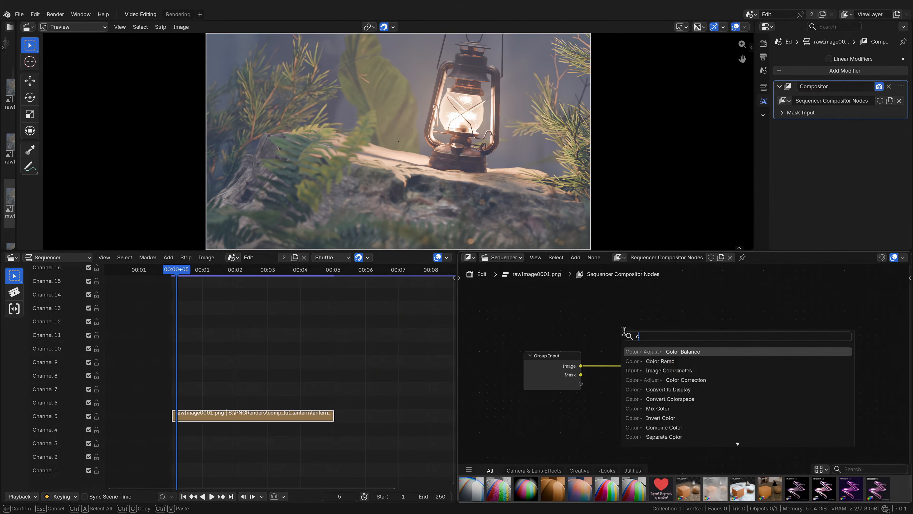
# Step: Add Color Balance (Lift -0.017, Gamma 0.685, Gain 1.149) and Bloom Glare nodes after the group input, with an orange Glare tint
pyautogui.click(693, 346)
pyautogui.click(624, 336)
pyautogui.click(636, 378)
pyautogui.moveTo(628, 229)
pyautogui.mouseDown()
pyautogui.moveTo(647, 230)
pyautogui.moveTo(627, 229)
pyautogui.mouseUp()
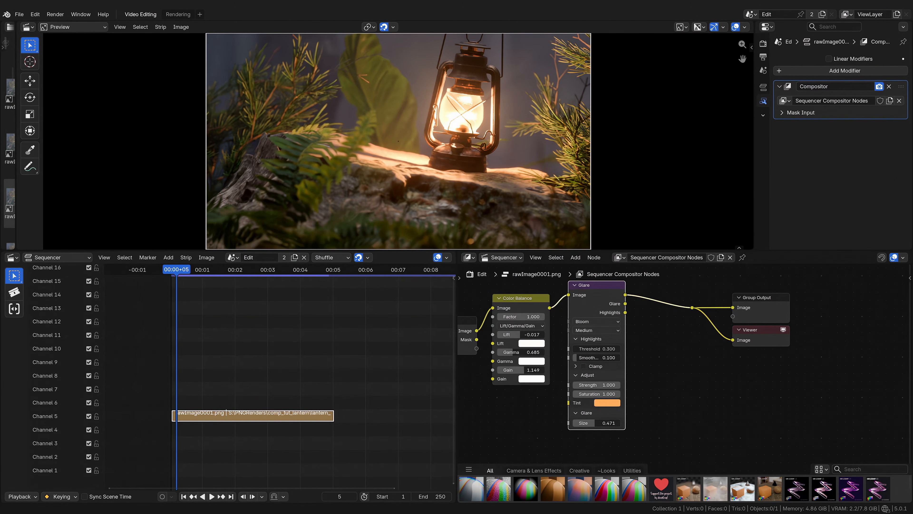
# Step: Move the playhead to the start of the rawImage0001.png strip and play the sequence to preview its compositing
pyautogui.moveTo(200, 270); pyautogui.dragTo(173, 269)
pyautogui.press('space')
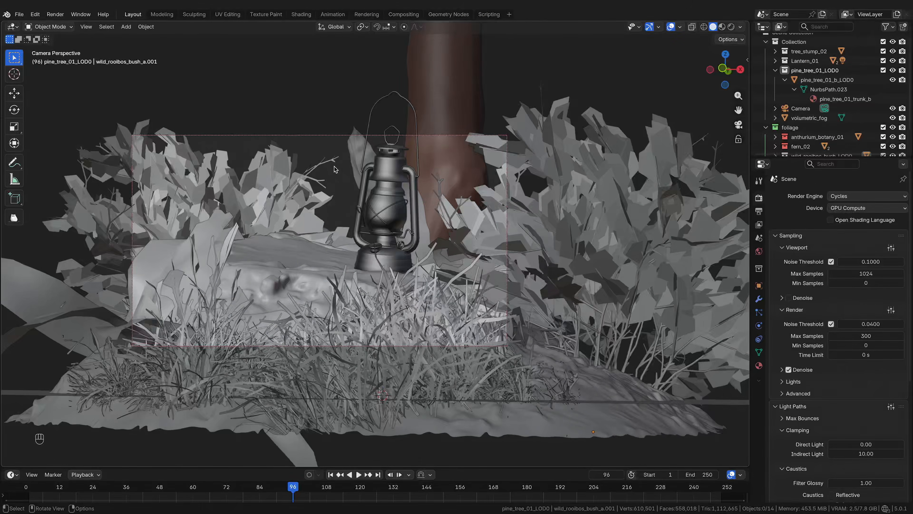
# Step: Switch the 3D viewport to Rendered shading and orbit around the lantern scene outside the camera view
pyautogui.moveTo(354, 172); pyautogui.dragTo(337, 210, button='middle')
pyautogui.moveTo(617, 177); pyautogui.dragTo(565, 204, button='middle')
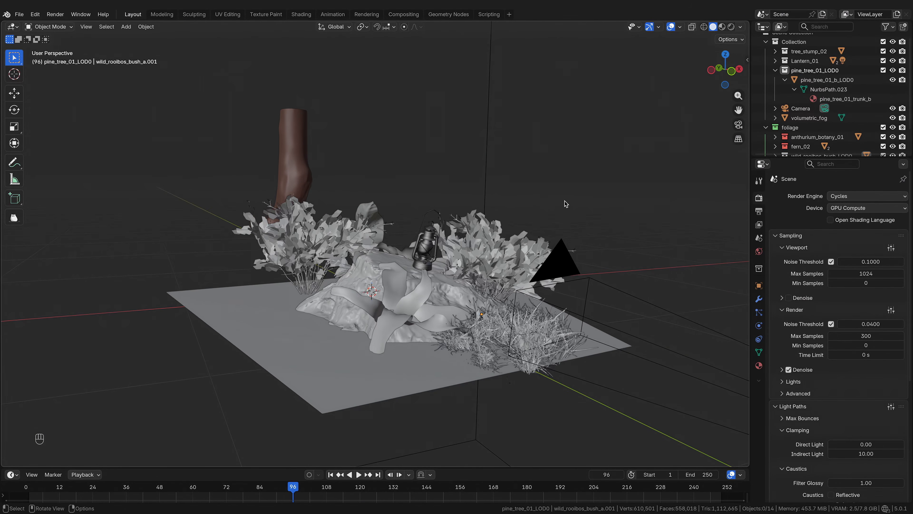
pyautogui.keyDown('shift'); pyautogui.moveTo(549, 239); pyautogui.dragTo(505, 216, button='middle'); pyautogui.keyUp('shift')
pyautogui.moveTo(433, 208); pyautogui.dragTo(488, 213, button='middle')
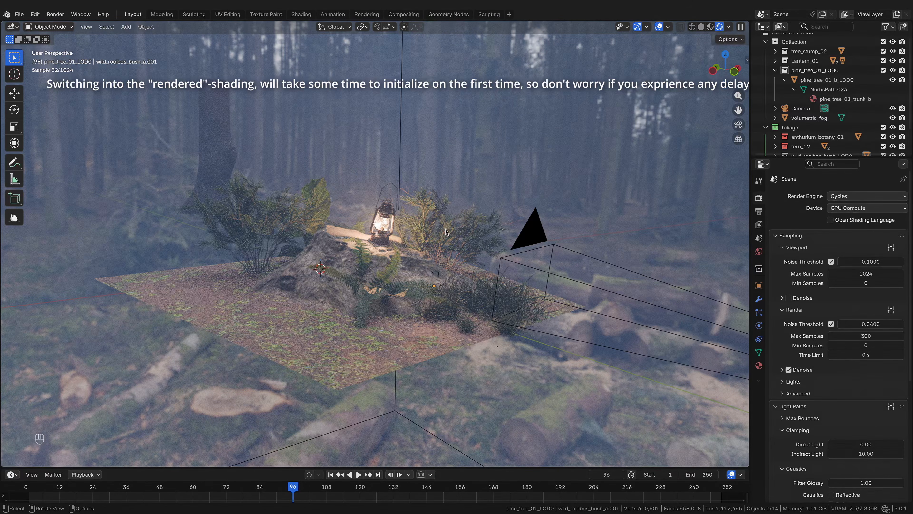
pyautogui.scroll(1, 445, 232)
pyautogui.moveTo(412, 236); pyautogui.dragTo(309, 220, button='middle')
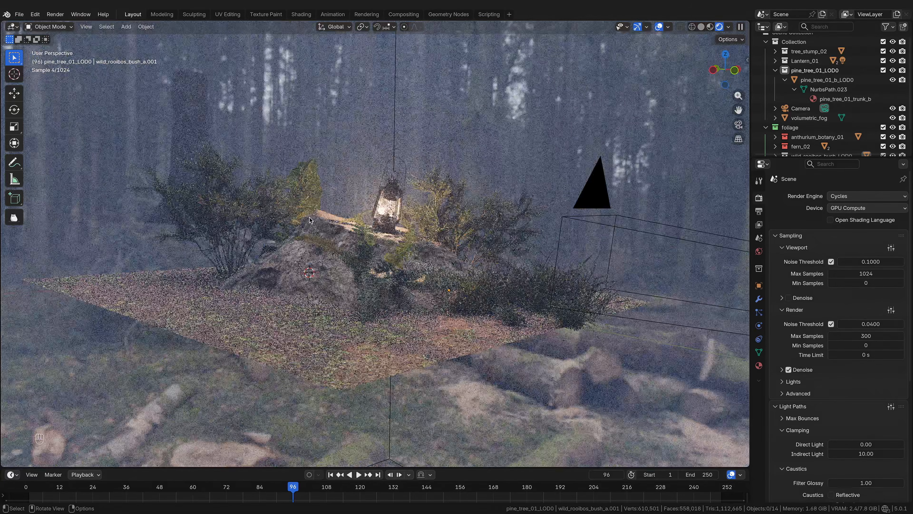
# Step: Limit the viewport render to a region framing the lantern scene, and return to the camera view
pyautogui.hotkey('ctrl', 'b')
pyautogui.moveTo(142, 62); pyautogui.dragTo(613, 379)
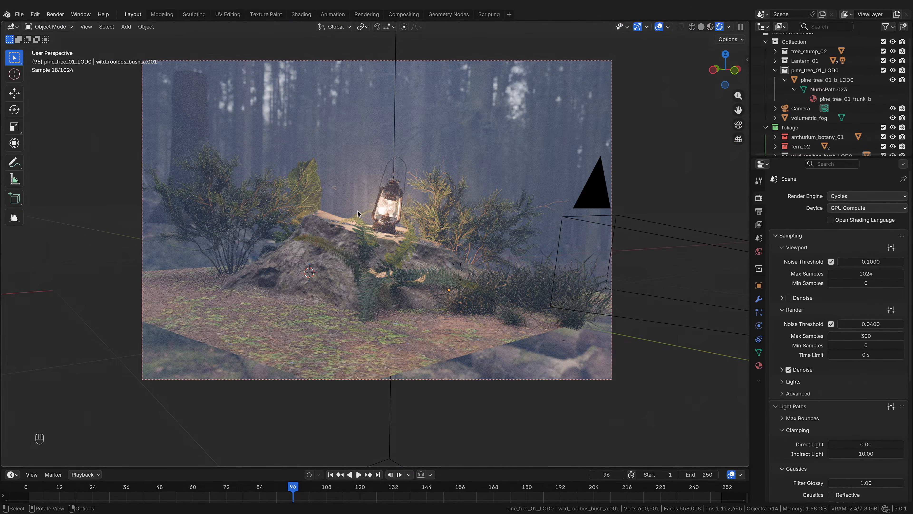
pyautogui.moveTo(358, 212); pyautogui.dragTo(298, 226, button='middle')
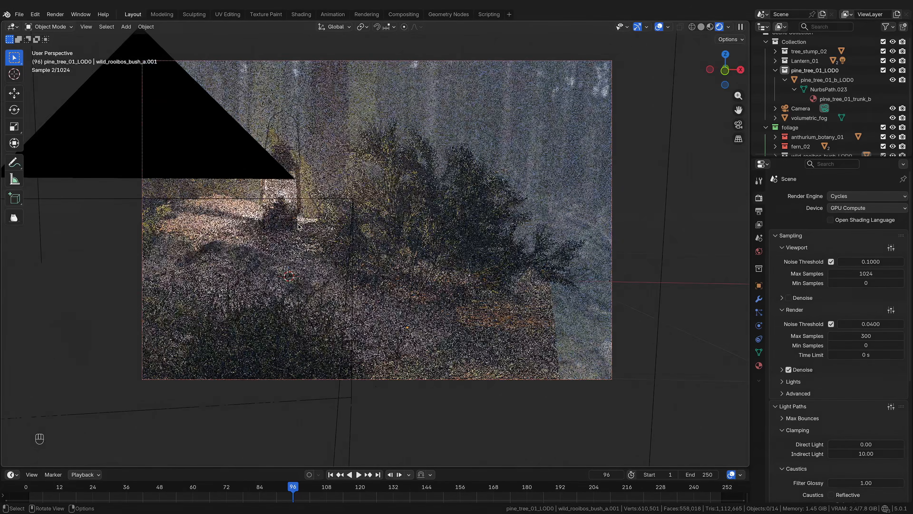
pyautogui.click(739, 126)
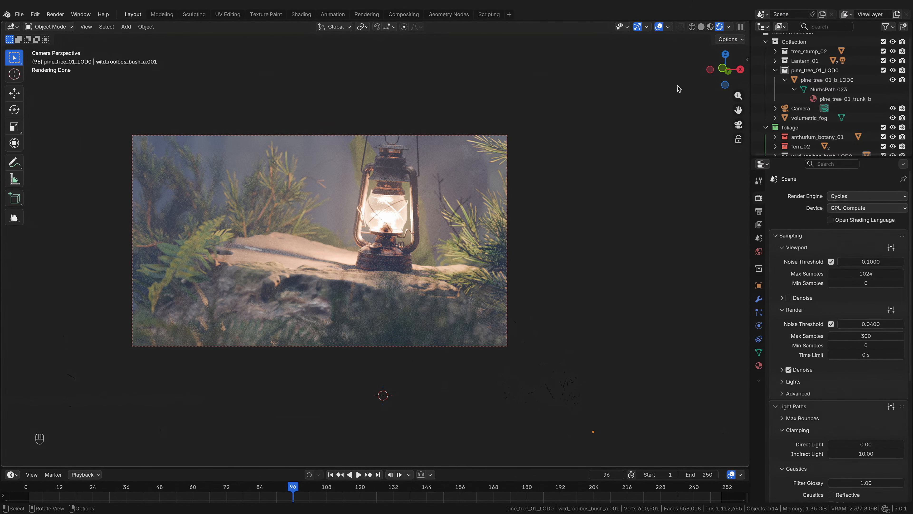
# Step: Split the 3D viewport, change the new area to the Compositor and create a new compositing node tree
pyautogui.moveTo(748, 22)
pyautogui.mouseDown()
pyautogui.moveTo(394, 82)
pyautogui.moveTo(390, 94)
pyautogui.mouseUp()
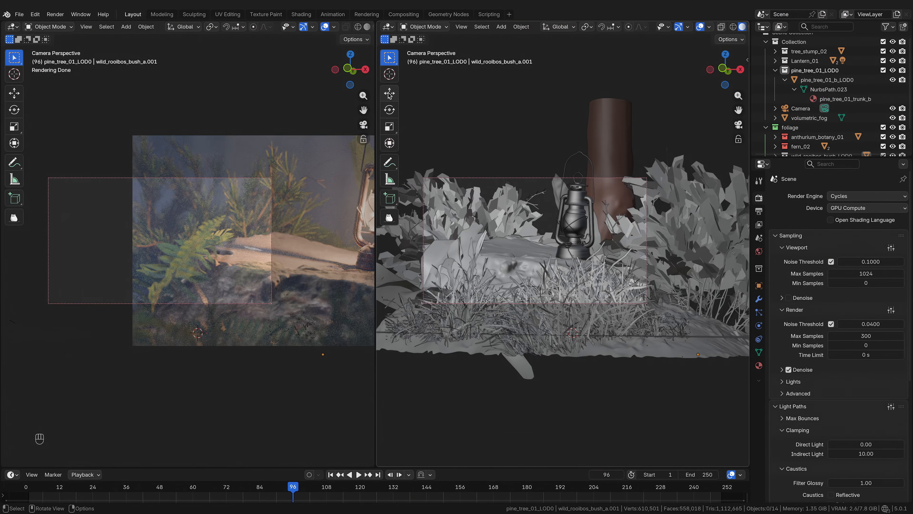
pyautogui.click(387, 27)
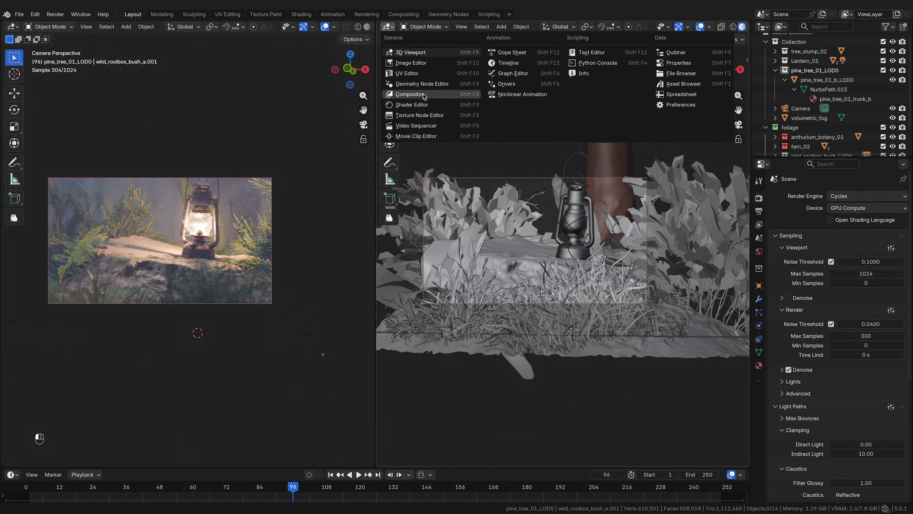
pyautogui.click(409, 94)
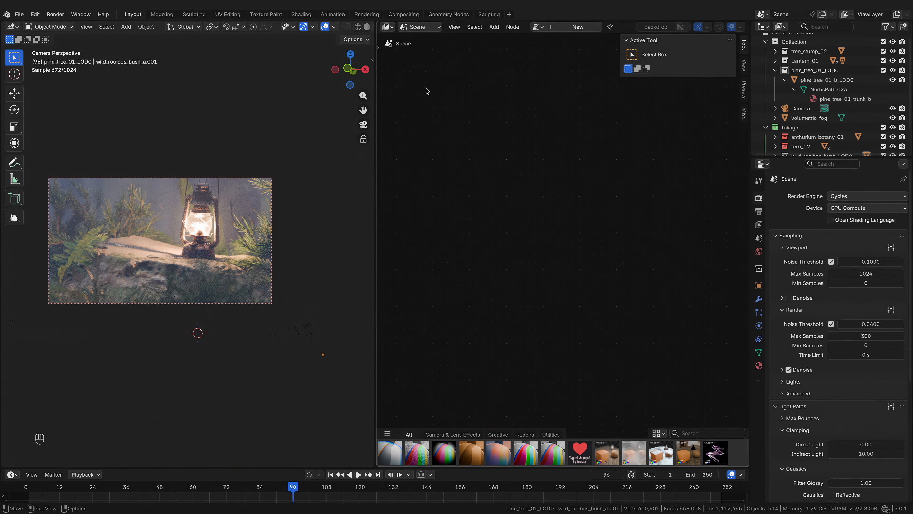
pyautogui.click(587, 29)
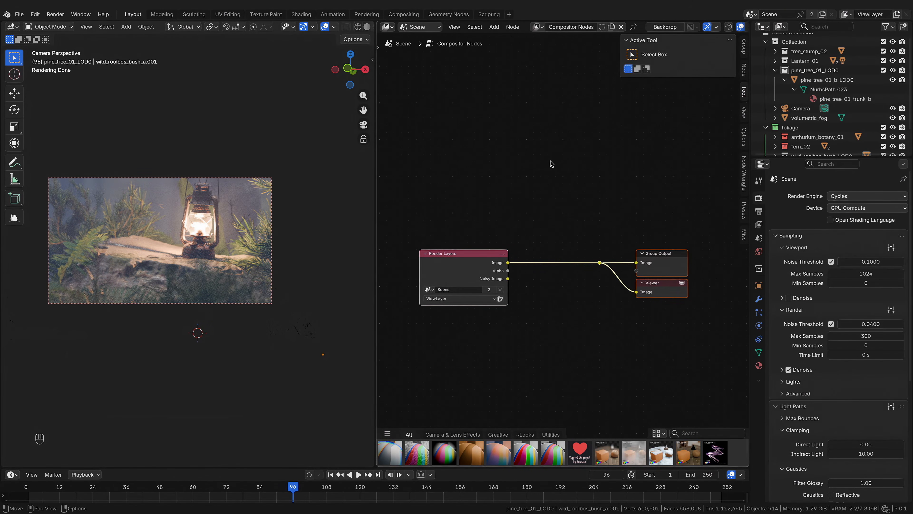
# Step: Set the rendered viewport's Compositor option to Always
pyautogui.scroll(-4, 361, 27)
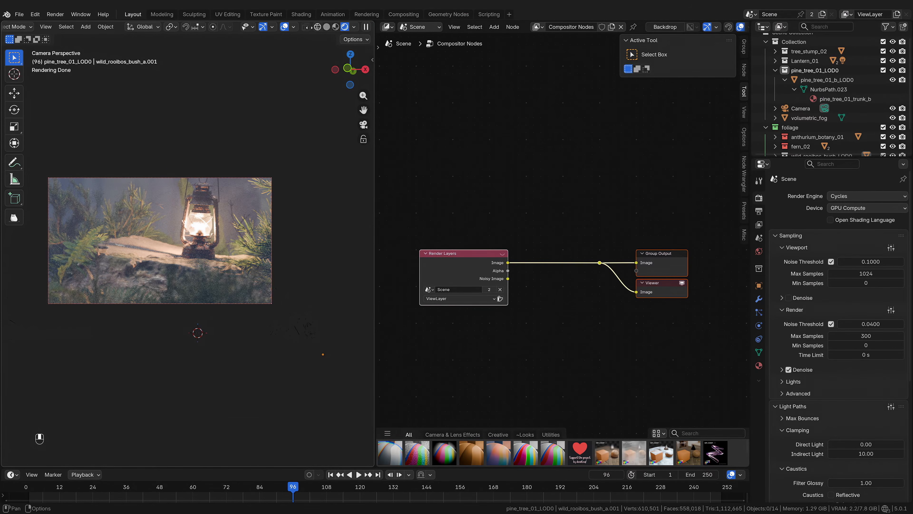
pyautogui.click(355, 27)
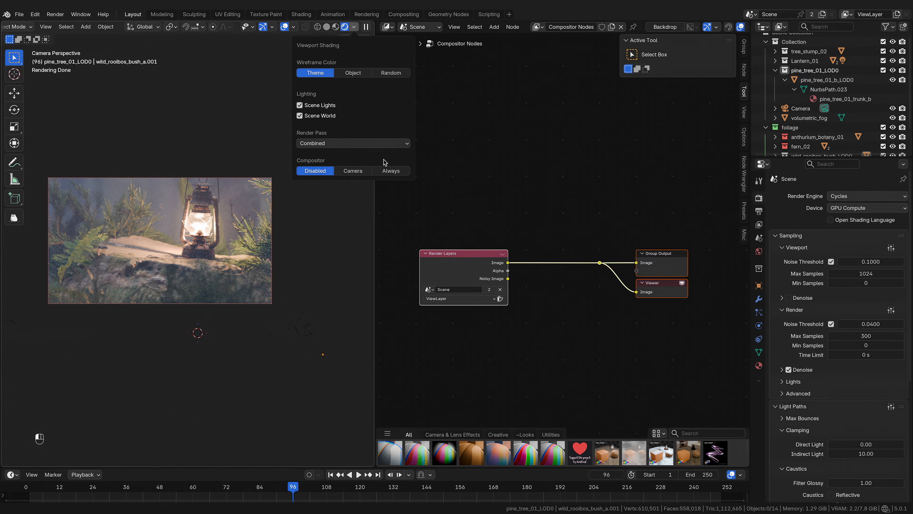
pyautogui.click(382, 173)
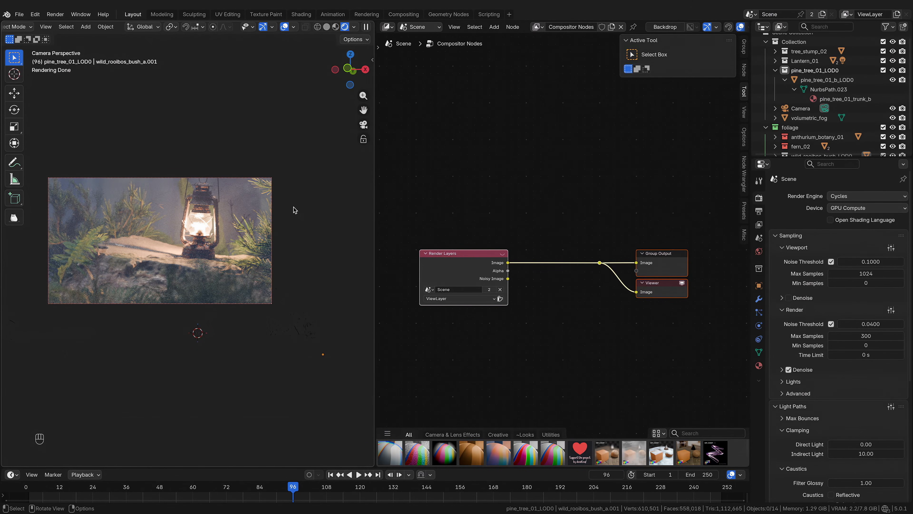
# Step: Add an Exposure node between Render Layers and the output nodes with an exposure of -1.590
pyautogui.hotkey('shift', 'a')
pyautogui.write('ex')
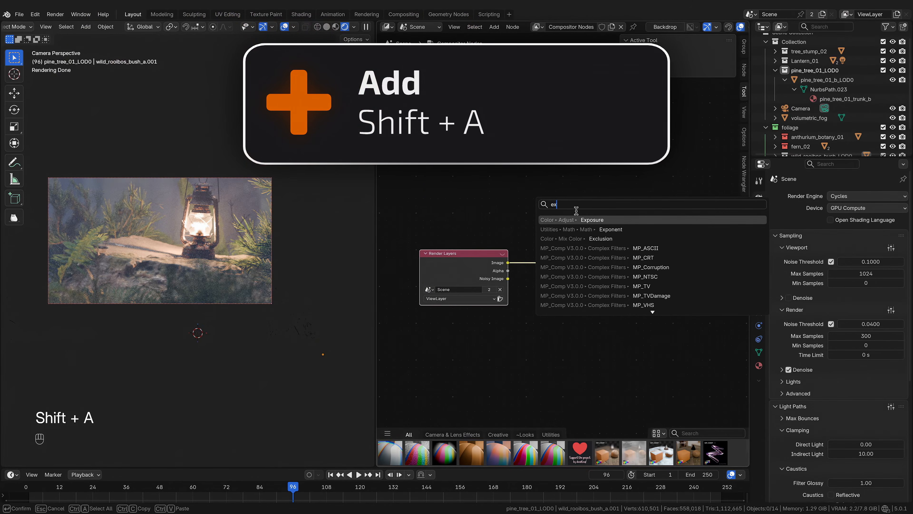
pyautogui.click(576, 219)
pyautogui.click(531, 245)
pyautogui.keyDown('shift'); pyautogui.moveTo(552, 258); pyautogui.dragTo(411, 258); pyautogui.keyUp('shift')
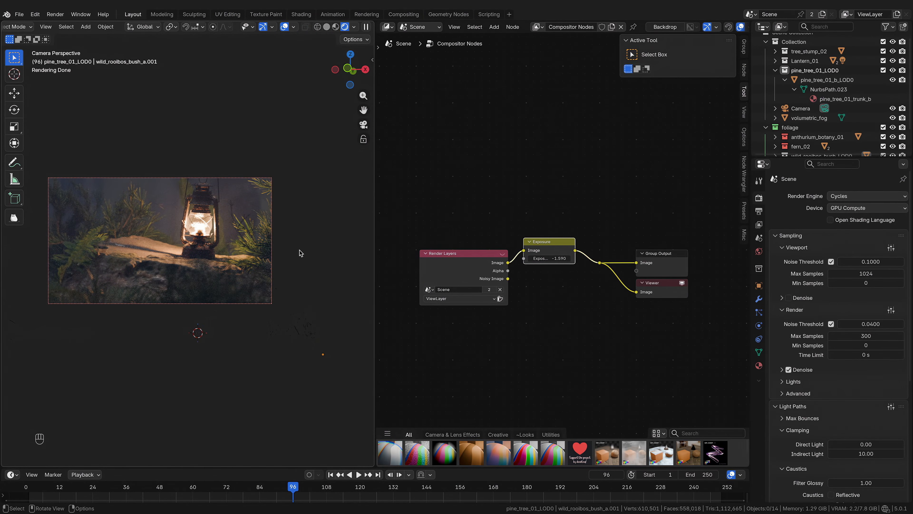
# Step: Orbit the viewport out of the camera view and set the Exposure node's value to -0.040
pyautogui.moveTo(274, 249); pyautogui.dragTo(288, 252, button='middle')
pyautogui.keyDown('shift'); pyautogui.click(572, 254); pyautogui.keyUp('shift')
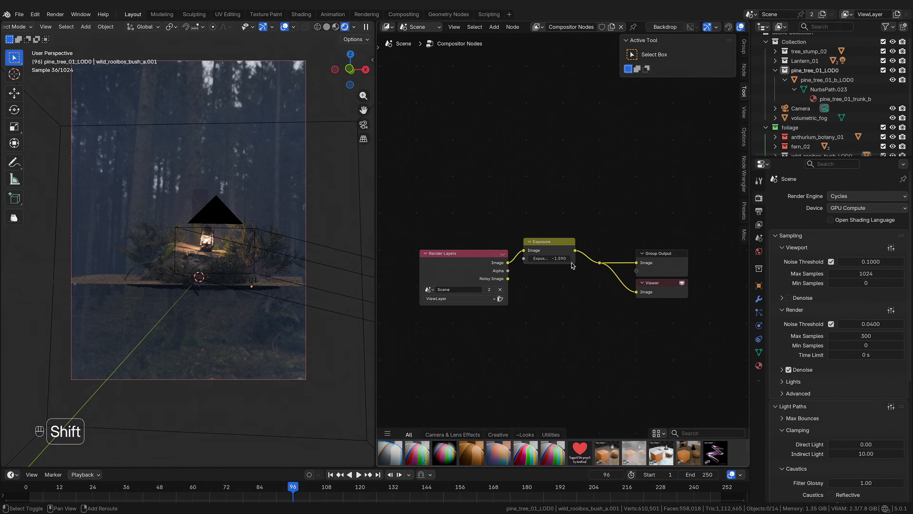
pyautogui.keyDown('shift'); pyautogui.moveTo(560, 259); pyautogui.dragTo(685, 259); pyautogui.keyUp('shift')
# Step: Set the viewport's Compositor option to Camera and the Exposure node to -1.000, with the scene seen through the camera
pyautogui.click(354, 26)
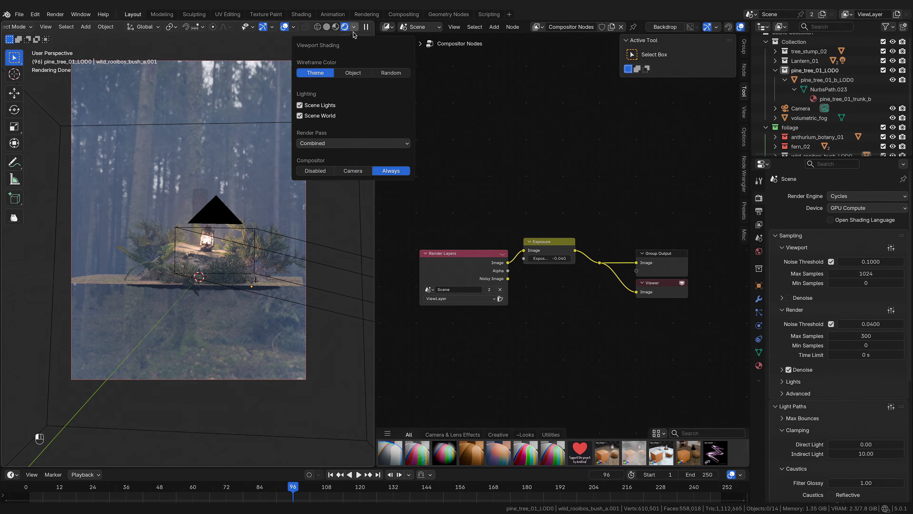
pyautogui.click(351, 173)
pyautogui.moveTo(550, 258)
pyautogui.mouseDown()
pyautogui.moveTo(520, 259)
pyautogui.moveTo(597, 258)
pyautogui.moveTo(561, 259)
pyautogui.mouseUp()
pyautogui.press('KP_0')
pyautogui.click(355, 27)
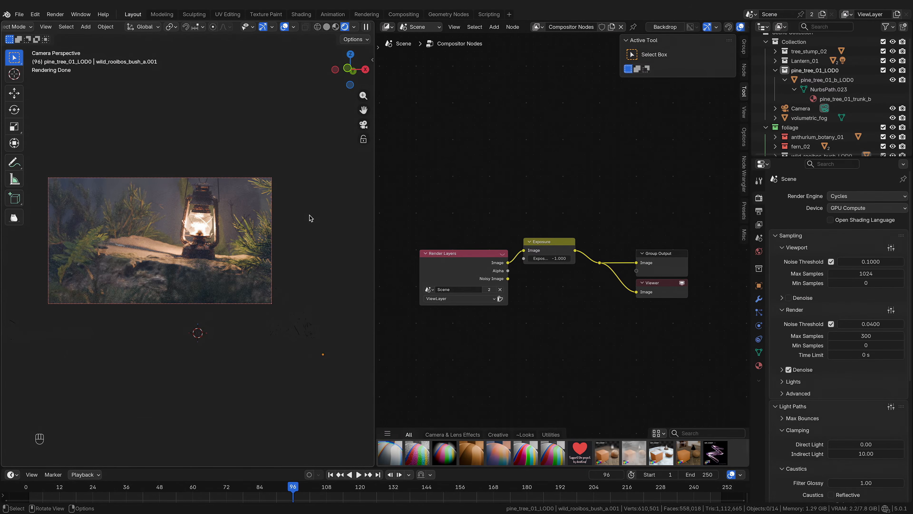
# Step: Check the composited camera view at different zoom levels and adjust the width of the viewport area
pyautogui.scroll(1, 313, 221)
pyautogui.scroll(-5, 314, 220)
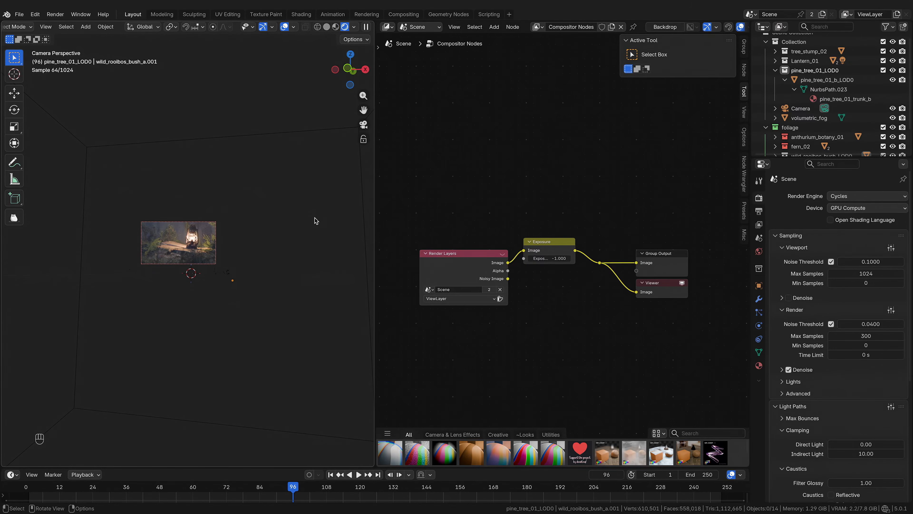
pyautogui.scroll(4, 303, 228)
pyautogui.moveTo(376, 212); pyautogui.dragTo(395, 217)
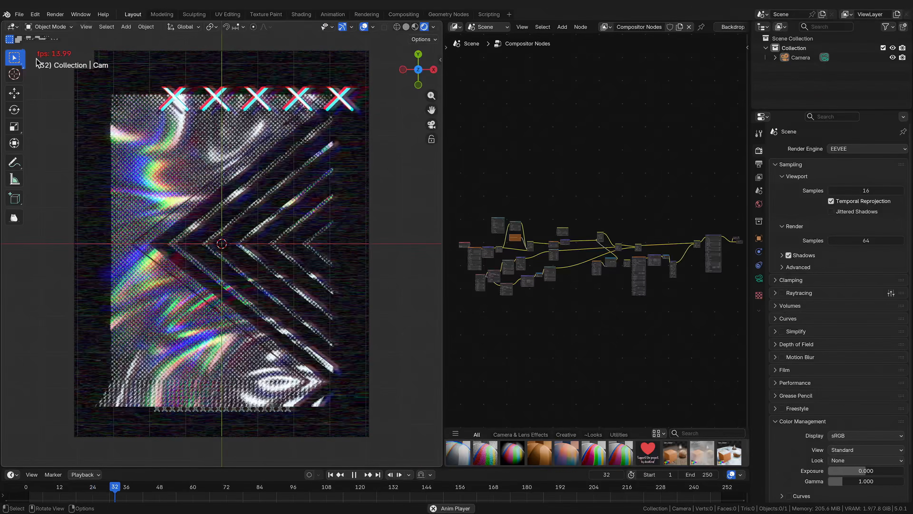
# Step: Check the playback speed of the glitch-effect animation at different viewport zoom levels and area widths
pyautogui.scroll(-6, 48, 153)
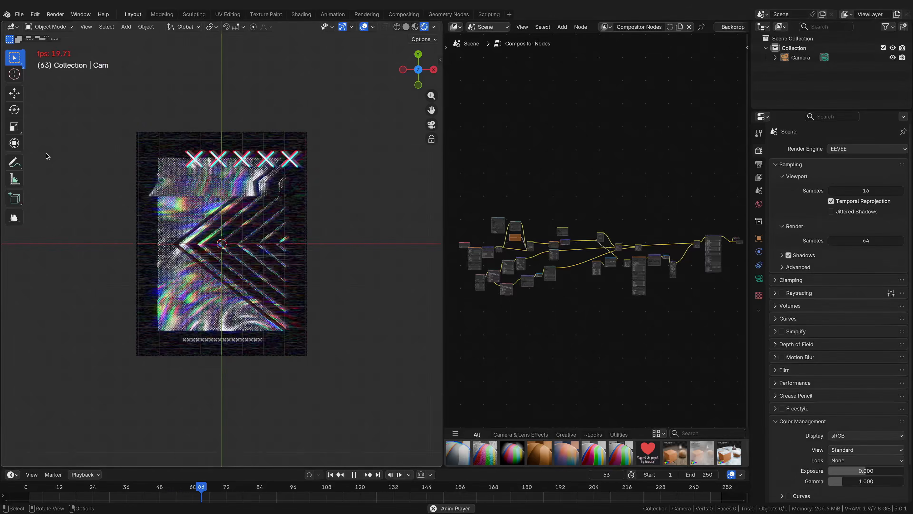
pyautogui.scroll(-2, 52, 159)
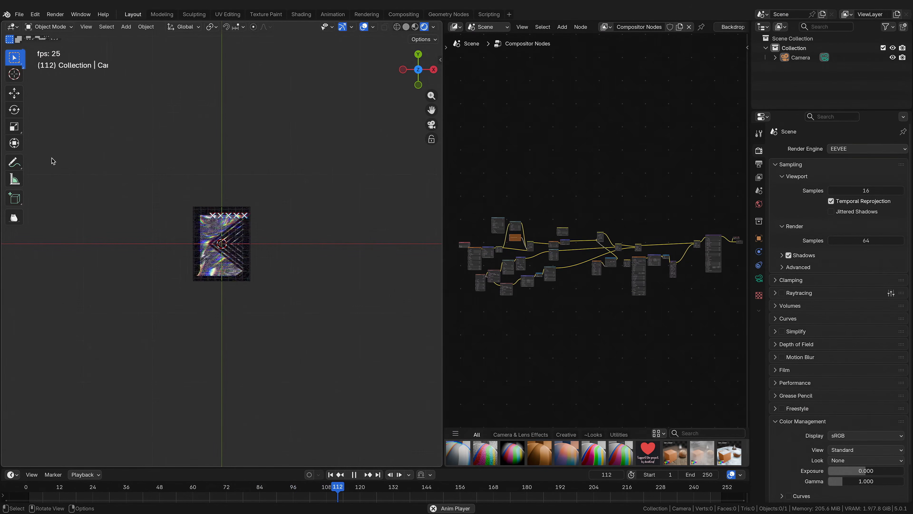
pyautogui.scroll(7, 54, 163)
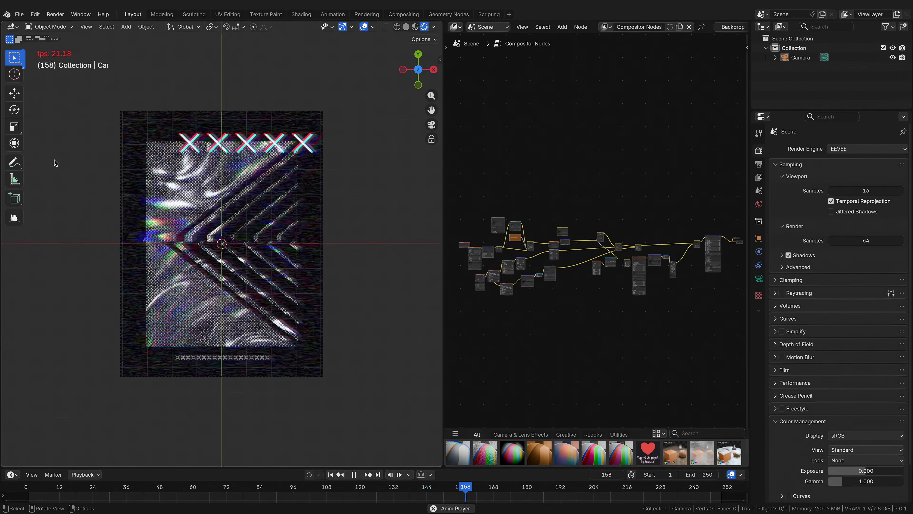
pyautogui.moveTo(443, 194); pyautogui.dragTo(395, 180)
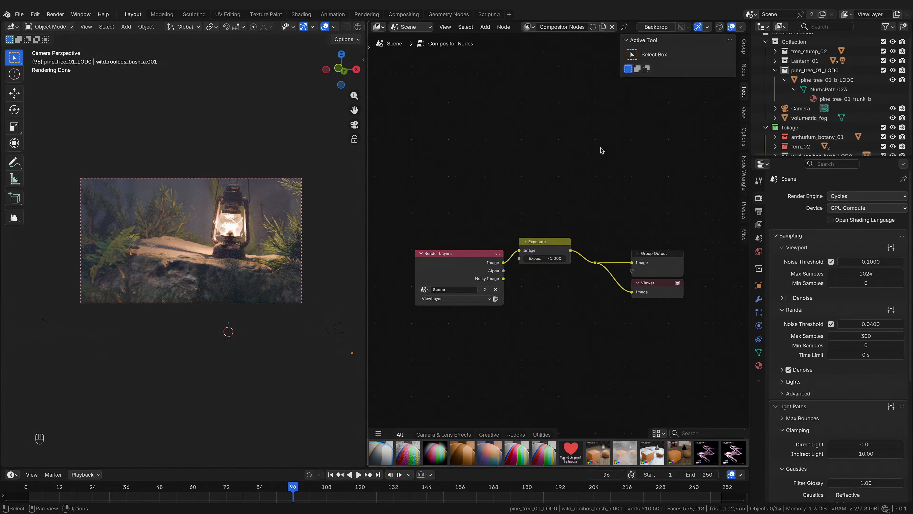
# Step: Set the compositor's performance device to GPU and its precision to Full
pyautogui.press('n')
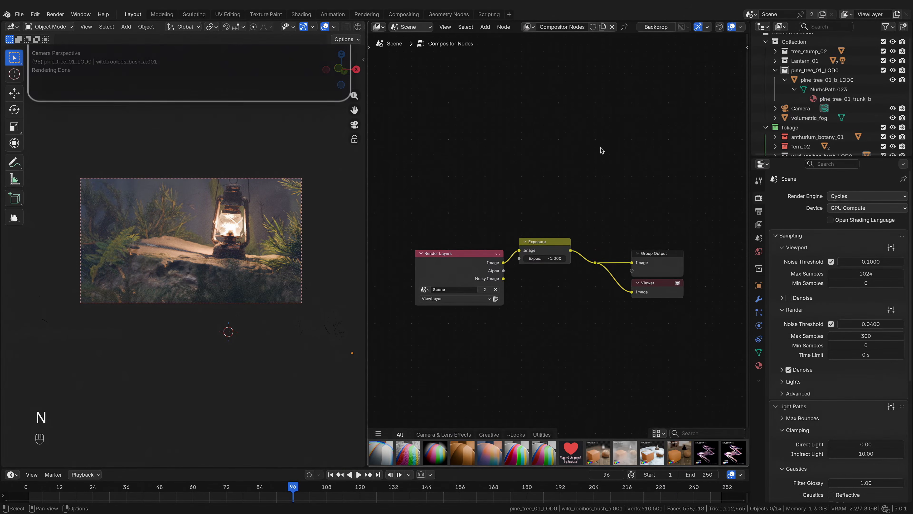
pyautogui.press('n')
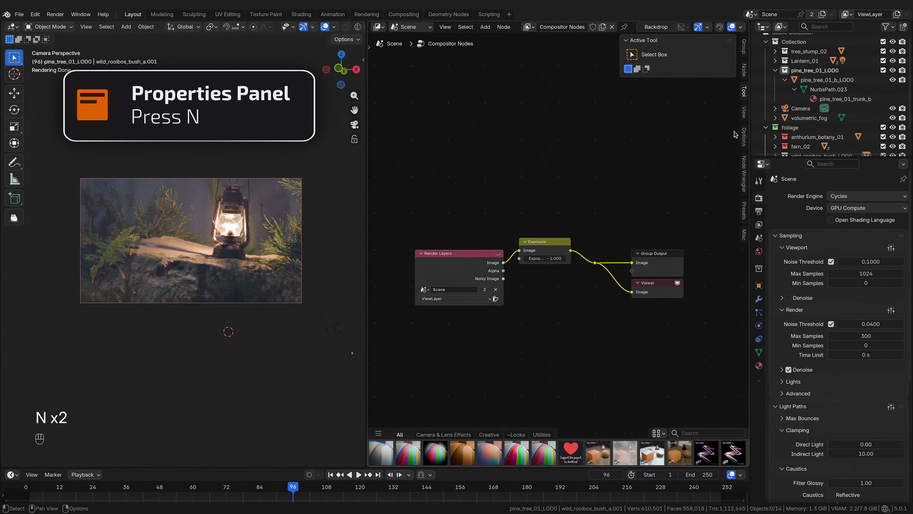
pyautogui.click(743, 136)
pyautogui.click(701, 54)
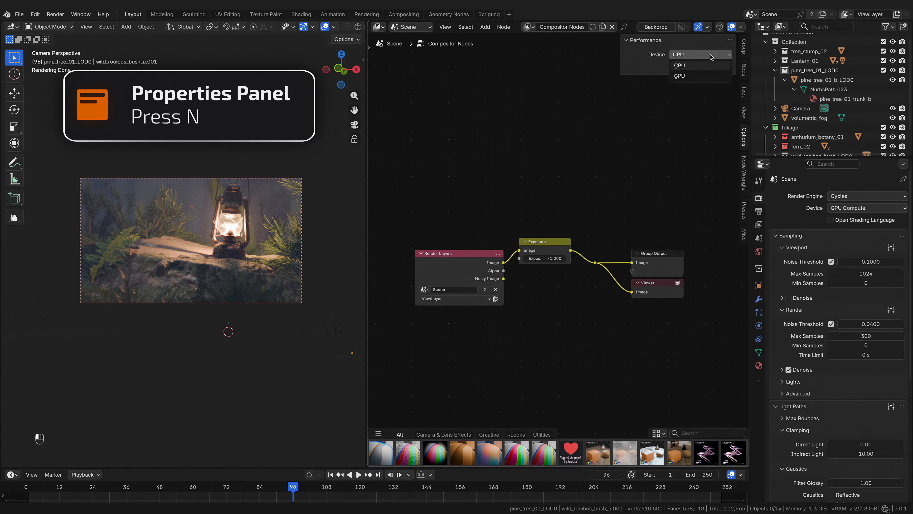
pyautogui.click(695, 75)
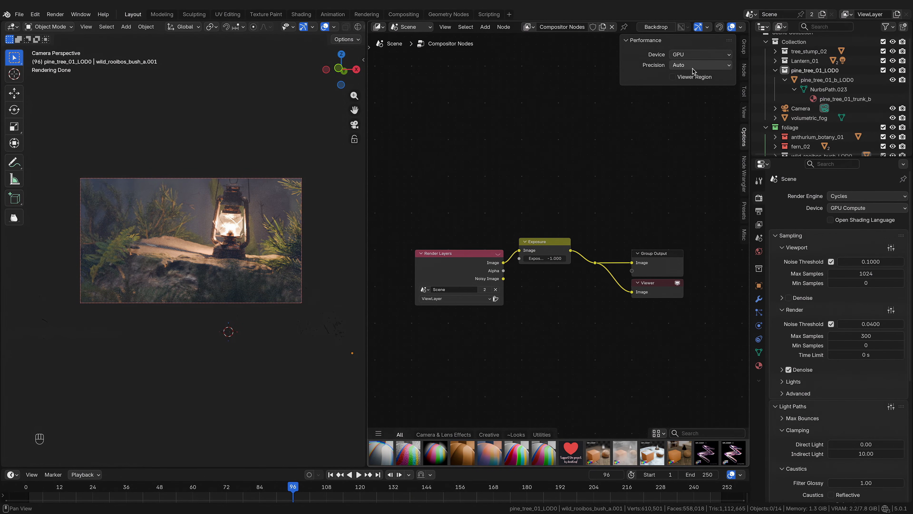
pyautogui.click(680, 67)
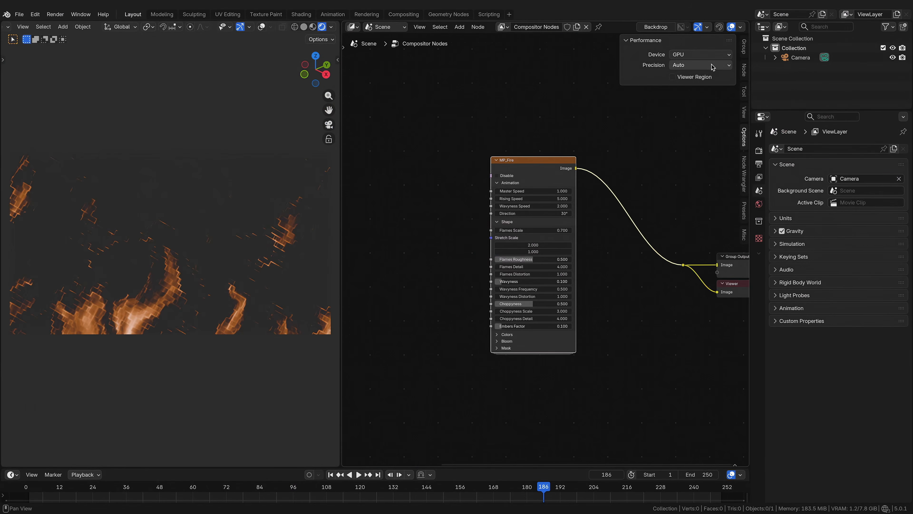
# Step: Trackball-rotate the cube in the MP_ASCII scene to check the effect at Full precision
pyautogui.press('r')
pyautogui.press('r')
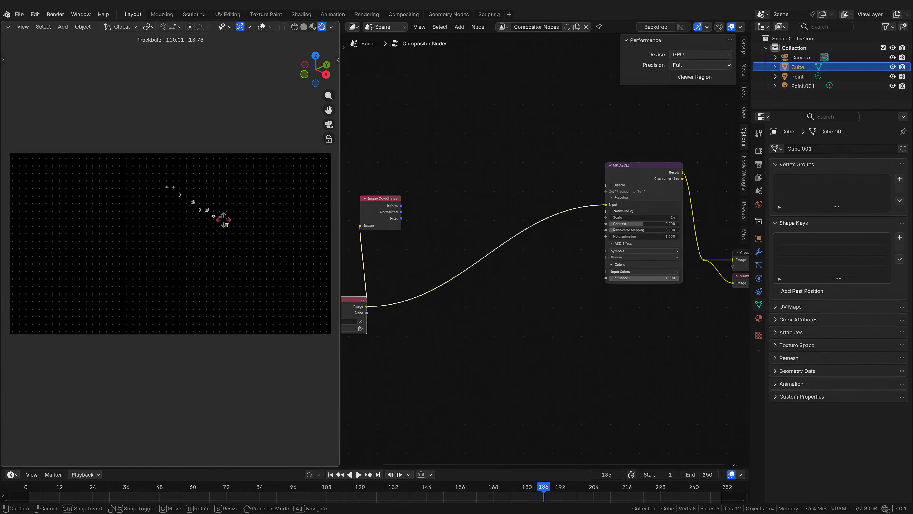
pyautogui.click(240, 275)
# Step: Set the compositor precision to Auto in the MP_ASCII scene and start another trackball rotation of the cube
pyautogui.click(699, 65)
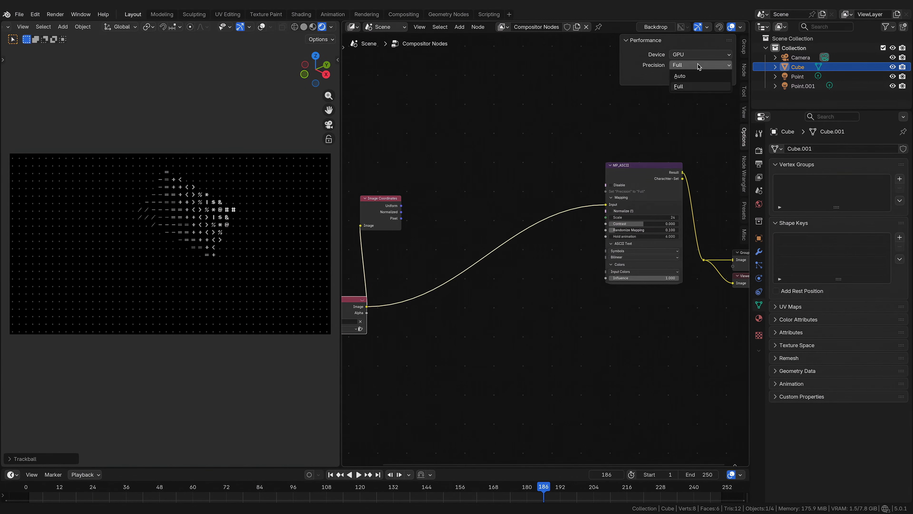
pyautogui.click(697, 77)
pyautogui.press('r')
pyautogui.press('r')
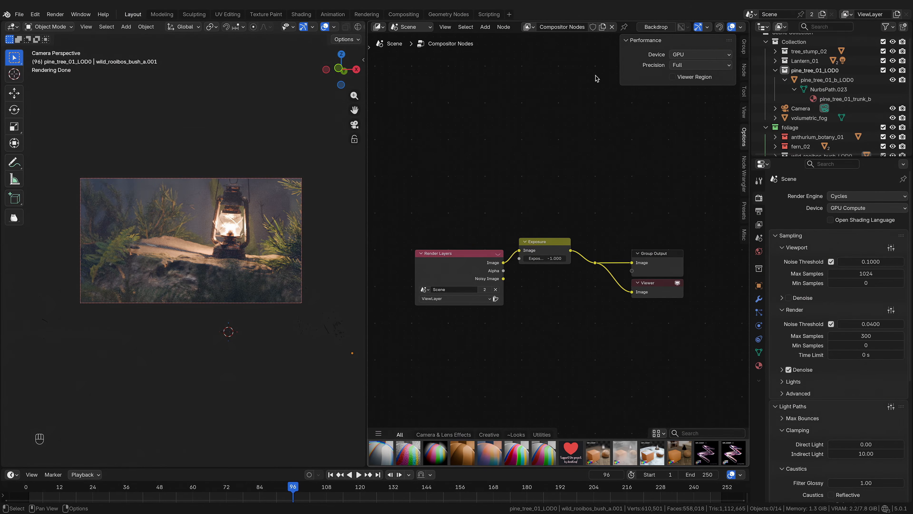
# Step: Hide the node editor's sidebar in the lantern scene and set the Exposure node to -1.200
pyautogui.press('n')
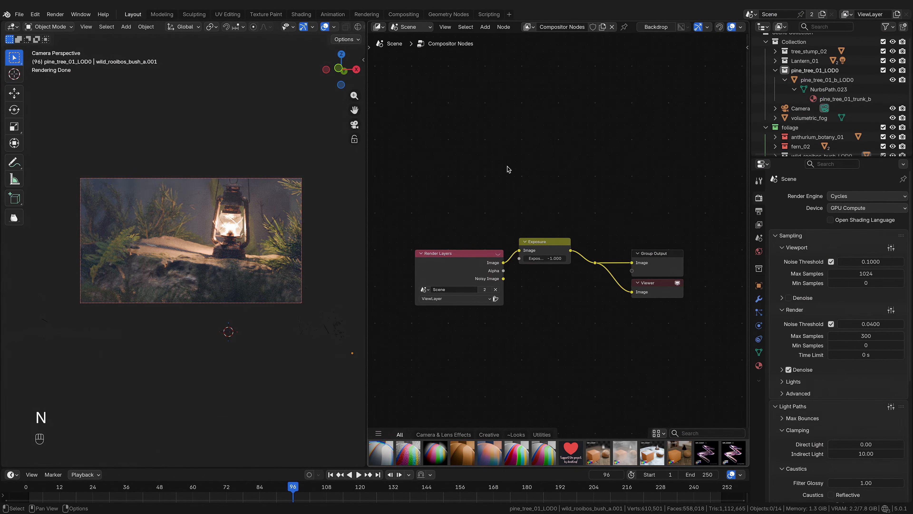
pyautogui.moveTo(548, 259)
pyautogui.mouseDown()
pyautogui.moveTo(593, 259)
pyautogui.moveTo(449, 259)
pyautogui.moveTo(575, 259)
pyautogui.mouseUp()
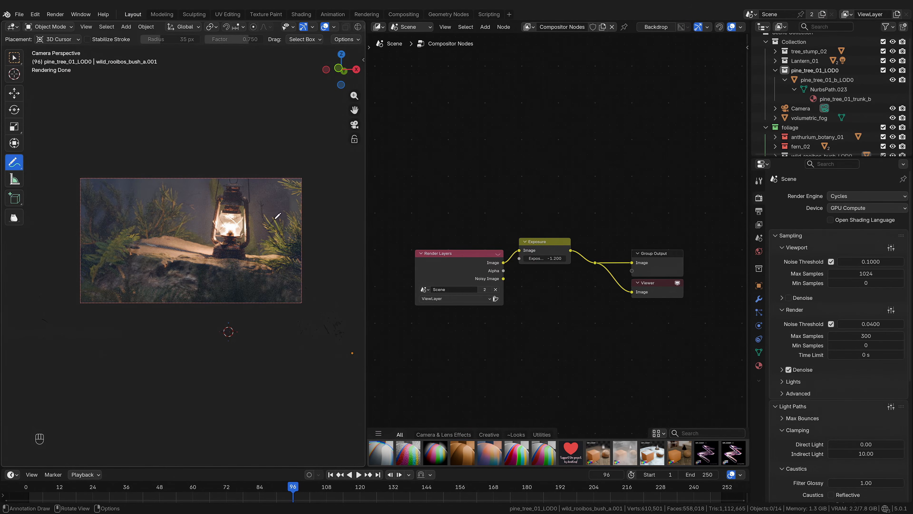
# Step: Circle the lantern's glow with an annotation in the viewport and set the Exposure node to -3.800
pyautogui.moveTo(244, 206); pyautogui.dragTo(215, 209)
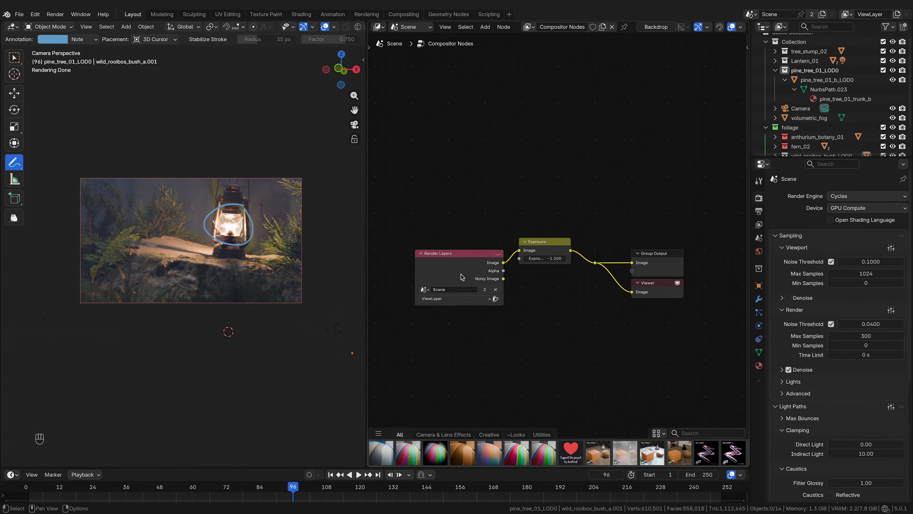
pyautogui.moveTo(544, 258)
pyautogui.mouseDown()
pyautogui.moveTo(500, 258)
pyautogui.moveTo(550, 258)
pyautogui.moveTo(507, 258)
pyautogui.moveTo(534, 258)
pyautogui.mouseUp()
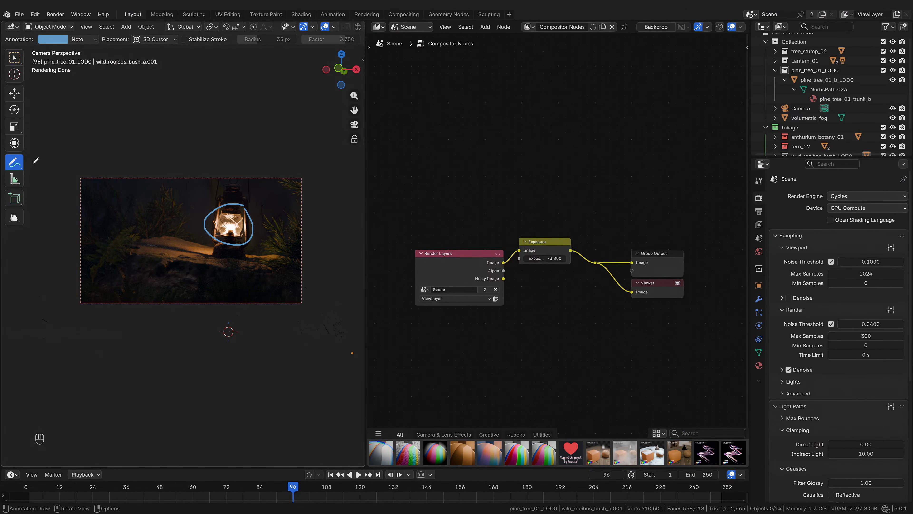
pyautogui.click(14, 162)
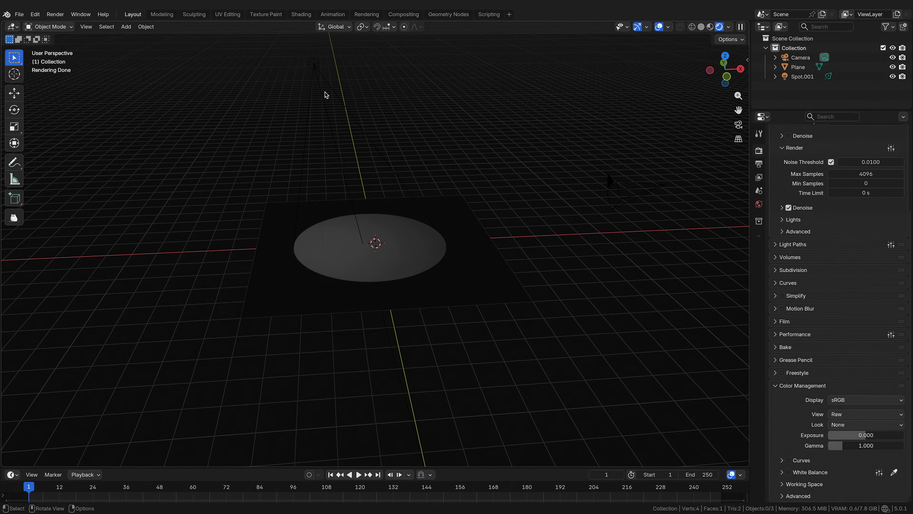
# Step: Duplicate the spot light above the plane nine times, leaving every copy in the original's position
pyautogui.click(326, 95)
pyautogui.hotkey('shift', 'd')
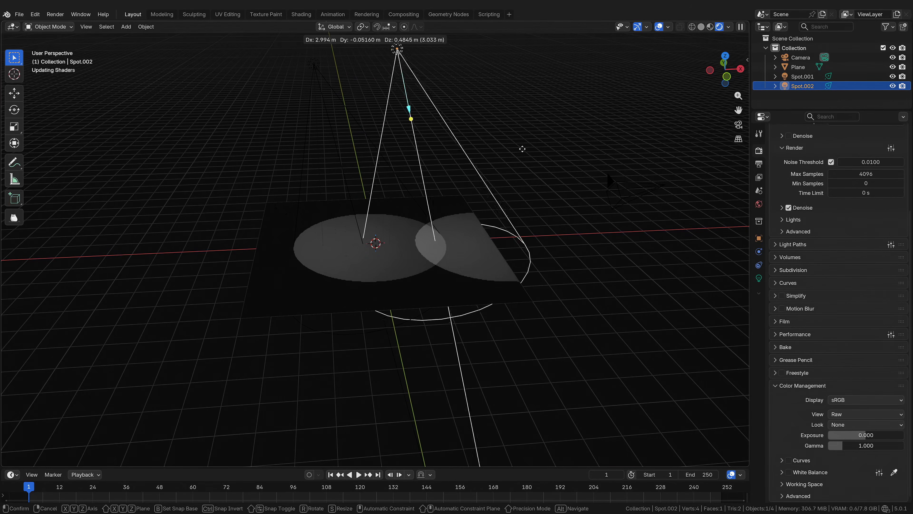
pyautogui.rightClick(508, 155)
pyautogui.moveTo(445, 190); pyautogui.dragTo(455, 215, button='middle')
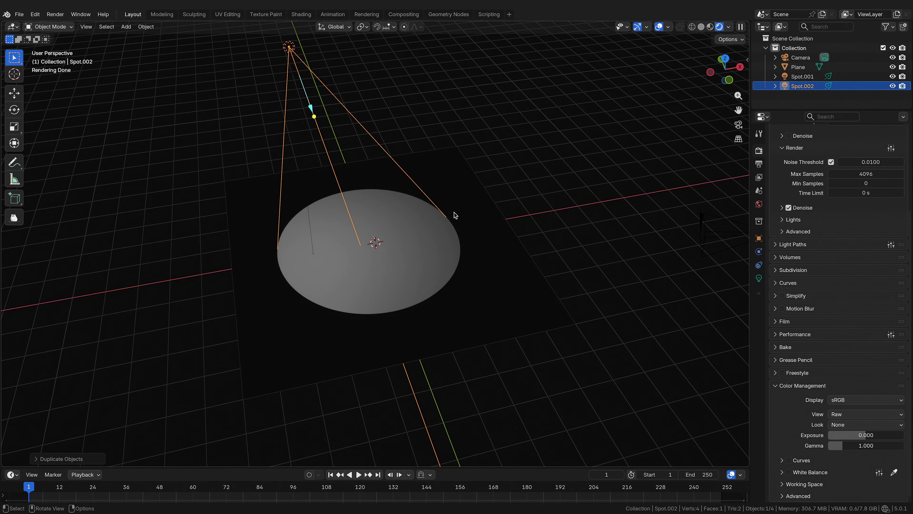
pyautogui.hotkey('shift', 'd')
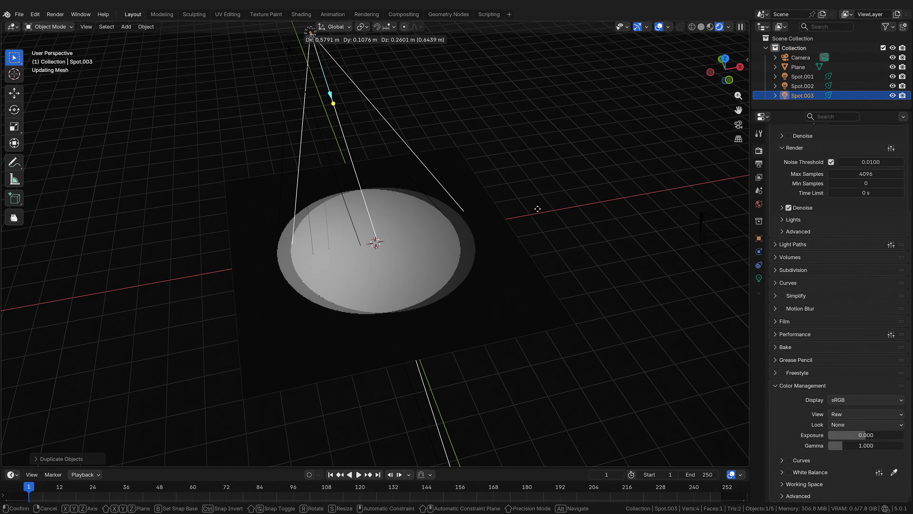
pyautogui.rightClick(533, 206)
pyautogui.hotkey('shift', 'd')
pyautogui.rightClick(572, 180)
pyautogui.hotkey('shift', 'd')
pyautogui.rightClick(595, 162)
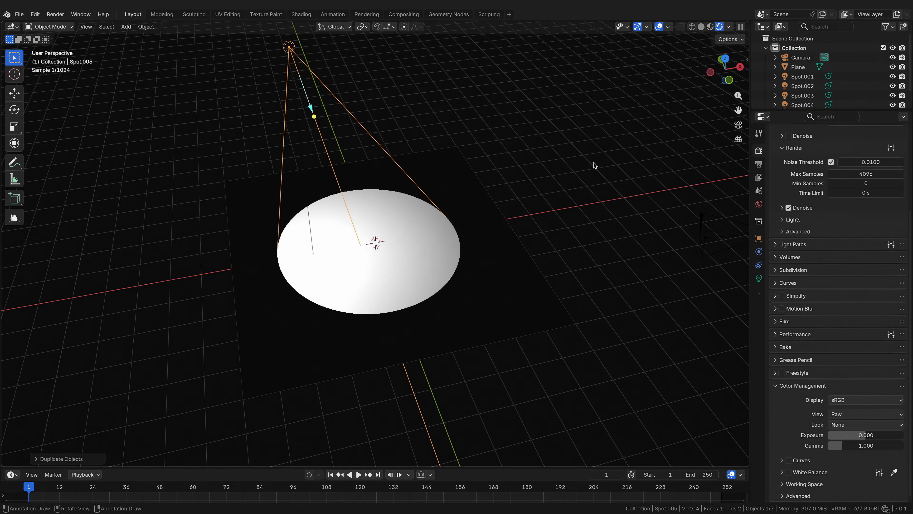
pyautogui.hotkey('shift', 'd')
pyautogui.rightClick(526, 220)
pyautogui.hotkey('shift', 'd')
pyautogui.rightClick(637, 165)
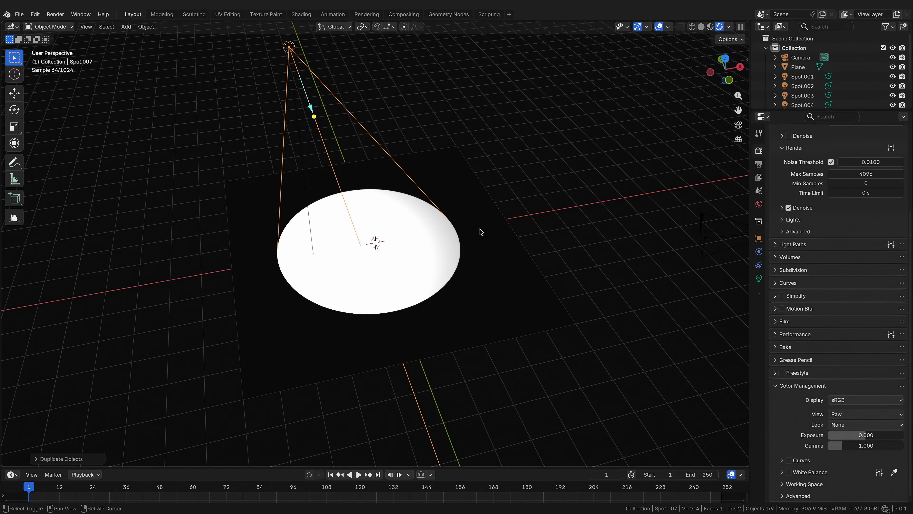
pyautogui.hotkey('shift', 'd')
pyautogui.rightClick(525, 195)
pyautogui.hotkey('shift', 'd')
pyautogui.rightClick(593, 162)
pyautogui.hotkey('shift', 'd')
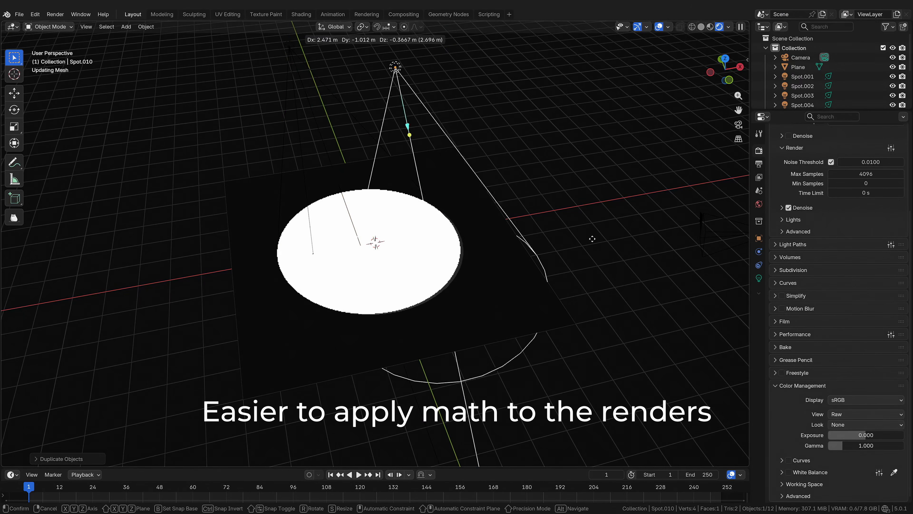
pyautogui.rightClick(595, 208)
# Step: Delete the nine duplicated spot lights, Spot.002 through Spot.010
pyautogui.click(817, 88)
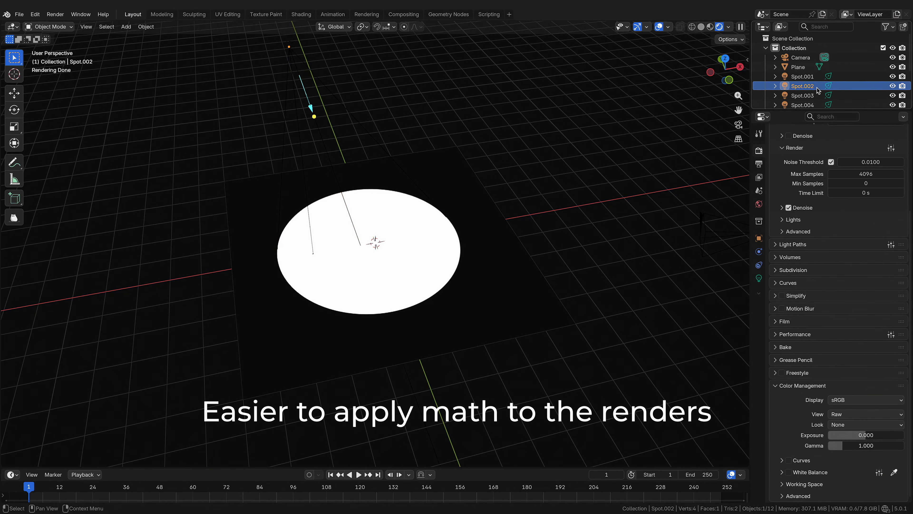
pyautogui.scroll(-3, 817, 79)
pyautogui.keyDown('shift'); pyautogui.click(803, 99); pyautogui.keyUp('shift')
pyautogui.press('x')
pyautogui.click(641, 102)
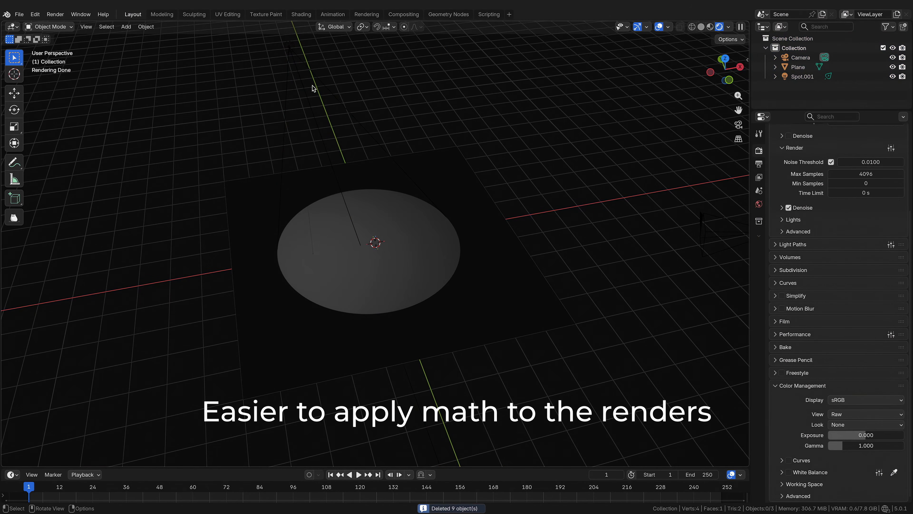
# Step: Select the remaining spot light and set the scene's View transform to Standard
pyautogui.click(310, 74)
pyautogui.click(863, 414)
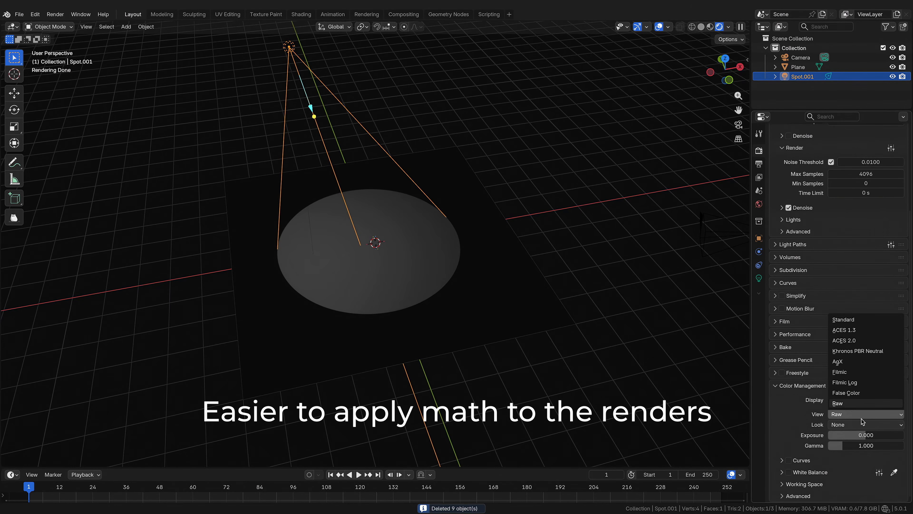
pyautogui.click(857, 319)
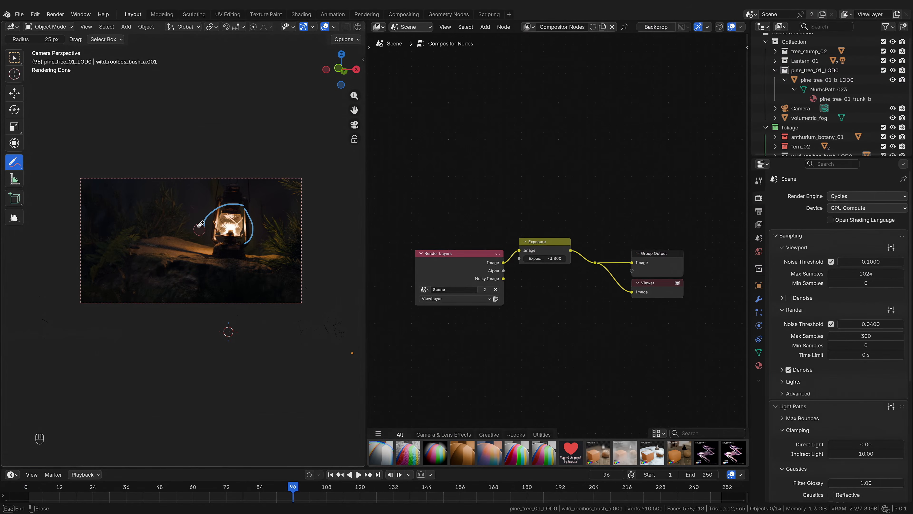
# Step: Erase the annotation around the lantern and return to the selection tool
pyautogui.press('Escape')
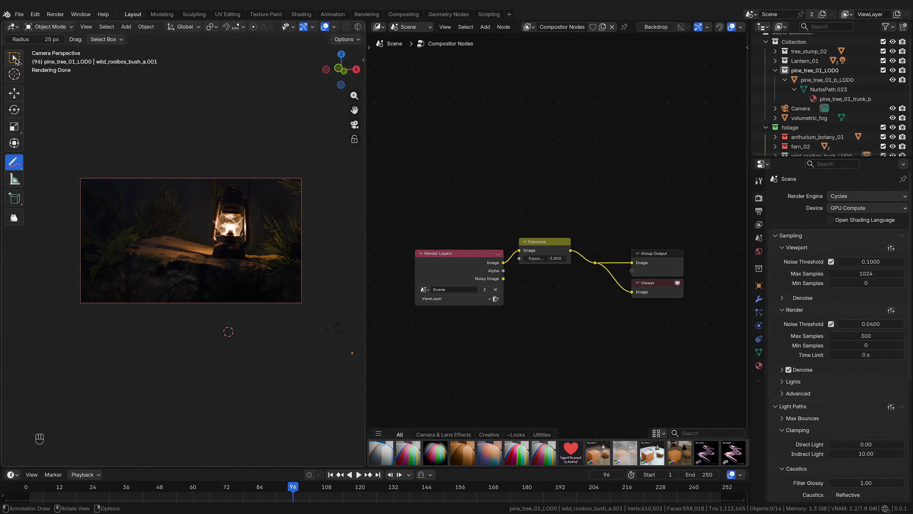
pyautogui.click(22, 60)
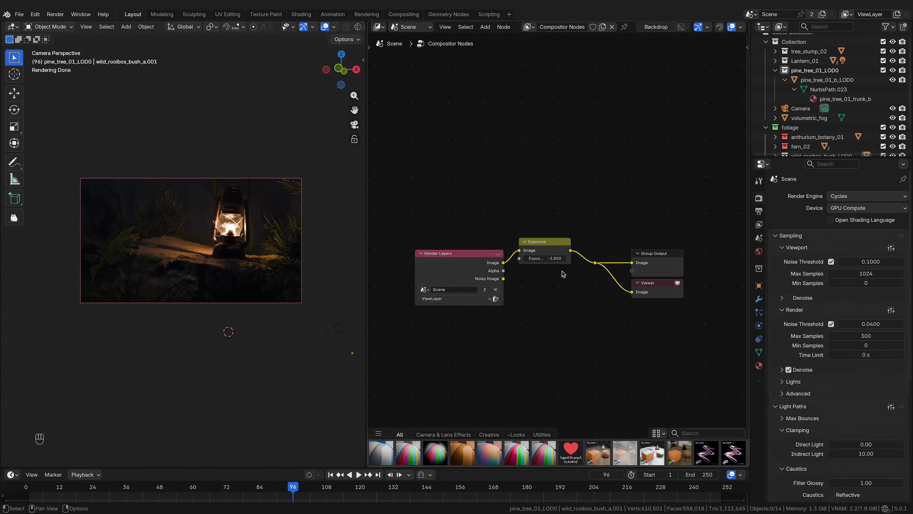
# Step: Set the Exposure node to -1.400 and detach it from the node chain, placing it above the Render Layers link
pyautogui.moveTo(545, 258)
pyautogui.mouseDown()
pyautogui.moveTo(583, 258)
pyautogui.moveTo(548, 268)
pyautogui.mouseUp()
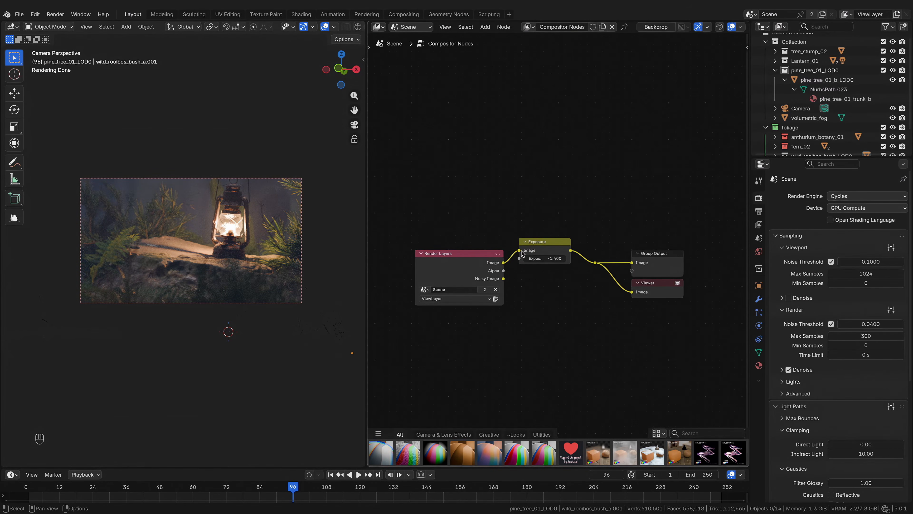
pyautogui.moveTo(522, 253); pyautogui.dragTo(543, 198)
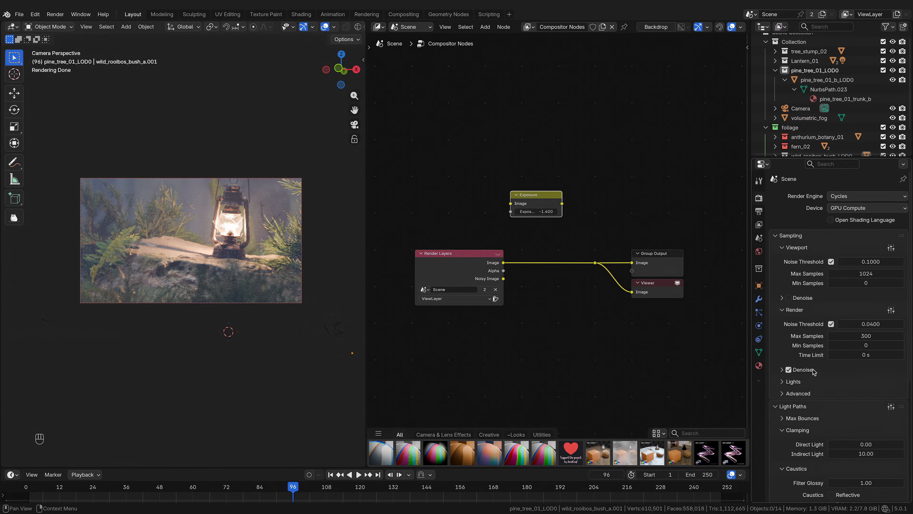
# Step: Expand the Color Management settings of the lantern scene and go through the View transform options
pyautogui.scroll(-10, 814, 378)
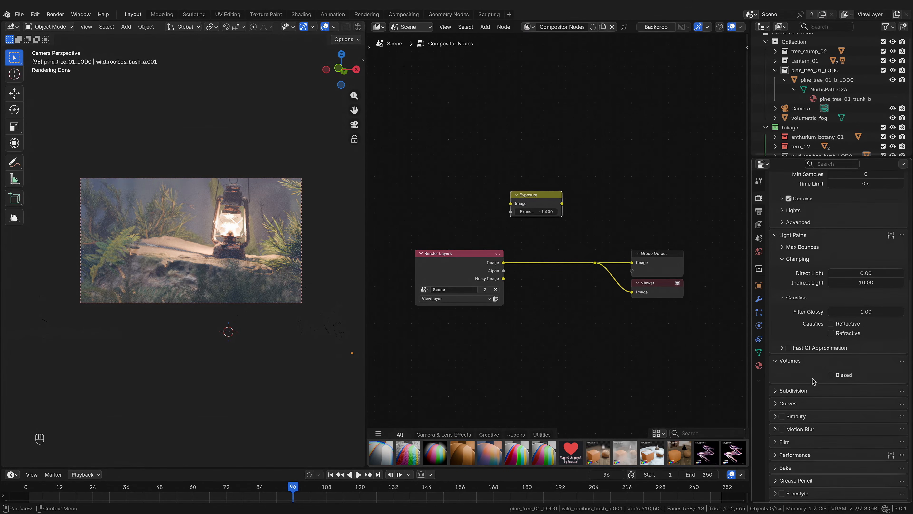
pyautogui.click(798, 496)
pyautogui.scroll(-6, 806, 478)
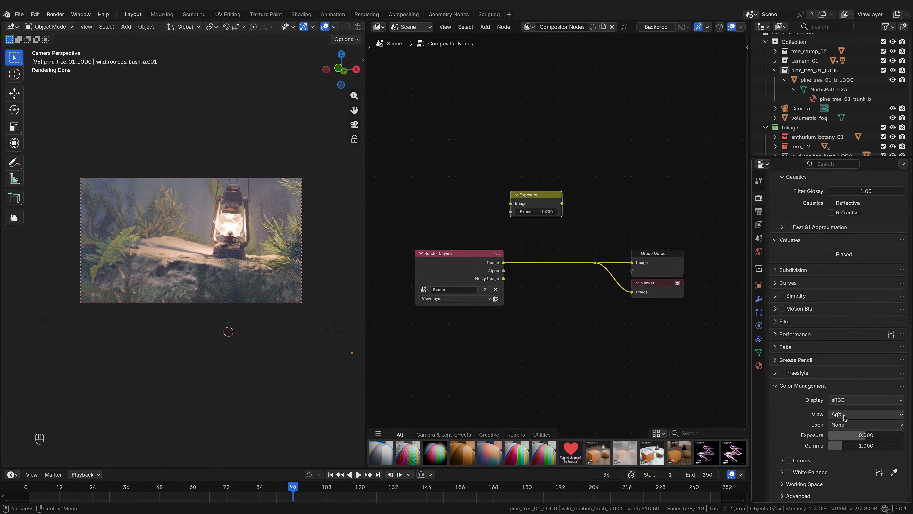
pyautogui.click(869, 417)
pyautogui.click(861, 405)
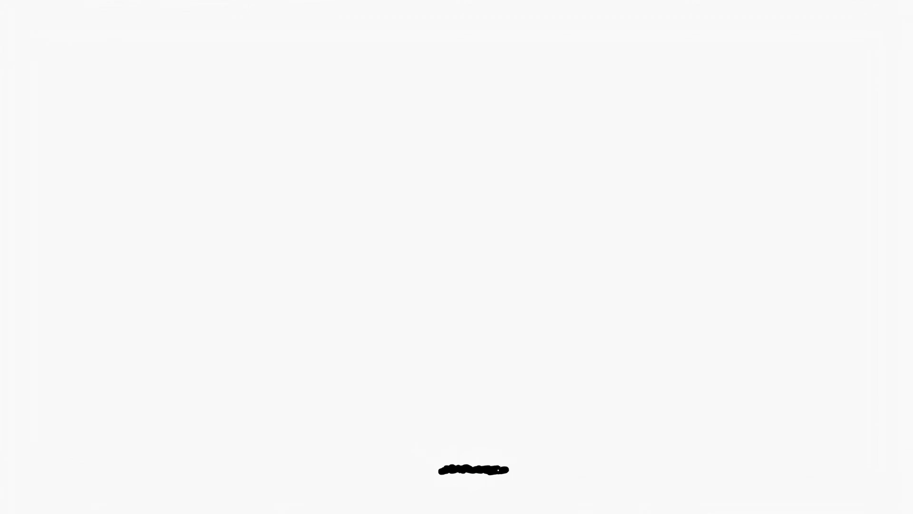
pyautogui.moveTo(471, 467); pyautogui.dragTo(465, 205)
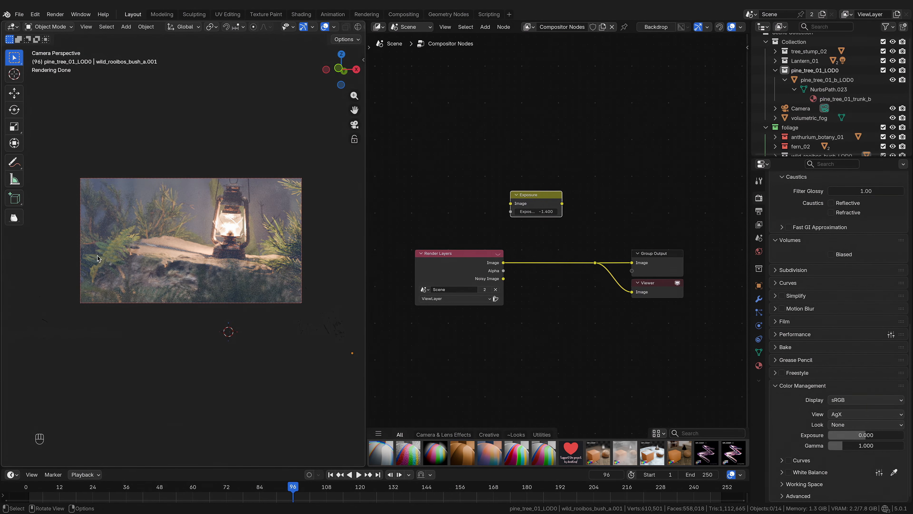
# Step: Bring rainbow_default.png from the 1 - Basic Compositing folder into the compositor as an image node and minimise the file explorer
pyautogui.hotkey('alt', 'Tab')
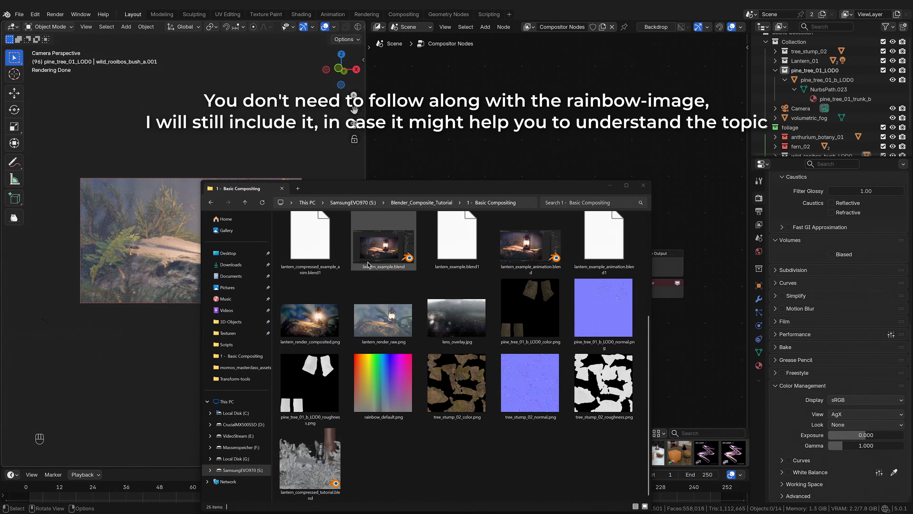
pyautogui.moveTo(382, 383); pyautogui.dragTo(446, 132)
pyautogui.click(610, 187)
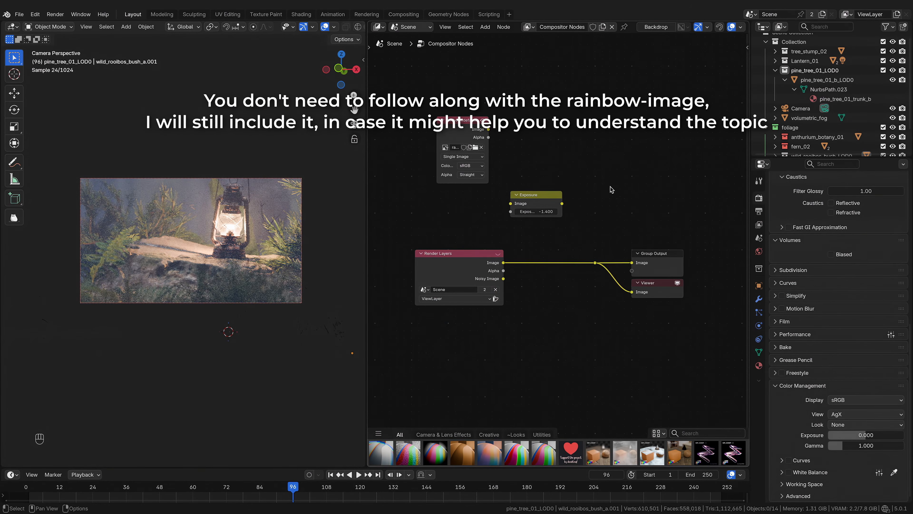
# Step: Connect the rainbow image to the outputs' reroute and insert a Scale node on that link
pyautogui.hotkey('shift', 'a')
pyautogui.write('sca')
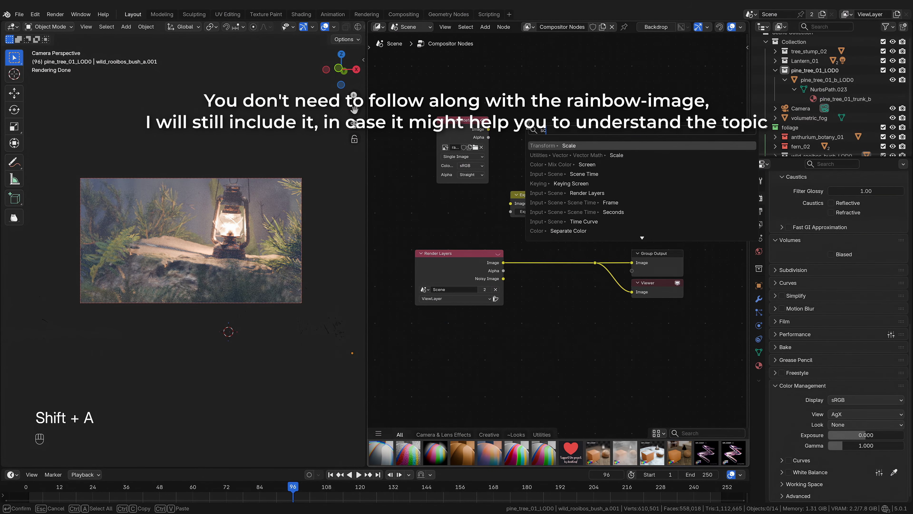
pyautogui.press('Return')
pyautogui.click(517, 115)
pyautogui.moveTo(489, 129); pyautogui.dragTo(595, 263)
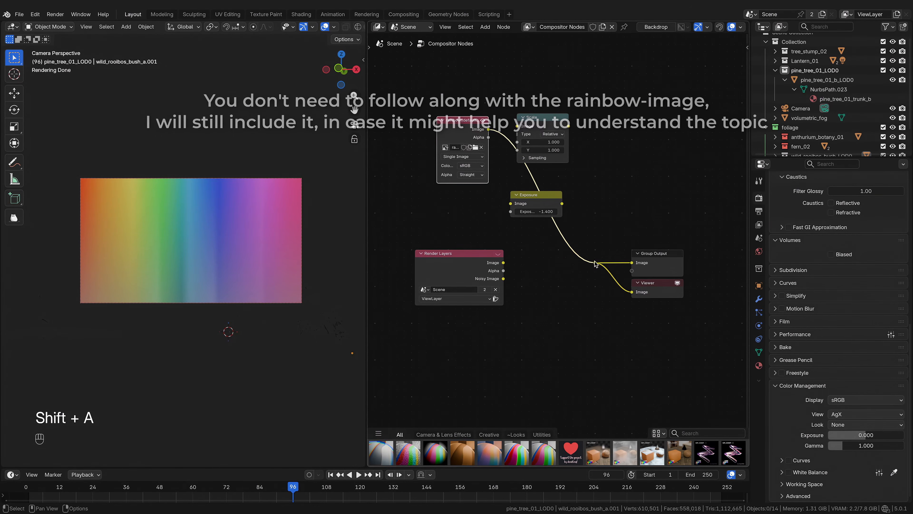
pyautogui.moveTo(551, 123); pyautogui.dragTo(537, 130)
# Step: Set the Scale node's type to Render Size and its frame type to Fit
pyautogui.click(539, 141)
pyautogui.click(545, 145)
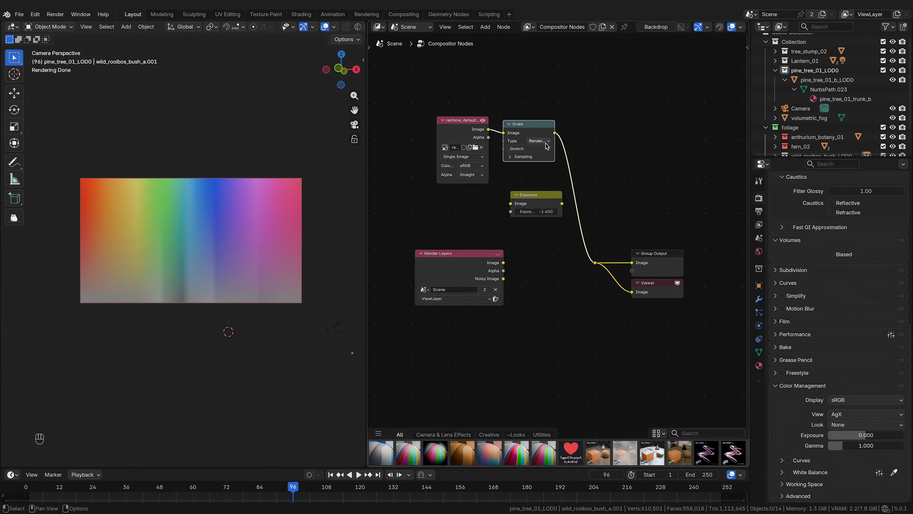
pyautogui.click(534, 150)
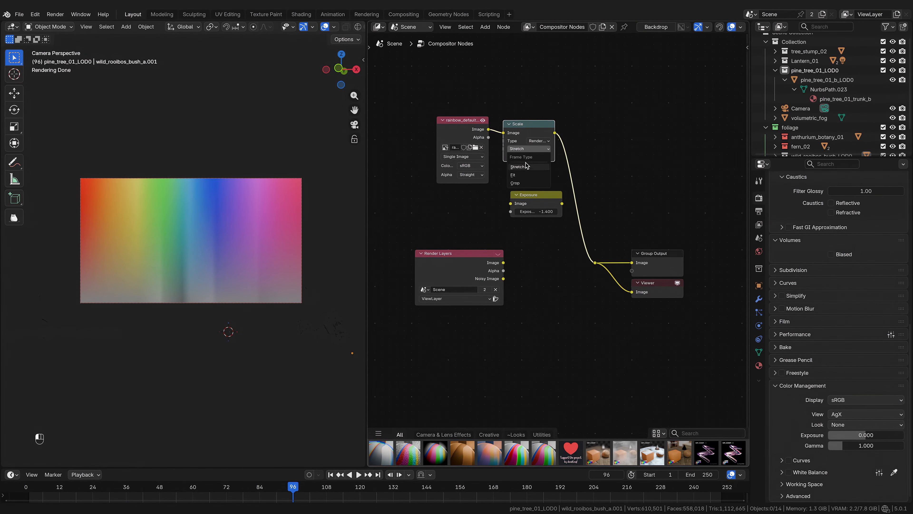
pyautogui.click(516, 174)
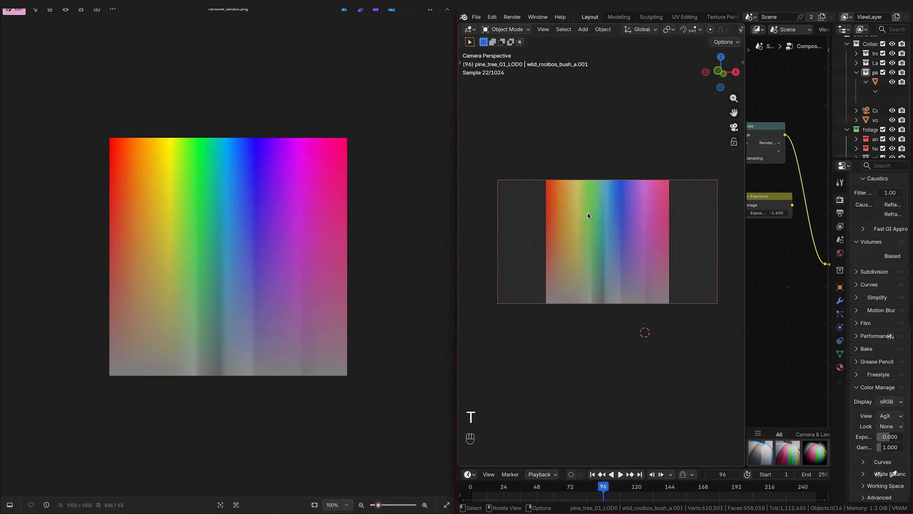
# Step: Set the View transform to Standard to compare the rainbow in the viewport with the original image
pyautogui.scroll(1, 592, 213)
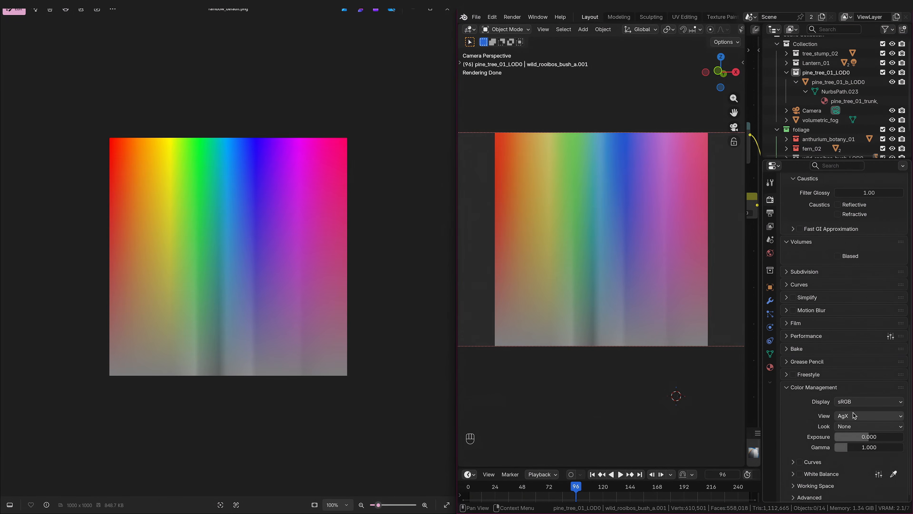
pyautogui.click(853, 414)
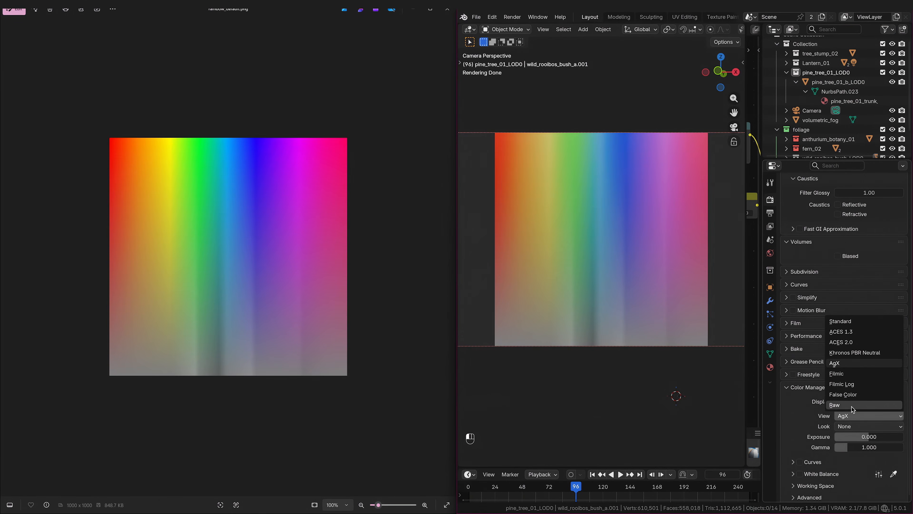
pyautogui.click(852, 321)
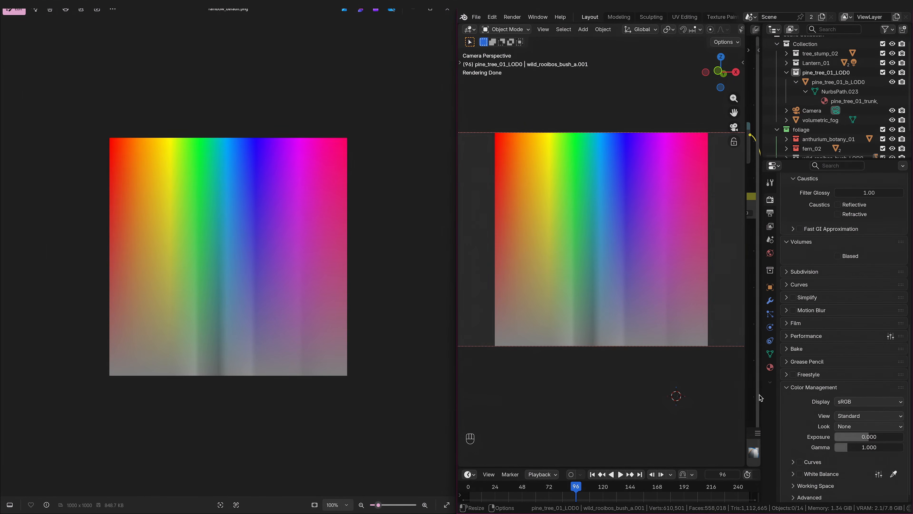
# Step: Reconnect the Render Layers image to the outputs' reroute, maximise the Blender window and widen the 3D viewport
pyautogui.moveTo(743, 392); pyautogui.dragTo(542, 391)
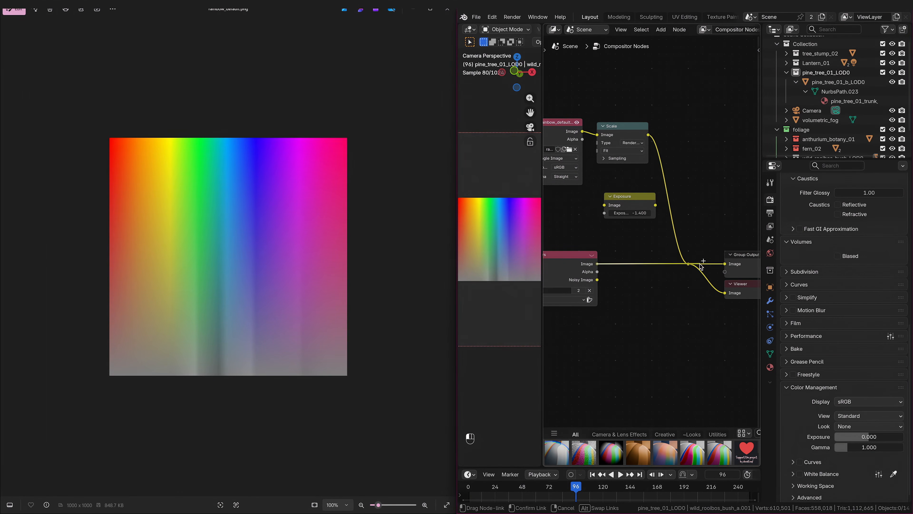
pyautogui.doubleClick(730, 9)
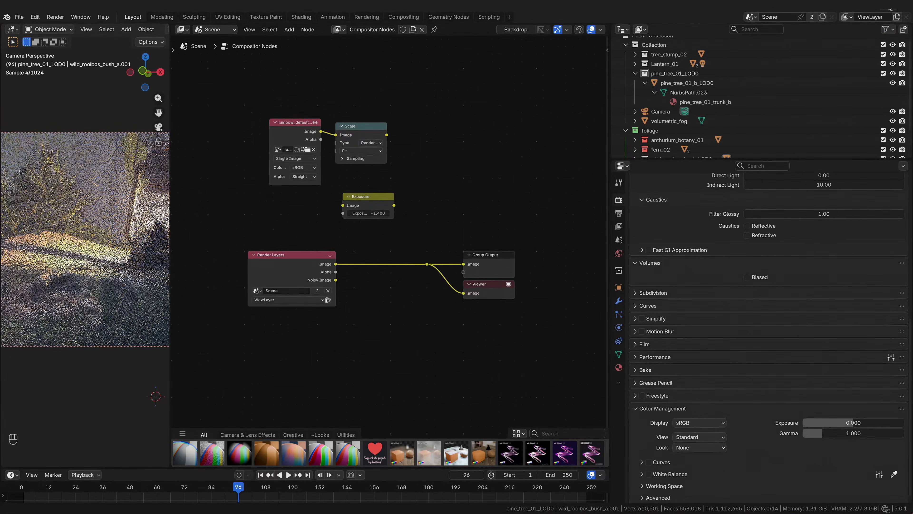
pyautogui.moveTo(171, 216); pyautogui.dragTo(473, 216)
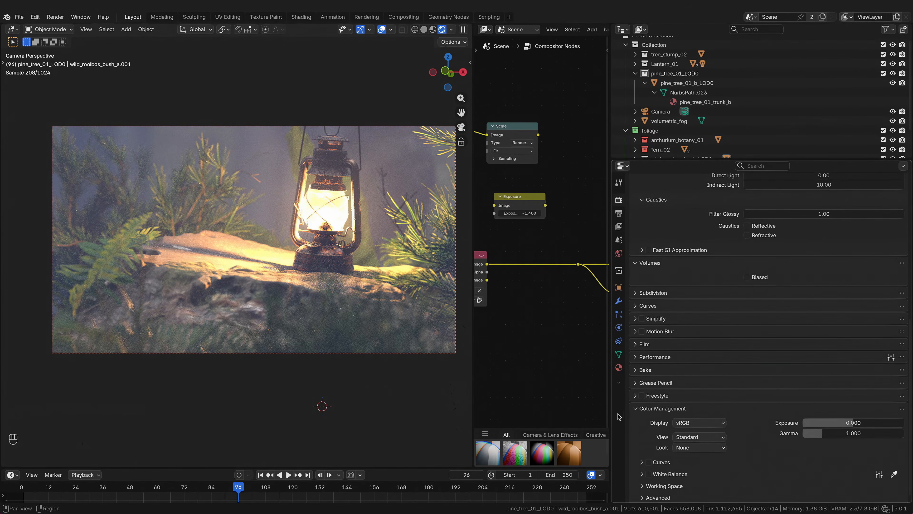
# Step: Widen the compositor area and compare the AgX view transform with Standard in Color Management, leaving View on Standard
pyautogui.moveTo(611, 408); pyautogui.dragTo(659, 408)
pyautogui.click(802, 436)
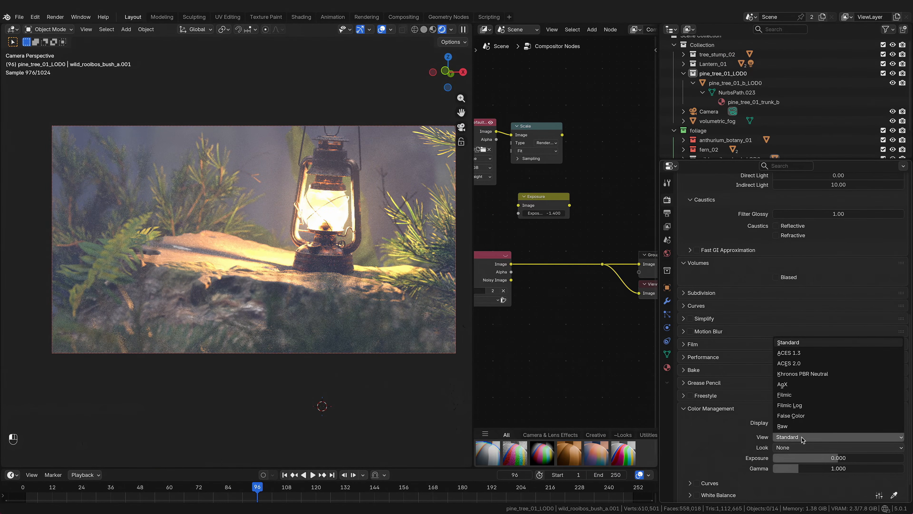
pyautogui.click(798, 384)
pyautogui.click(793, 436)
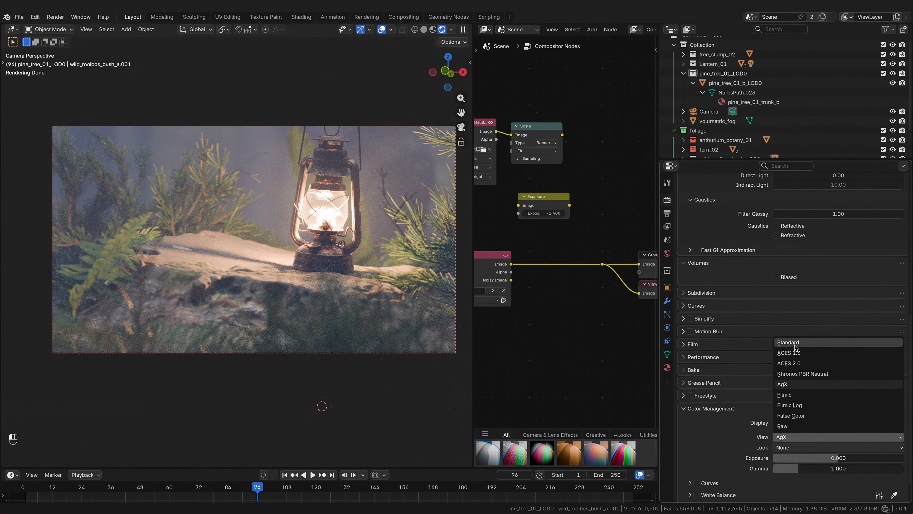
pyautogui.click(796, 343)
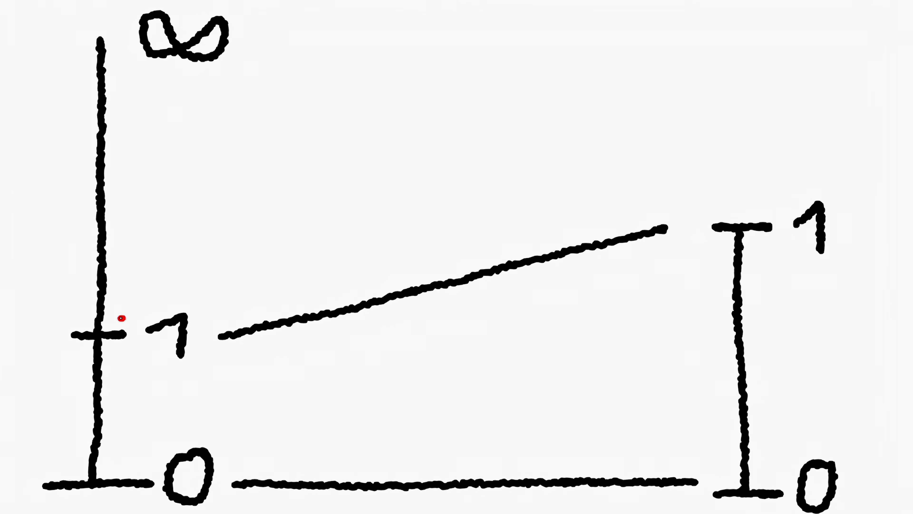
# Step: Outline the range from 1 up to infinity in red on the first axis of the diagram
pyautogui.moveTo(120, 318)
pyautogui.mouseDown()
pyautogui.moveTo(69, 315)
pyautogui.moveTo(82, 21)
pyautogui.moveTo(123, 44)
pyautogui.moveTo(119, 317)
pyautogui.mouseUp()
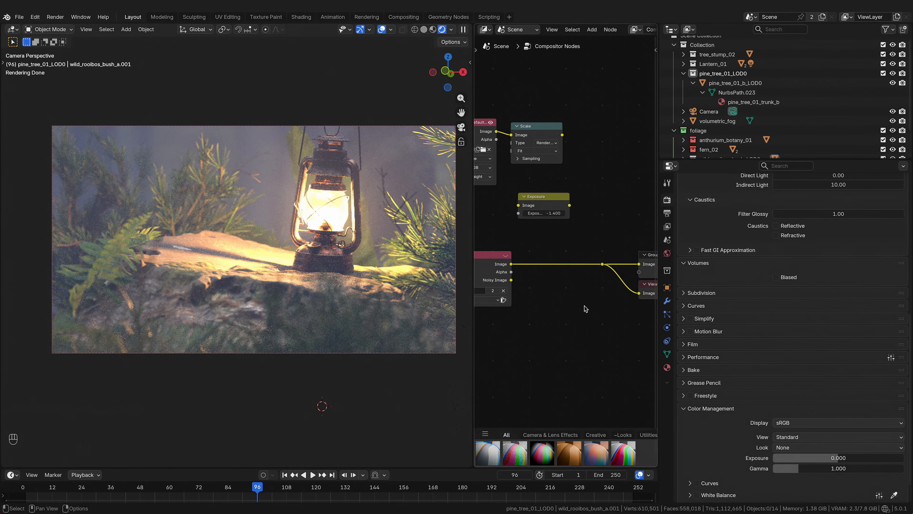
# Step: Switch the View transform to AgX and back to Standard to compare the lantern's bright areas
pyautogui.click(790, 437)
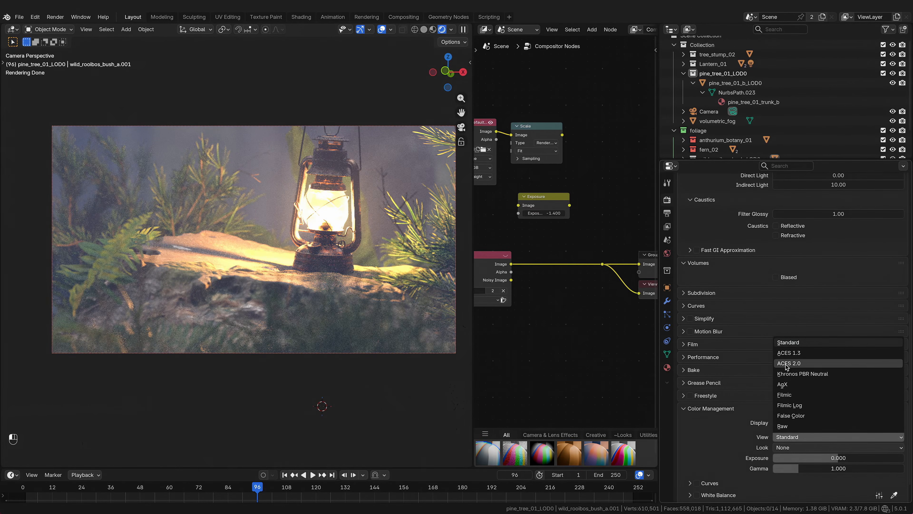
pyautogui.click(785, 384)
pyautogui.click(791, 437)
pyautogui.click(792, 344)
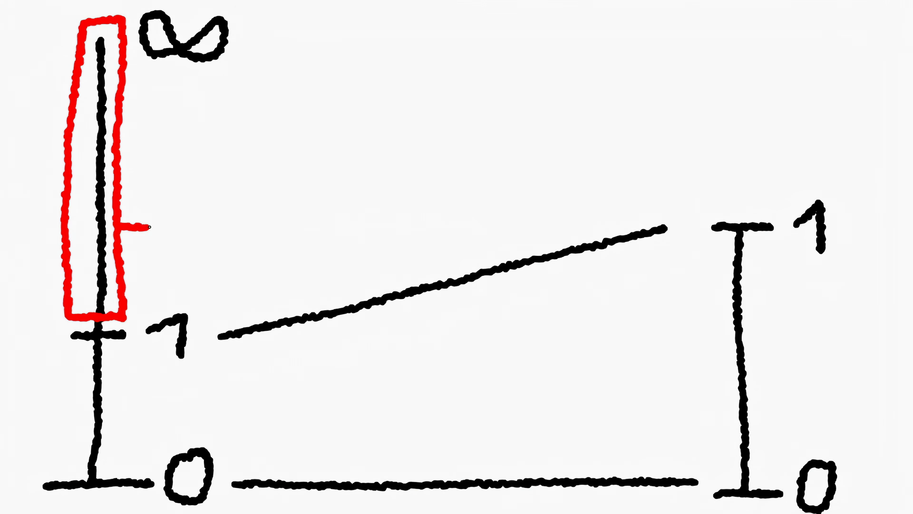
# Step: Draw a red arrow from the outlined range above 1 to the 1 on the second axis, and cross it out
pyautogui.moveTo(149, 227)
pyautogui.mouseDown()
pyautogui.moveTo(679, 217)
pyautogui.moveTo(635, 254)
pyautogui.mouseUp()
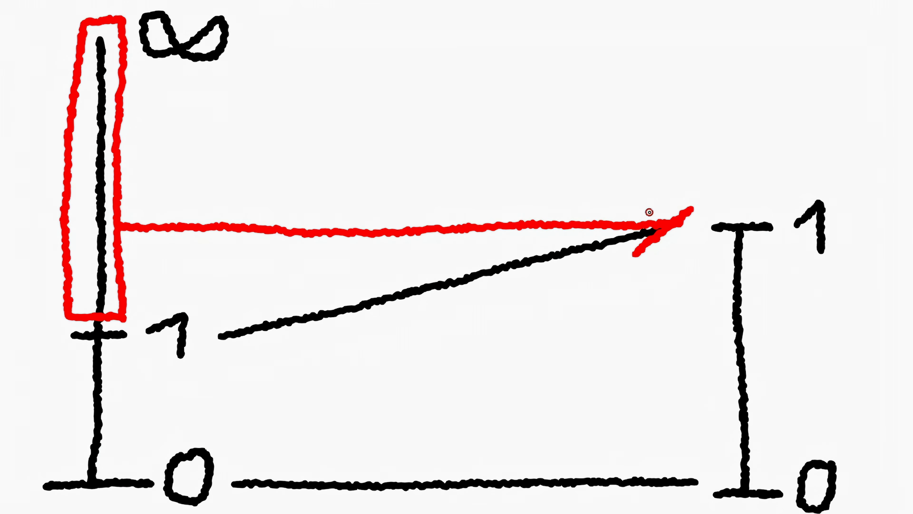
pyautogui.moveTo(644, 205); pyautogui.dragTo(686, 268)
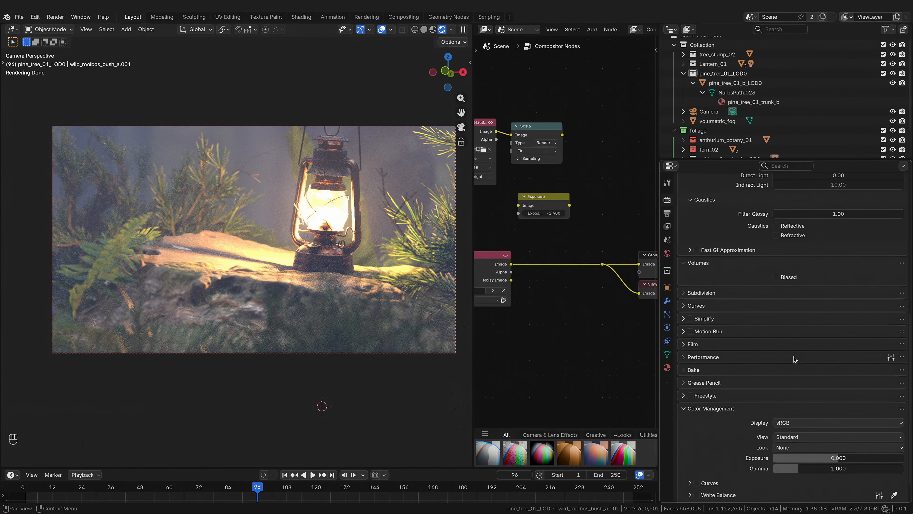
# Step: Enlarge the compositor editor at the 3D viewport's expense and fit the whole camera frame into the narrower viewport
pyautogui.click(792, 437)
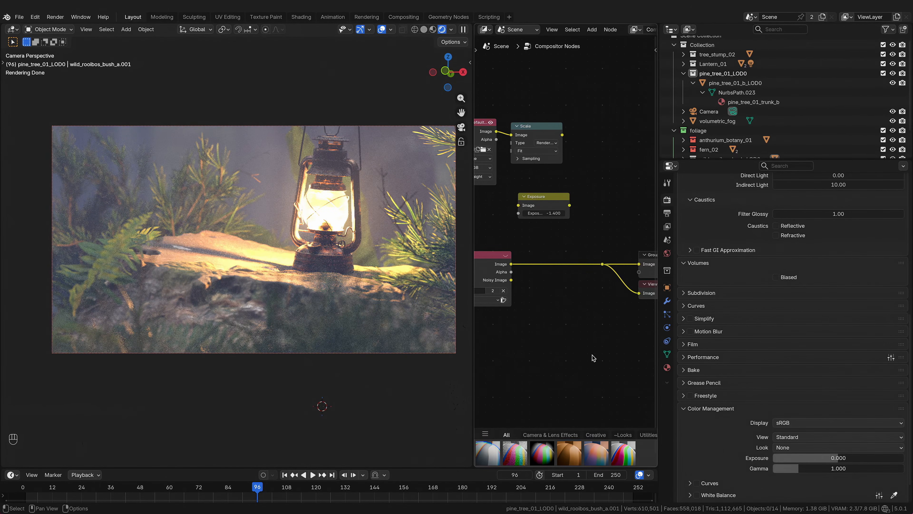
pyautogui.scroll(-2, 557, 315)
pyautogui.moveTo(472, 305); pyautogui.dragTo(296, 321)
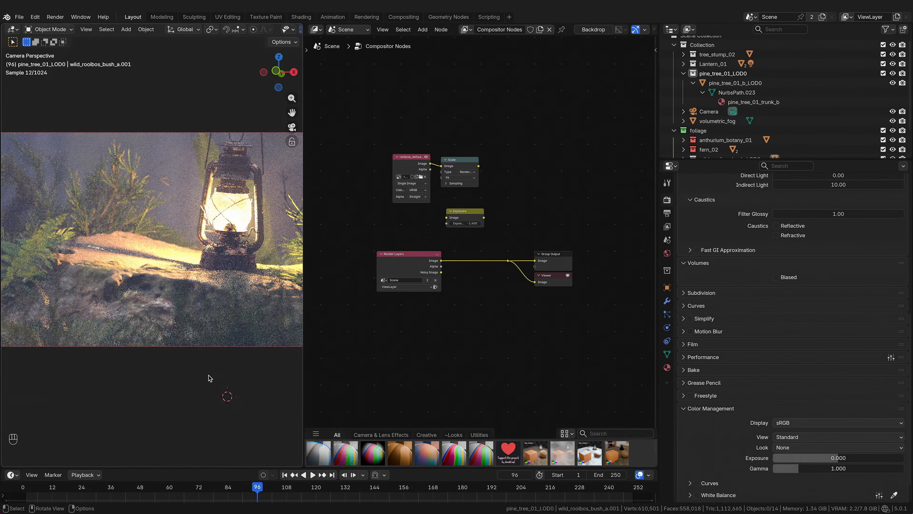
pyautogui.scroll(-3, 207, 375)
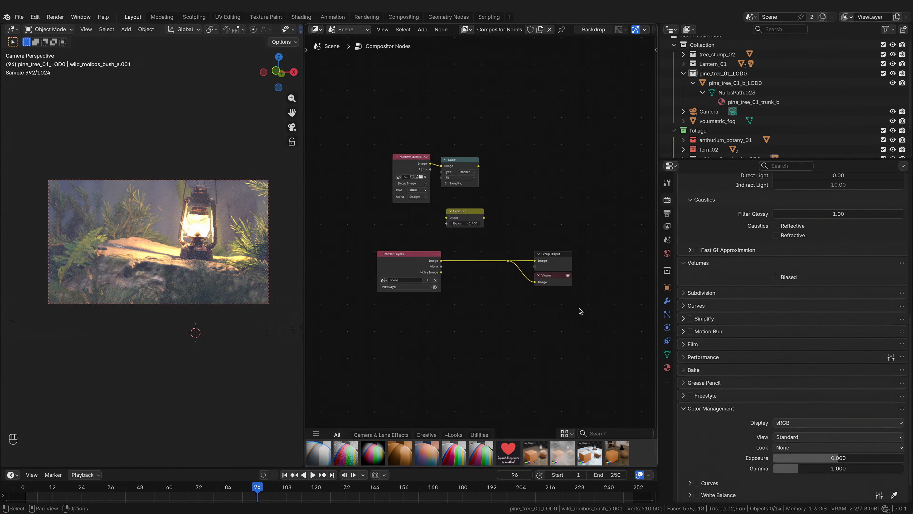
# Step: Move the reroute, Group Output and Viewer nodes horizontally away from the Render Layers node to make room
pyautogui.moveTo(597, 316); pyautogui.dragTo(499, 238)
pyautogui.press('g')
pyautogui.press('x')
pyautogui.click(540, 219)
# Step: Insert a Convert to Display node on the link between Render Layers and the outputs' reroute
pyautogui.hotkey('shift', 'a')
pyautogui.write('c')
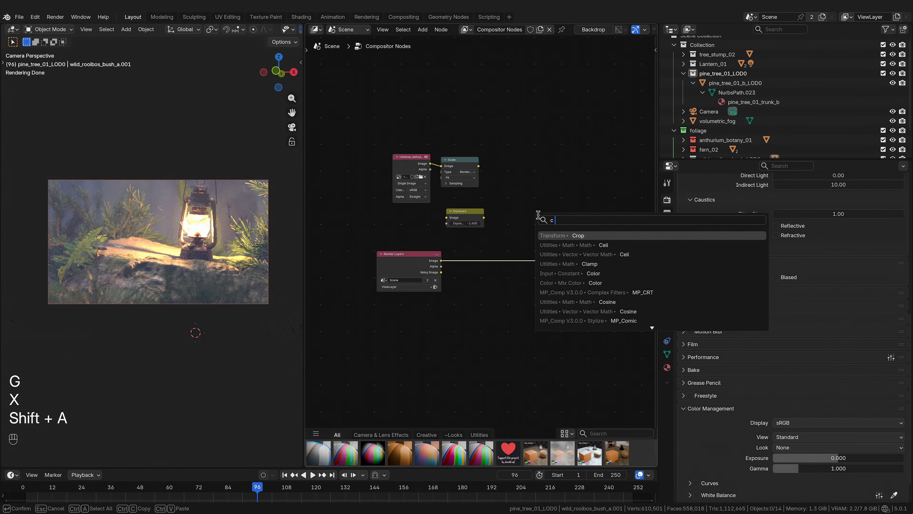
pyautogui.press('BackSpace')
pyautogui.write('conver')
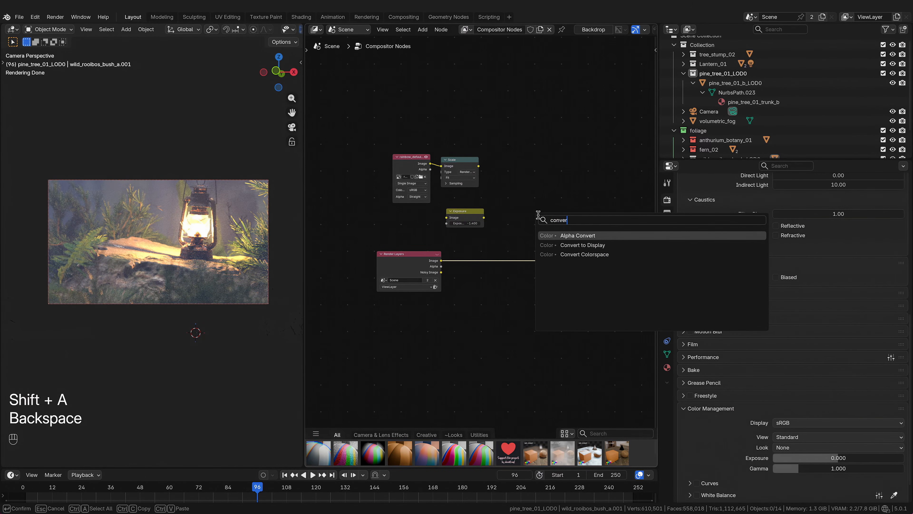
pyautogui.click(575, 245)
pyautogui.click(489, 300)
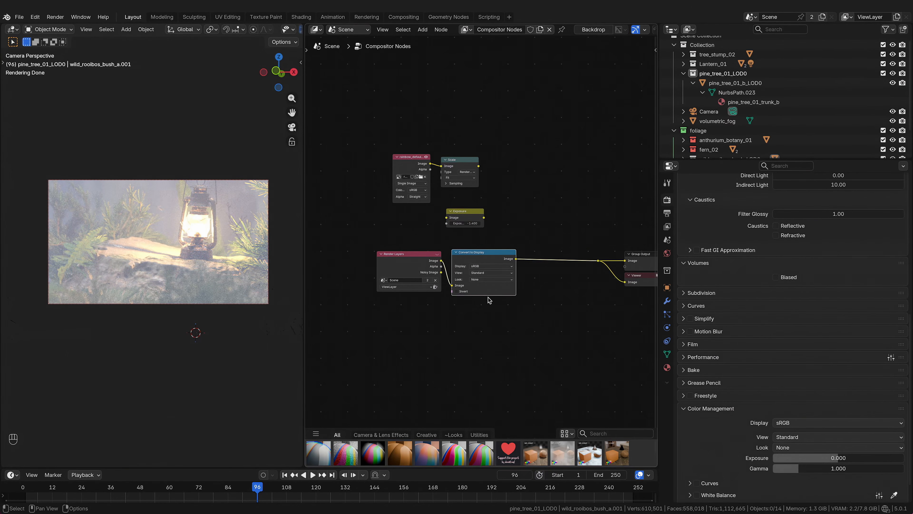
# Step: Set the Convert to Display node's View to AgX while keeping the scene's View transform at Standard
pyautogui.scroll(1, 489, 300)
pyautogui.click(479, 279)
pyautogui.click(486, 315)
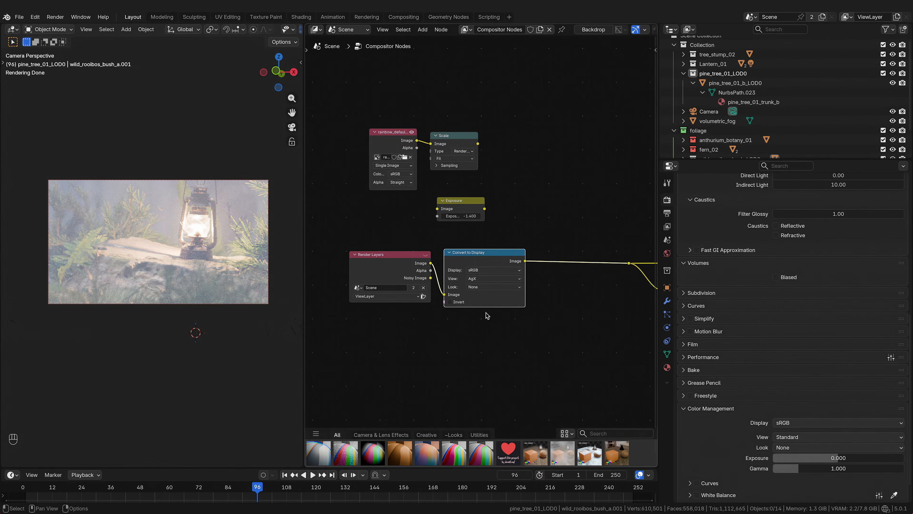
pyautogui.moveTo(559, 305); pyautogui.dragTo(512, 305, button='middle')
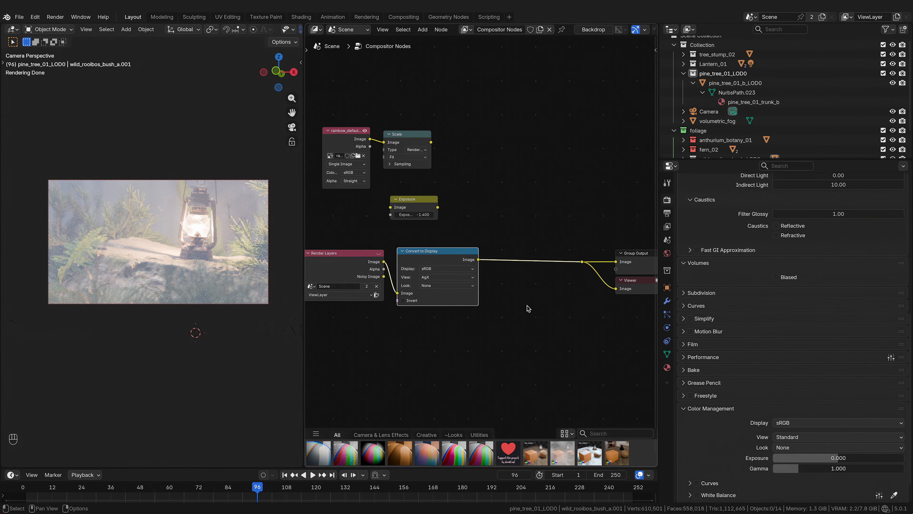
pyautogui.click(784, 437)
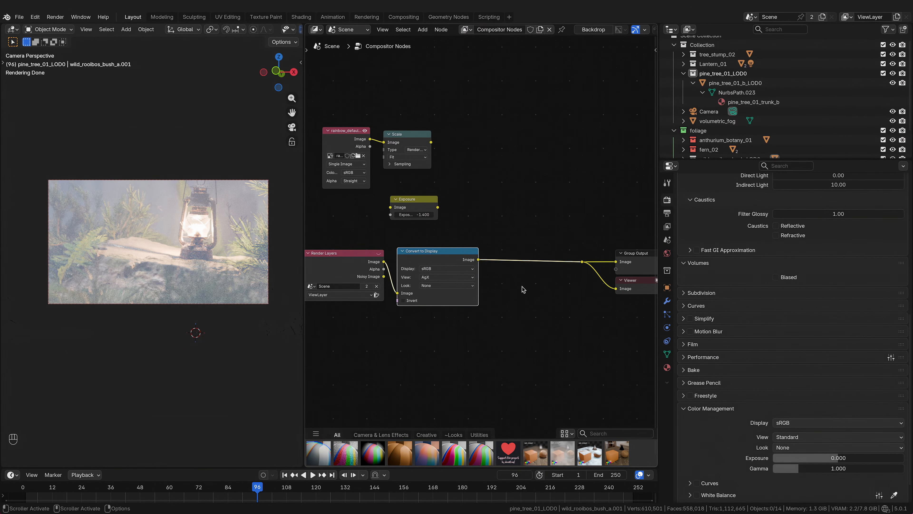
# Step: Duplicate the Convert to Display node onto the link after the original, set its View to Standard and enable Invert
pyautogui.hotkey('shift', 'd')
pyautogui.click(551, 257)
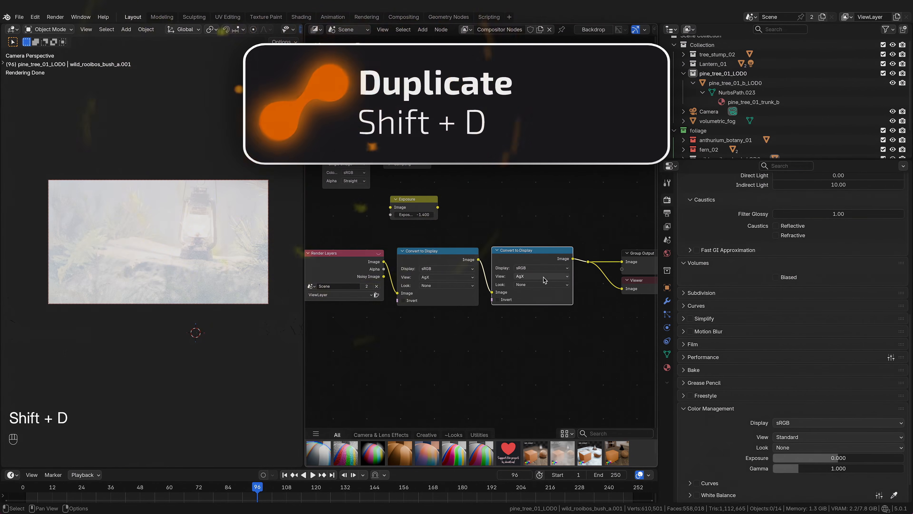
pyautogui.click(539, 276)
pyautogui.click(540, 284)
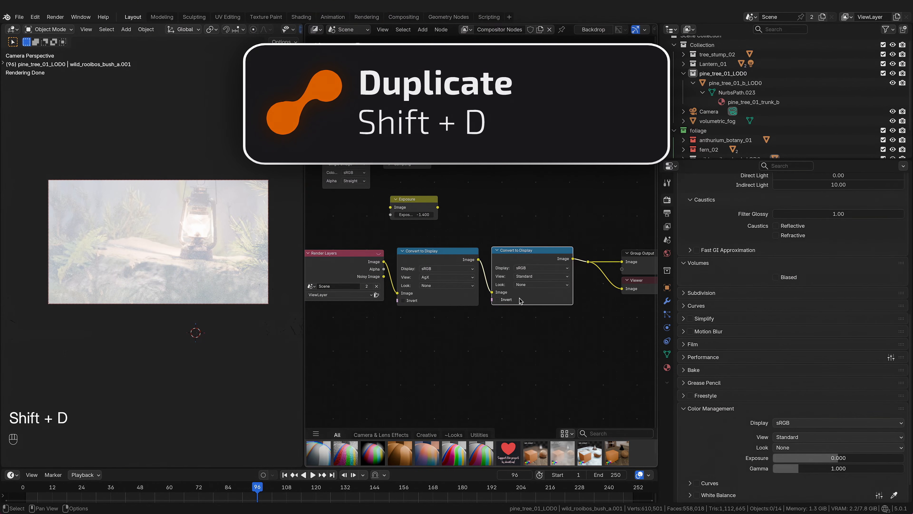
pyautogui.click(503, 303)
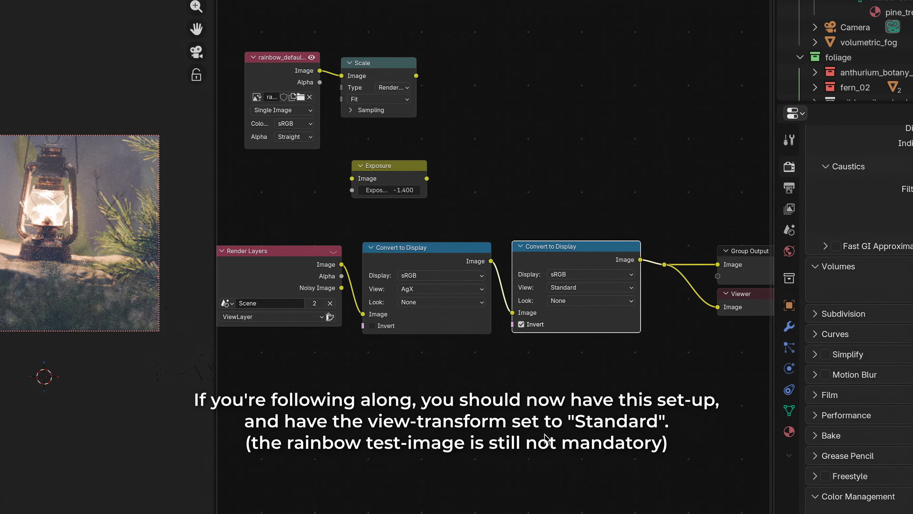
# Step: Move the output nodes and the inverted Convert to Display node away, leaving a wide gap between the two Convert nodes
pyautogui.scroll(-3, 597, 403)
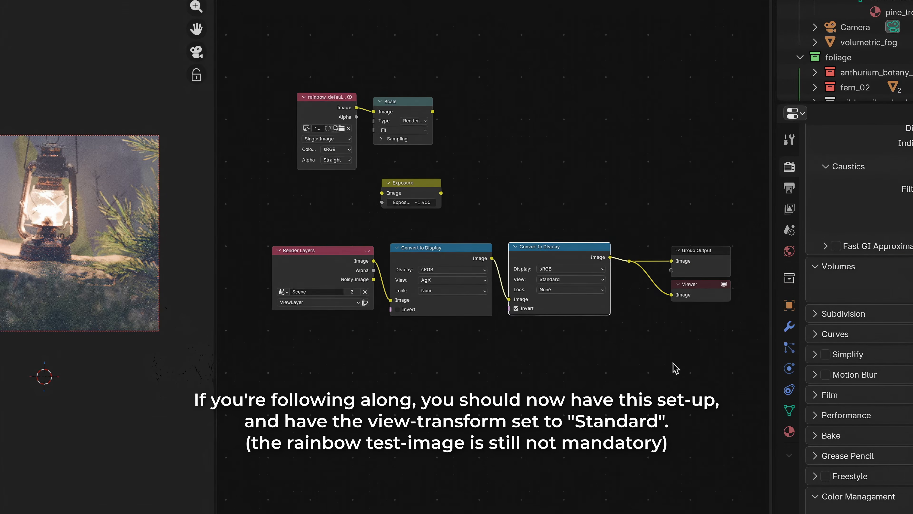
pyautogui.moveTo(730, 389); pyautogui.dragTo(588, 228)
pyautogui.press('g')
pyautogui.click(727, 228)
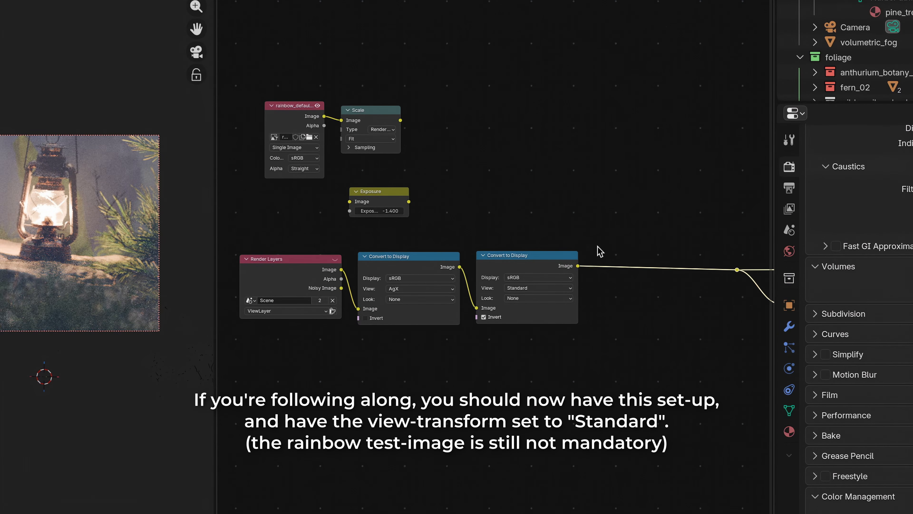
pyautogui.moveTo(536, 255); pyautogui.dragTo(591, 251)
# Step: Try to connect the Scale node's image to the outputs' reroute and restore the inverted Convert to Display node's link
pyautogui.moveTo(400, 120); pyautogui.dragTo(738, 270)
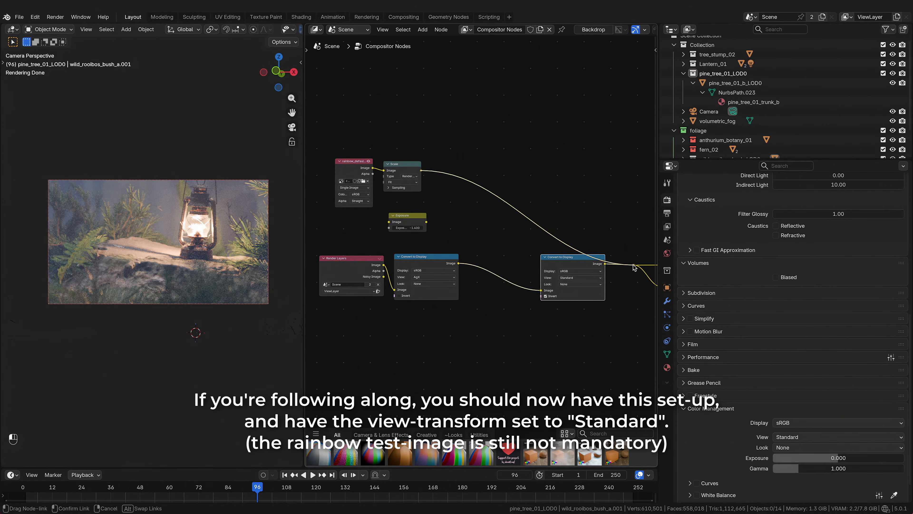
pyautogui.moveTo(606, 264); pyautogui.dragTo(634, 266)
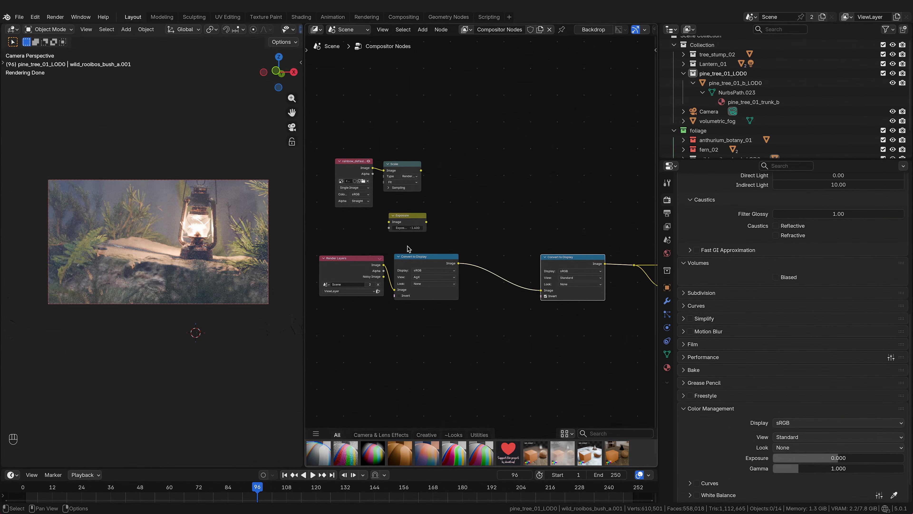
# Step: Annotate the node tree with a circle around the link between both Convert nodes and an arrow towards the link after them
pyautogui.press('n')
pyautogui.press('n')
pyautogui.press('t')
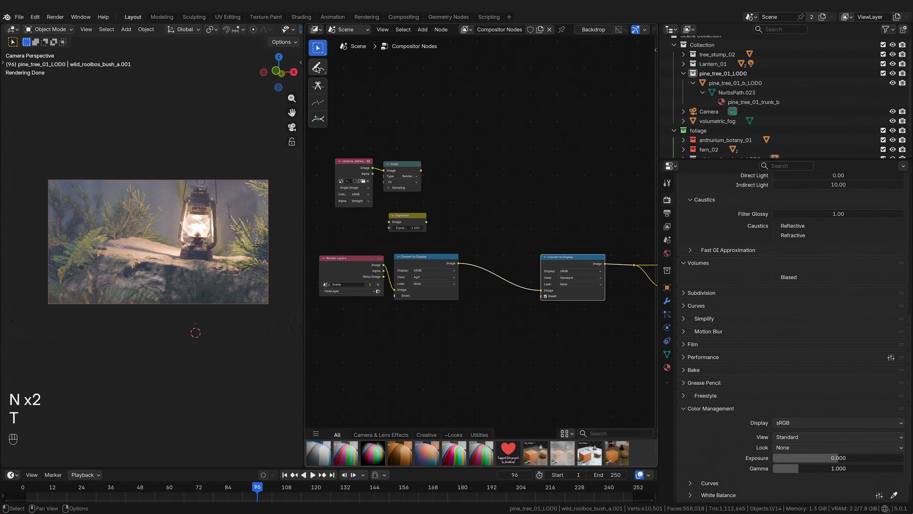
pyautogui.click(317, 67)
pyautogui.moveTo(519, 234)
pyautogui.mouseDown()
pyautogui.moveTo(454, 261)
pyautogui.moveTo(538, 298)
pyautogui.moveTo(540, 290)
pyautogui.mouseUp()
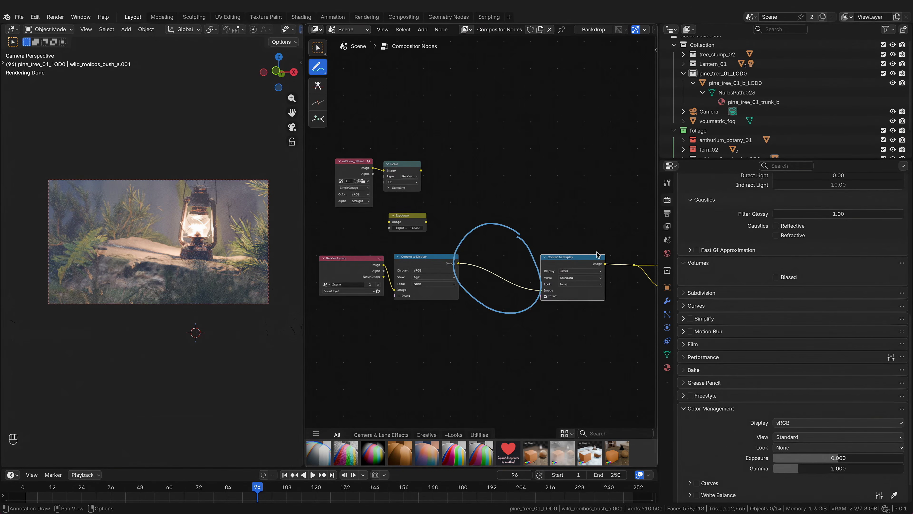
pyautogui.moveTo(613, 217); pyautogui.dragTo(553, 213, button='middle')
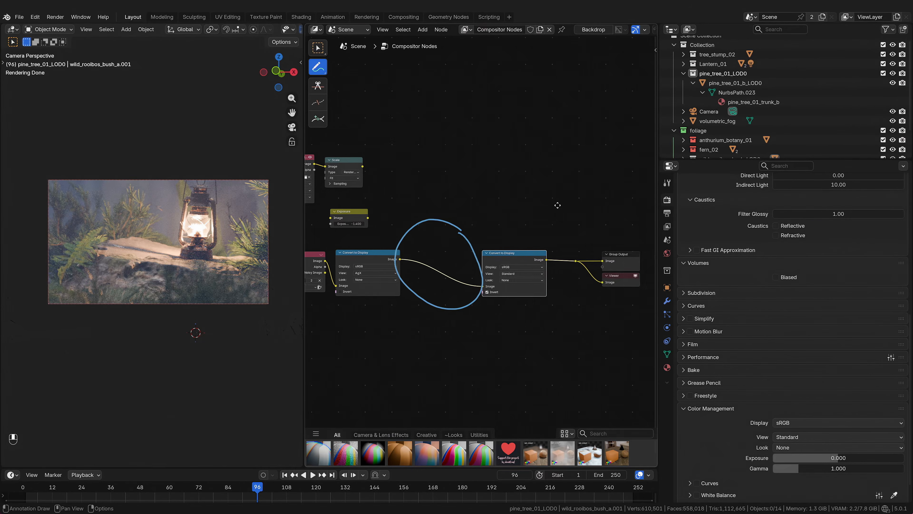
pyautogui.moveTo(512, 151)
pyautogui.mouseDown()
pyautogui.moveTo(545, 164)
pyautogui.moveTo(553, 212)
pyautogui.moveTo(567, 198)
pyautogui.moveTo(560, 223)
pyautogui.mouseUp()
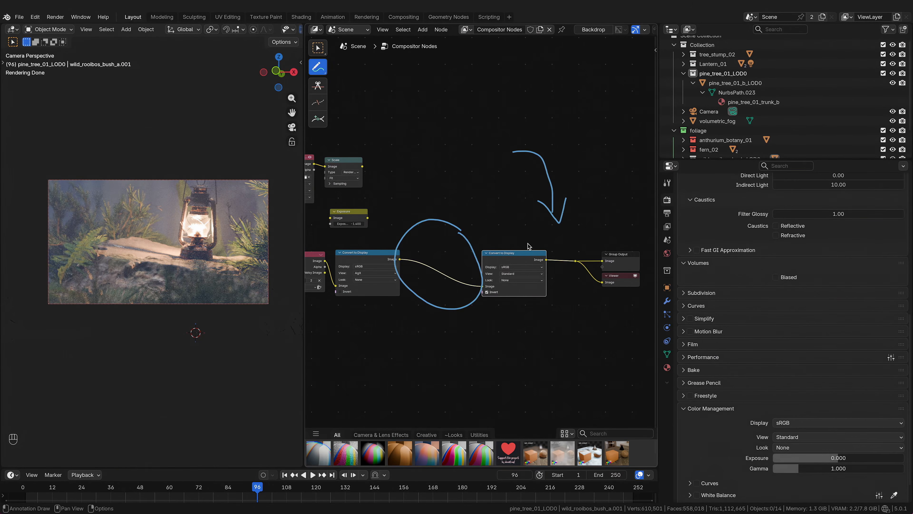
# Step: Erase the annotations from the node tree and switch back to the selection tool
pyautogui.moveTo(513, 249)
pyautogui.mouseDown(button='right')
pyautogui.moveTo(514, 143)
pyautogui.moveTo(542, 134)
pyautogui.moveTo(444, 295)
pyautogui.moveTo(406, 286)
pyautogui.moveTo(474, 306)
pyautogui.moveTo(456, 306)
pyautogui.moveTo(454, 315)
pyautogui.moveTo(486, 252)
pyautogui.moveTo(432, 299)
pyautogui.mouseUp(button='right')
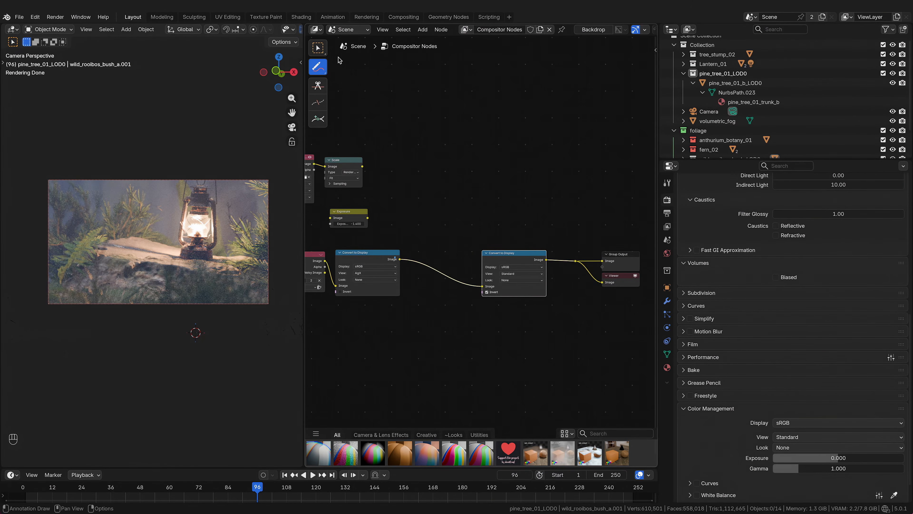
pyautogui.click(318, 48)
# Step: Connect the Scale node's image to the inverted Convert to Display node and set the rainbow image's color space to Working Space
pyautogui.moveTo(467, 198)
pyautogui.mouseDown(button='middle')
pyautogui.moveTo(535, 211)
pyautogui.moveTo(480, 188)
pyautogui.mouseUp(button='middle')
pyautogui.moveTo(422, 167); pyautogui.dragTo(542, 286)
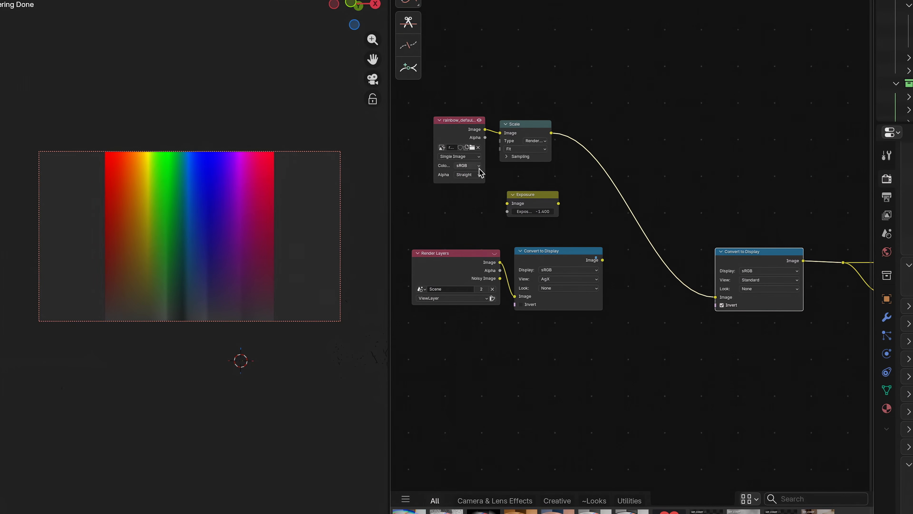
pyautogui.click(363, 190)
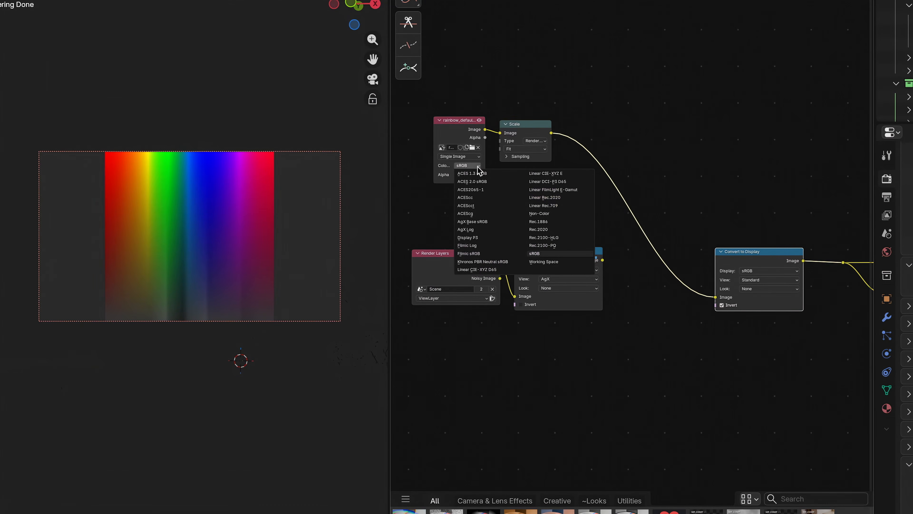
pyautogui.click(546, 272)
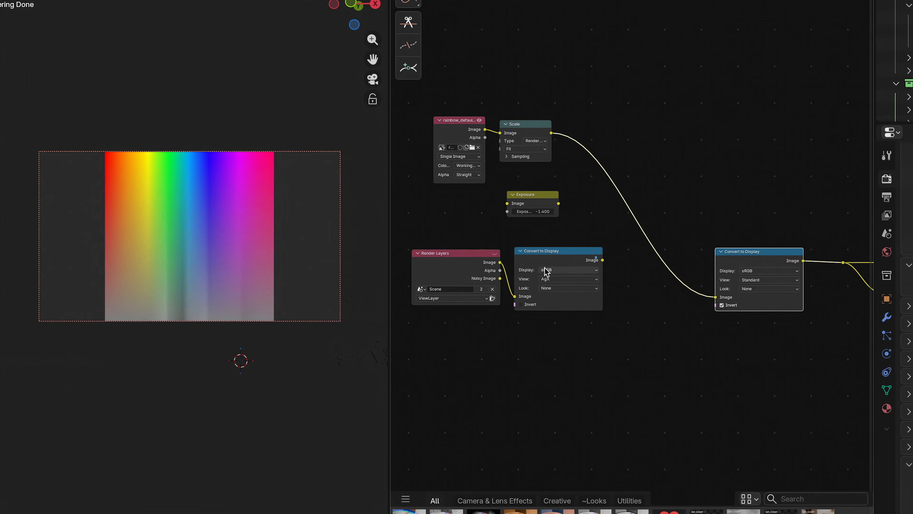
# Step: Reconnect the AgX Convert to Display node's image to the inverted Convert to Display node's input
pyautogui.moveTo(602, 259); pyautogui.dragTo(716, 298)
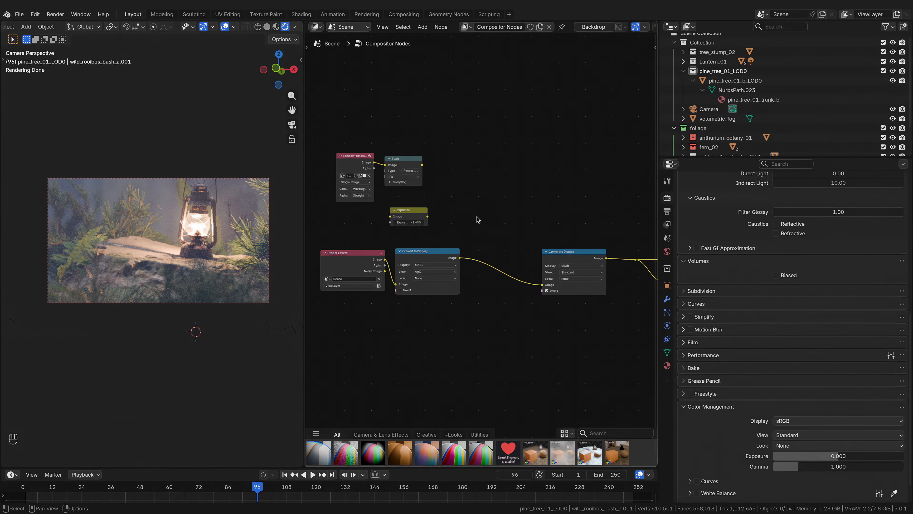
# Step: Search the add-on preferences for "node" and view the Node Wrangler details before putting the preferences window away
pyautogui.click(35, 15)
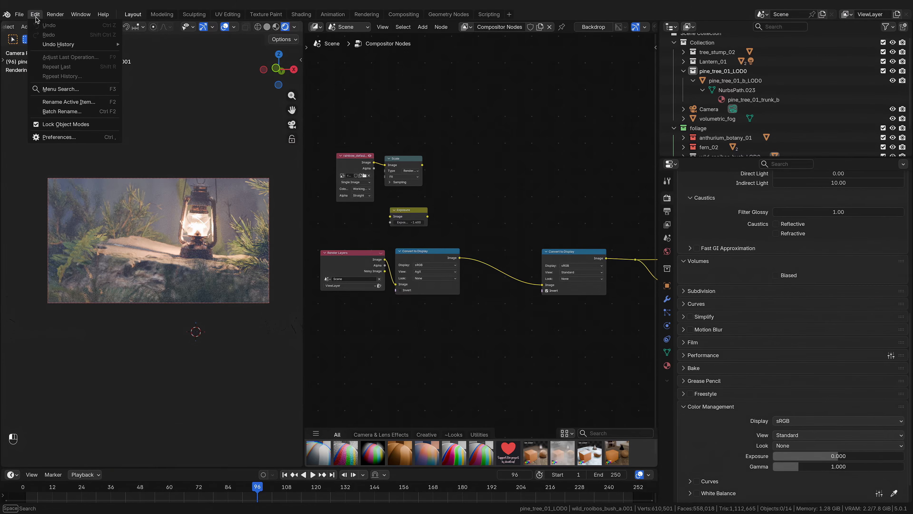
pyautogui.click(58, 137)
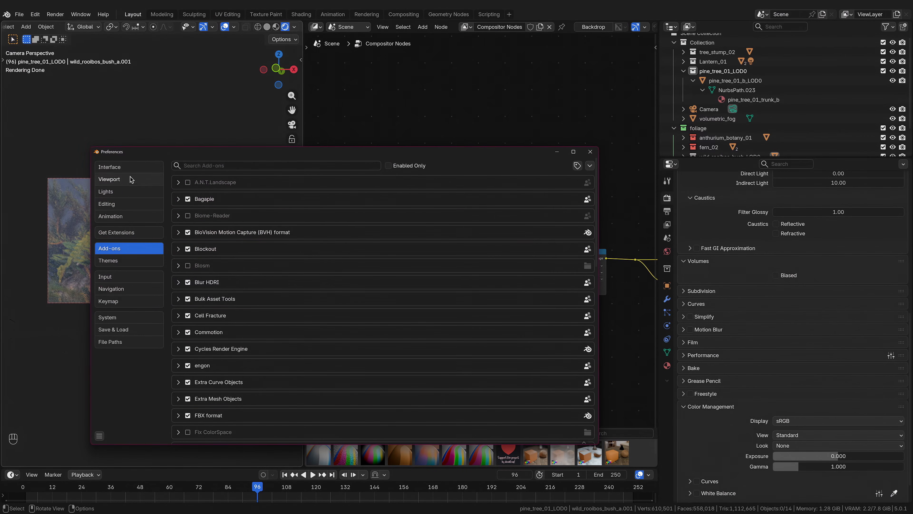
pyautogui.click(257, 165)
pyautogui.write('node')
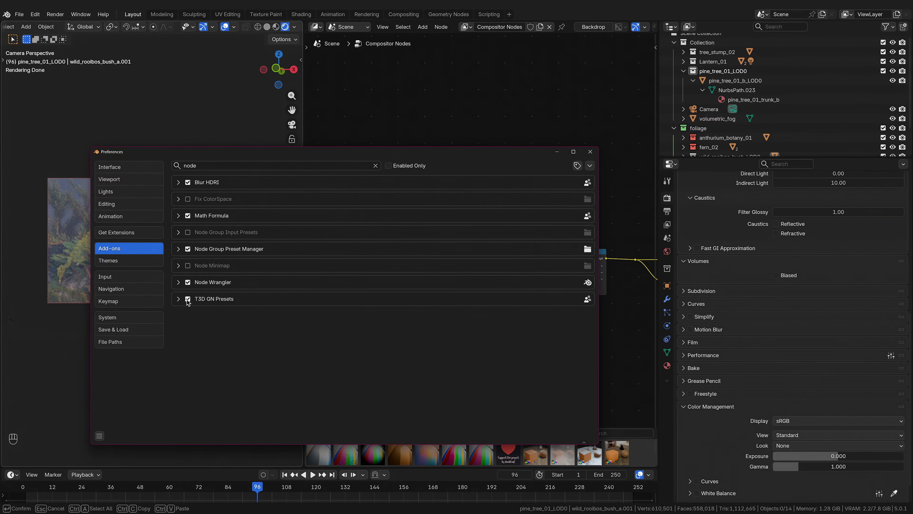
pyautogui.click(178, 283)
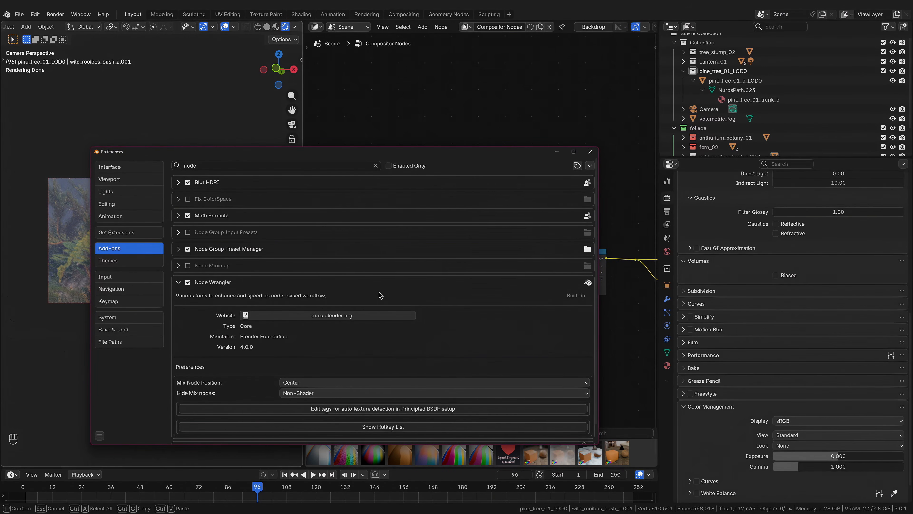
pyautogui.click(558, 152)
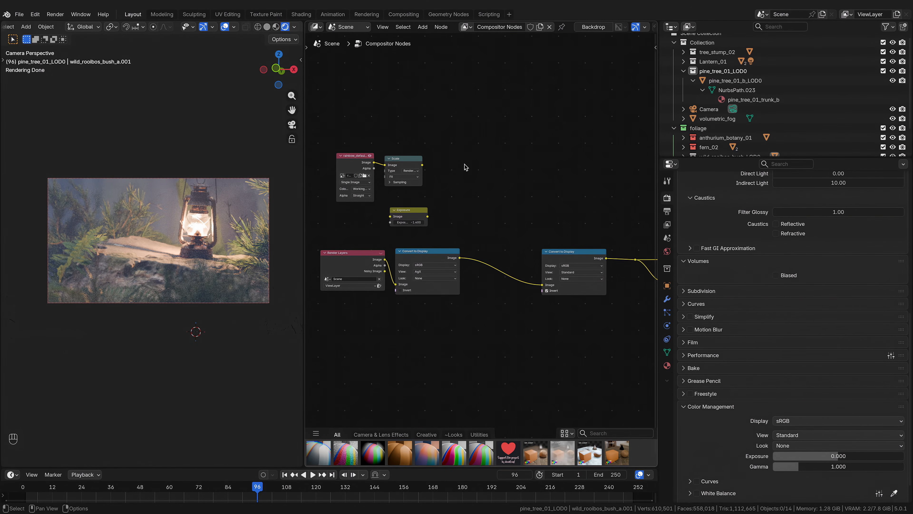
# Step: Add a Color Balance node on the link between the AgX and the inverted Standard Convert to Display nodes
pyautogui.hotkey('shift', 'a')
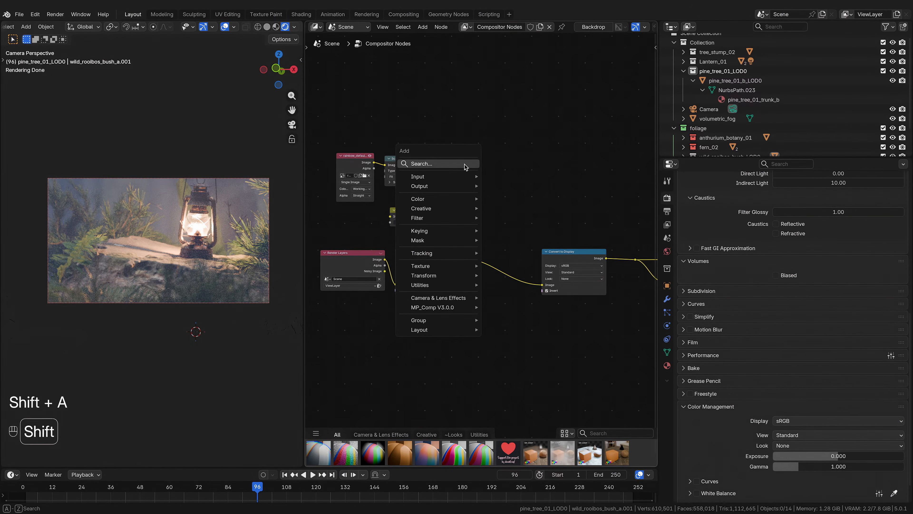
pyautogui.moveTo(462, 201)
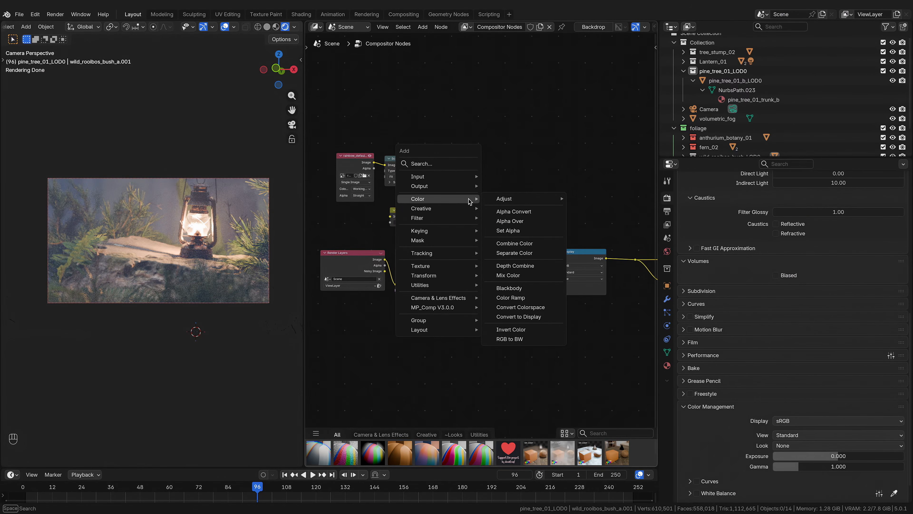
pyautogui.moveTo(513, 199)
pyautogui.click(597, 208)
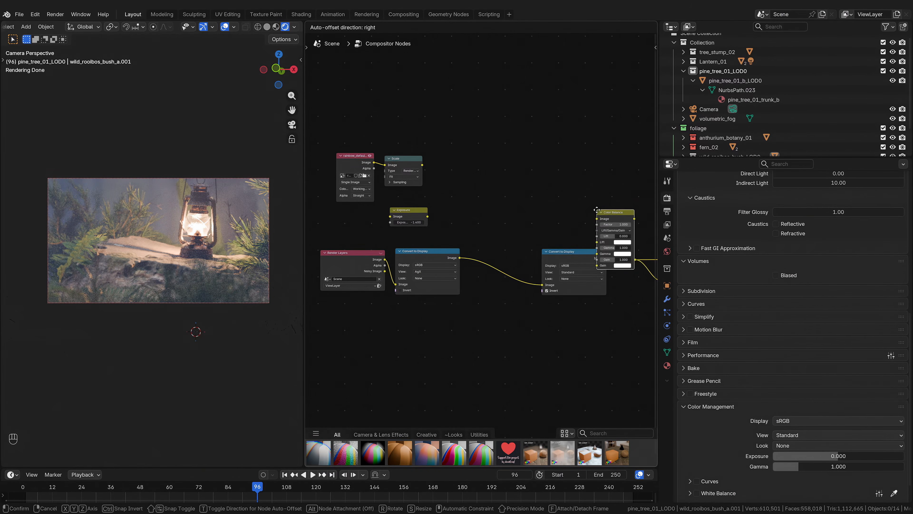
pyautogui.click(473, 229)
pyautogui.scroll(2, 512, 222)
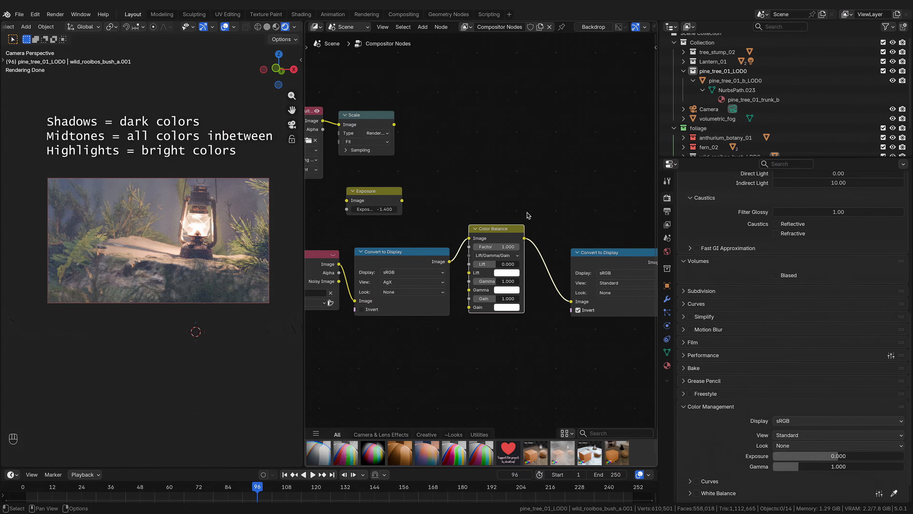
# Step: Tint the Color Balance node's lift color a very pale blue with a hue of about 0.579
pyautogui.moveTo(477, 275)
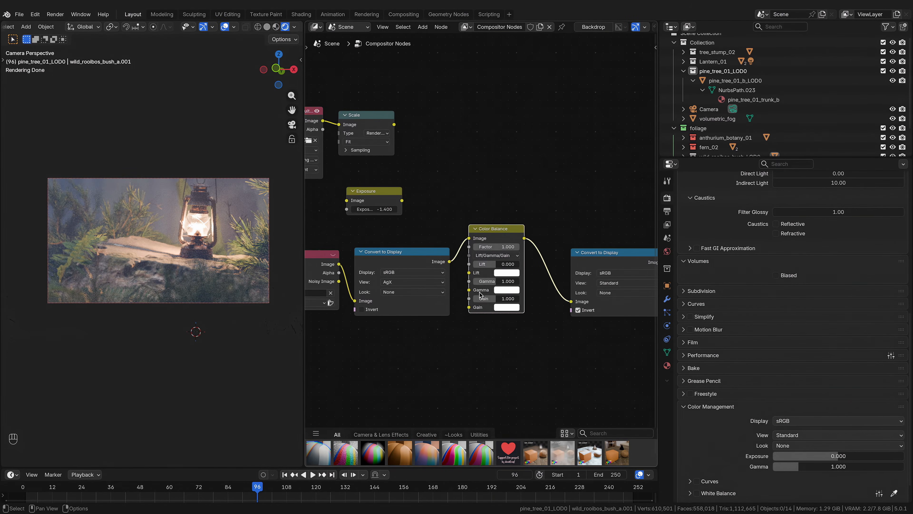
pyautogui.click(505, 274)
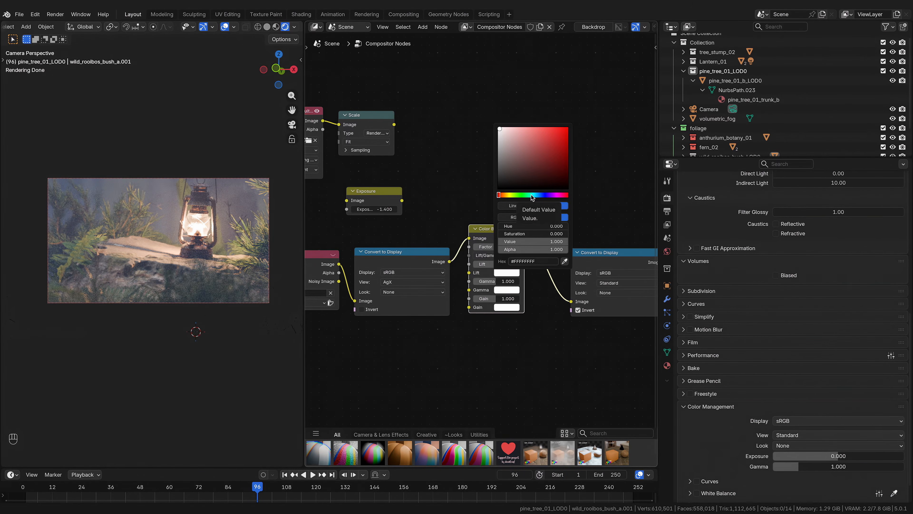
pyautogui.moveTo(501, 197); pyautogui.dragTo(539, 194)
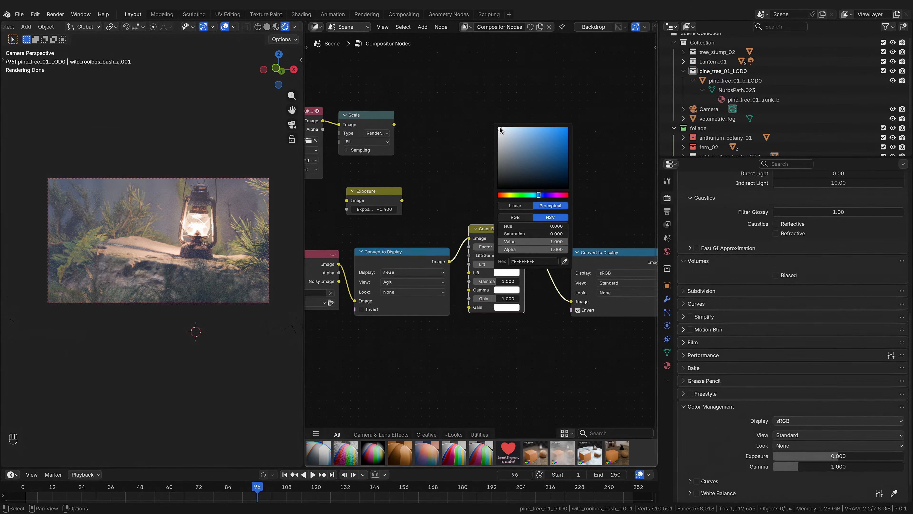
pyautogui.moveTo(501, 127); pyautogui.dragTo(524, 129)
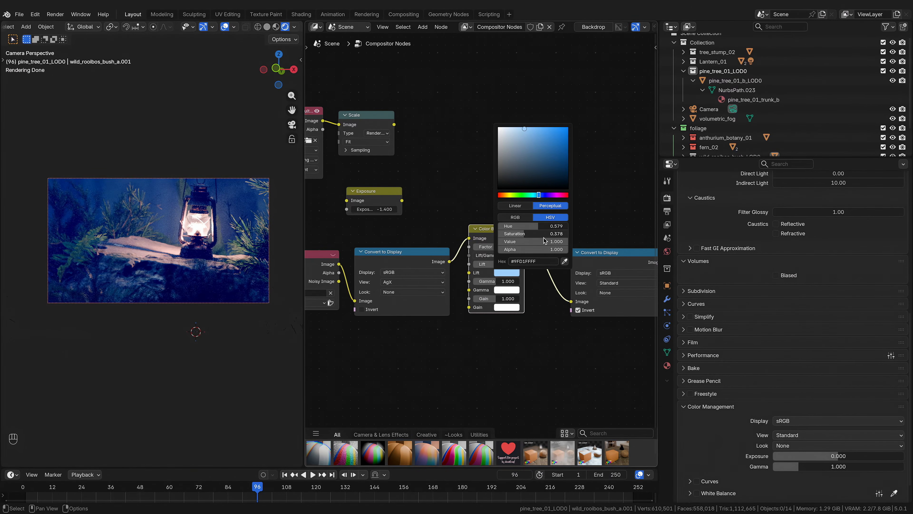
pyautogui.moveTo(556, 235)
pyautogui.mouseDown()
pyautogui.moveTo(544, 226)
pyautogui.moveTo(526, 233)
pyautogui.moveTo(540, 226)
pyautogui.mouseUp()
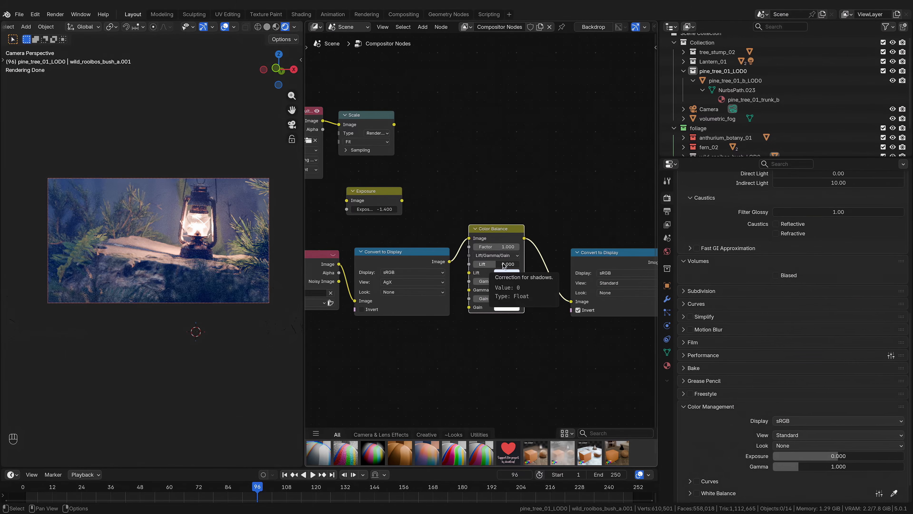
# Step: Try stronger and weaker shadow corrections on the Color Balance node and set its Lift value to -0.025
pyautogui.moveTo(502, 267); pyautogui.dragTo(564, 267)
pyautogui.moveTo(496, 264)
pyautogui.mouseDown()
pyautogui.moveTo(453, 264)
pyautogui.moveTo(501, 267)
pyautogui.mouseUp()
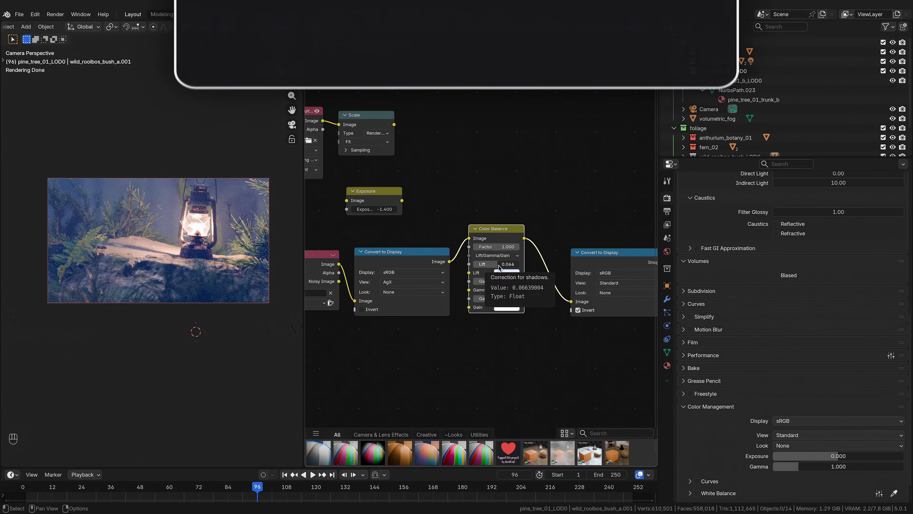
pyautogui.keyDown('alt'); pyautogui.moveTo(498, 266); pyautogui.dragTo(494, 265); pyautogui.keyUp('alt')
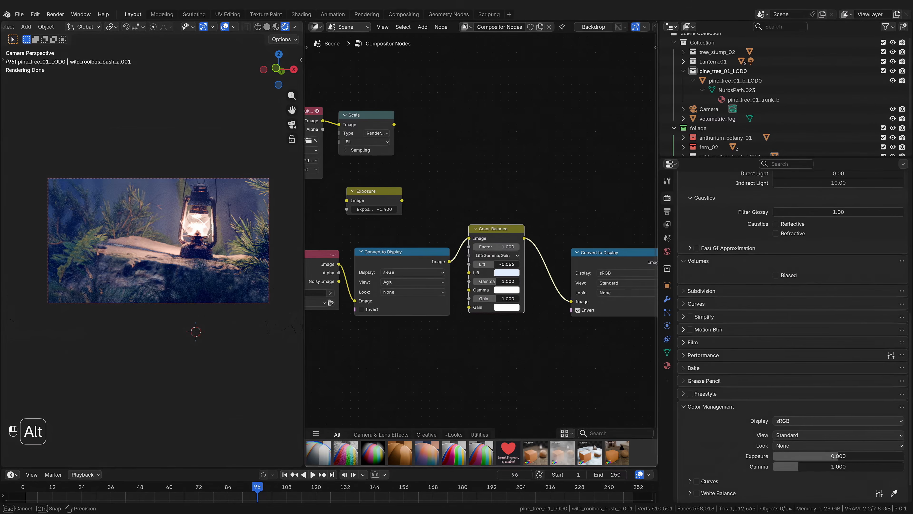
pyautogui.keyDown('alt'); pyautogui.moveTo(496, 265); pyautogui.dragTo(499, 265); pyautogui.keyUp('alt')
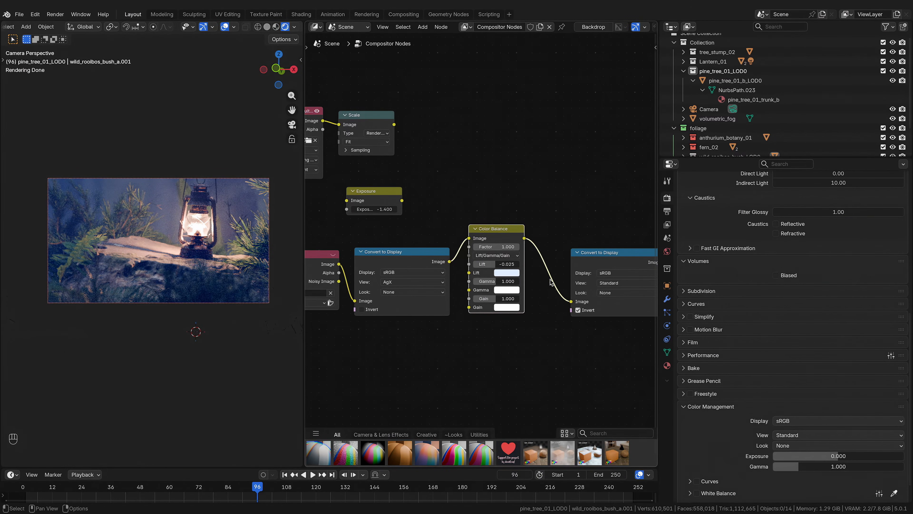
# Step: Try red and blue midtone tints and settle the Color Balance gamma color on a pale yellow-green
pyautogui.click(506, 290)
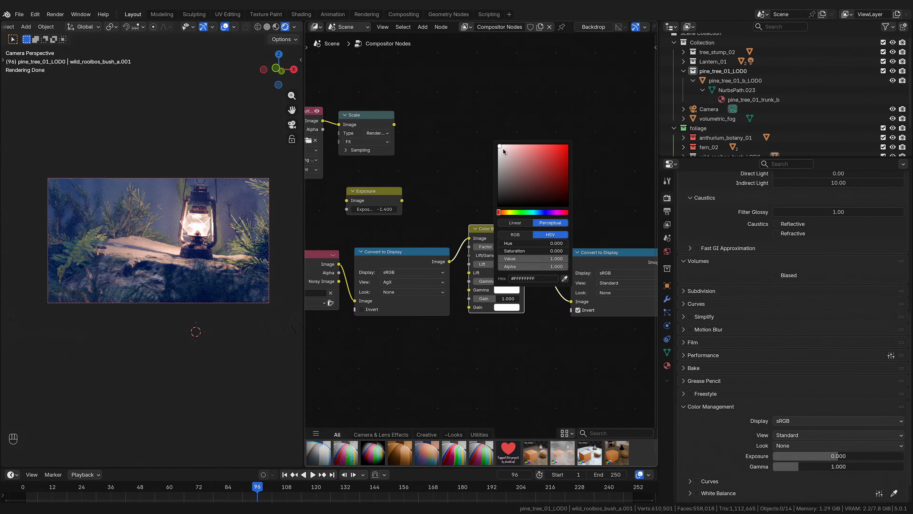
pyautogui.moveTo(503, 148); pyautogui.dragTo(507, 146)
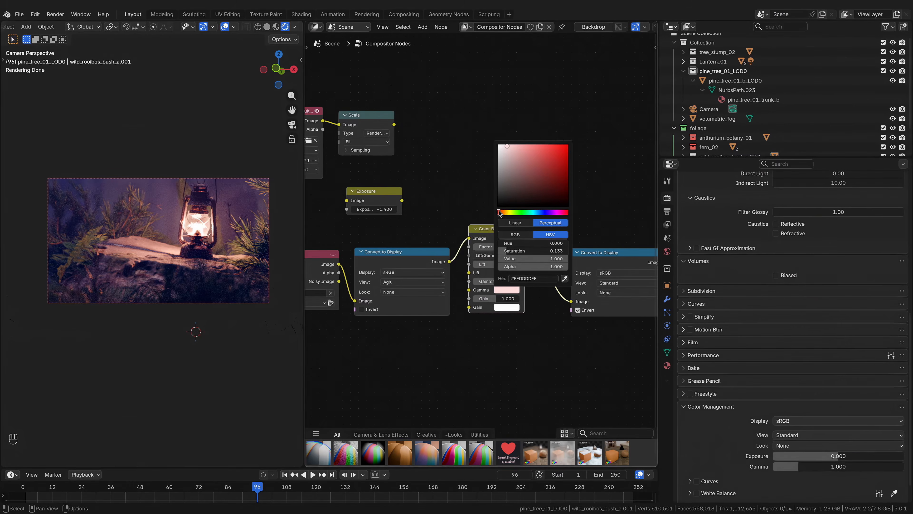
pyautogui.moveTo(500, 213); pyautogui.dragTo(539, 213)
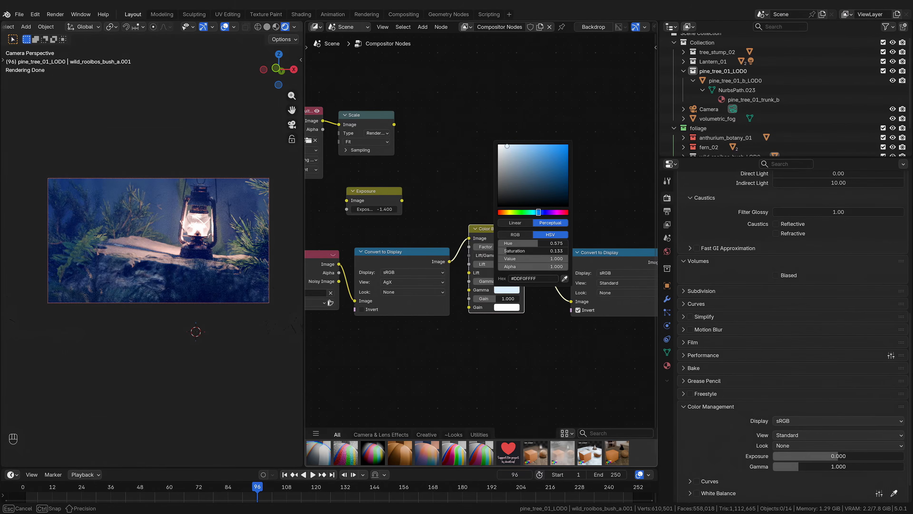
pyautogui.moveTo(539, 213); pyautogui.dragTo(510, 213)
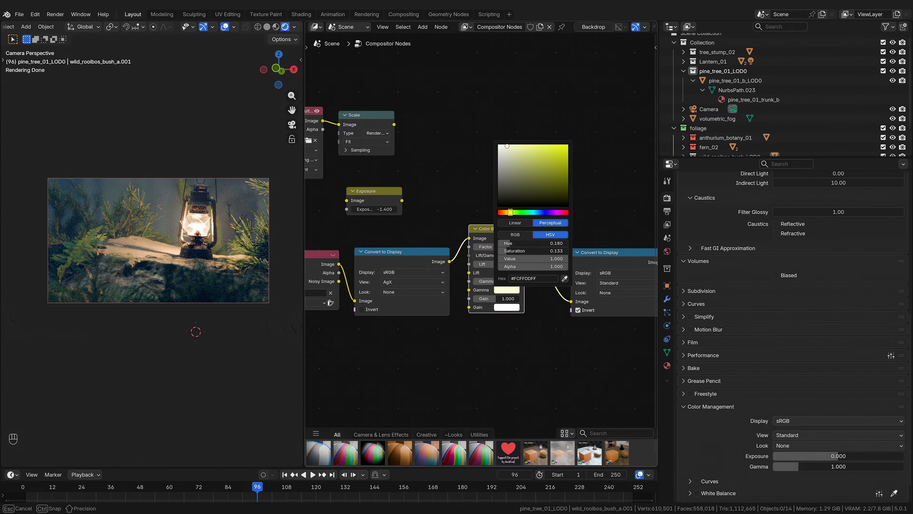
pyautogui.moveTo(526, 250); pyautogui.dragTo(506, 264)
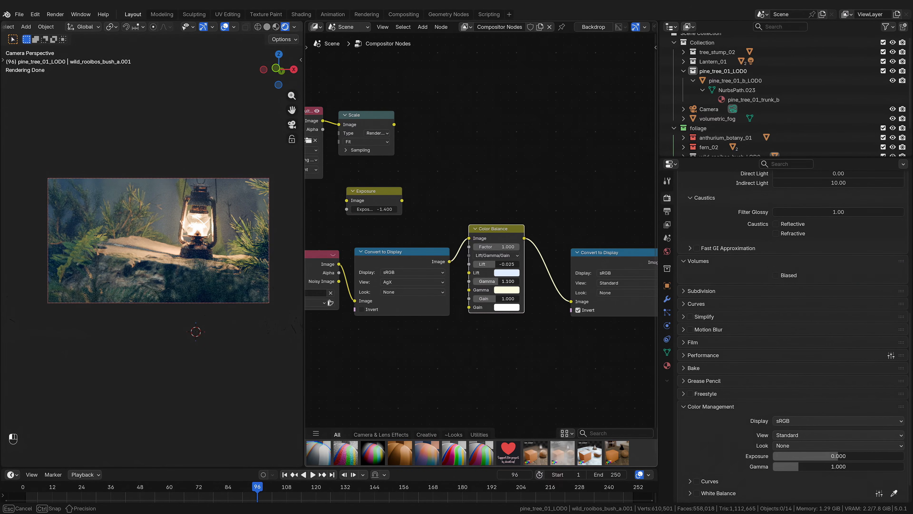
# Step: Try brighter midtones on the Color Balance node and set its Gamma value to 0.992
pyautogui.moveTo(499, 282)
pyautogui.mouseDown()
pyautogui.moveTo(490, 281)
pyautogui.moveTo(500, 281)
pyautogui.mouseUp()
pyautogui.moveTo(500, 282)
pyautogui.mouseDown()
pyautogui.moveTo(491, 281)
pyautogui.moveTo(507, 282)
pyautogui.mouseUp()
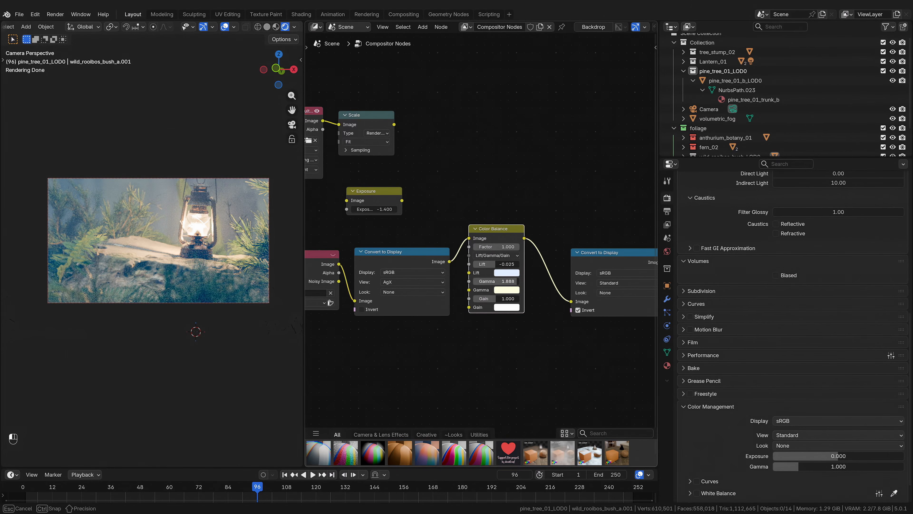
pyautogui.moveTo(507, 281); pyautogui.dragTo(488, 281)
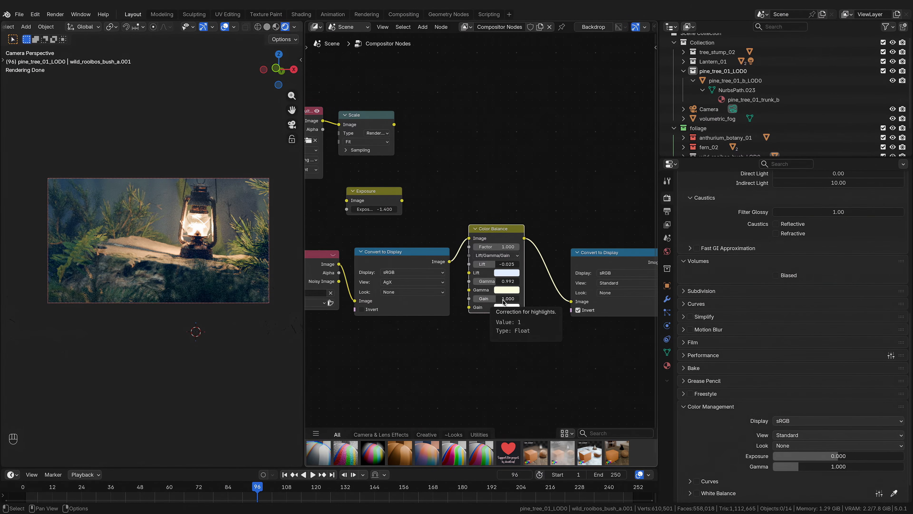
# Step: Try brighter highlights on the Color Balance node and set its Gain value to 1.166
pyautogui.moveTo(504, 302); pyautogui.dragTo(515, 299)
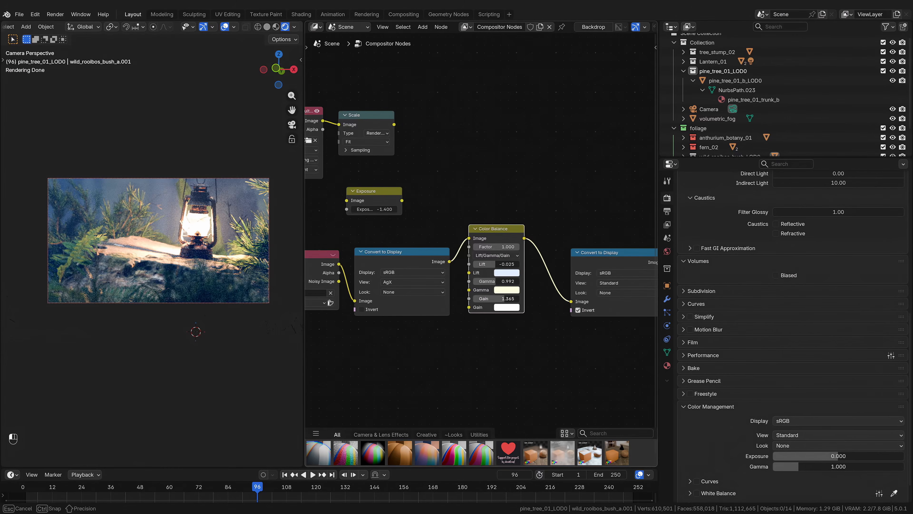
pyautogui.moveTo(514, 299); pyautogui.dragTo(510, 298)
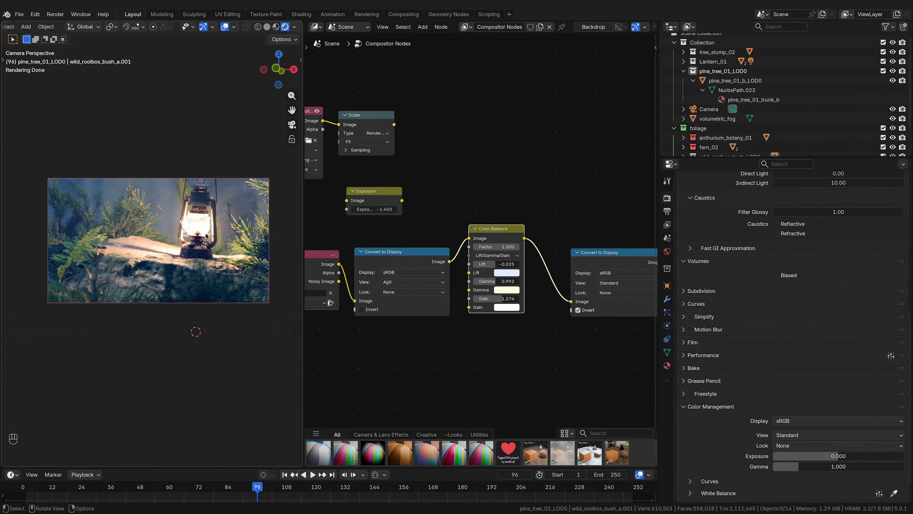
pyautogui.moveTo(508, 299); pyautogui.dragTo(504, 298)
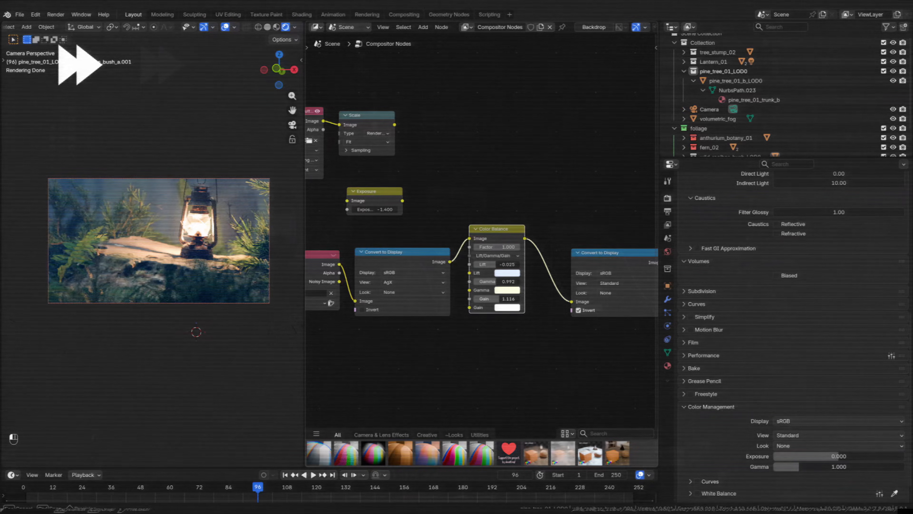
# Step: Tint the Color Balance node's gain color a very pale warm tone, shifting its hue from orange towards red
pyautogui.click(504, 308)
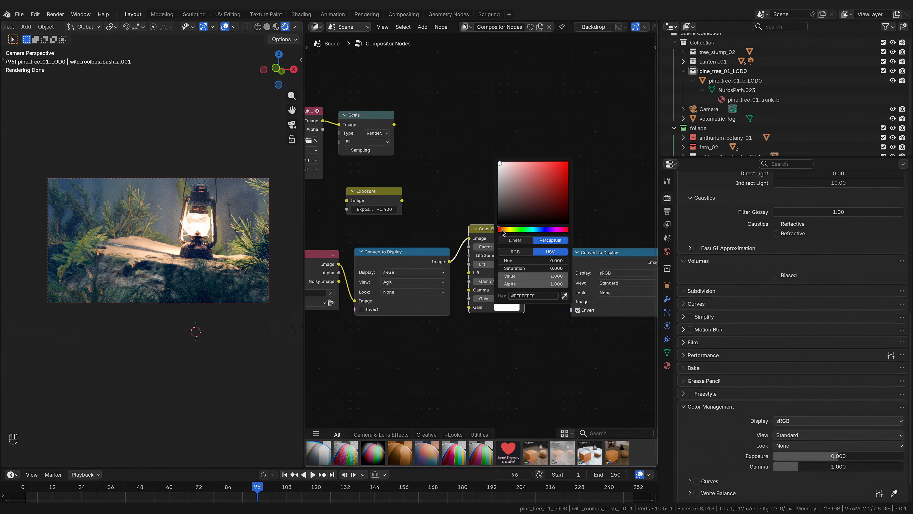
pyautogui.moveTo(503, 230); pyautogui.dragTo(506, 230)
pyautogui.moveTo(500, 164); pyautogui.dragTo(499, 163)
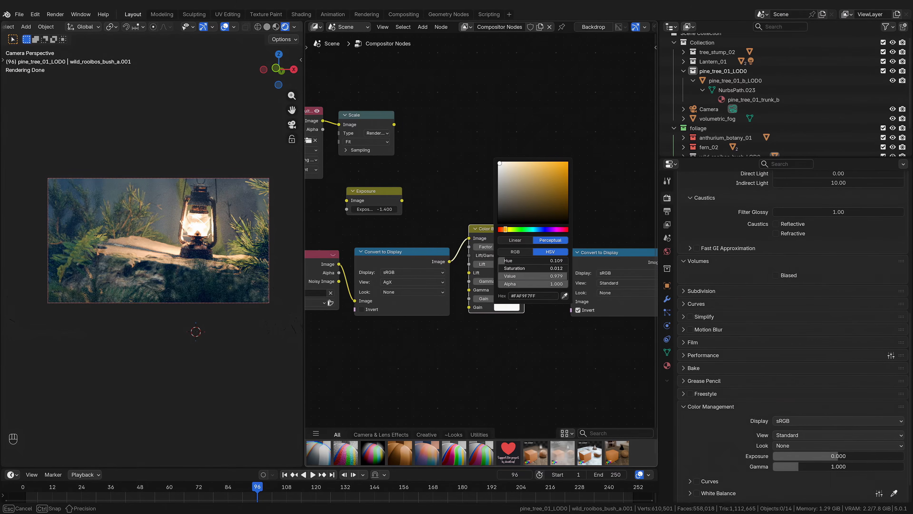
pyautogui.moveTo(500, 163)
pyautogui.mouseDown()
pyautogui.moveTo(546, 162)
pyautogui.moveTo(501, 163)
pyautogui.mouseUp()
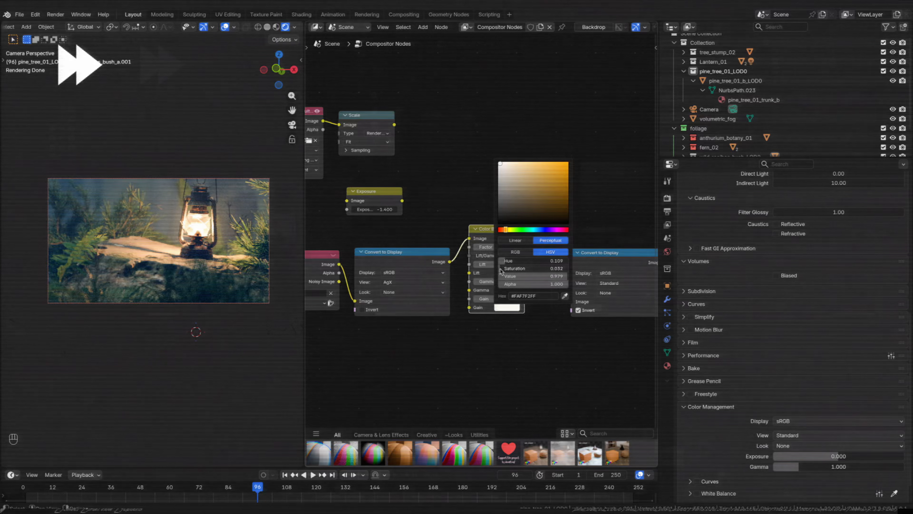
pyautogui.moveTo(506, 229); pyautogui.dragTo(502, 229)
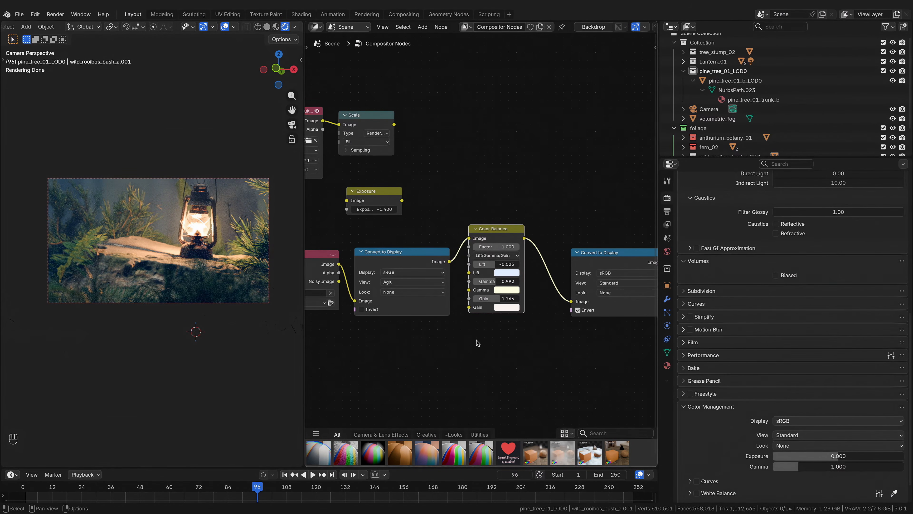
# Step: Toggle muting of the Color Balance node repeatedly to compare the image with and without the grade, leaving the node active
pyautogui.moveTo(496, 237); pyautogui.dragTo(497, 246)
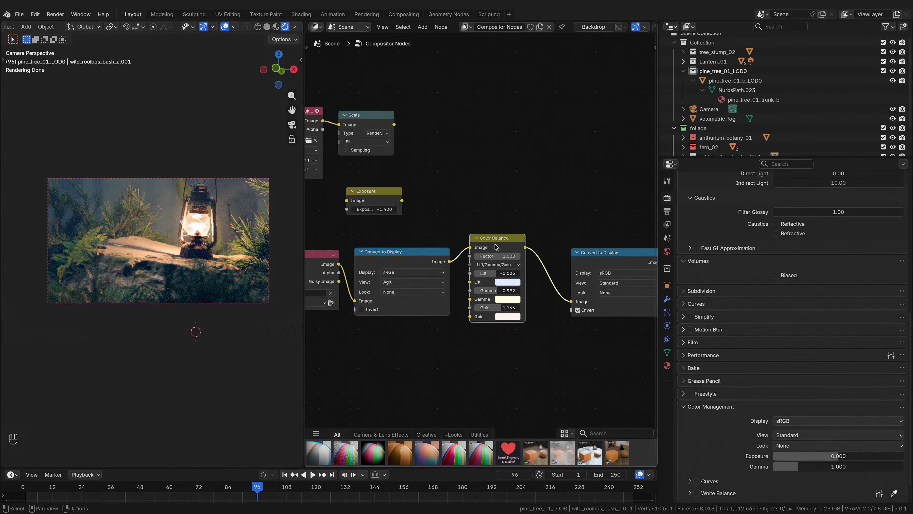
pyautogui.press('m')
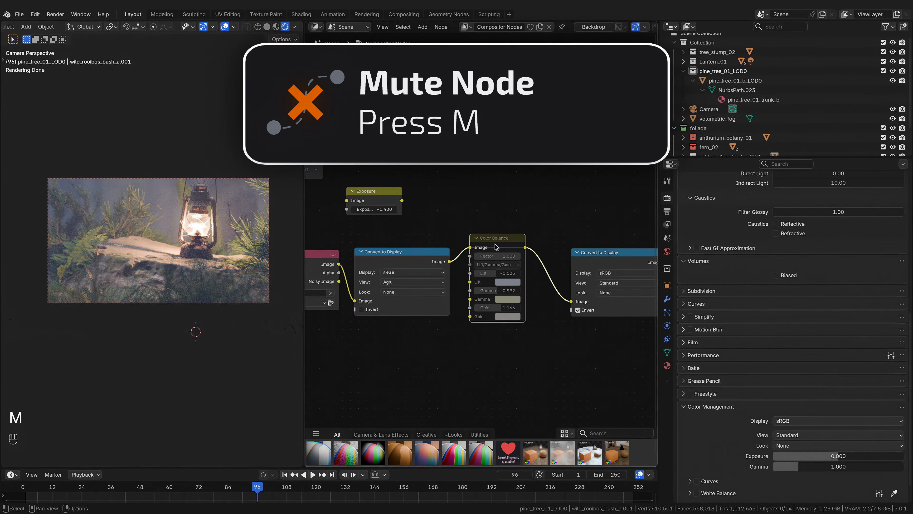
pyautogui.press('m')
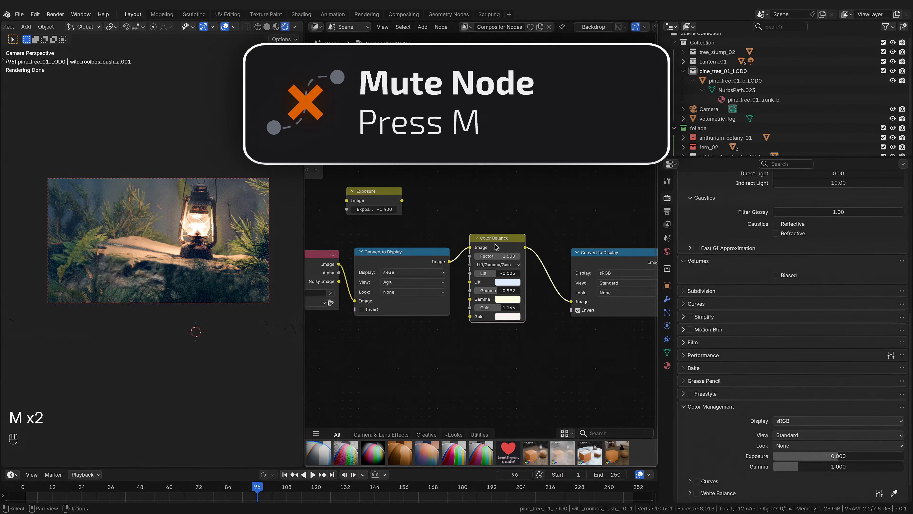
pyautogui.press('m')
pyautogui.press('m')
pyautogui.press('m')
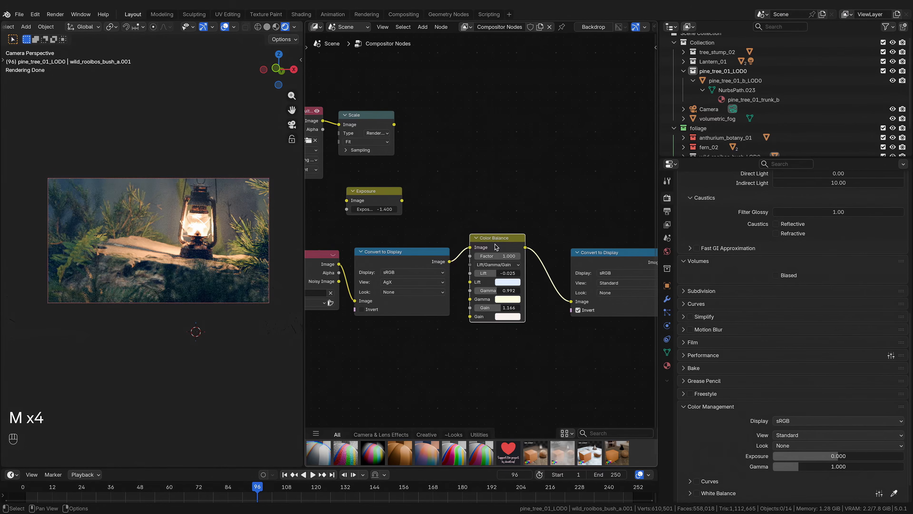
# Step: Duplicate the Color Balance node into the link before the inverted Convert to Display node and set the copy's type to Offset/Power/Slope (ASC-CDL)
pyautogui.press('m')
pyautogui.moveTo(519, 247); pyautogui.dragTo(477, 252, button='middle')
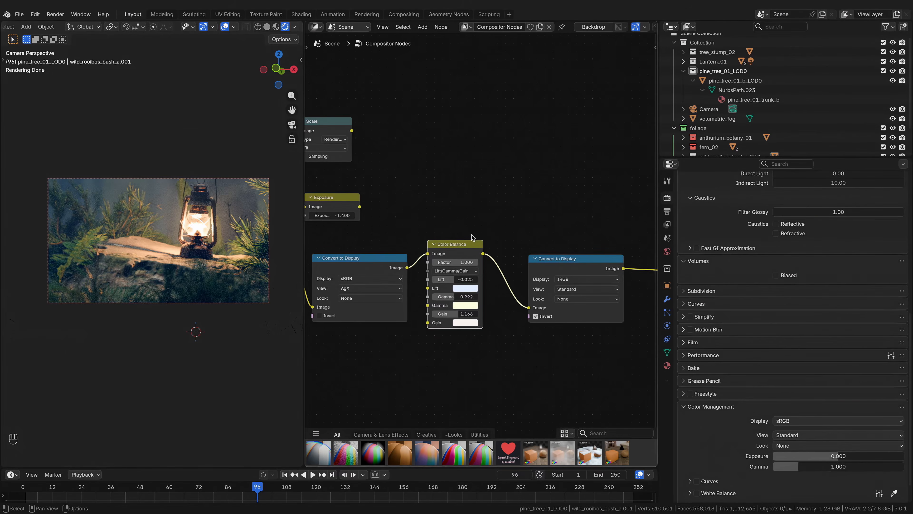
pyautogui.hotkey('shift', 'd')
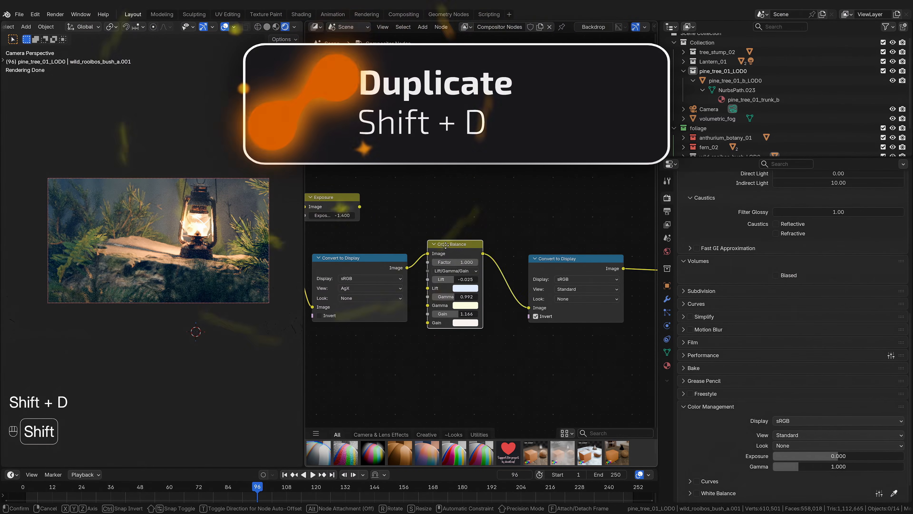
pyautogui.click(515, 237)
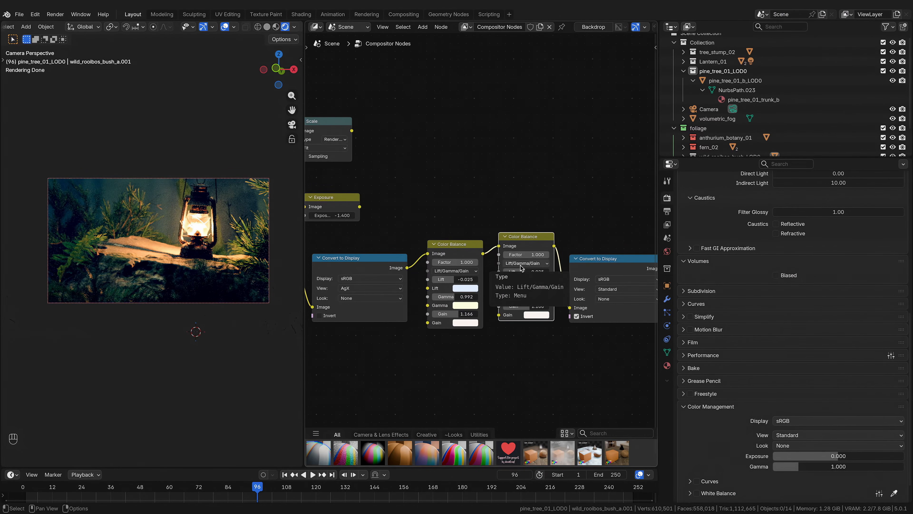
pyautogui.click(546, 264)
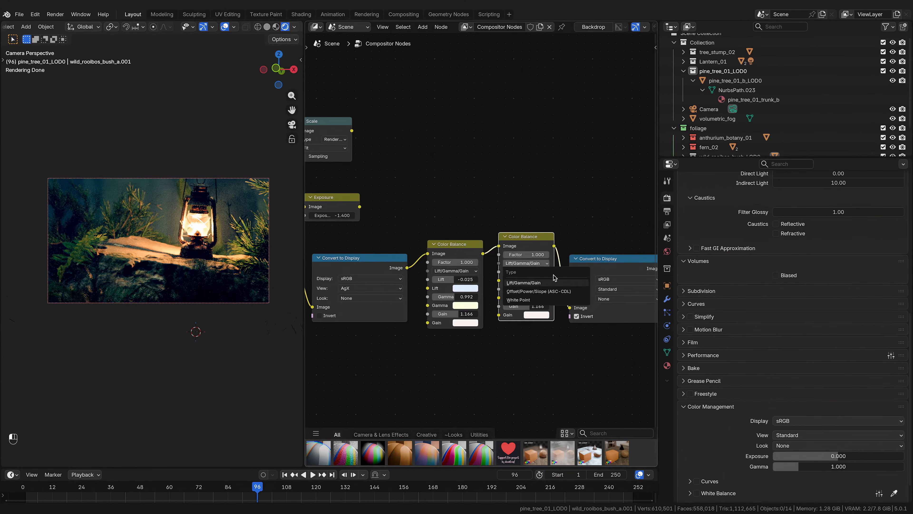
pyautogui.click(548, 291)
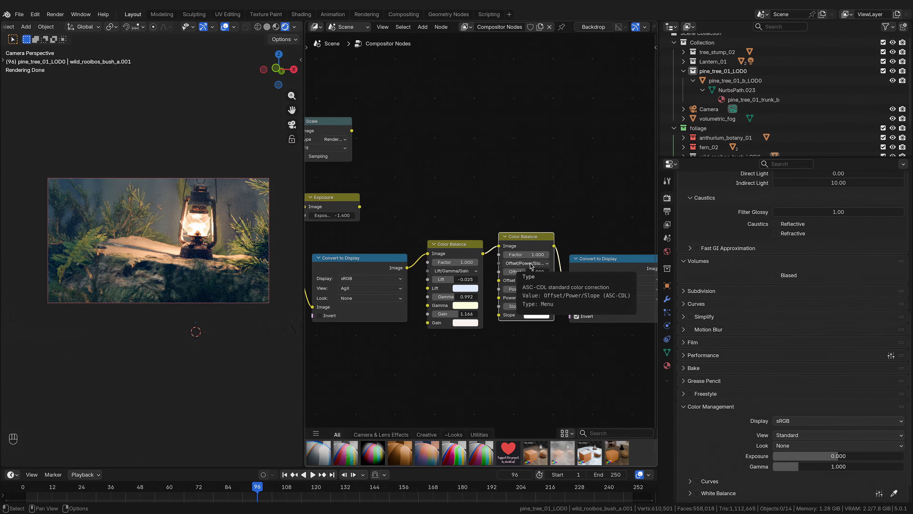
# Step: Switch the second Color Balance node to White Point and set its output temperature to 8376 K and output tint to 23.693
pyautogui.click(546, 265)
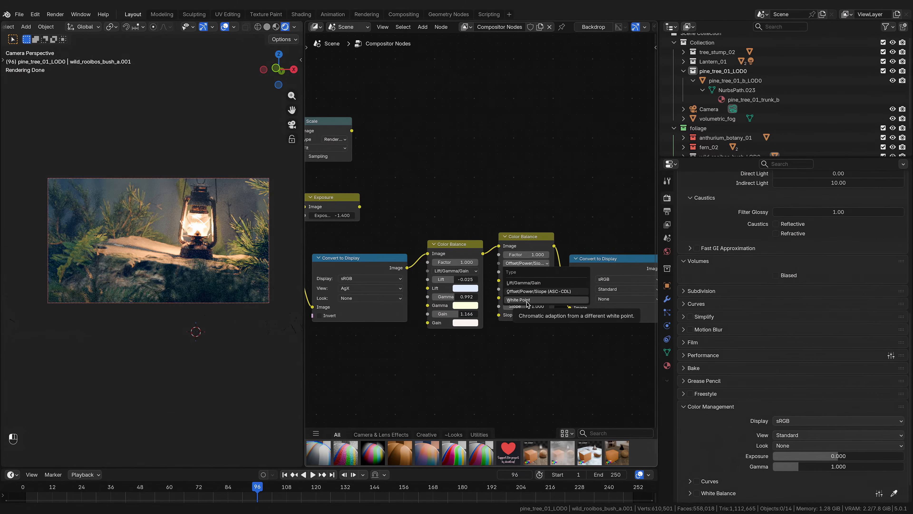
pyautogui.click(528, 301)
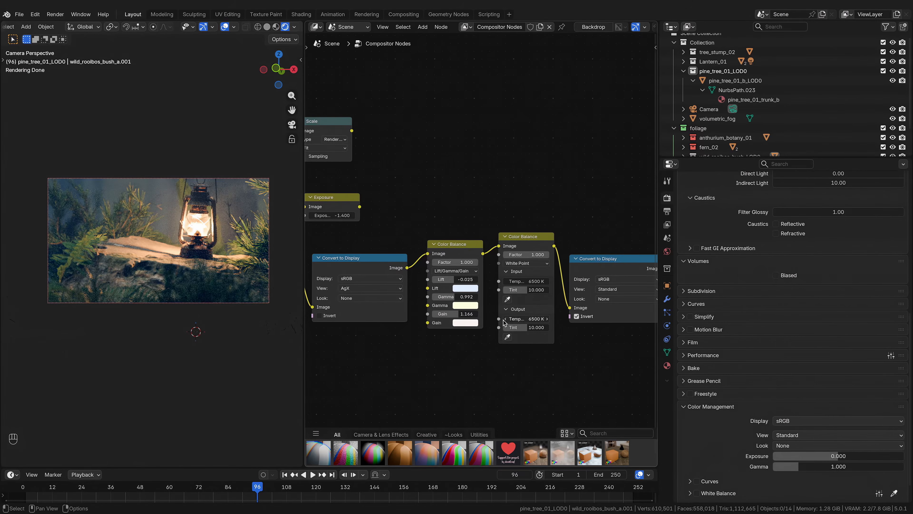
pyautogui.moveTo(529, 319); pyautogui.dragTo(529, 319)
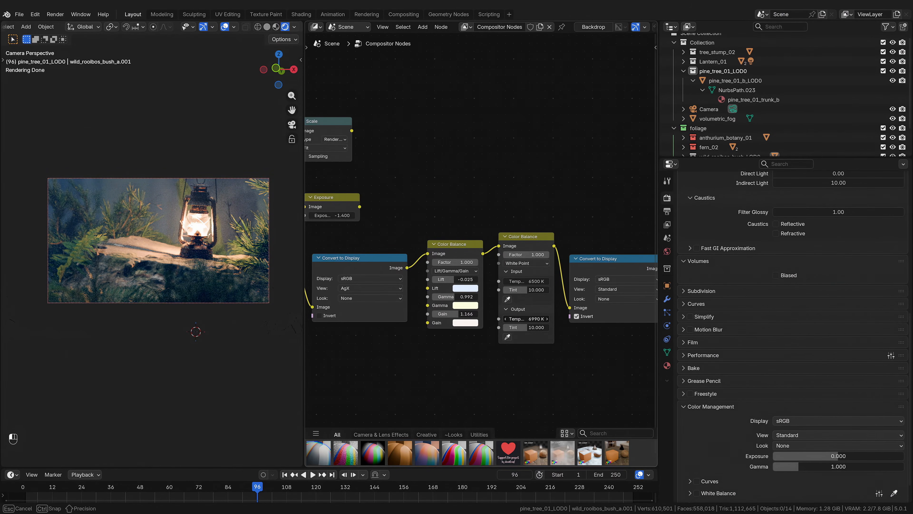
pyautogui.moveTo(536, 319); pyautogui.dragTo(543, 319)
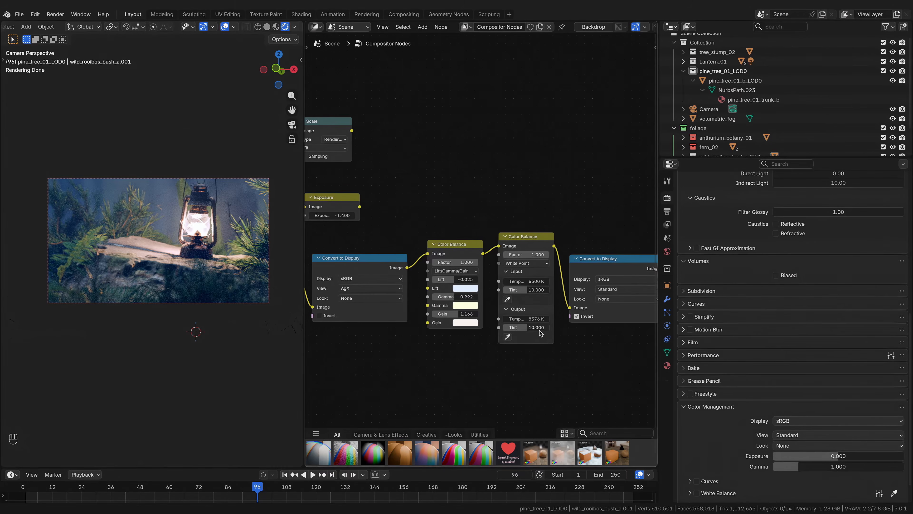
pyautogui.moveTo(538, 331)
pyautogui.mouseDown()
pyautogui.moveTo(521, 327)
pyautogui.moveTo(536, 327)
pyautogui.mouseUp()
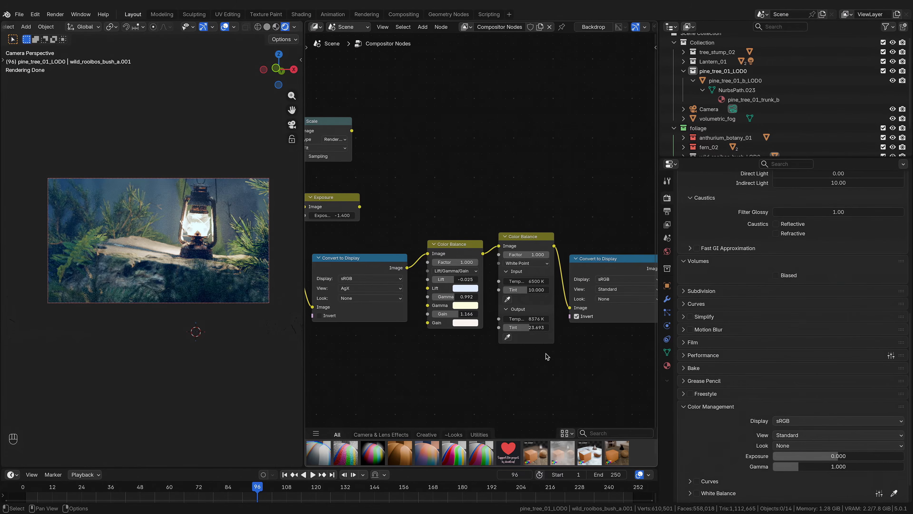
# Step: Reset the second Color Balance node to its defaults, then set it to White Point and sample the input white point from the lantern image
pyautogui.click(536, 243)
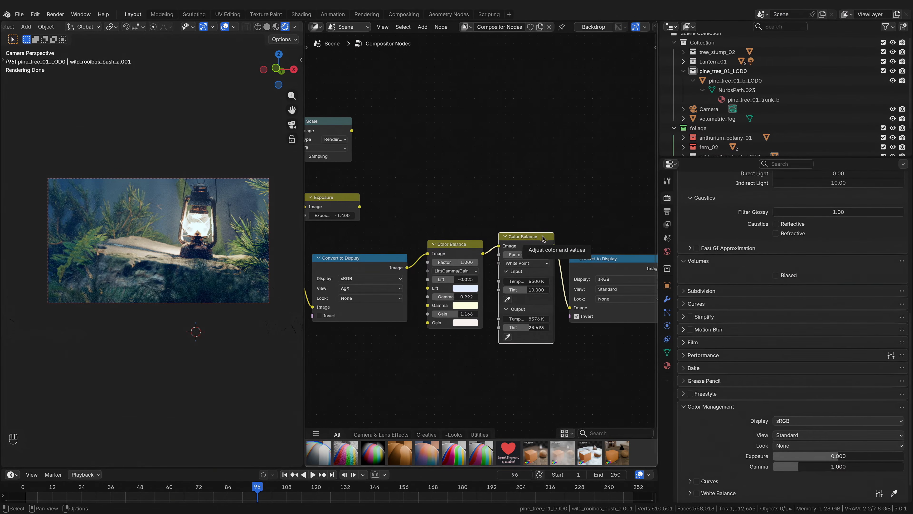
pyautogui.press('BackSpace')
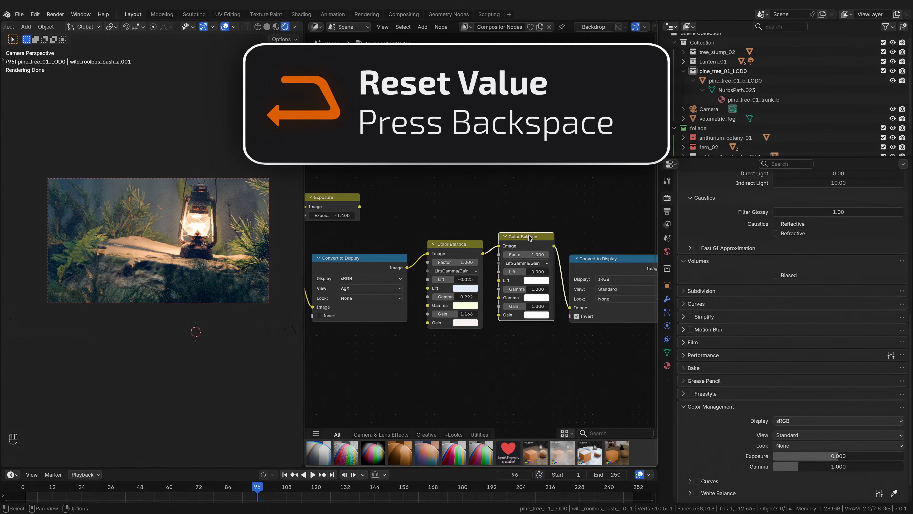
pyautogui.click(537, 263)
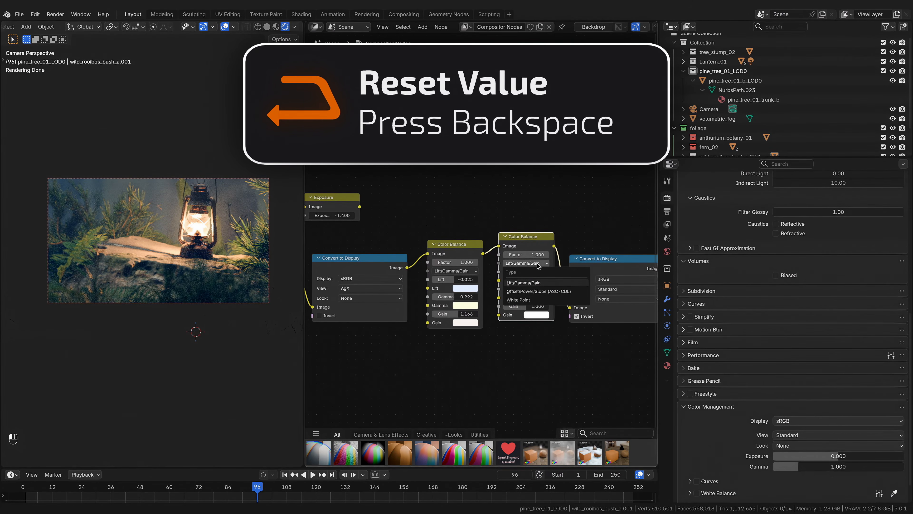
pyautogui.click(514, 300)
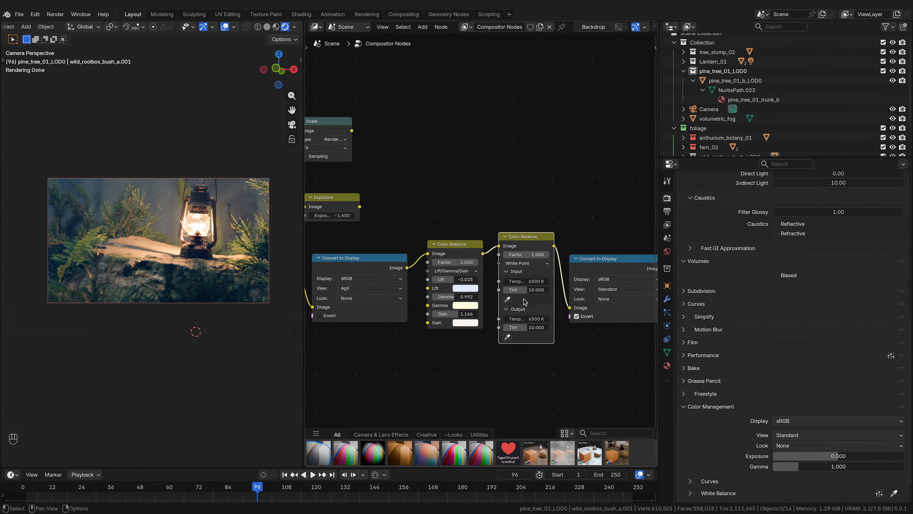
pyautogui.click(508, 300)
pyautogui.click(201, 223)
# Step: Replace the second Color Balance node with an MP_WhiteBalance node and set its Cold/Warm value to 0.155
pyautogui.press('x')
pyautogui.hotkey('shift', 'a')
pyautogui.write('mp white')
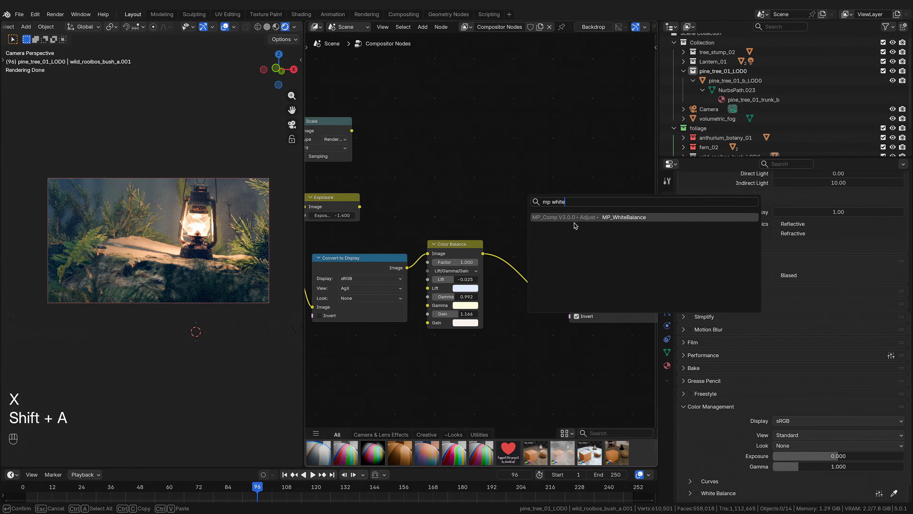
pyautogui.click(575, 218)
pyautogui.click(494, 225)
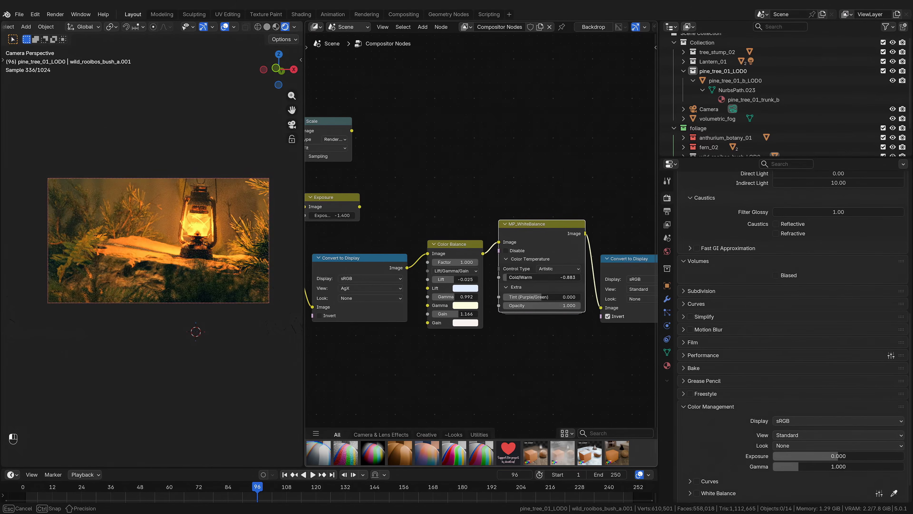
pyautogui.moveTo(541, 277)
pyautogui.mouseDown()
pyautogui.moveTo(557, 277)
pyautogui.moveTo(521, 277)
pyautogui.moveTo(575, 277)
pyautogui.moveTo(505, 277)
pyautogui.moveTo(547, 277)
pyautogui.mouseUp()
# Step: Remove the MP_WhiteBalance node, keeping the Color Balance node linked directly to the inverted Convert to Display node
pyautogui.moveTo(544, 235); pyautogui.dragTo(511, 236, button='middle')
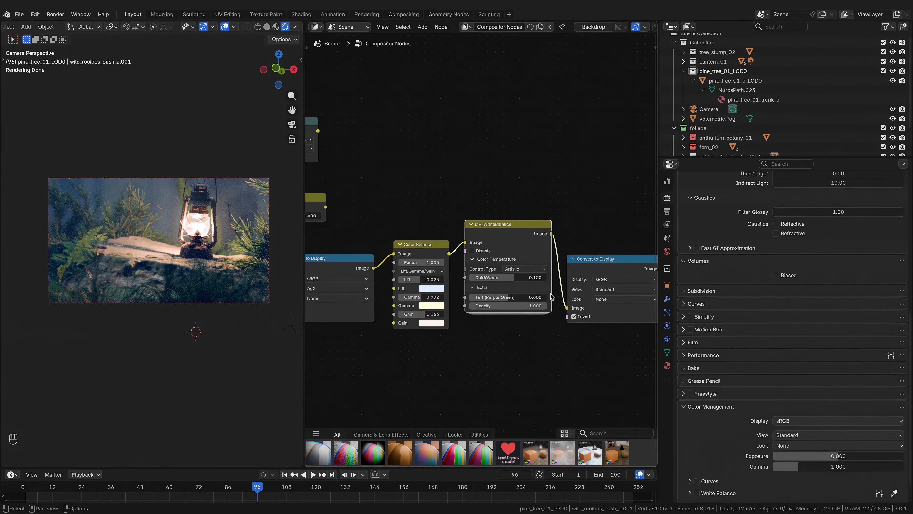
pyautogui.moveTo(467, 242); pyautogui.dragTo(569, 308)
pyautogui.press('x')
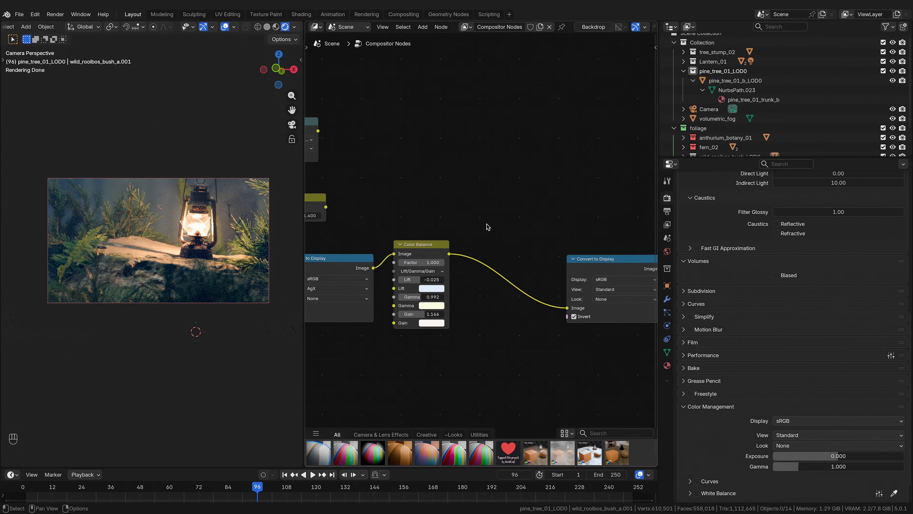
# Step: Open the online manual page for the Color Balance node in the web browser
pyautogui.click(433, 245)
pyautogui.rightClick(433, 245)
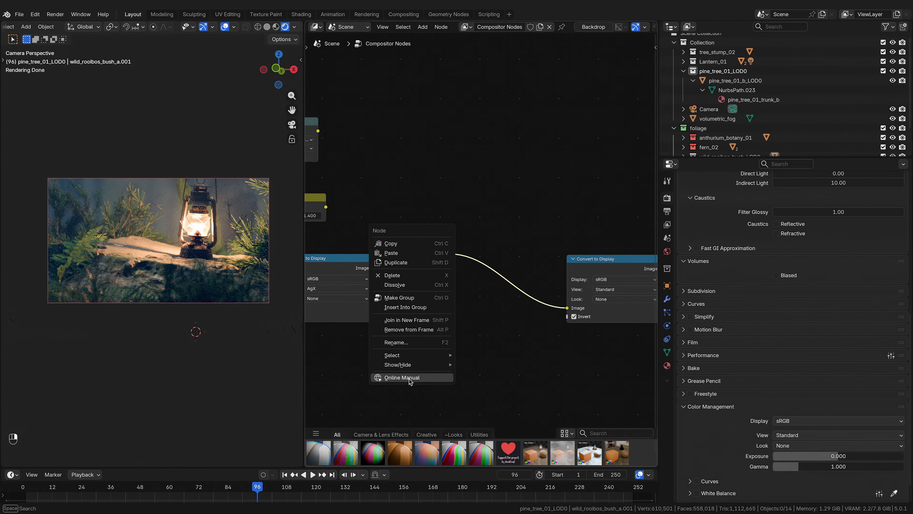
pyautogui.click(401, 378)
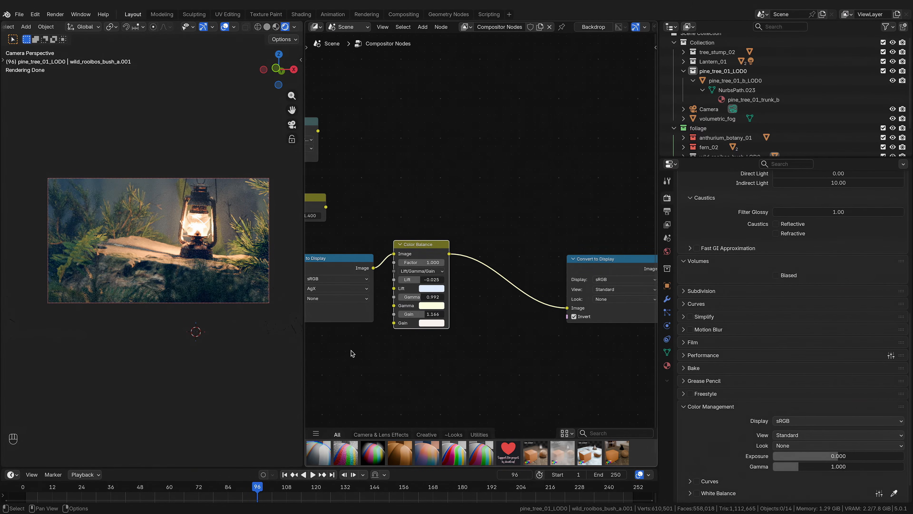
pyautogui.moveTo(467, 44); pyautogui.dragTo(476, 1)
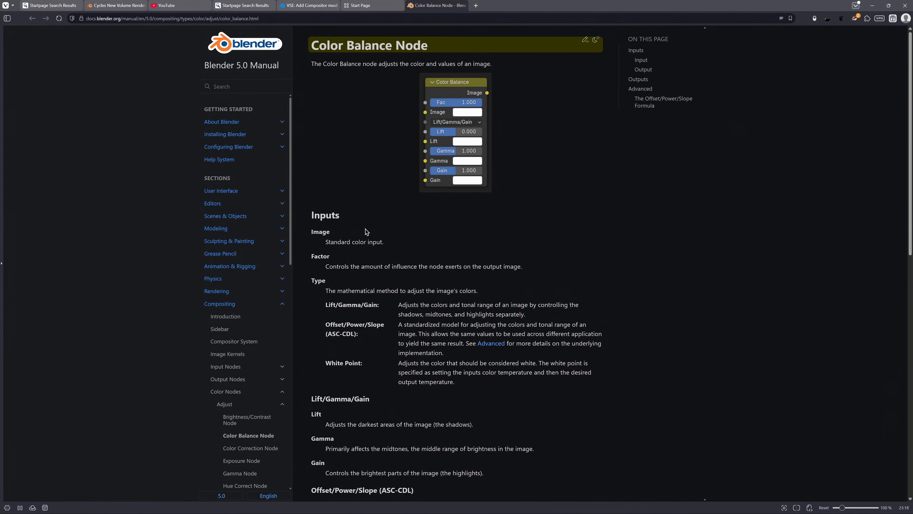
# Step: Examine the manual's description of the Offset/Power/Slope (ASC-CDL) type and return to Blender
pyautogui.moveTo(321, 324); pyautogui.dragTo(395, 334)
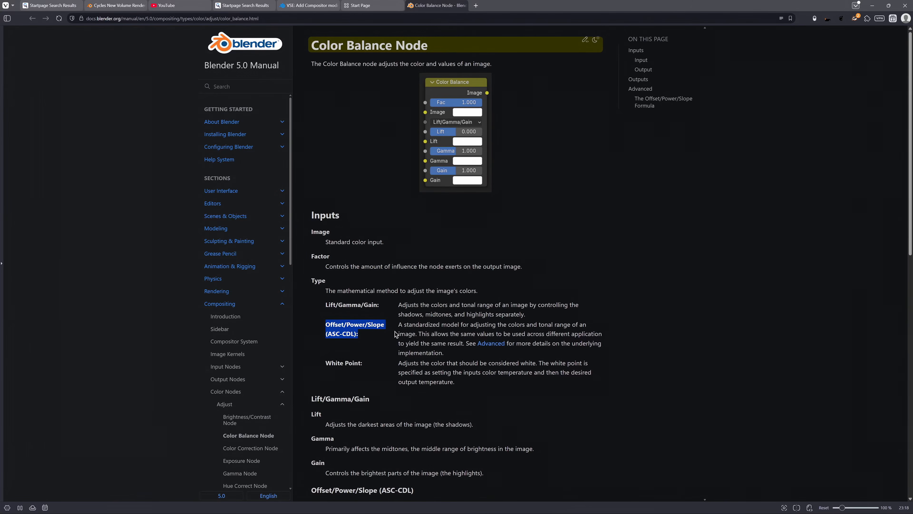
pyautogui.click(437, 341)
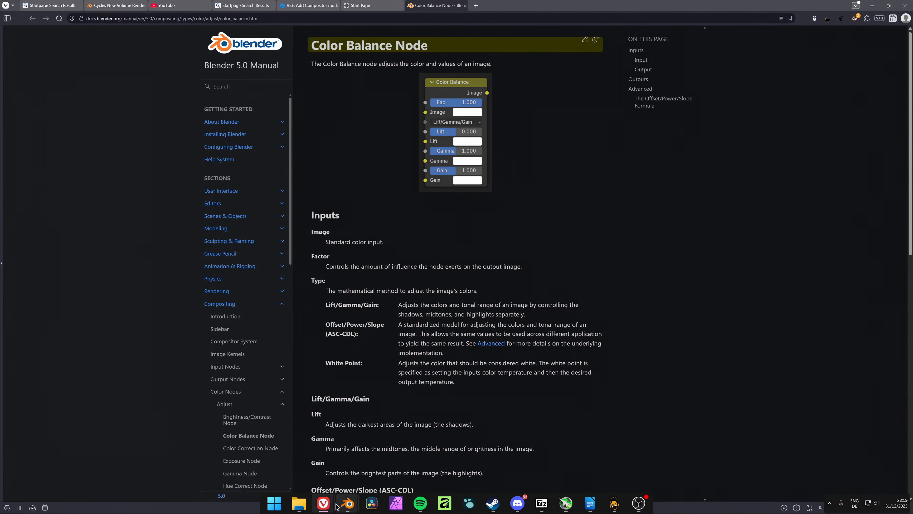
pyautogui.moveTo(341, 498)
pyautogui.click(311, 464)
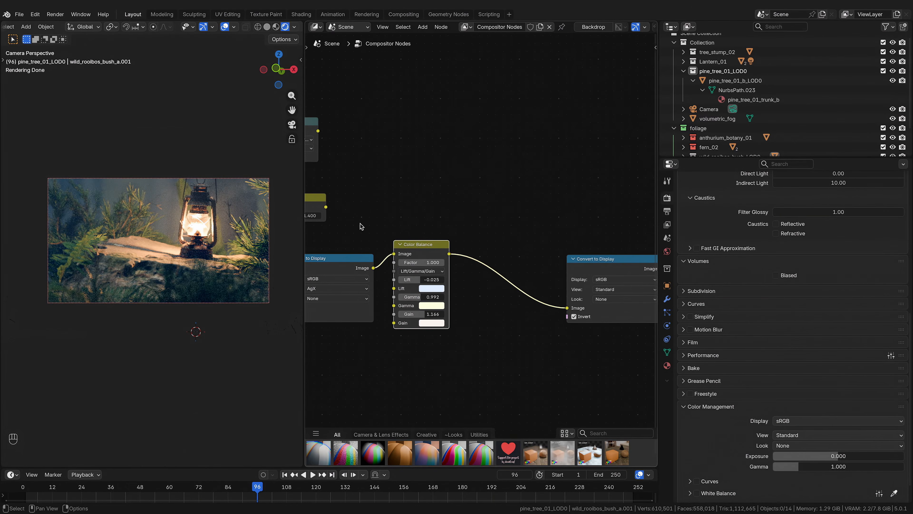
# Step: Move the Exposure node above the Color Balance node and add an unconnected Hue/Saturation/Value node beside it
pyautogui.click(313, 197)
pyautogui.hotkey('shift', 'd')
pyautogui.click(432, 166)
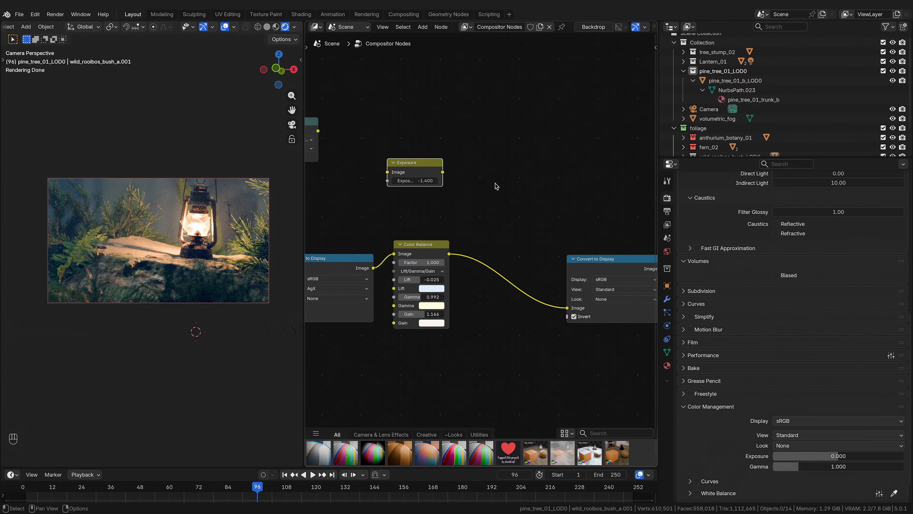
pyautogui.hotkey('shift', 'a')
pyautogui.write('hue s')
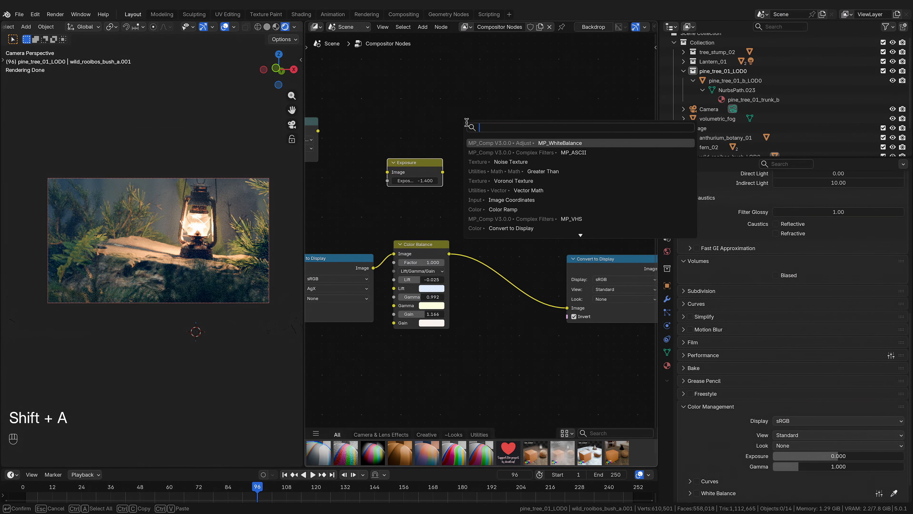
pyautogui.press('Return')
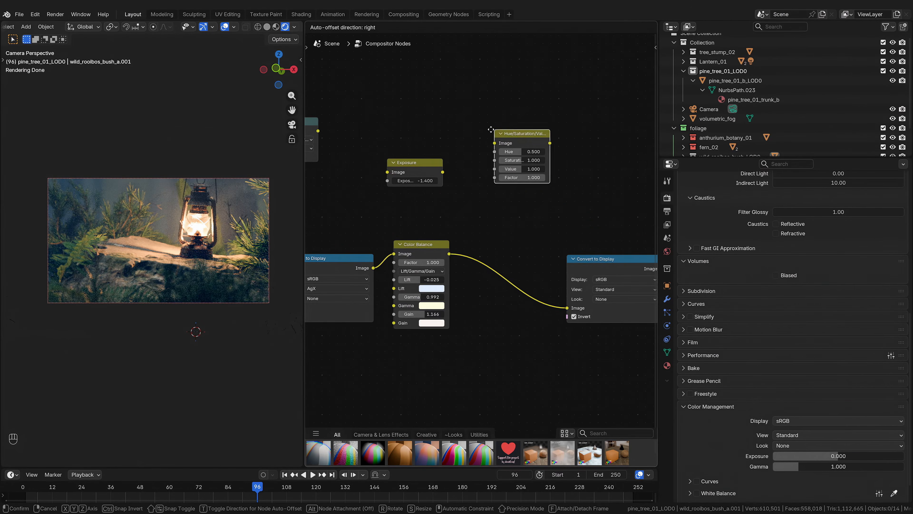
pyautogui.click(548, 179)
# Step: Add an unconnected Brightness/Contrast node beside the Hue/Saturation/Value node
pyautogui.hotkey('shift', 'a')
pyautogui.write('bright')
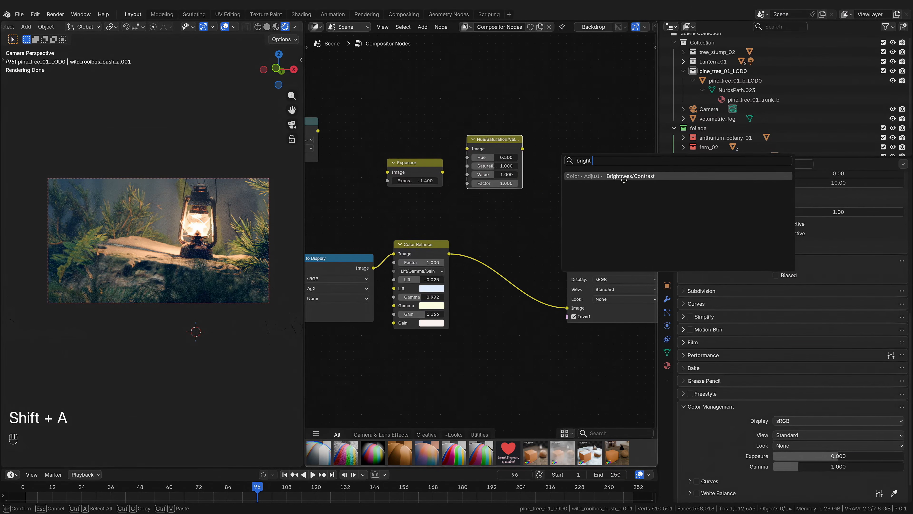
pyautogui.press('Return')
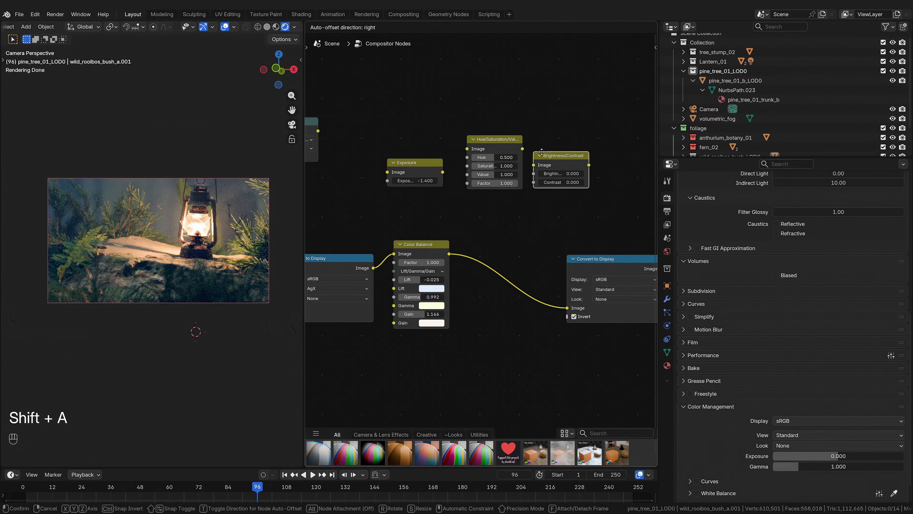
pyautogui.click(557, 163)
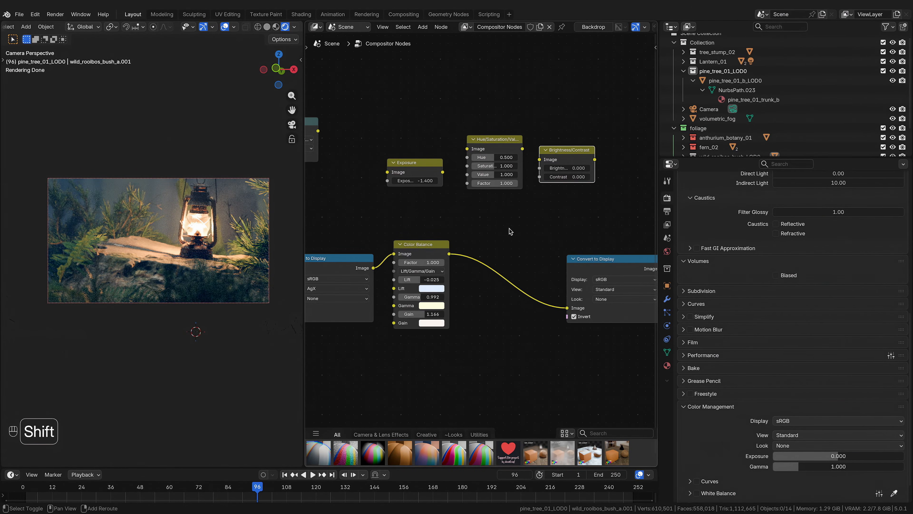
# Step: Insert a Color Correction node into the link between the Color Balance node and the inverted Convert to Display node
pyautogui.hotkey('shift', 'a')
pyautogui.write('color corre')
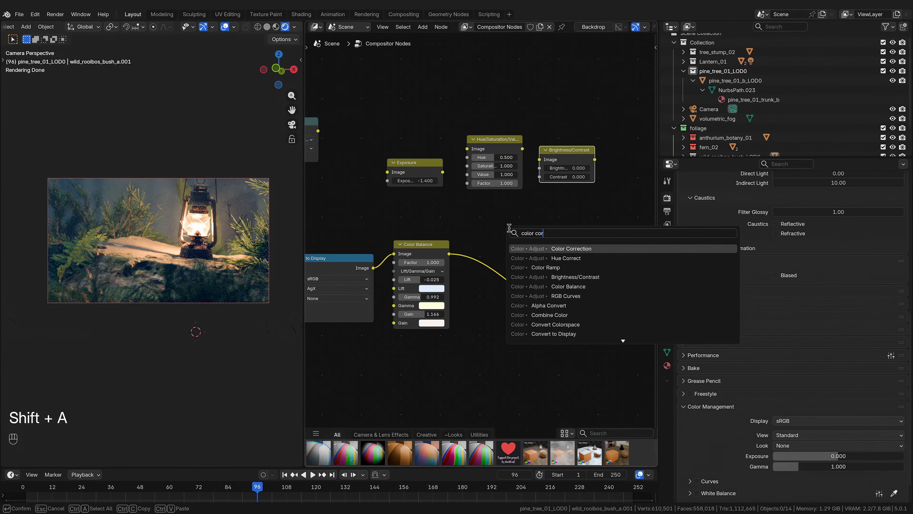
pyautogui.click(545, 249)
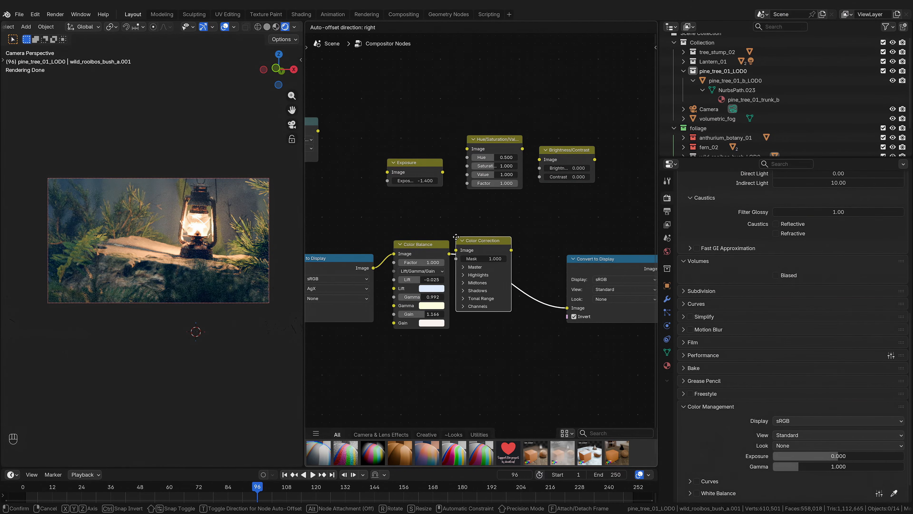
pyautogui.click(465, 241)
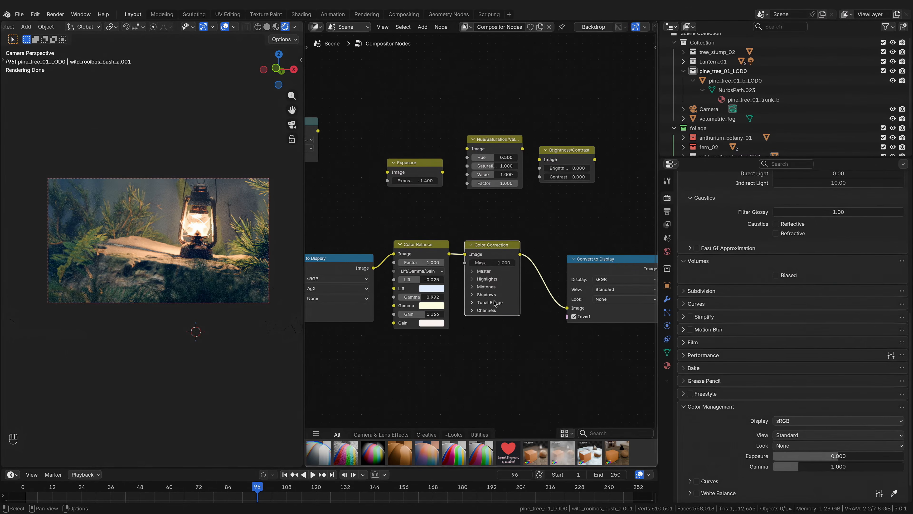
# Step: Expand the Master, Highlights and Midtones sections of the Color Correction node to examine their settings
pyautogui.click(485, 272)
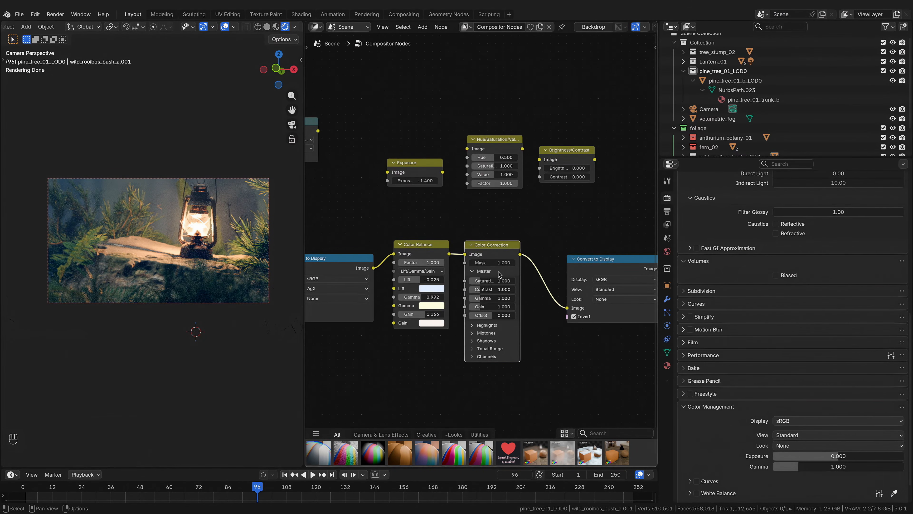
pyautogui.click(504, 326)
pyautogui.click(503, 382)
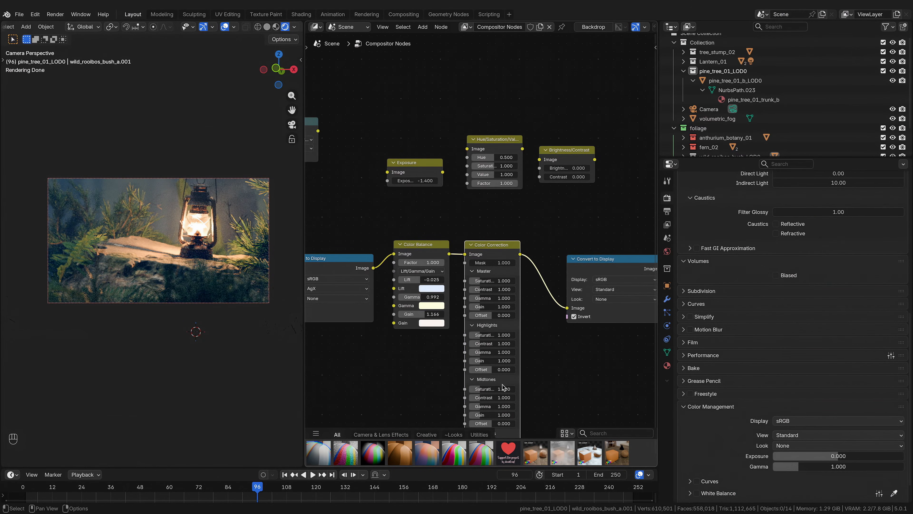
# Step: Expand the Shadows section of the Color Correction node
pyautogui.keyDown('shift'); pyautogui.scroll(-5, 503, 387); pyautogui.keyUp('shift')
pyautogui.click(491, 364)
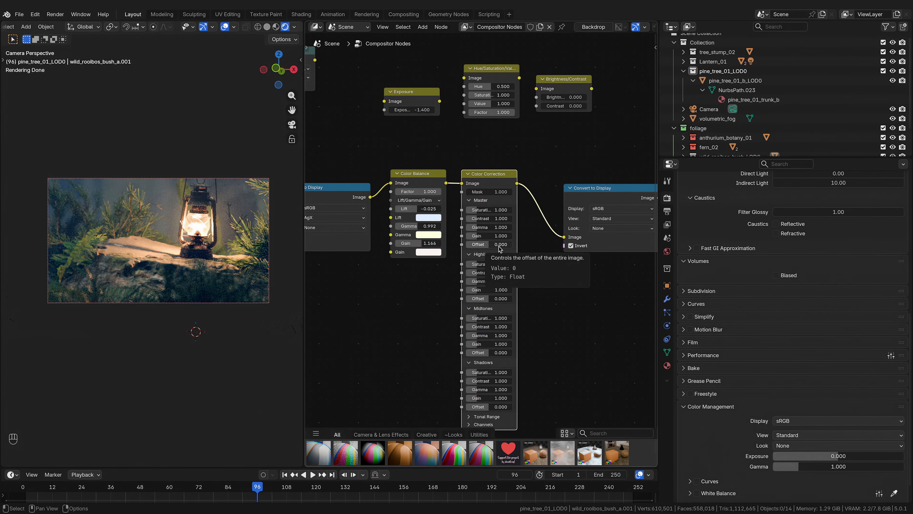
# Step: Try lowering the Master offset of the Color Correction node to about -0.448
pyautogui.moveTo(501, 247); pyautogui.dragTo(486, 250)
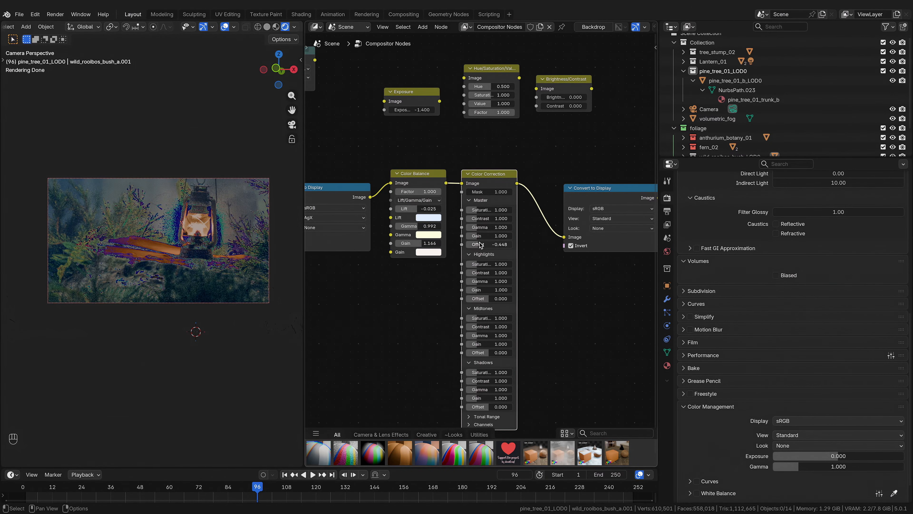
pyautogui.moveTo(480, 245); pyautogui.dragTo(517, 246)
pyautogui.rightClick(517, 245)
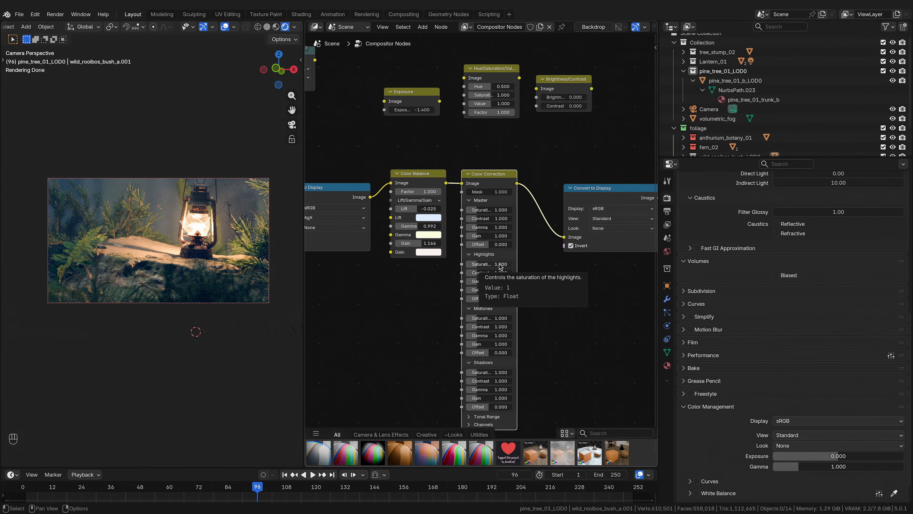
# Step: In the Color Correction highlights, set saturation to about 0.801, contrast to about 0.336 and gain to about 1.498
pyautogui.moveTo(499, 266); pyautogui.dragTo(503, 267)
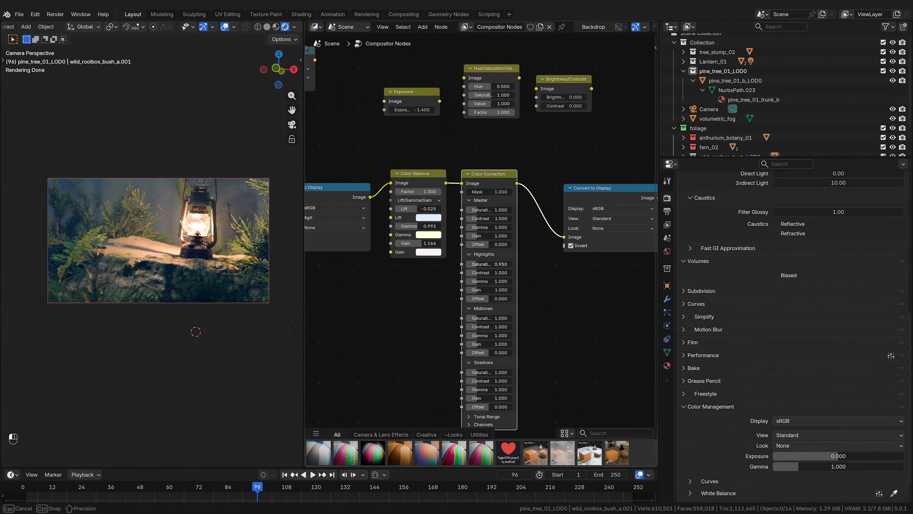
pyautogui.moveTo(503, 266)
pyautogui.mouseDown()
pyautogui.moveTo(495, 267)
pyautogui.moveTo(499, 283)
pyautogui.mouseUp()
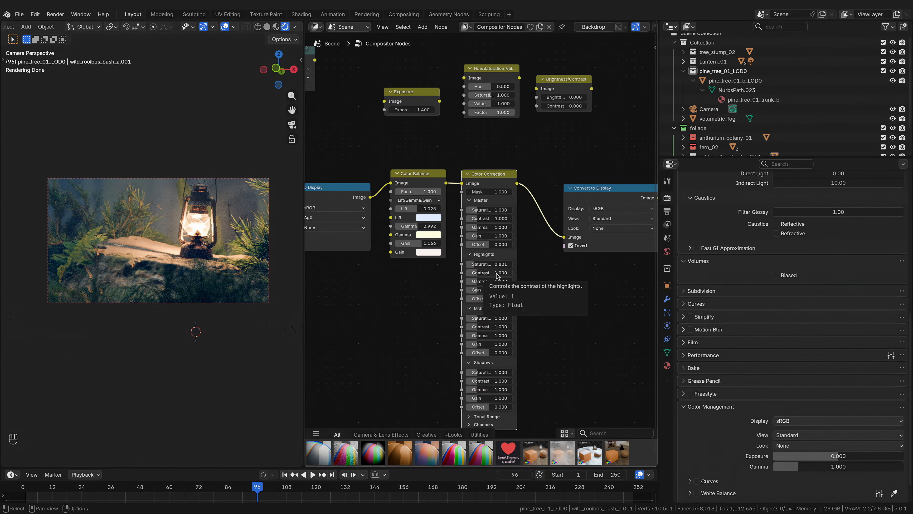
pyautogui.moveTo(499, 276); pyautogui.dragTo(460, 287)
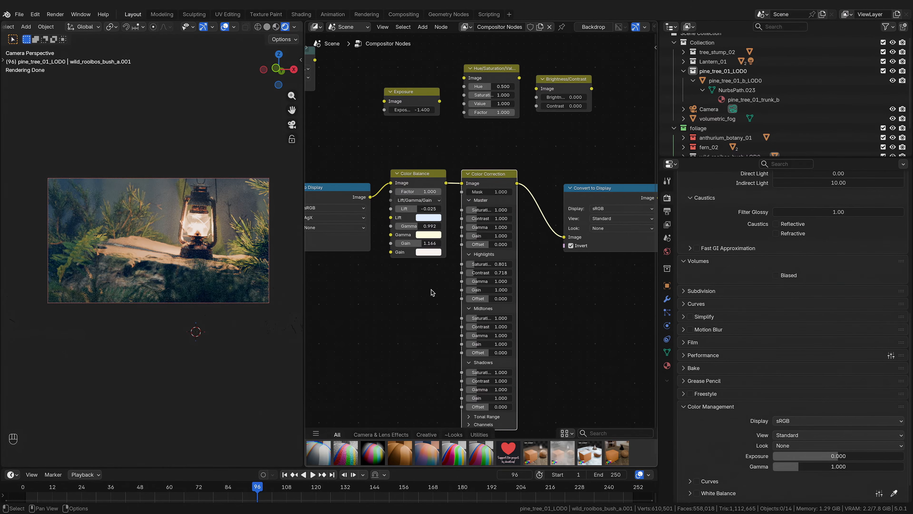
pyautogui.moveTo(481, 292)
pyautogui.mouseDown()
pyautogui.moveTo(476, 275)
pyautogui.moveTo(480, 289)
pyautogui.mouseUp()
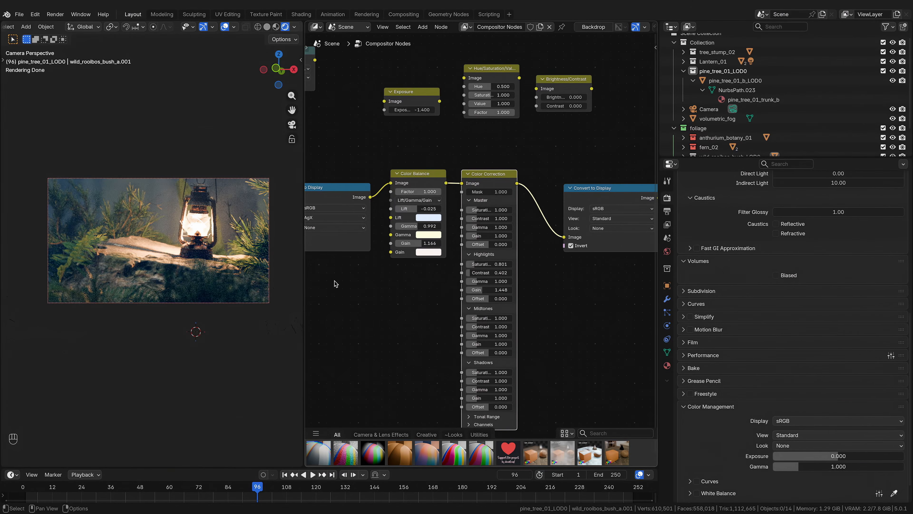
# Step: Set the Color Correction midtones to about 1.083 saturation and 1.199 contrast, and the shadows to about 0.685 saturation and 1.100 contrast
pyautogui.moveTo(407, 356); pyautogui.dragTo(400, 323, button='middle')
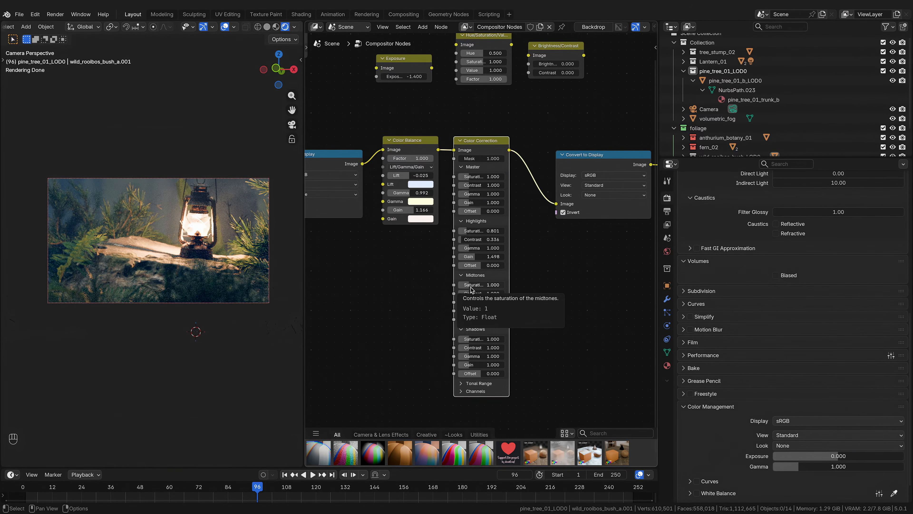
pyautogui.moveTo(470, 287); pyautogui.dragTo(483, 287)
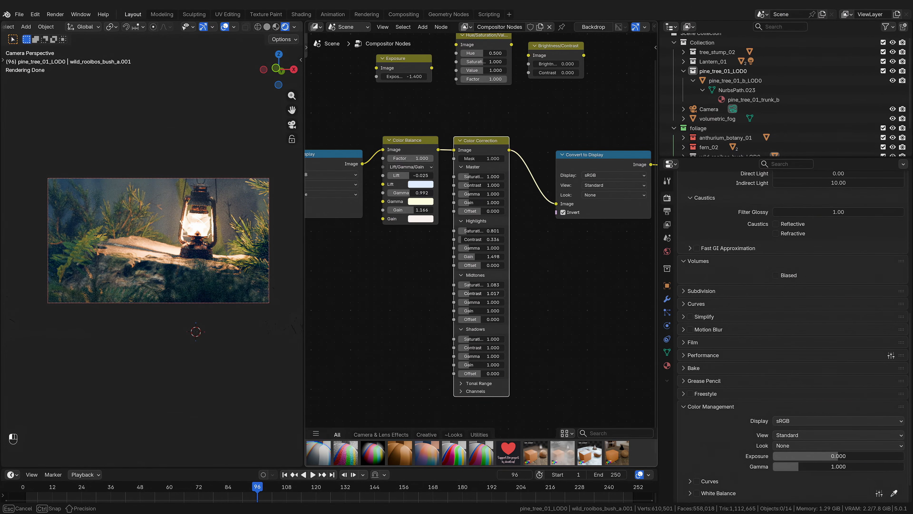
pyautogui.moveTo(482, 293); pyautogui.dragTo(495, 328)
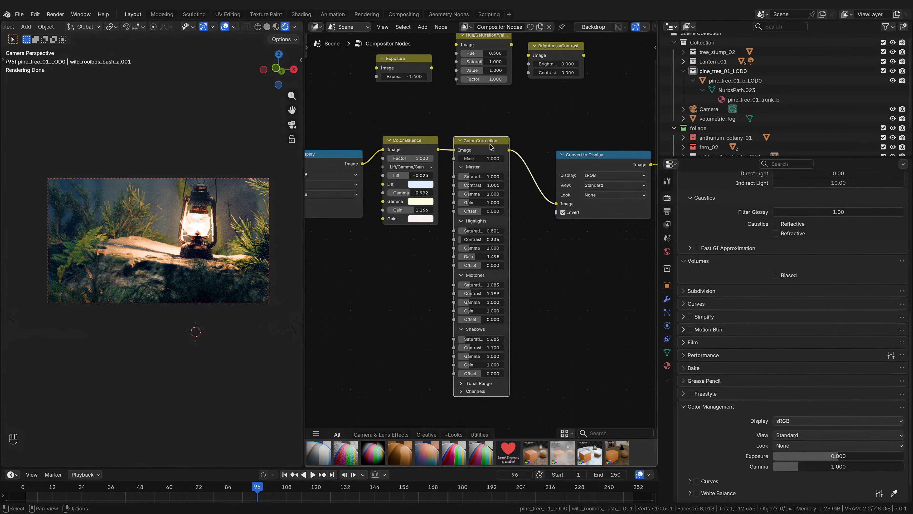
# Step: Mute and unmute the Color Correction node repeatedly to compare the render with and without its effect
pyautogui.press('m')
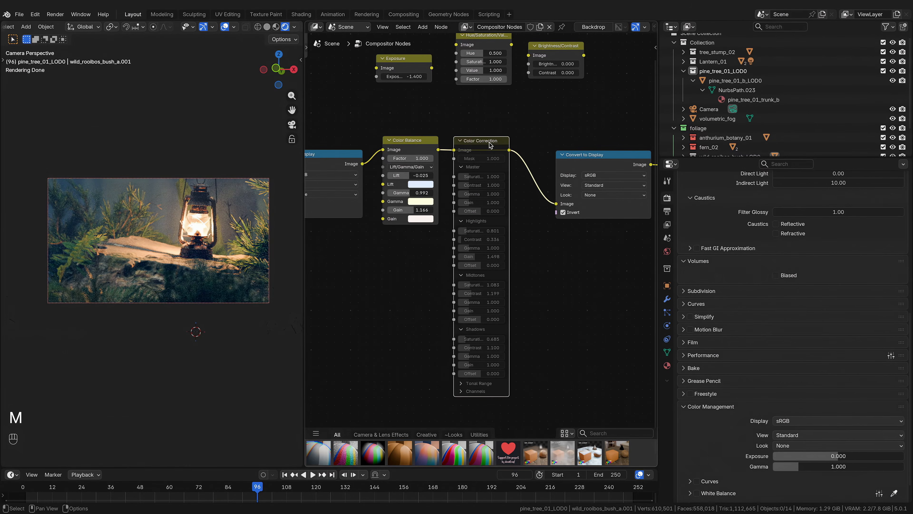
pyautogui.press('m')
pyautogui.press('m')
pyautogui.press('m')
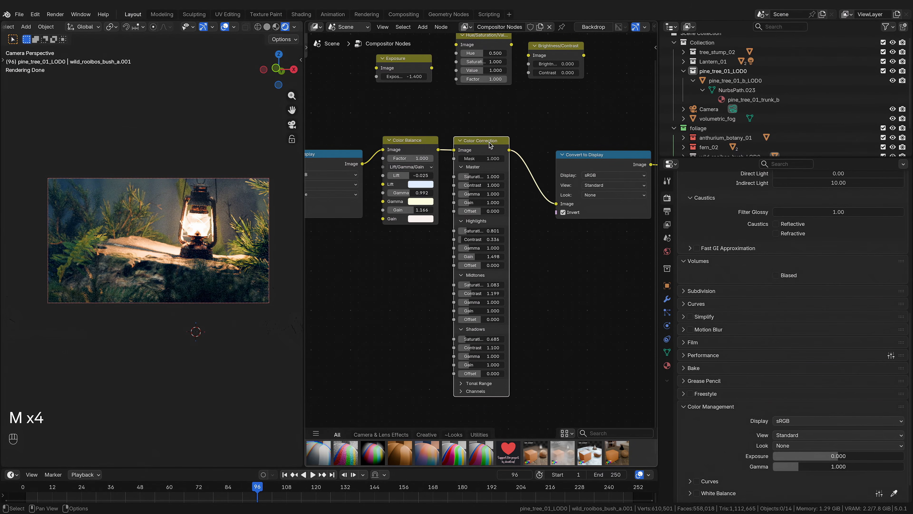
pyautogui.press('m')
pyautogui.press('m')
pyautogui.press('m')
pyautogui.press('m')
pyautogui.press('m')
pyautogui.press('m')
# Step: Insert a Glare node of type Streaks between the Color Correction node and the inverted Convert to Display node
pyautogui.moveTo(525, 286); pyautogui.dragTo(498, 300, button='middle')
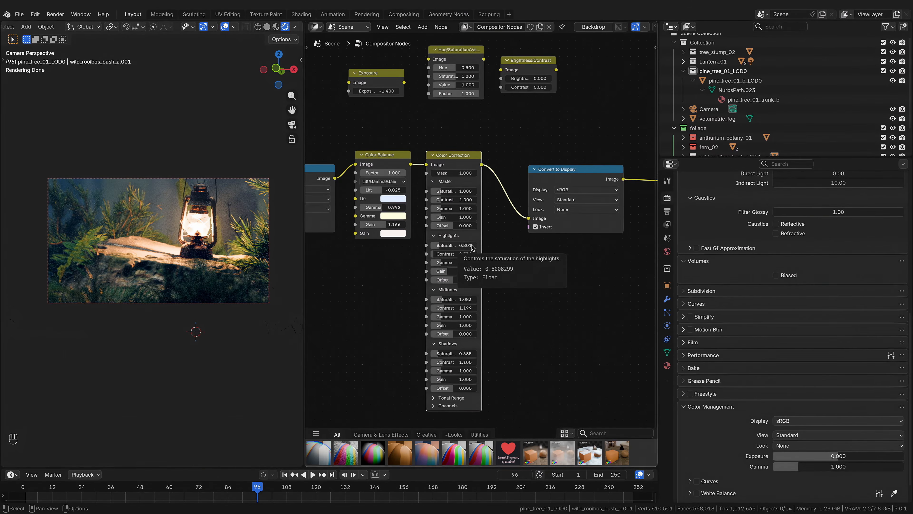
pyautogui.hotkey('shift', 'a')
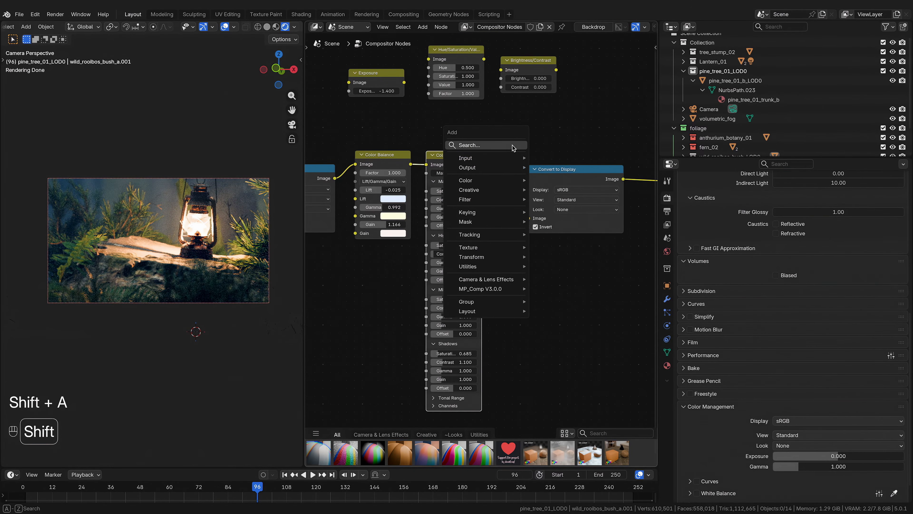
pyautogui.write('glare')
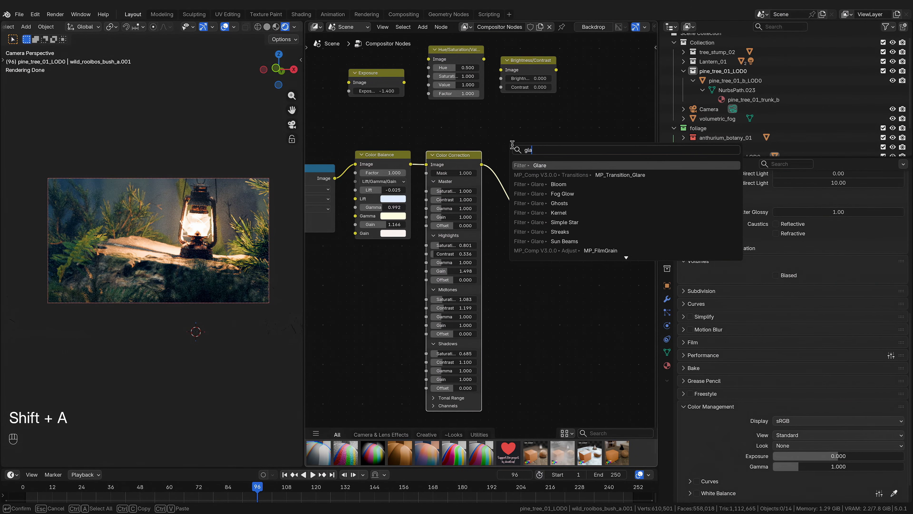
pyautogui.press('Return')
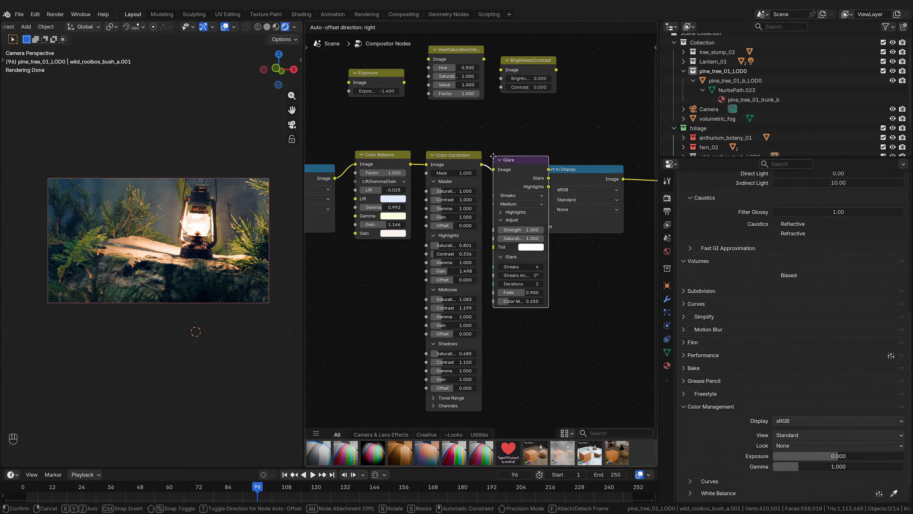
pyautogui.click(492, 149)
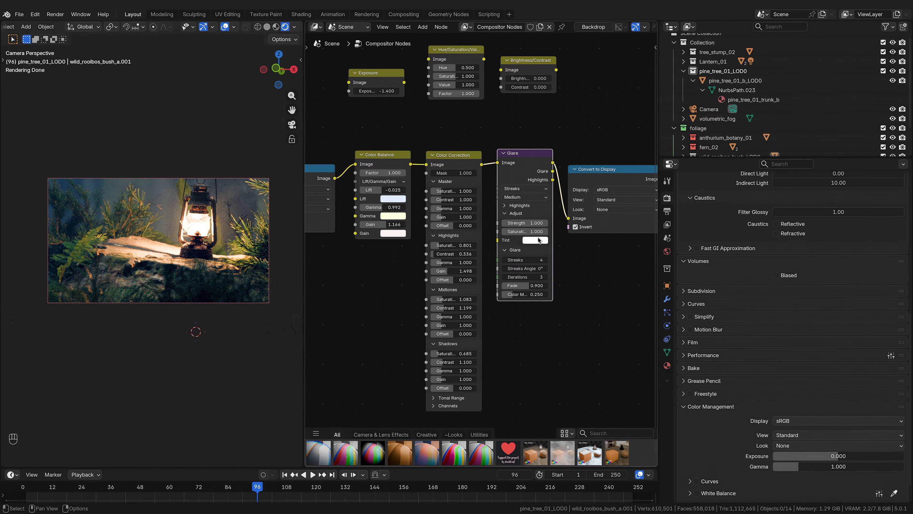
pyautogui.click(533, 188)
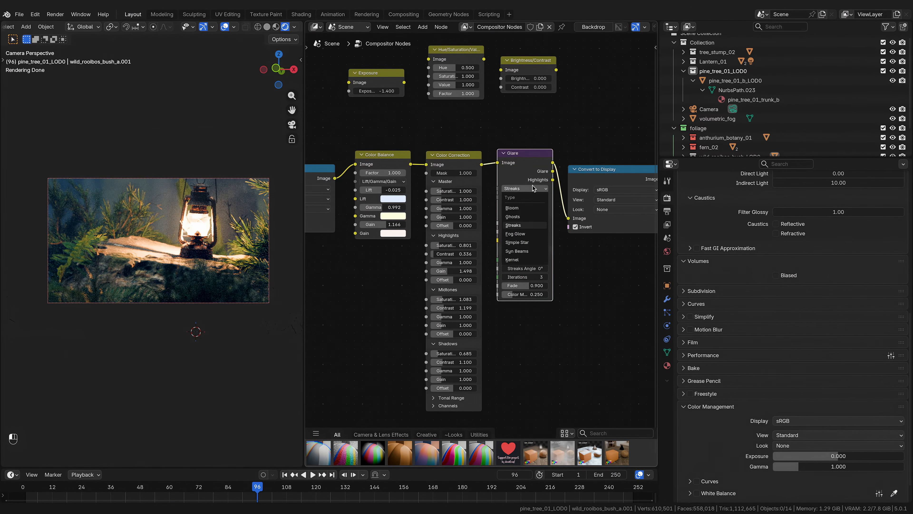
pyautogui.click(514, 225)
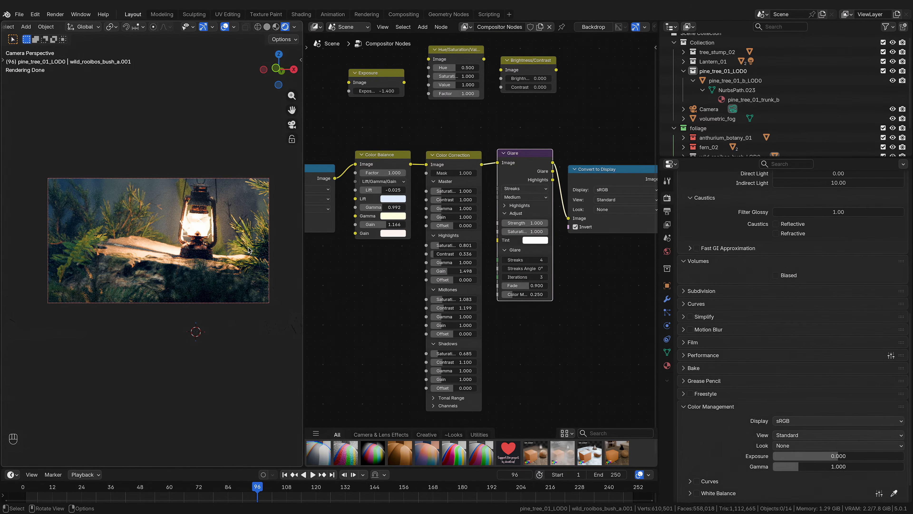
# Step: Expand the Glare node's Highlights section and lower the threshold to 0.2
pyautogui.click(526, 206)
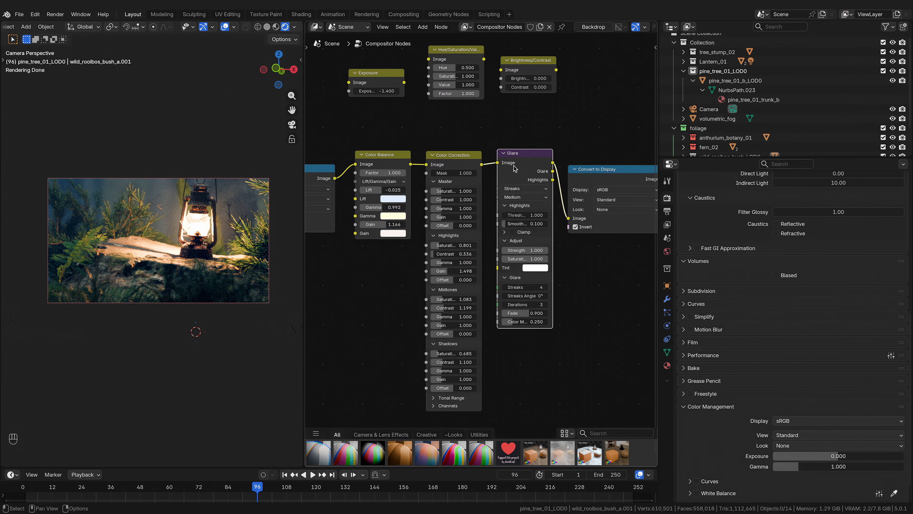
pyautogui.moveTo(525, 215); pyautogui.dragTo(545, 216)
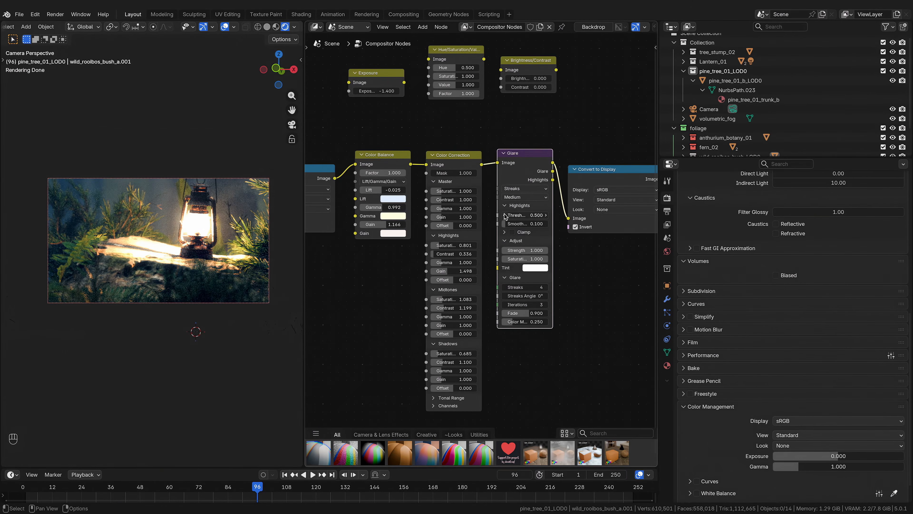
pyautogui.moveTo(505, 215); pyautogui.dragTo(505, 215)
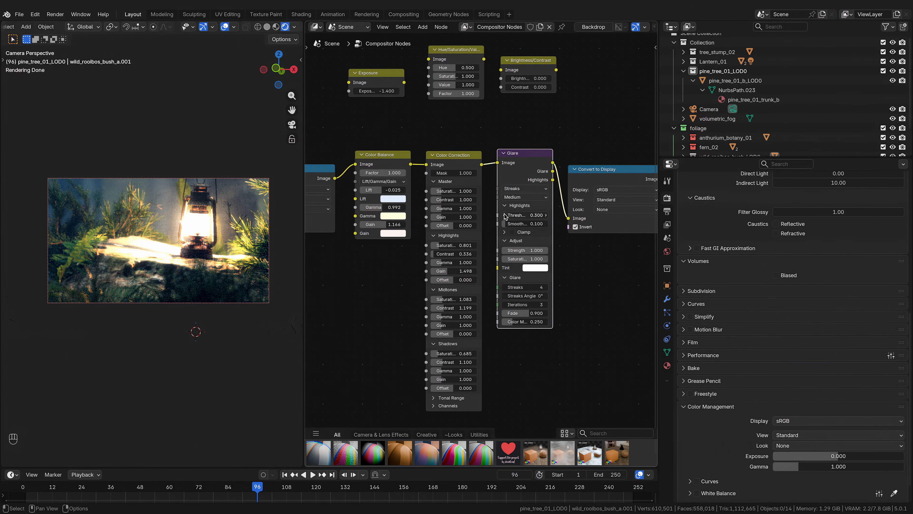
pyautogui.click(505, 215)
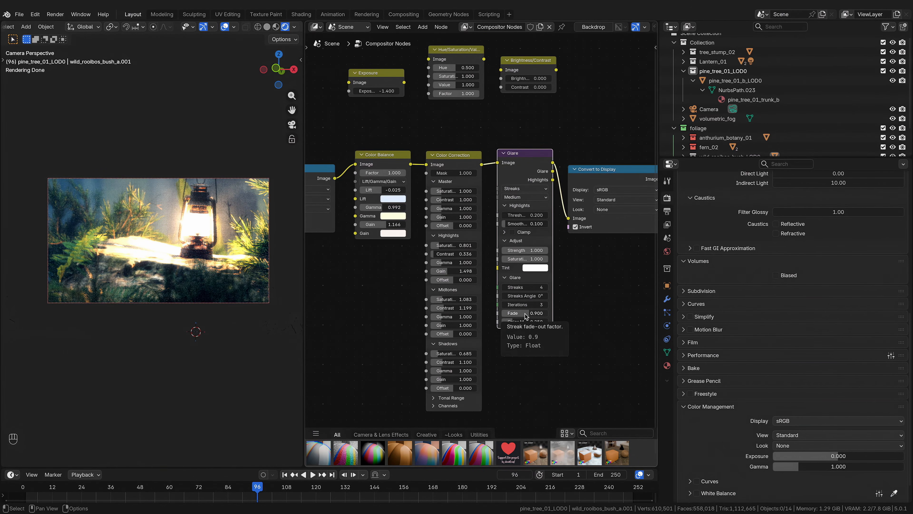
# Step: Raise the streaks' fade to about 0.972 and set the Glare highlights threshold to 0.6
pyautogui.moveTo(526, 316); pyautogui.dragTo(540, 316)
pyautogui.click(546, 215)
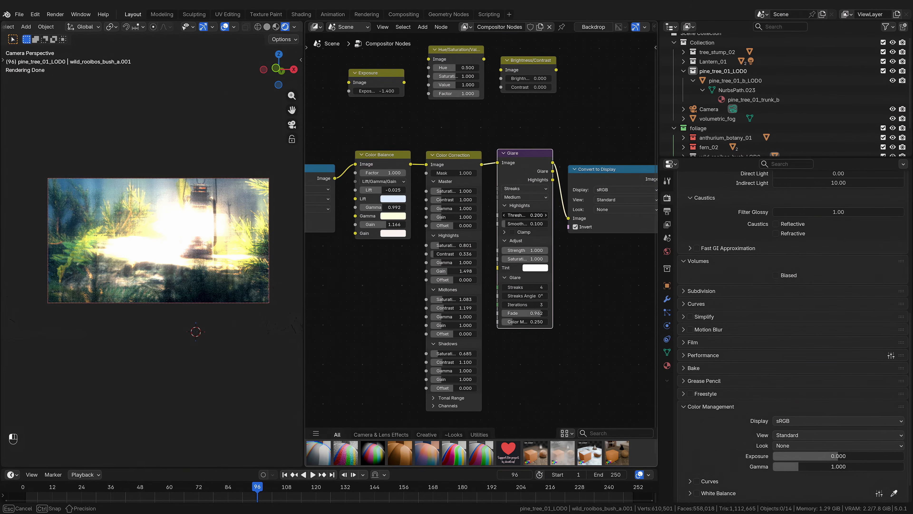
pyautogui.click(546, 215)
pyautogui.click(546, 215)
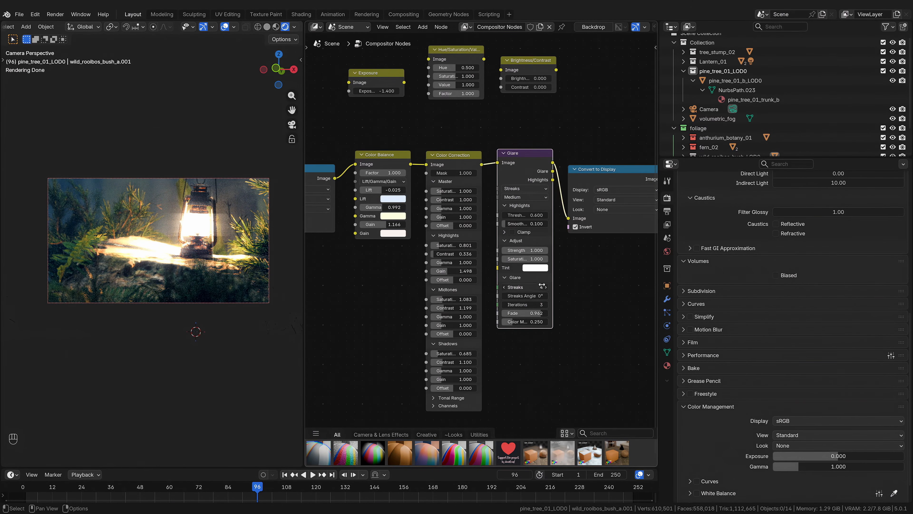
pyautogui.moveTo(541, 313); pyautogui.dragTo(542, 313)
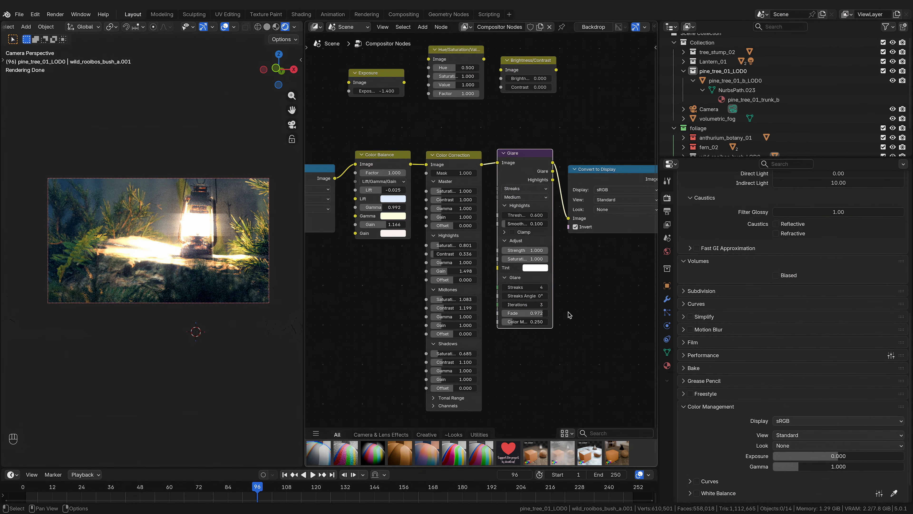
# Step: Set the Glare node's quality to High and change its type to Bloom
pyautogui.click(539, 197)
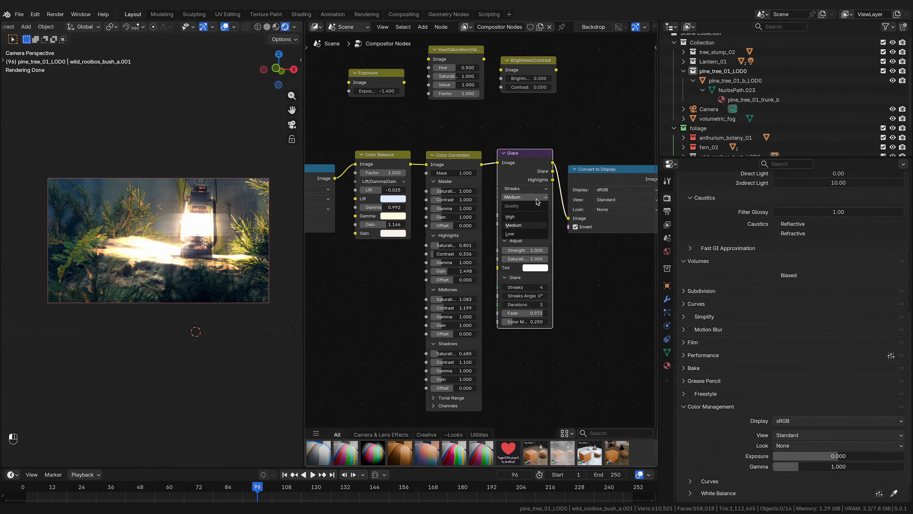
pyautogui.click(521, 218)
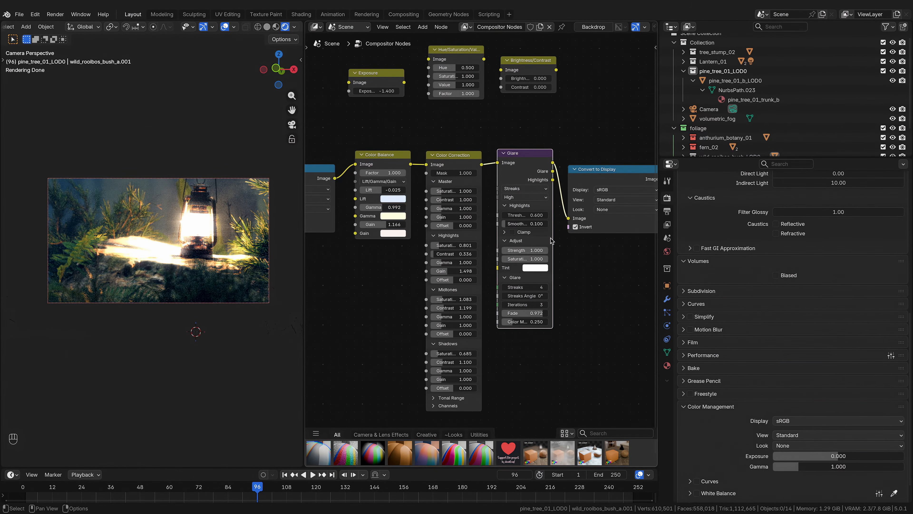
pyautogui.click(535, 189)
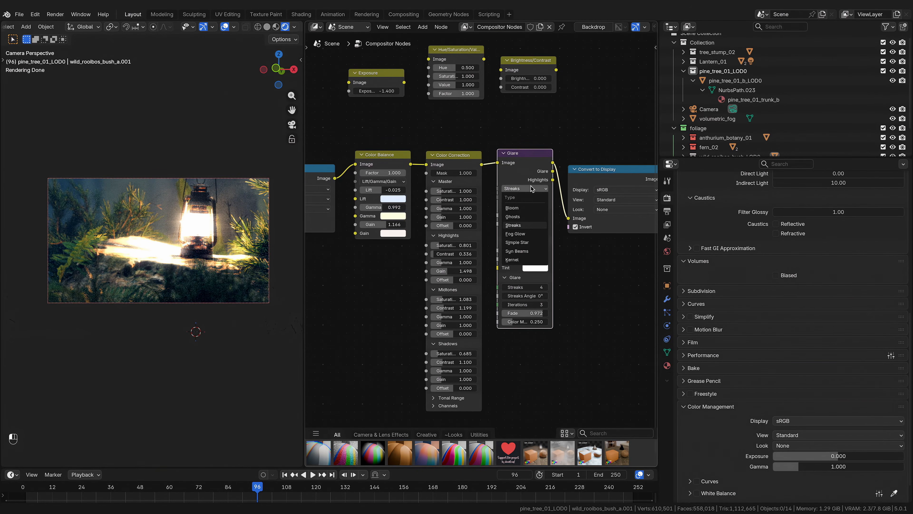
pyautogui.click(524, 208)
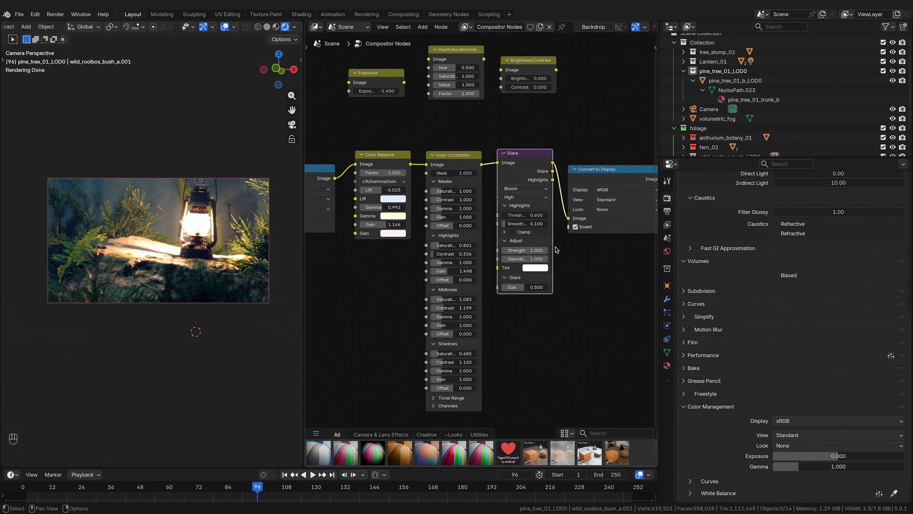
# Step: Try clamping the Glare node's highlights with a maximum of 10
pyautogui.click(505, 232)
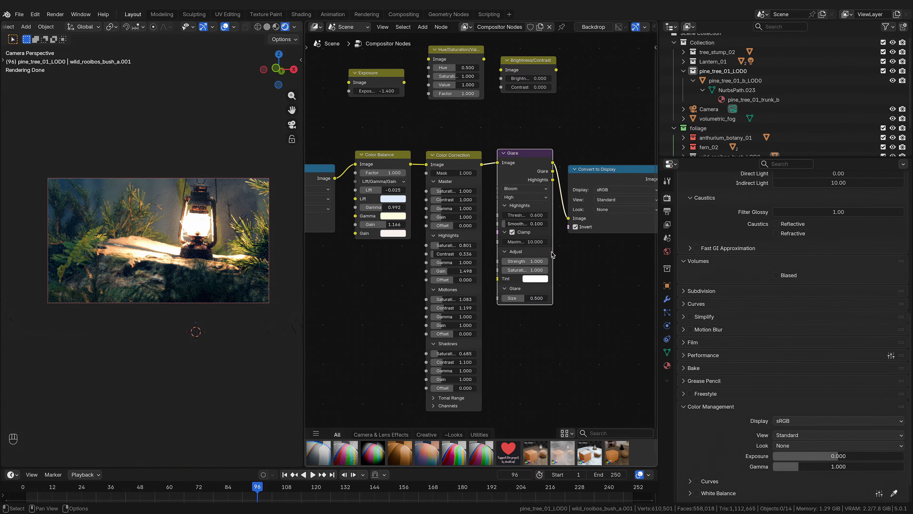
pyautogui.click(512, 232)
pyautogui.click(504, 232)
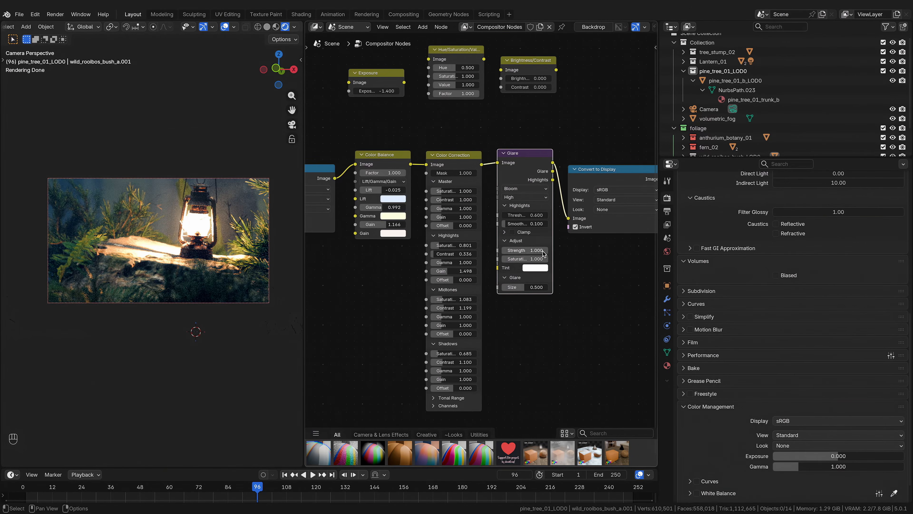
# Step: Raise the Bloom strength to 10 and reduce it to about 2.822
pyautogui.moveTo(543, 253)
pyautogui.mouseDown()
pyautogui.moveTo(517, 250)
pyautogui.moveTo(549, 253)
pyautogui.mouseUp()
pyautogui.click(537, 251)
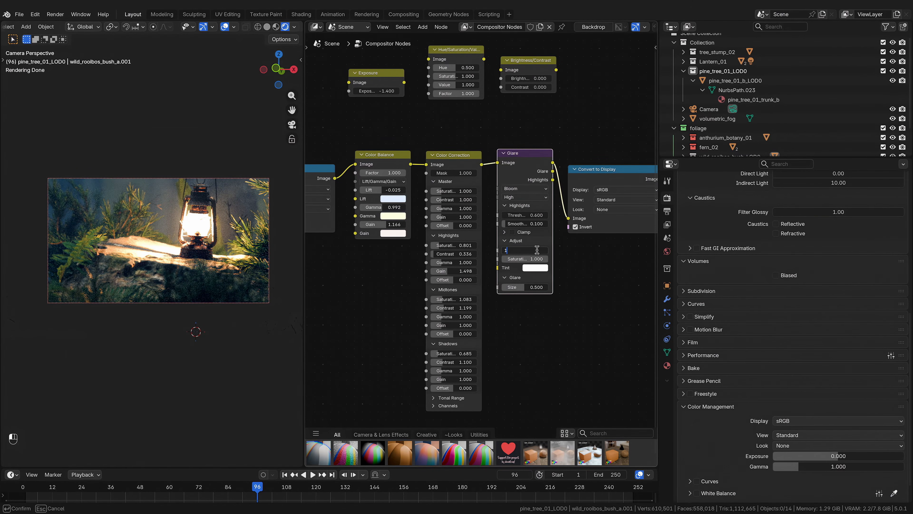
pyautogui.press('Return')
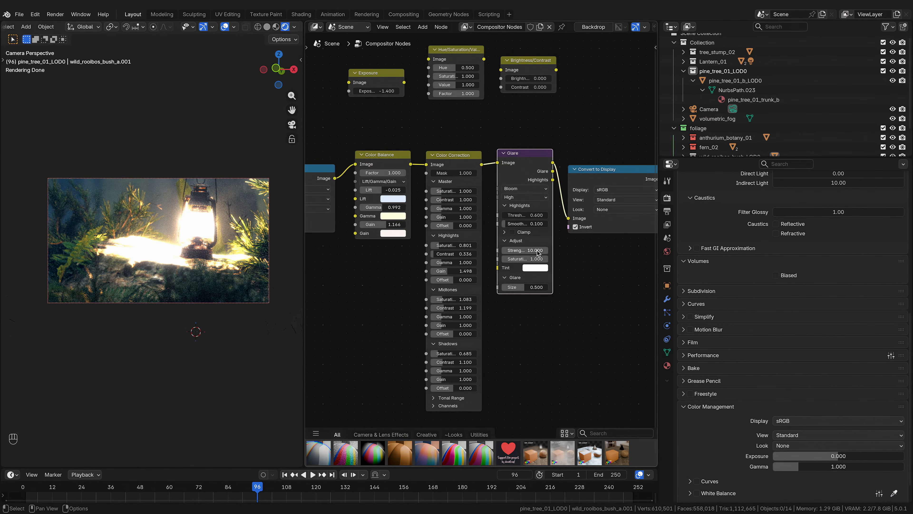
pyautogui.moveTo(538, 253); pyautogui.dragTo(512, 253)
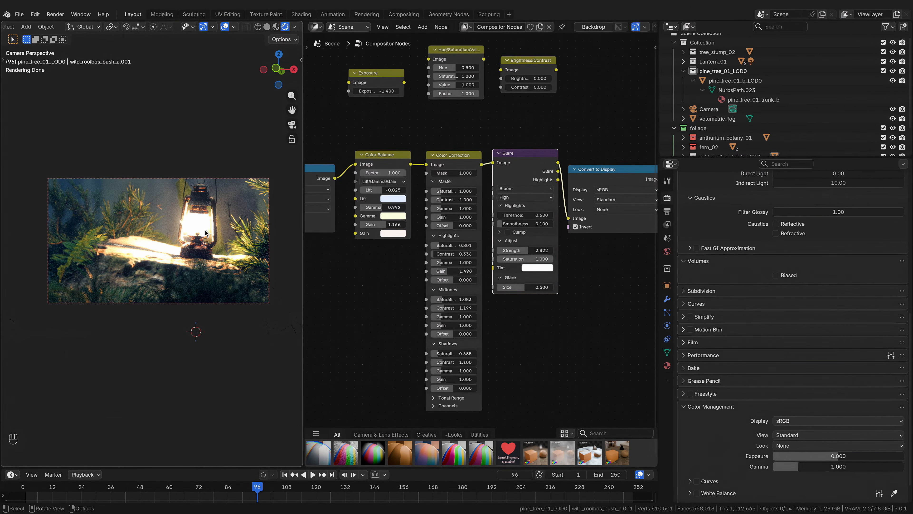
# Step: Try a Bloom saturation of 0 and restore it to 1
pyautogui.moveTo(539, 259); pyautogui.dragTo(497, 259)
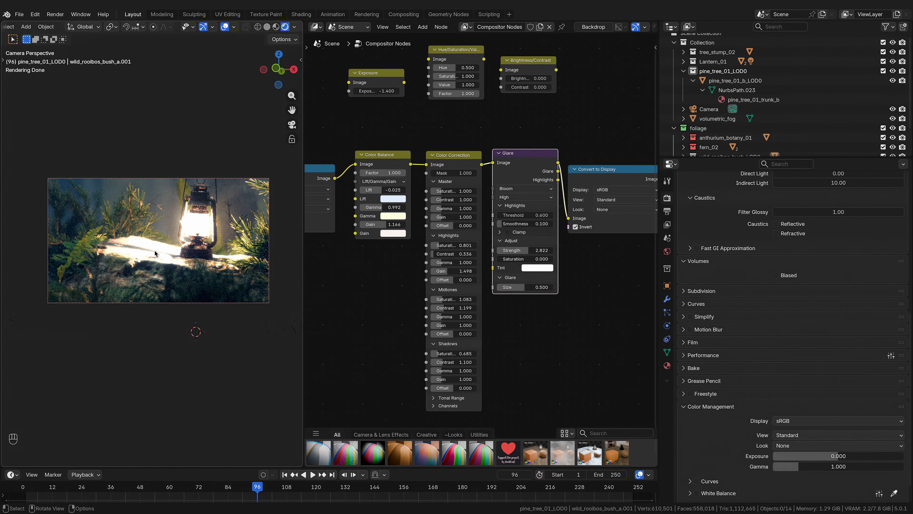
pyautogui.moveTo(509, 259); pyautogui.dragTo(553, 259)
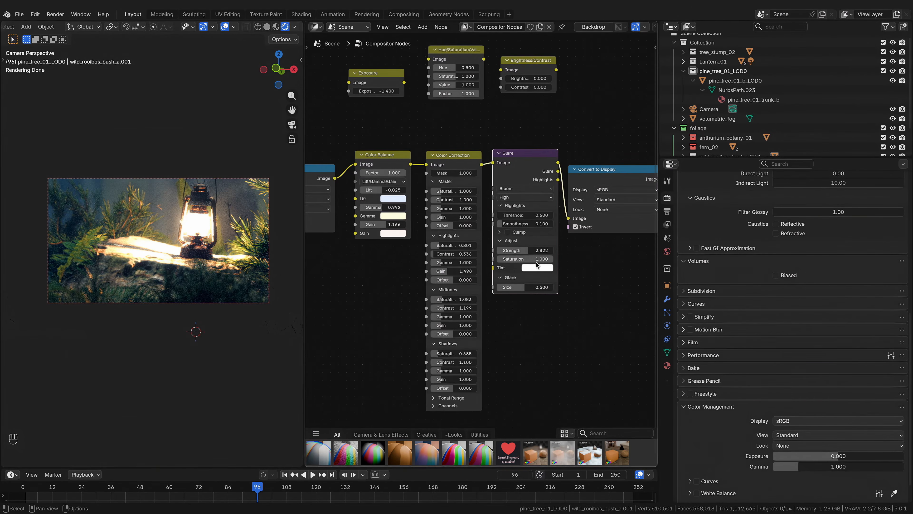
# Step: Try a saturated red tint on the bloom Glare node and reset the tint to its default
pyautogui.click(536, 270)
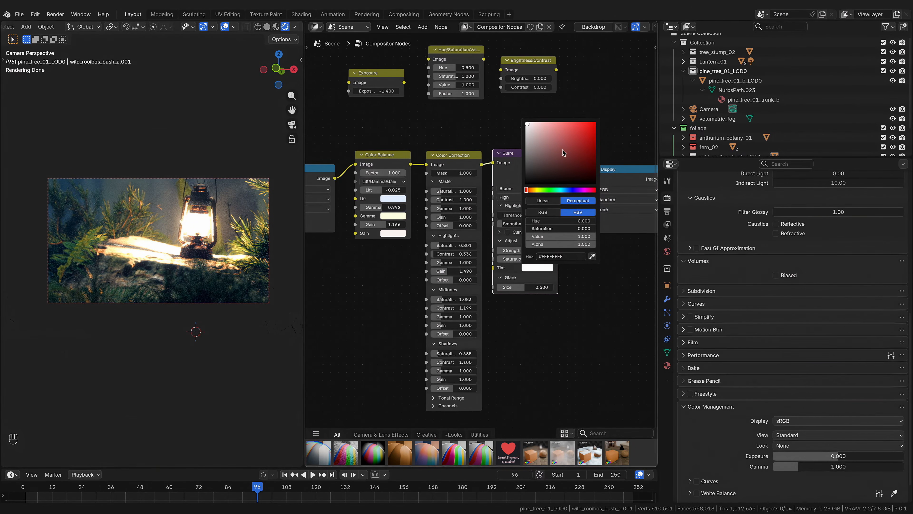
pyautogui.moveTo(528, 126); pyautogui.dragTo(586, 123)
pyautogui.moveTo(527, 191); pyautogui.dragTo(596, 190)
pyautogui.moveTo(547, 133); pyautogui.dragTo(526, 123)
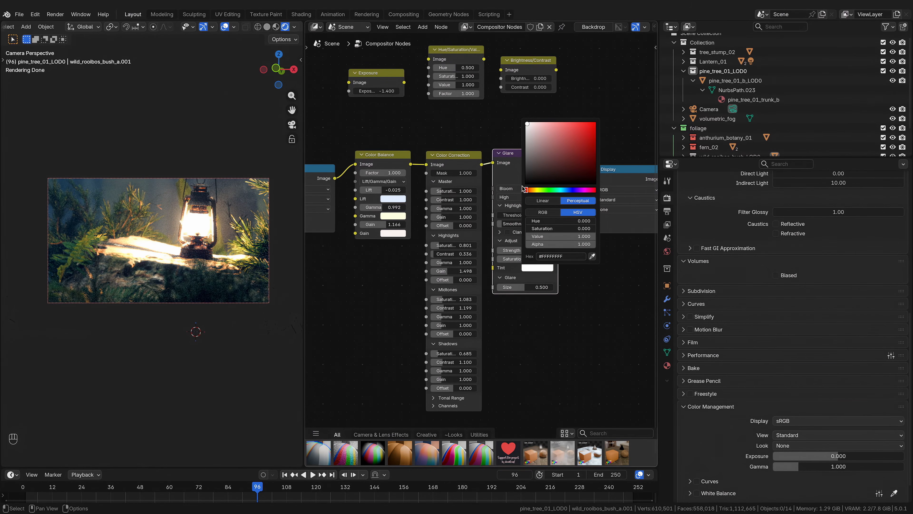
pyautogui.click(540, 271)
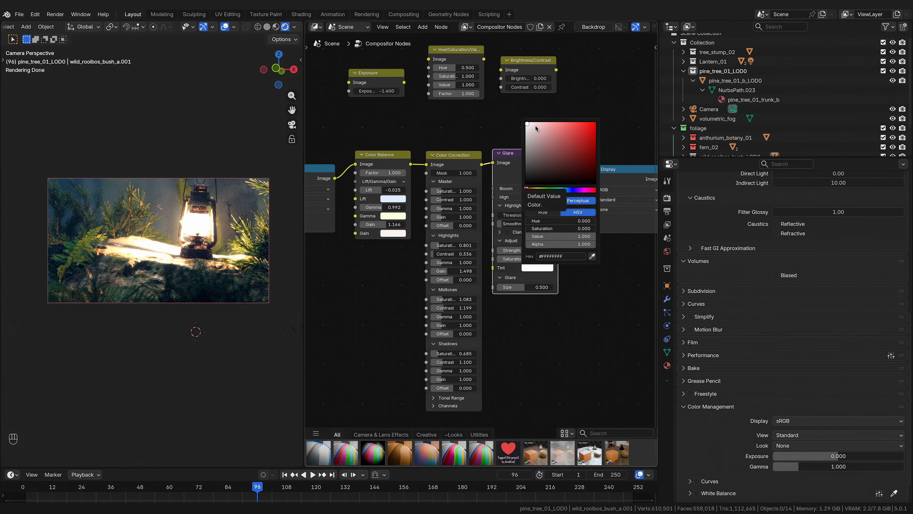
pyautogui.moveTo(533, 125); pyautogui.dragTo(579, 123)
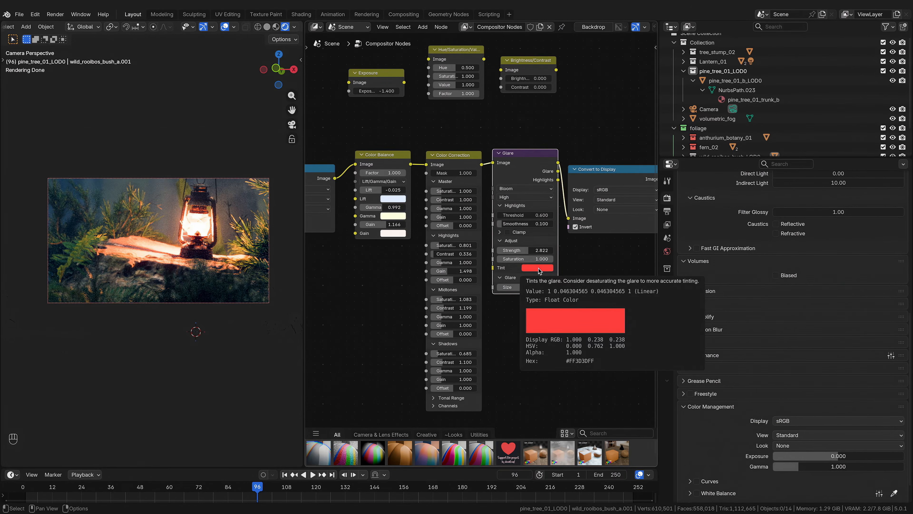
pyautogui.press('BackSpace')
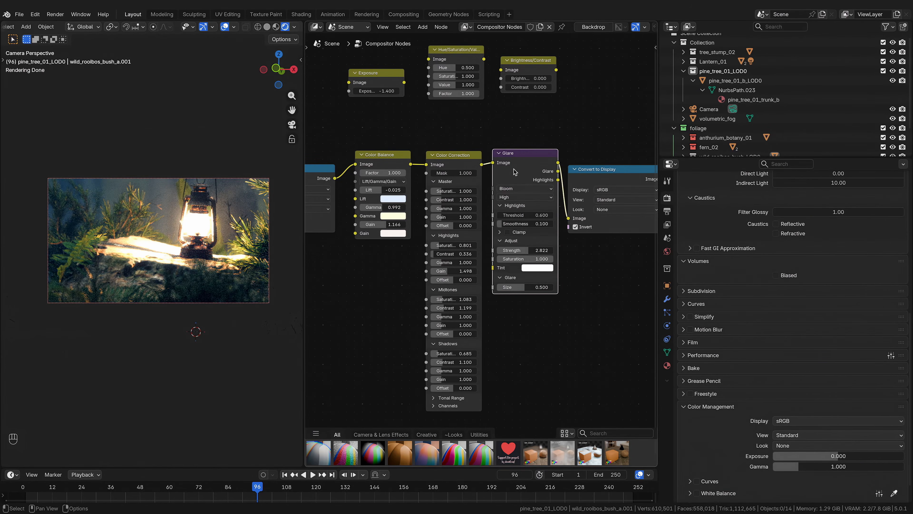
# Step: Switch the Glare node to Ghosts, with threshold 0.200 and Color Modulation about 0.387
pyautogui.click(515, 190)
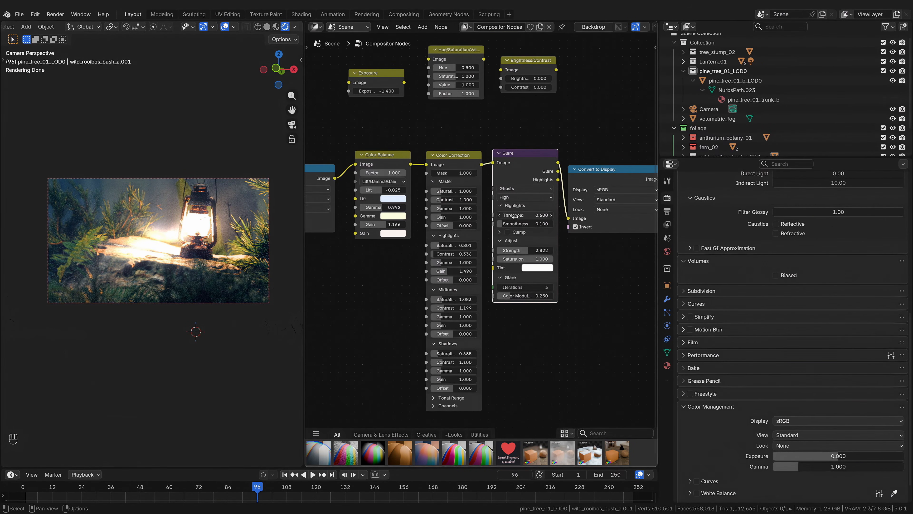
pyautogui.click(513, 216)
pyautogui.moveTo(526, 296); pyautogui.dragTo(534, 296)
pyautogui.moveTo(540, 215); pyautogui.dragTo(511, 214)
# Step: Shift the Convert to Display node away from the Glare node and preview the Glare node's Glare output in a Viewer
pyautogui.moveTo(575, 174); pyautogui.dragTo(591, 173)
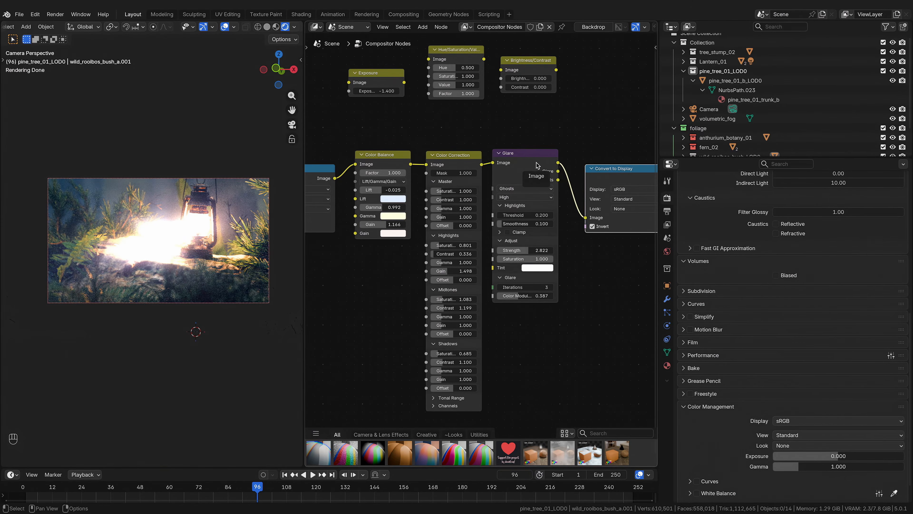
pyautogui.moveTo(579, 137); pyautogui.dragTo(520, 144, button='middle')
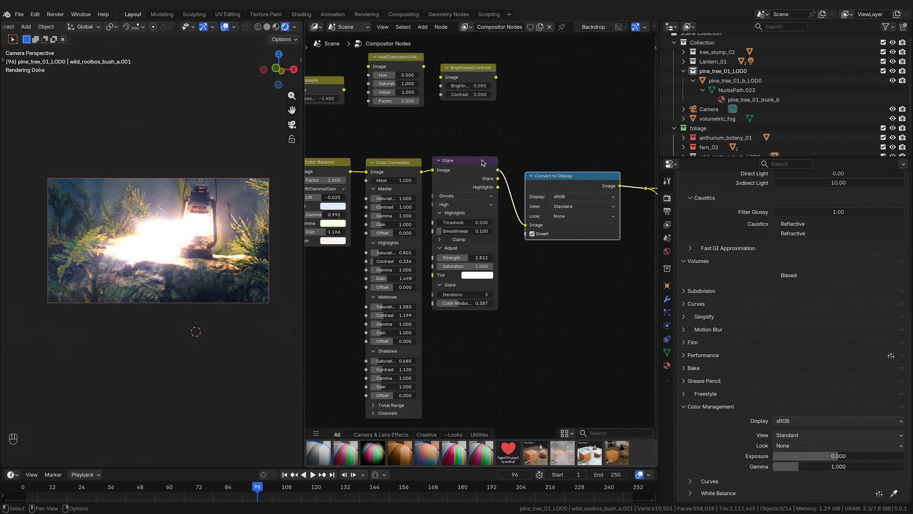
pyautogui.click(499, 158)
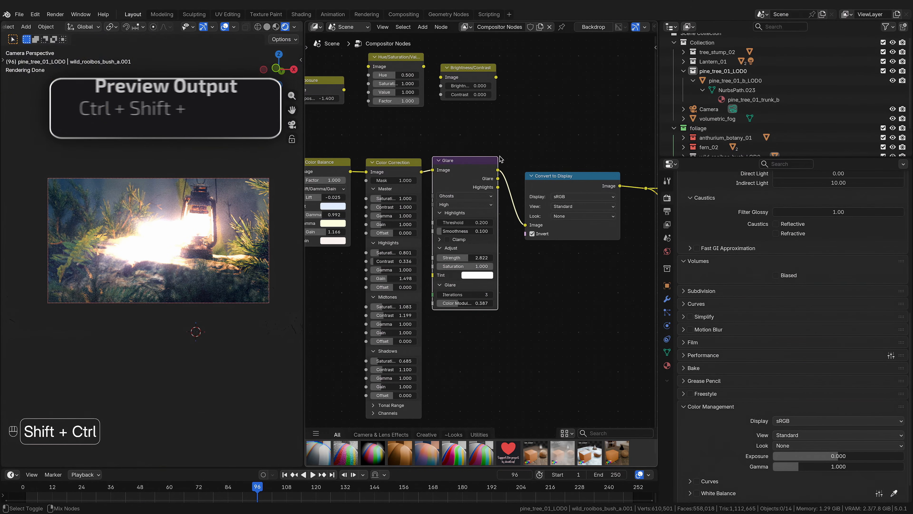
pyautogui.keyDown('ctrl'); pyautogui.keyDown('shift'); pyautogui.click(468, 161); pyautogui.keyUp('shift'); pyautogui.keyUp('ctrl')
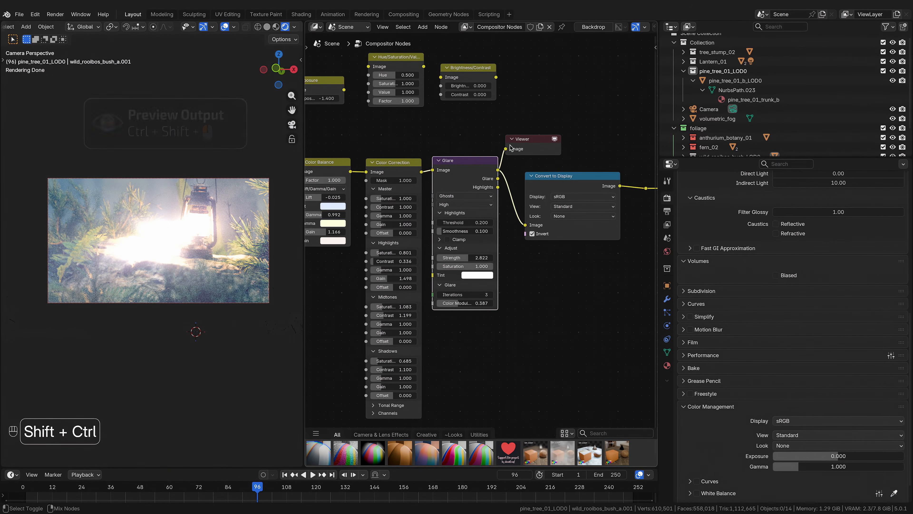
pyautogui.keyDown('ctrl'); pyautogui.keyDown('shift'); pyautogui.click(467, 164); pyautogui.keyUp('shift'); pyautogui.keyUp('ctrl')
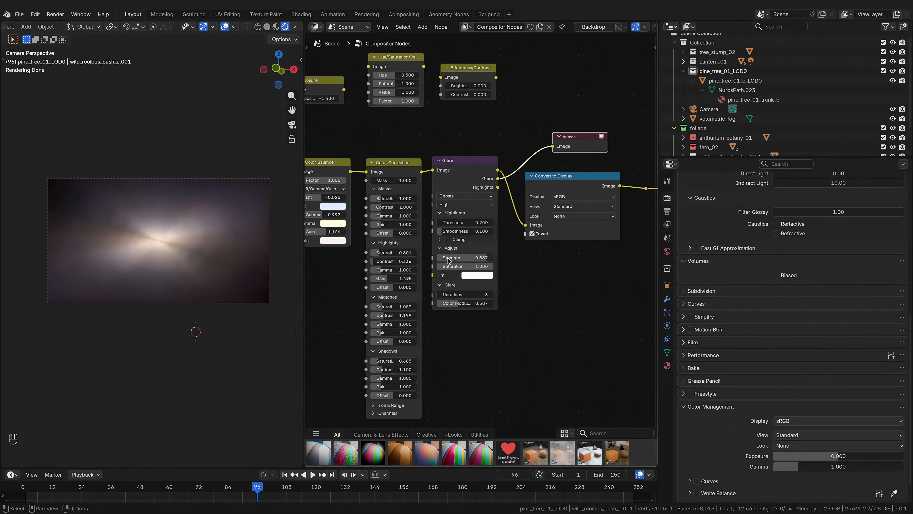
# Step: Test the ghost glare with strength about 0.914, iterations of 5 and 2, and Color Modulation about 0.435
pyautogui.moveTo(450, 258); pyautogui.dragTo(488, 259)
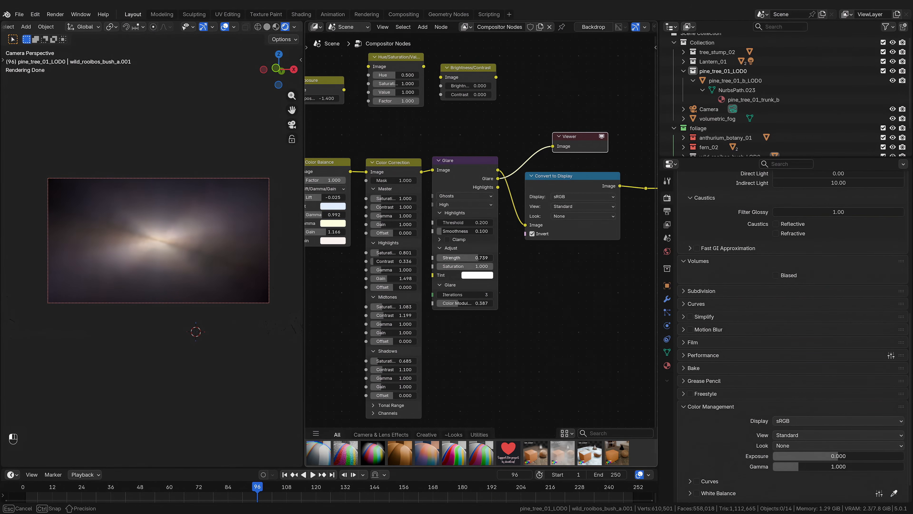
pyautogui.click(491, 295)
pyautogui.click(492, 295)
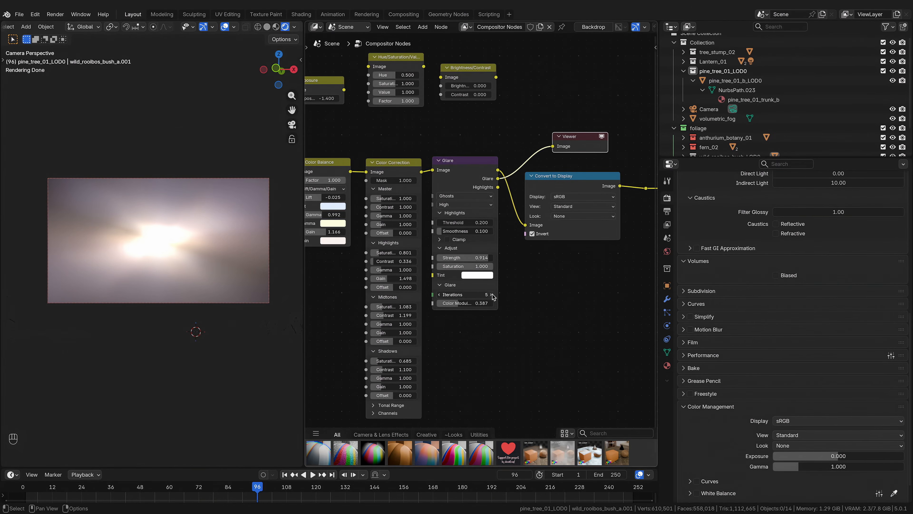
pyautogui.click(439, 294)
pyautogui.click(438, 294)
pyautogui.click(439, 295)
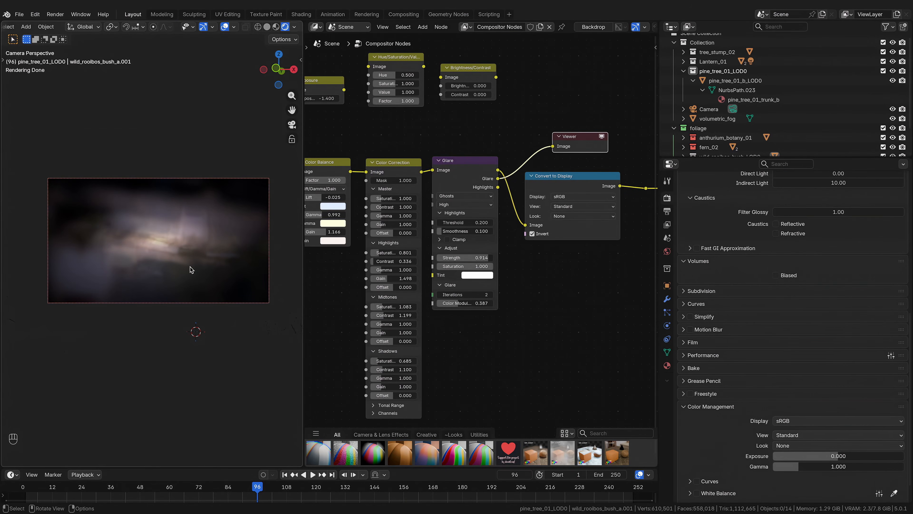
pyautogui.moveTo(464, 303)
pyautogui.mouseDown()
pyautogui.moveTo(449, 303)
pyautogui.moveTo(488, 303)
pyautogui.moveTo(451, 303)
pyautogui.moveTo(478, 303)
pyautogui.moveTo(461, 303)
pyautogui.mouseUp()
pyautogui.moveTo(462, 303); pyautogui.dragTo(462, 303)
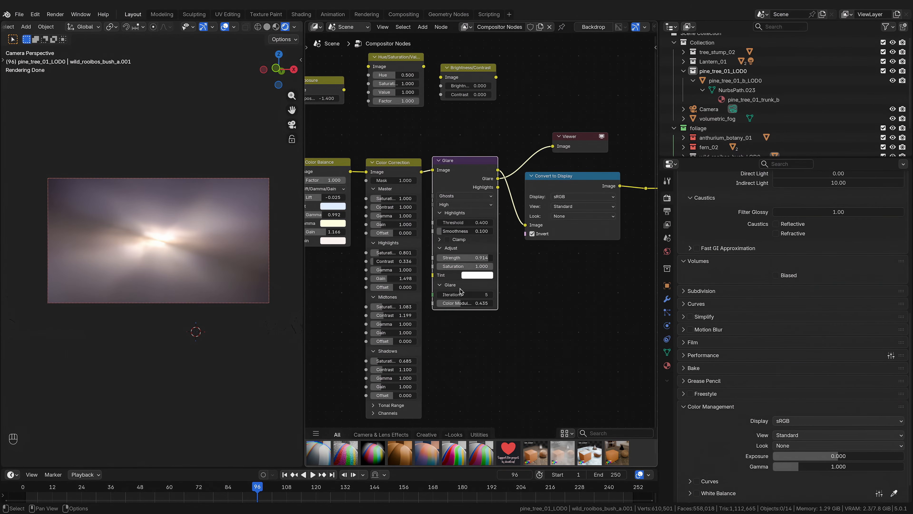
# Step: Try the ghost glare at strength about 0.308, 5 iterations and Color Modulation about 0.613
pyautogui.moveTo(486, 258); pyautogui.dragTo(454, 258)
pyautogui.click(439, 295)
pyautogui.click(490, 295)
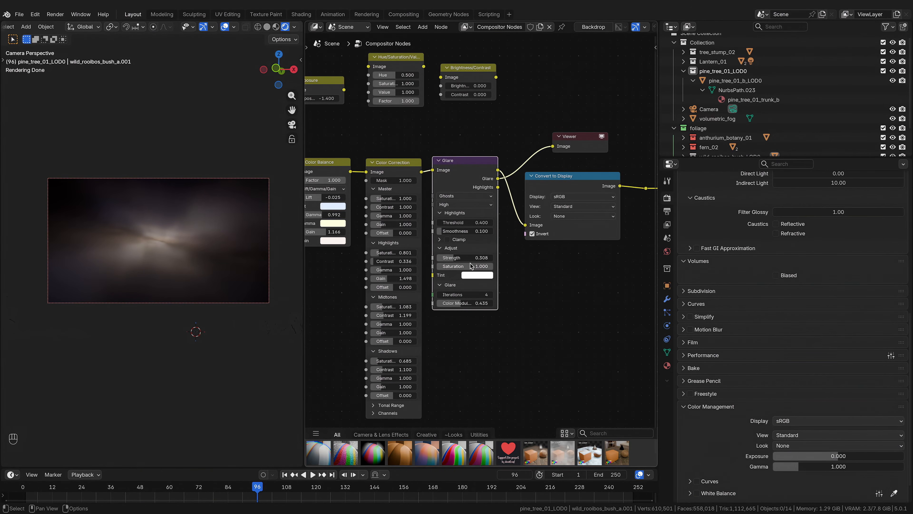
pyautogui.moveTo(470, 303); pyautogui.dragTo(480, 303)
# Step: Preview the final composite from the reroute, and set the Glare node's threshold to 0.700, strength to 1.000 and Color Modulation to about 0.531
pyautogui.moveTo(573, 166); pyautogui.dragTo(483, 165, button='middle')
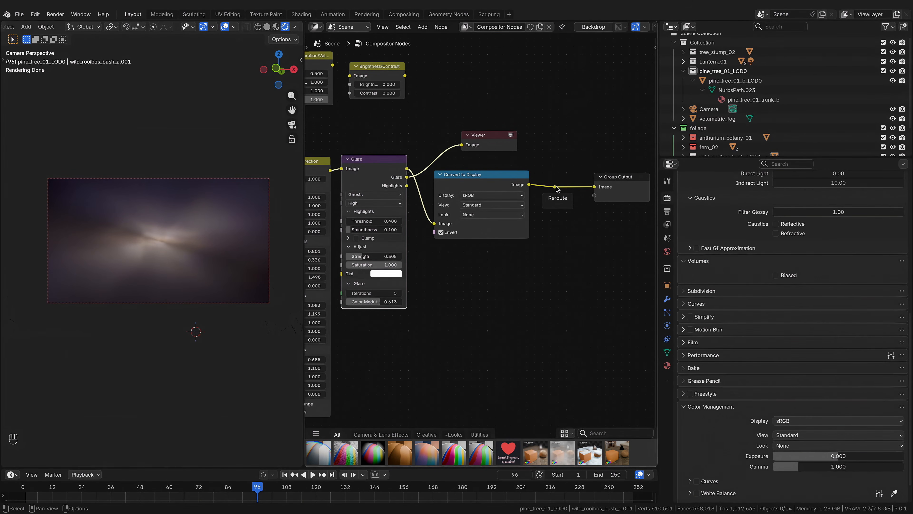
pyautogui.keyDown('ctrl'); pyautogui.keyDown('shift'); pyautogui.click(555, 187); pyautogui.keyUp('shift'); pyautogui.keyUp('ctrl')
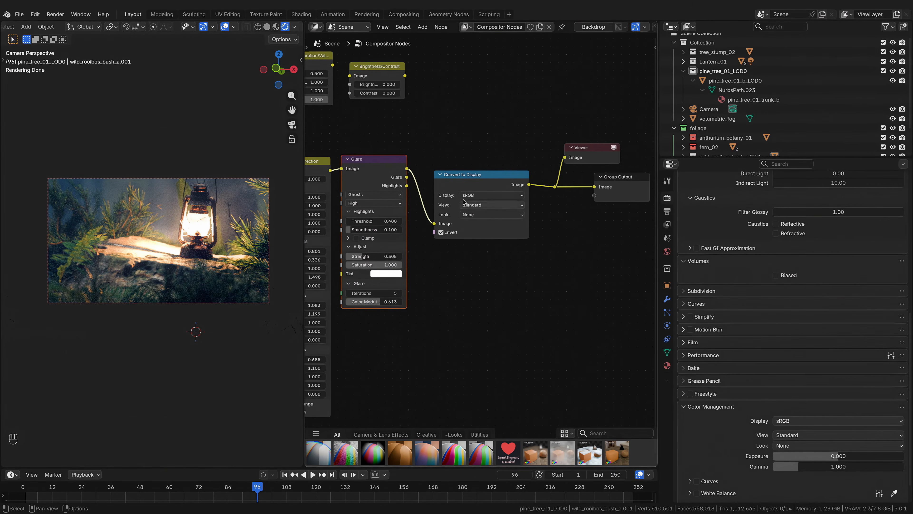
pyautogui.moveTo(370, 256); pyautogui.dragTo(420, 275, button='middle')
pyautogui.moveTo(423, 276); pyautogui.dragTo(456, 276)
pyautogui.moveTo(436, 322); pyautogui.dragTo(422, 321)
pyautogui.moveTo(427, 241); pyautogui.dragTo(424, 240)
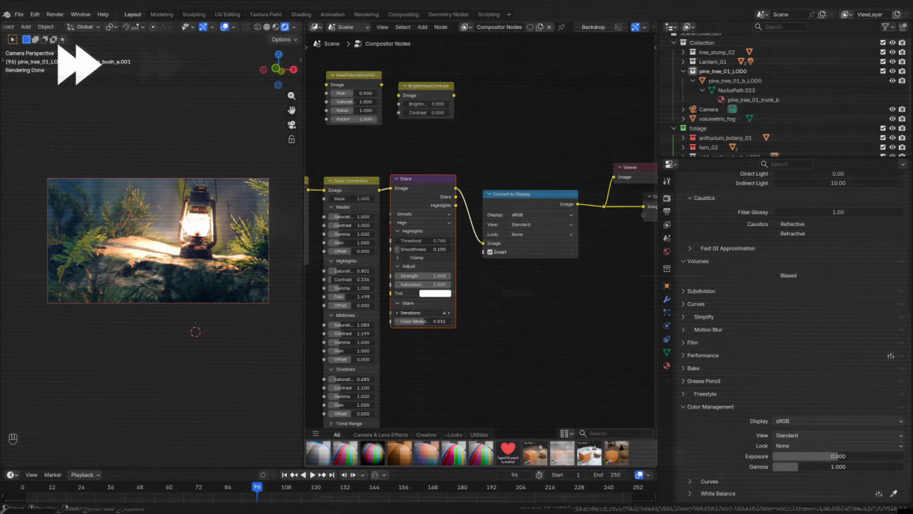
# Step: Set the ghost glare's iterations to 5 and reduce its strength slightly below 1.000
pyautogui.click(448, 312)
pyautogui.moveTo(422, 321); pyautogui.dragTo(431, 321)
pyautogui.moveTo(435, 276); pyautogui.dragTo(427, 276)
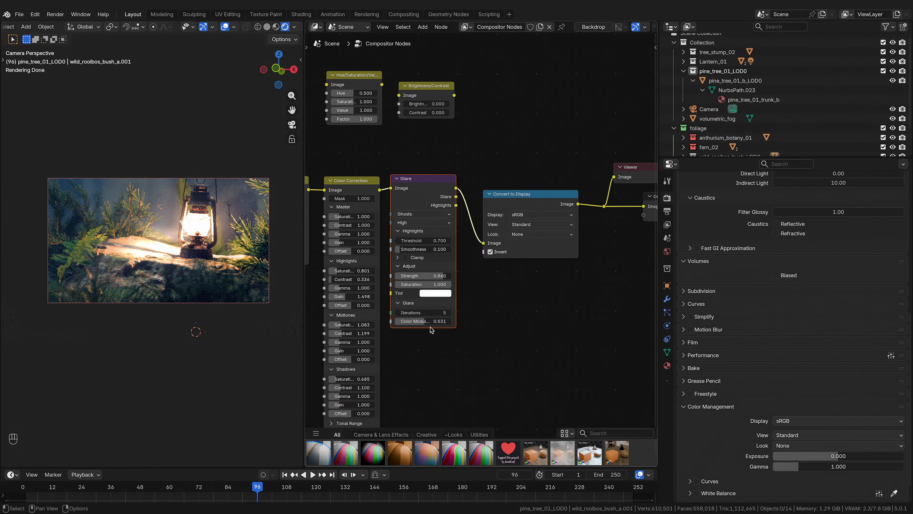
# Step: Set the Color Correction highlights gain to about 1.299, and the ghost glare's strength to about 0.788 and threshold to 0.600
pyautogui.moveTo(417, 366); pyautogui.dragTo(488, 312, button='middle')
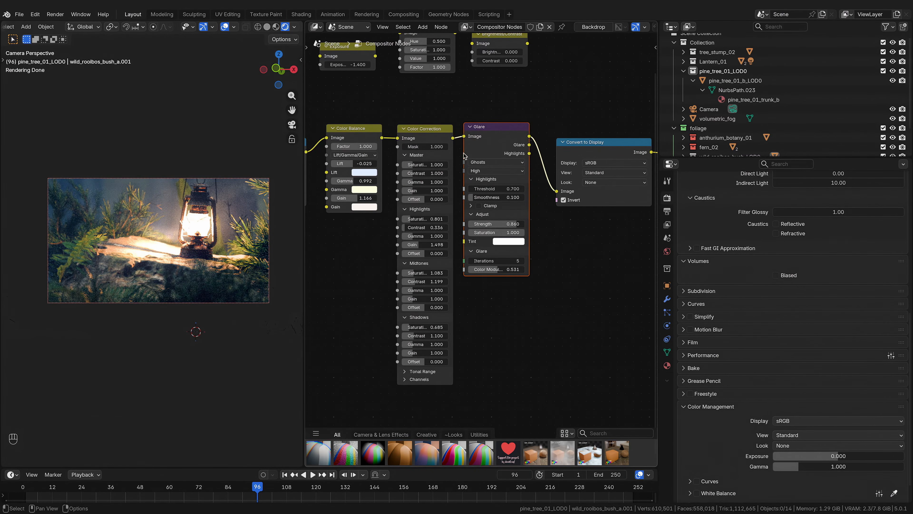
pyautogui.moveTo(448, 247); pyautogui.dragTo(444, 248)
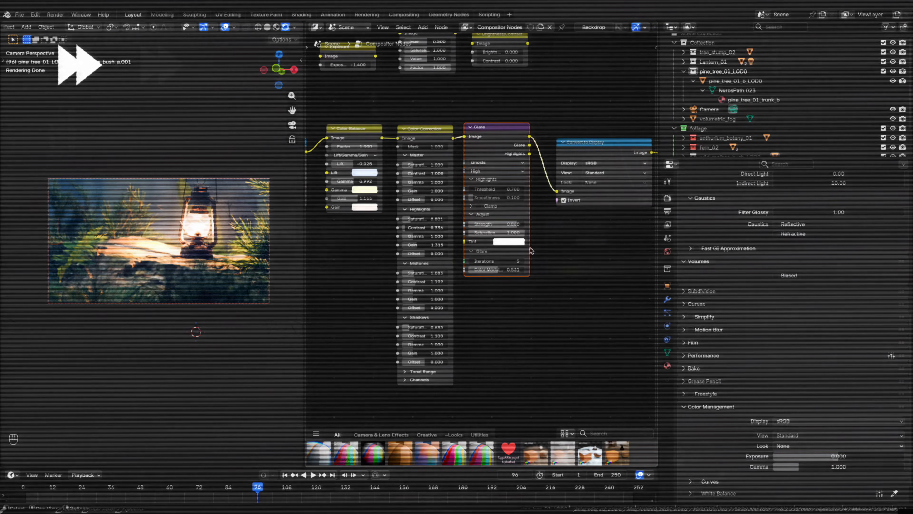
pyautogui.moveTo(516, 224); pyautogui.dragTo(513, 224)
pyautogui.click(470, 188)
# Step: Duplicate the Glare node, insert the copy before Convert to Display, and set its type to Sun Beams
pyautogui.moveTo(573, 187); pyautogui.dragTo(455, 215, button='middle')
pyautogui.scroll(-1, 456, 215)
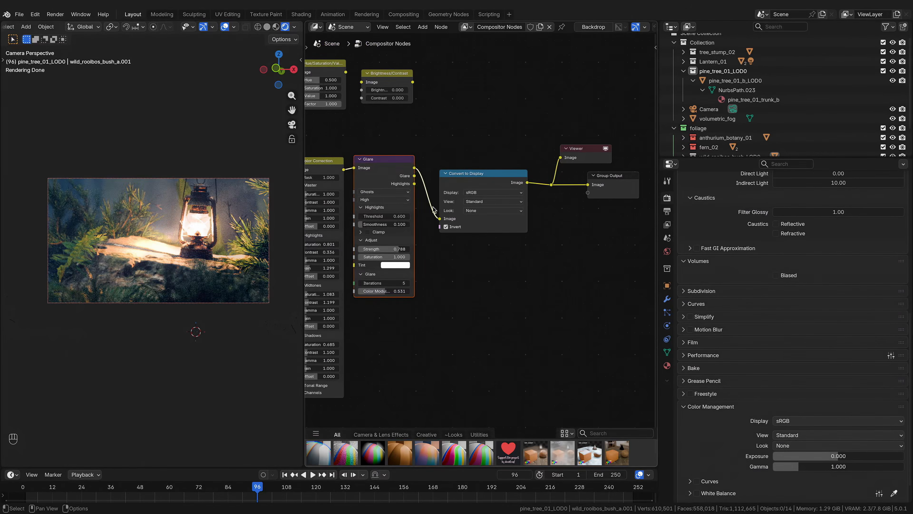
pyautogui.click(575, 238)
pyautogui.click(380, 172)
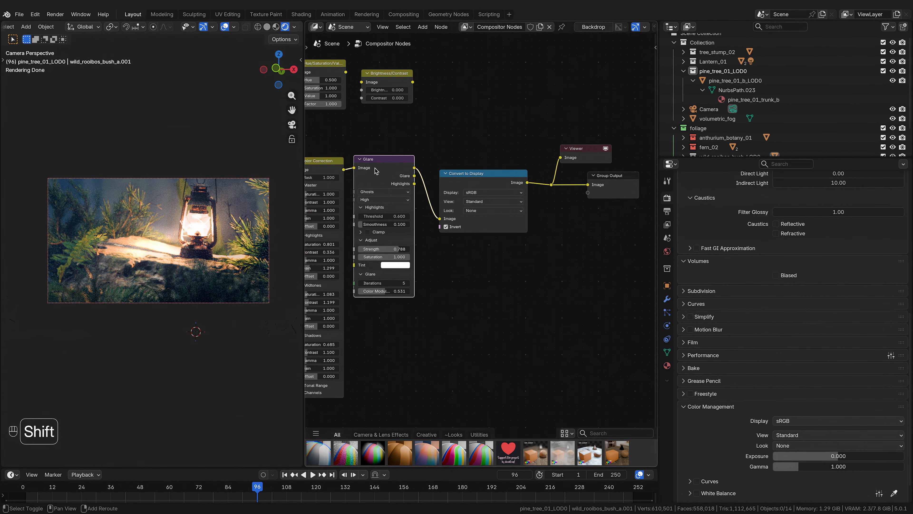
pyautogui.hotkey('shift', 'd')
pyautogui.click(451, 173)
pyautogui.click(466, 194)
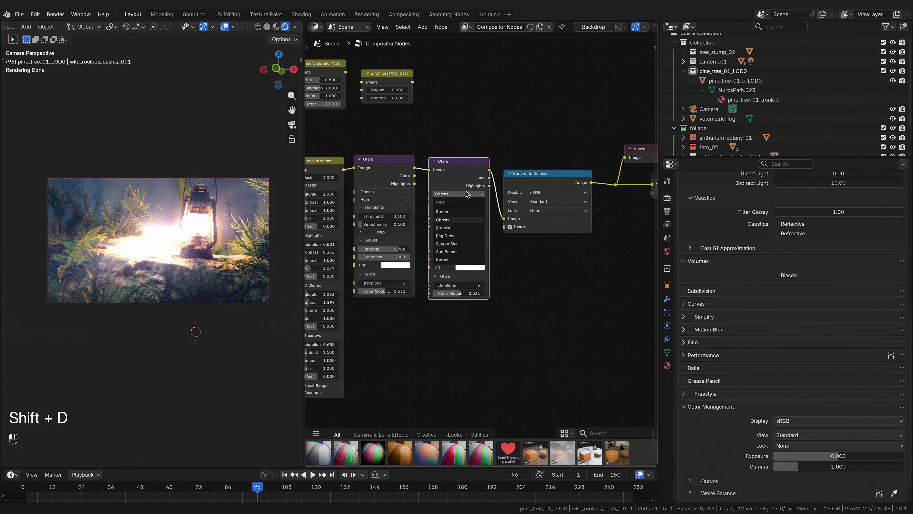
pyautogui.click(461, 252)
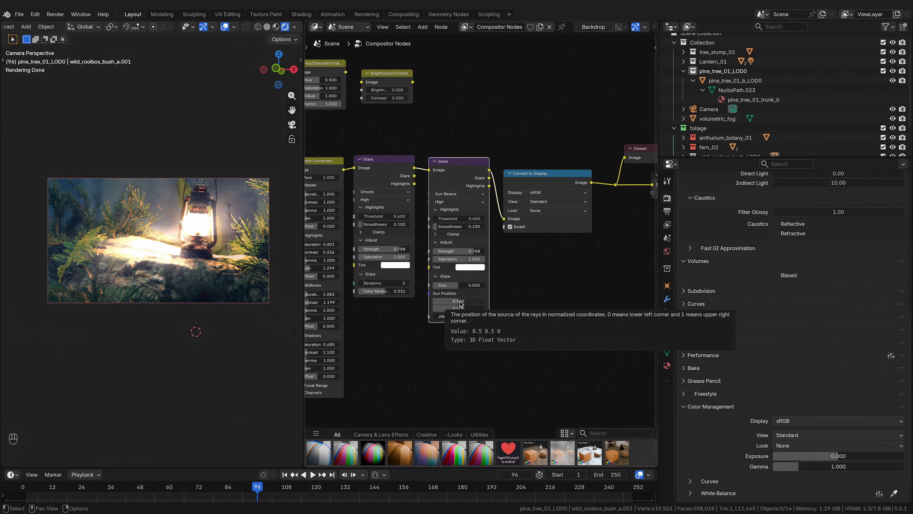
# Step: Set the Sun Beams sun position to about 0.699 horizontally and 0.637 vertically to match the lantern
pyautogui.moveTo(464, 304)
pyautogui.mouseDown()
pyautogui.moveTo(431, 304)
pyautogui.moveTo(484, 301)
pyautogui.moveTo(433, 301)
pyautogui.moveTo(463, 301)
pyautogui.mouseUp()
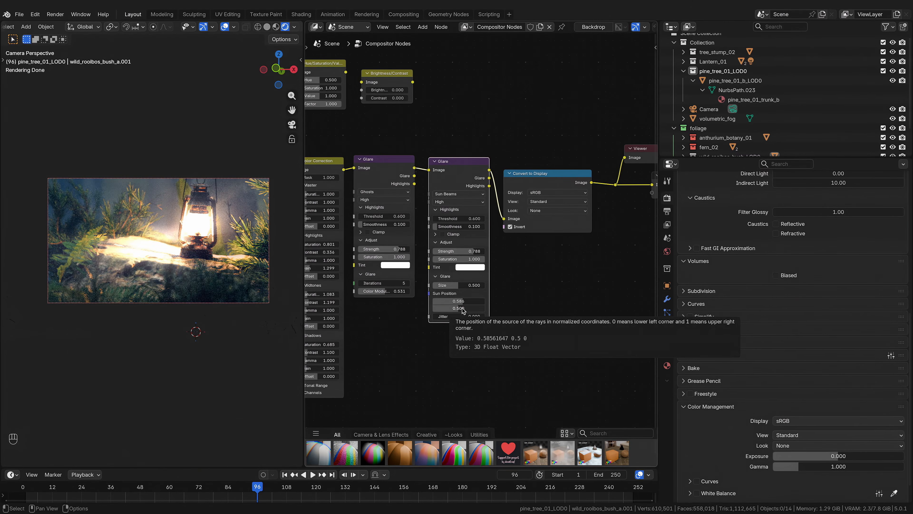
pyautogui.moveTo(463, 309)
pyautogui.mouseDown()
pyautogui.moveTo(485, 309)
pyautogui.moveTo(440, 309)
pyautogui.moveTo(480, 309)
pyautogui.mouseUp()
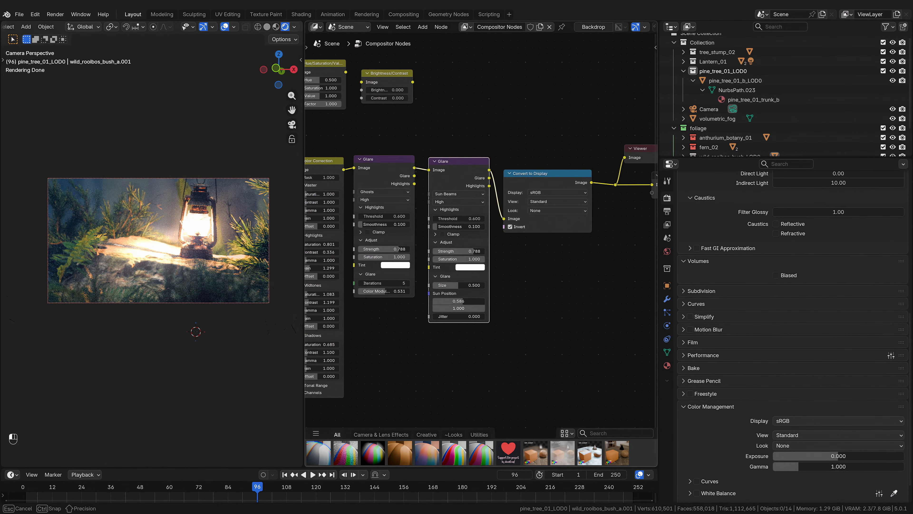
pyautogui.moveTo(485, 309); pyautogui.dragTo(463, 309)
# Step: Set the Sun Beams glare's threshold to 0.700, size to 1.000 and strength to about 0.685
pyautogui.moveTo(474, 251); pyautogui.dragTo(485, 251)
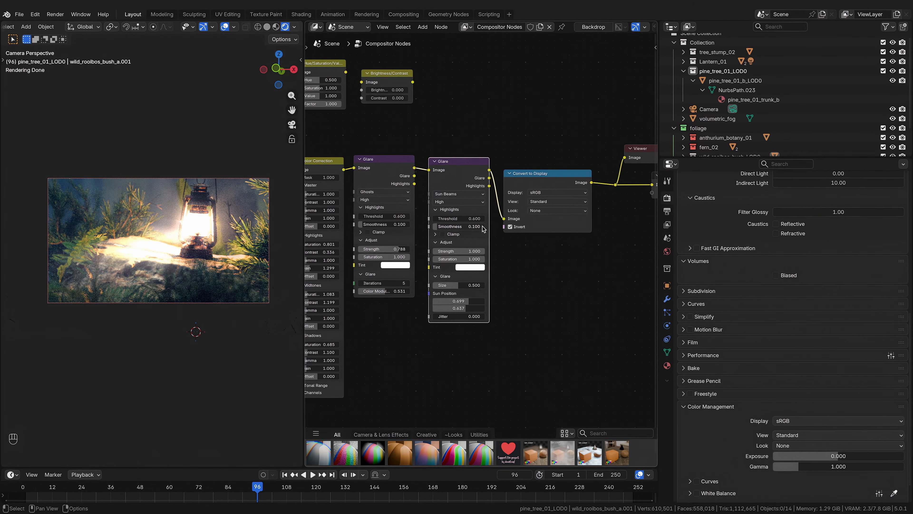
pyautogui.click(483, 219)
pyautogui.click(482, 219)
pyautogui.click(482, 219)
pyautogui.click(435, 219)
pyautogui.click(435, 219)
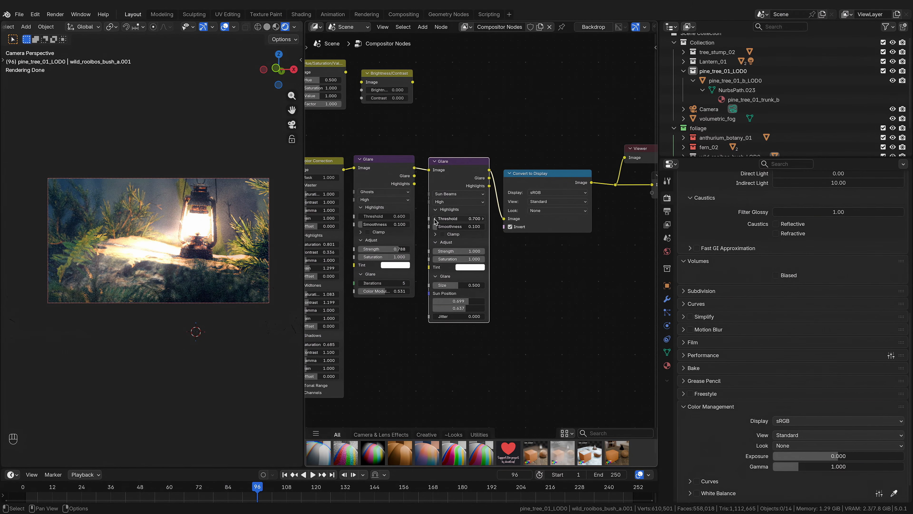
pyautogui.moveTo(456, 288); pyautogui.dragTo(511, 283)
pyautogui.moveTo(471, 252); pyautogui.dragTo(462, 251)
pyautogui.moveTo(459, 219)
pyautogui.mouseDown()
pyautogui.moveTo(433, 219)
pyautogui.moveTo(458, 219)
pyautogui.mouseUp()
pyautogui.moveTo(467, 251); pyautogui.dragTo(460, 251)
# Step: Fine-tune the highlights gain in the Color Correction node
pyautogui.moveTo(375, 265); pyautogui.dragTo(488, 258, button='middle')
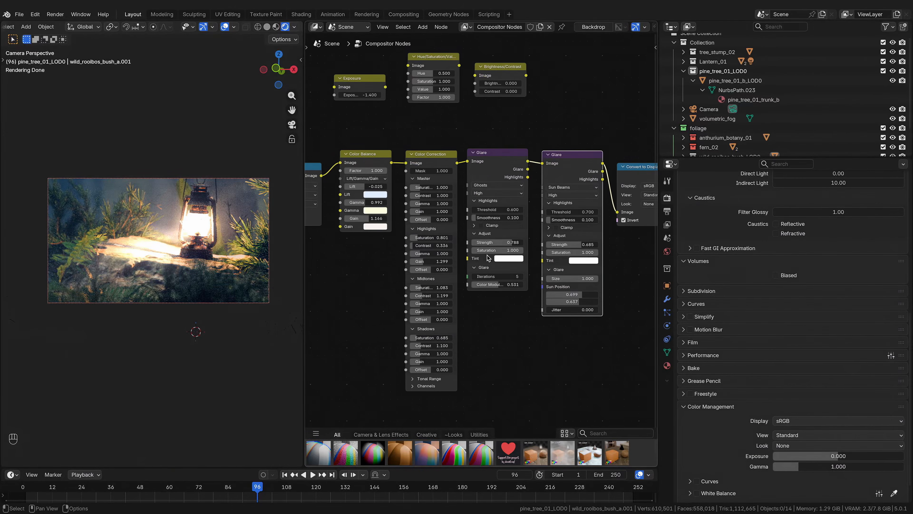
pyautogui.scroll(1, 445, 264)
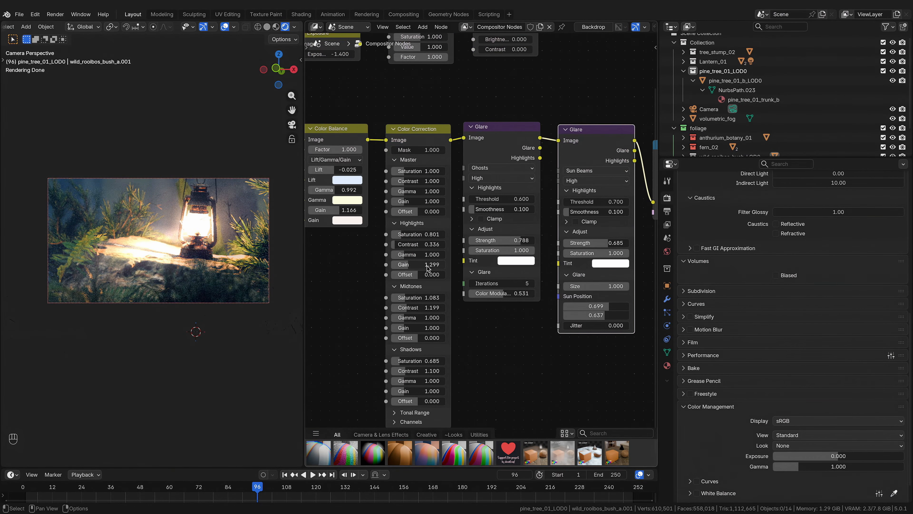
pyautogui.moveTo(435, 265); pyautogui.dragTo(435, 265)
# Step: Set the Sun Beams glare's threshold to 0.500 and its strength to about 0.366
pyautogui.moveTo(593, 244); pyautogui.dragTo(465, 248, button='middle')
pyautogui.moveTo(467, 205); pyautogui.dragTo(460, 205)
pyautogui.moveTo(471, 247); pyautogui.dragTo(450, 246)
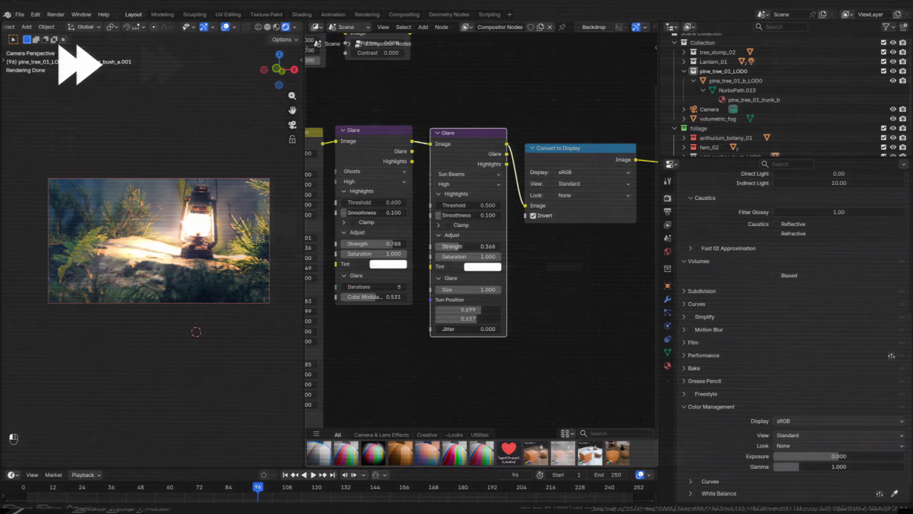
# Step: Tint the Sun Beams glare a pale warm yellow and set its threshold to 0.600 and strength to about 0.308
pyautogui.click(490, 266)
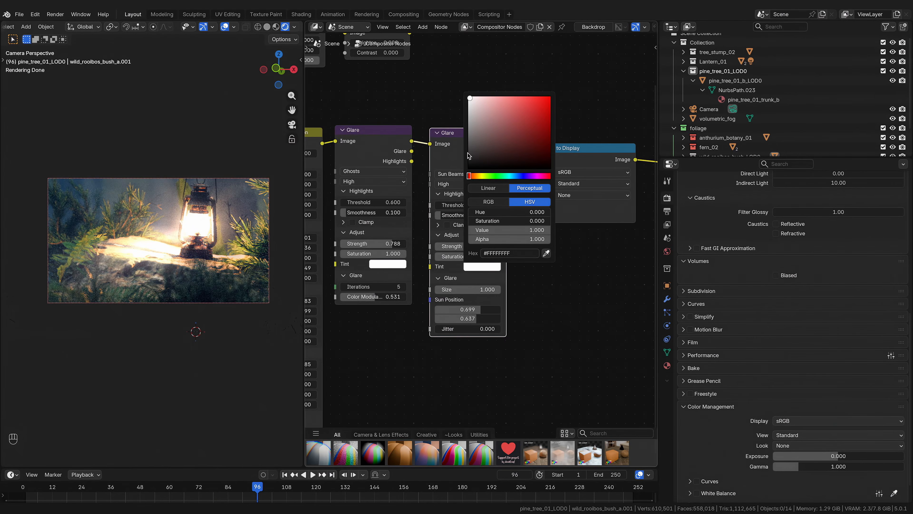
pyautogui.moveTo(469, 175); pyautogui.dragTo(477, 175)
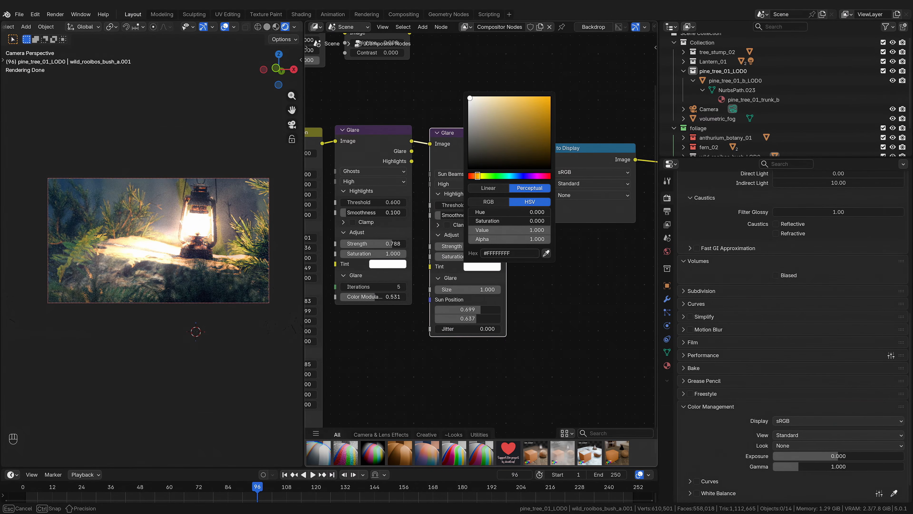
pyautogui.moveTo(470, 97); pyautogui.dragTo(499, 98)
pyautogui.moveTo(479, 246); pyautogui.dragTo(454, 246)
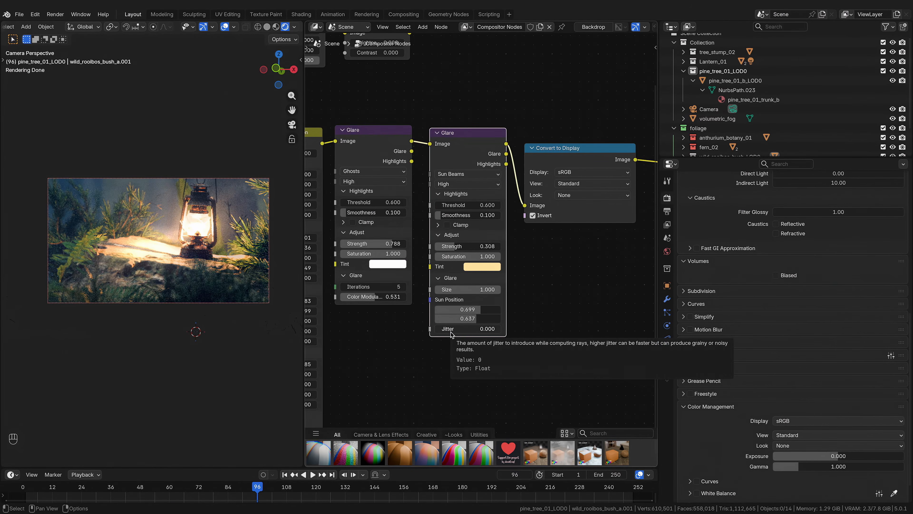
# Step: Try a jitter of about 0.952 on the Sun Beams glare and return it to 0.000
pyautogui.moveTo(449, 331); pyautogui.dragTo(498, 331)
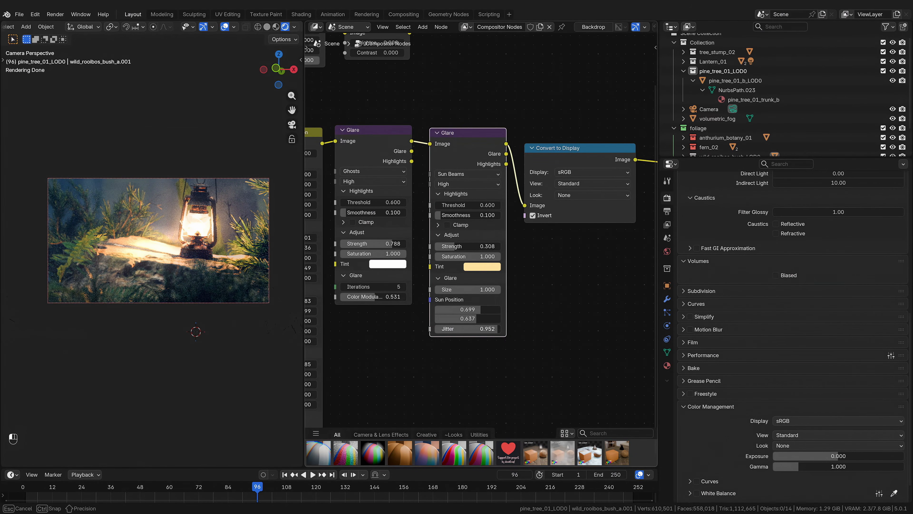
pyautogui.moveTo(498, 331); pyautogui.dragTo(436, 332)
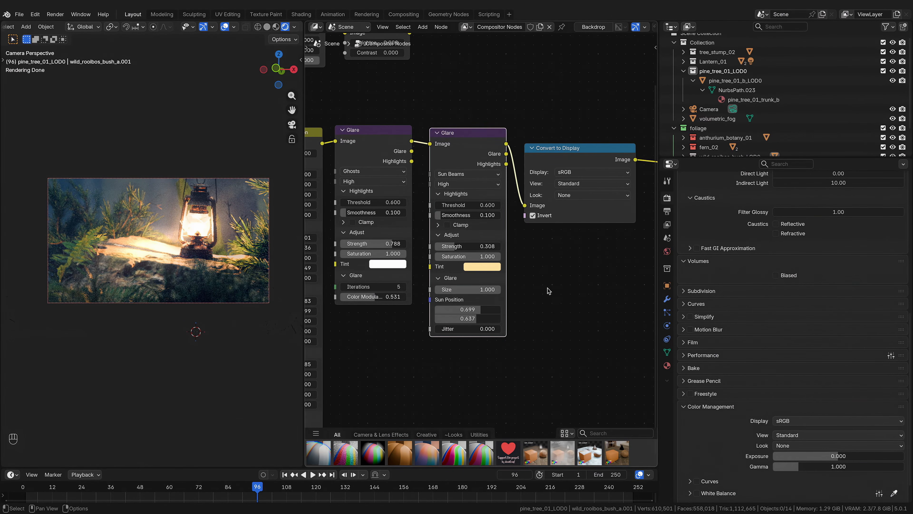
# Step: Bring lens_overlay.jpg from the 1 - Basic Compositing folder in File Explorer into the compositor as an image node above the glare chain
pyautogui.scroll(-2, 542, 273)
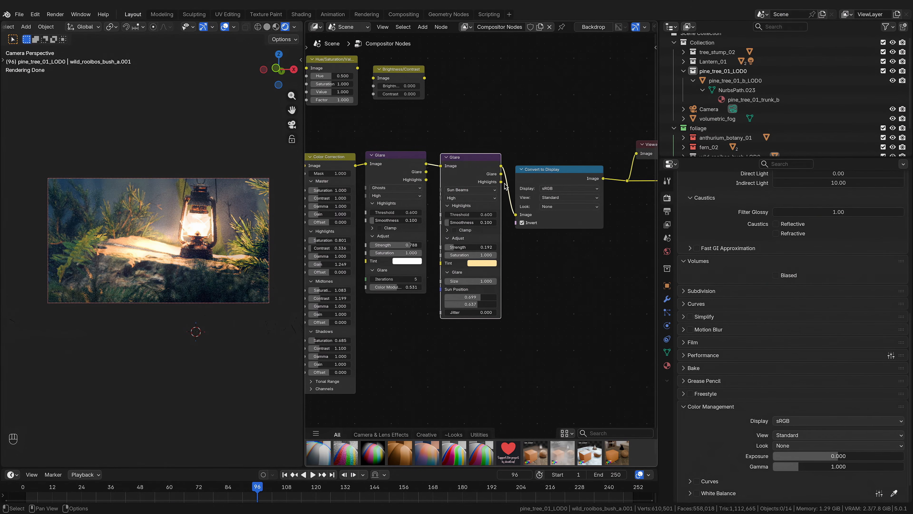
pyautogui.scroll(-2, 532, 275)
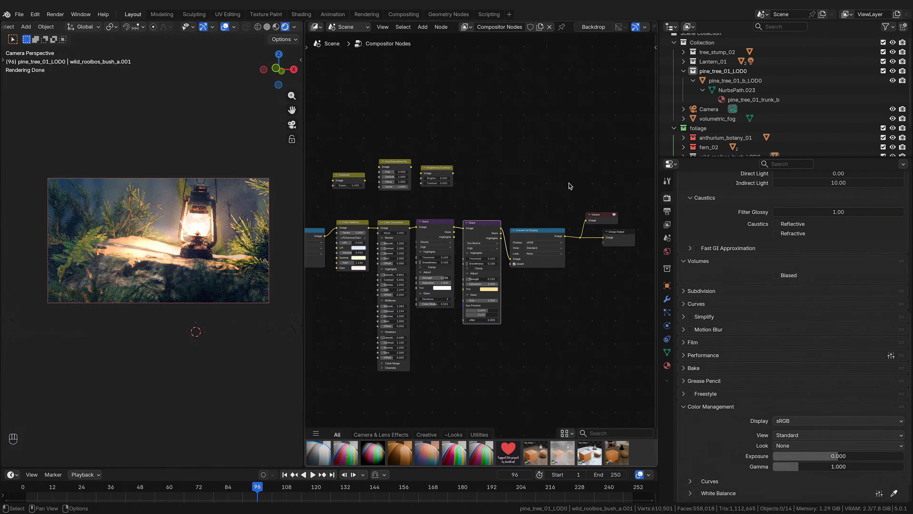
pyautogui.click(627, 506)
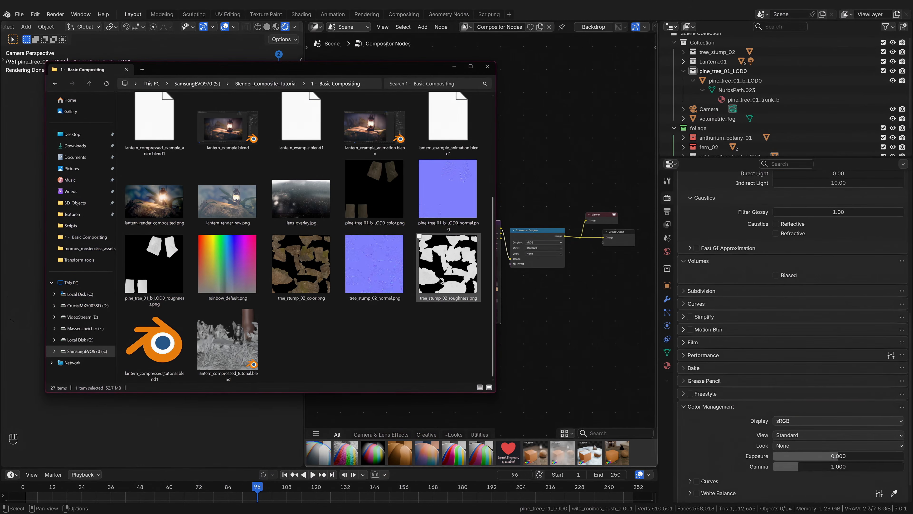
pyautogui.scroll(3, 297, 256)
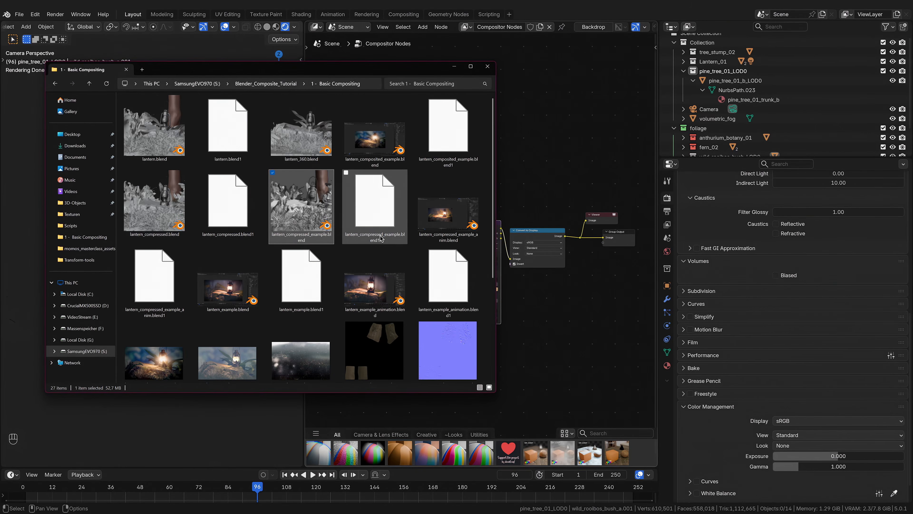
pyautogui.scroll(-2, 320, 239)
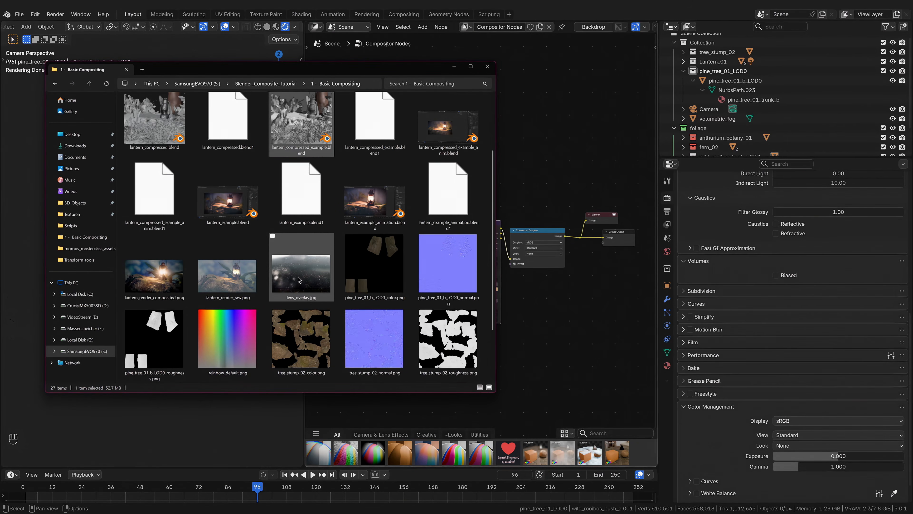
pyautogui.moveTo(298, 279); pyautogui.dragTo(556, 147)
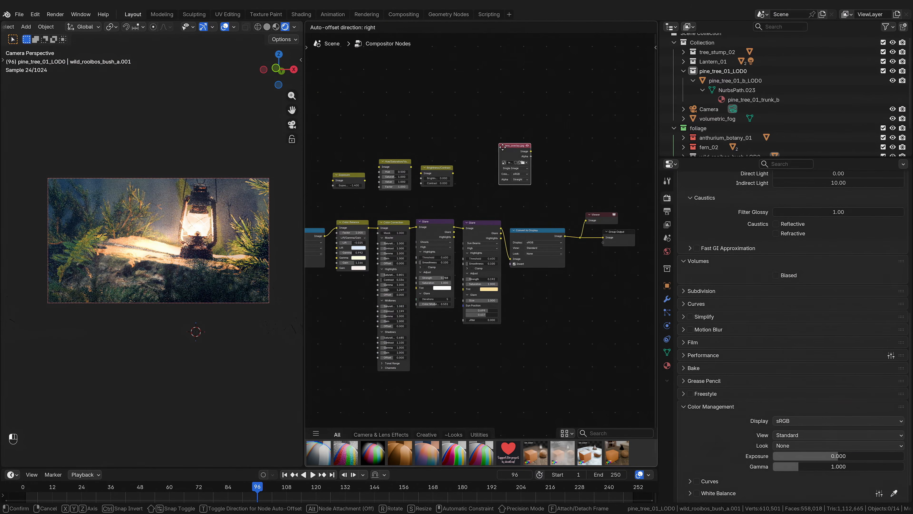
pyautogui.click(486, 150)
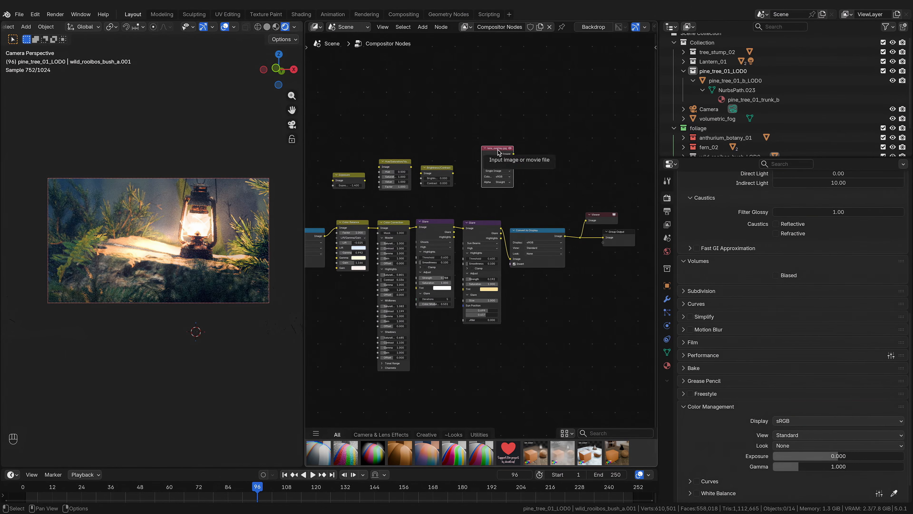
# Step: Route the lens_overlay.jpg image to the Viewer and inspect how the overlay fills the camera frame
pyautogui.press('ctrl')
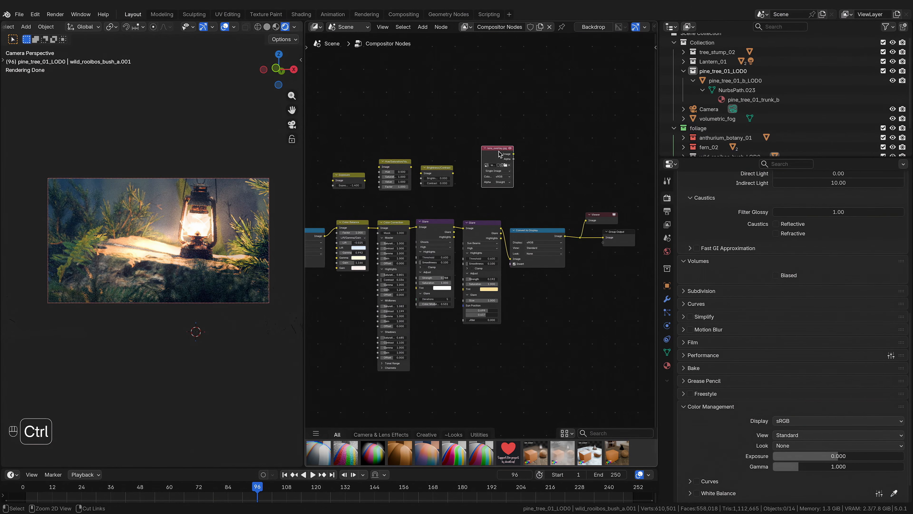
pyautogui.press('shift')
pyautogui.keyDown('ctrl'); pyautogui.keyDown('shift'); pyautogui.click(499, 154); pyautogui.keyUp('shift'); pyautogui.keyUp('ctrl')
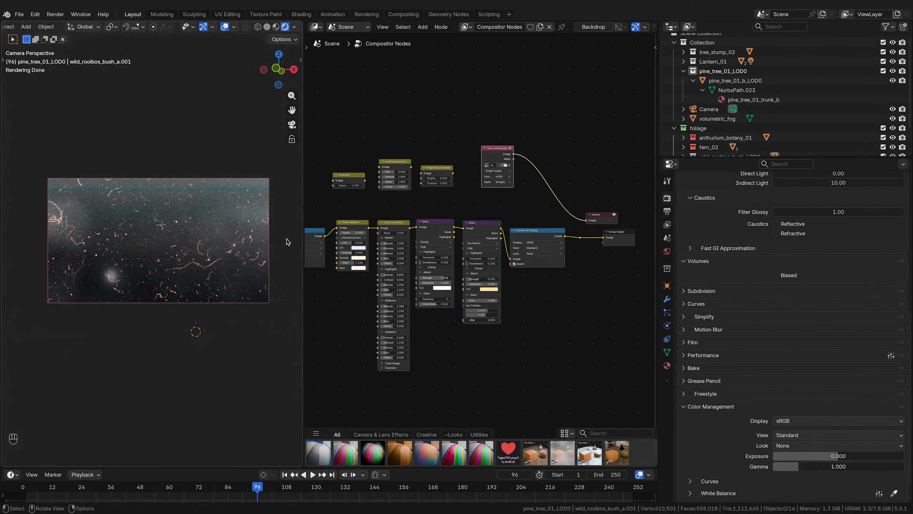
pyautogui.scroll(2, 278, 261)
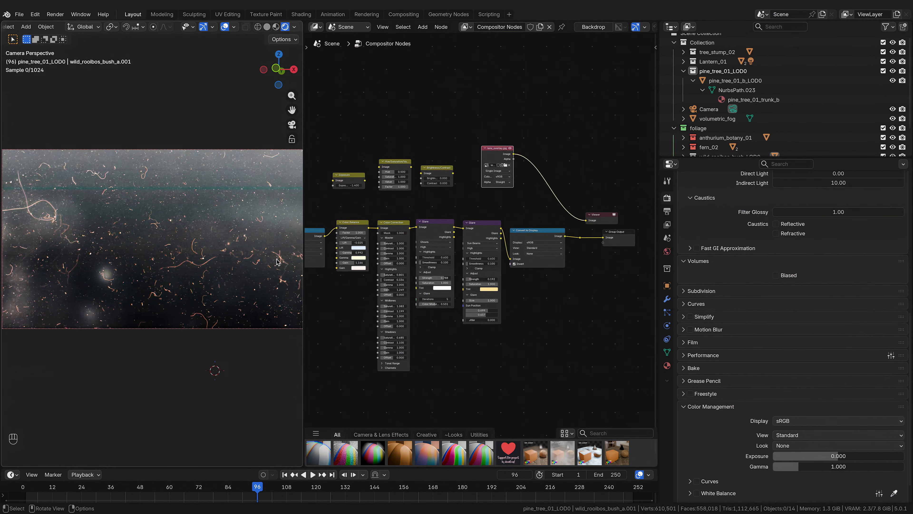
pyautogui.scroll(-4, 278, 261)
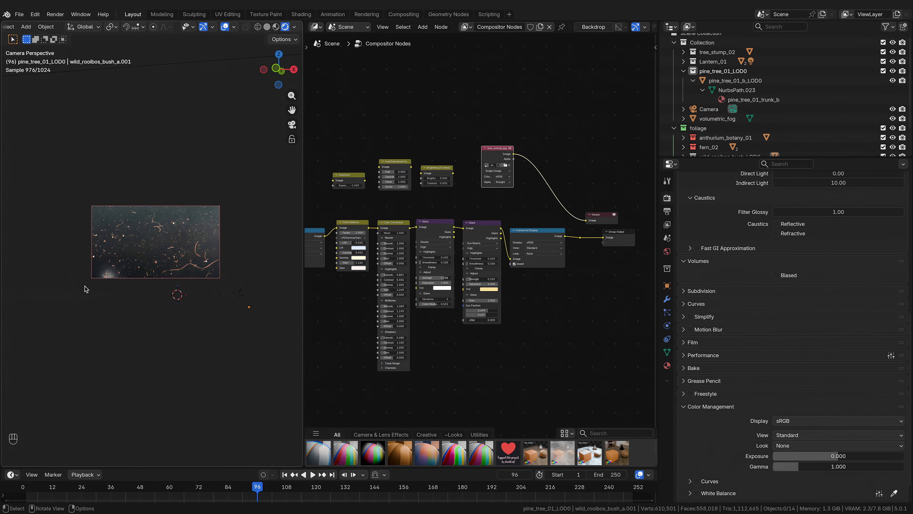
pyautogui.scroll(2, 264, 258)
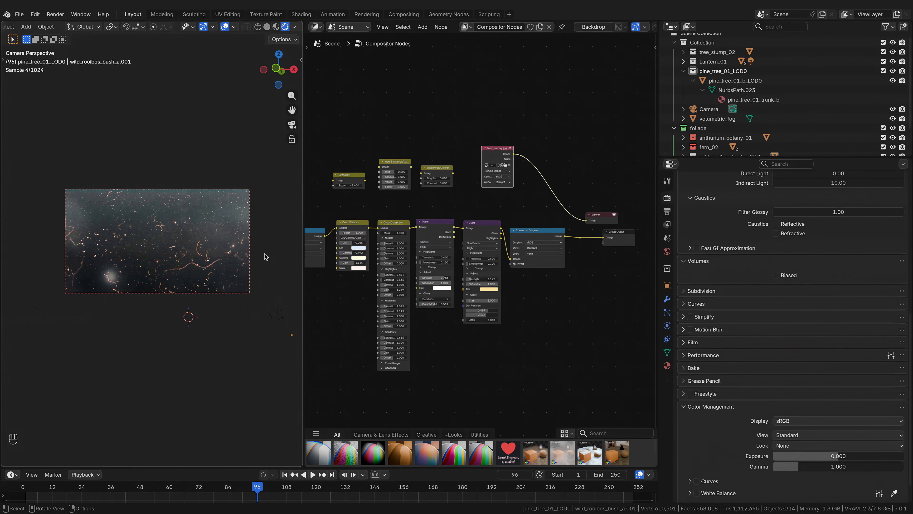
pyautogui.scroll(2, 265, 256)
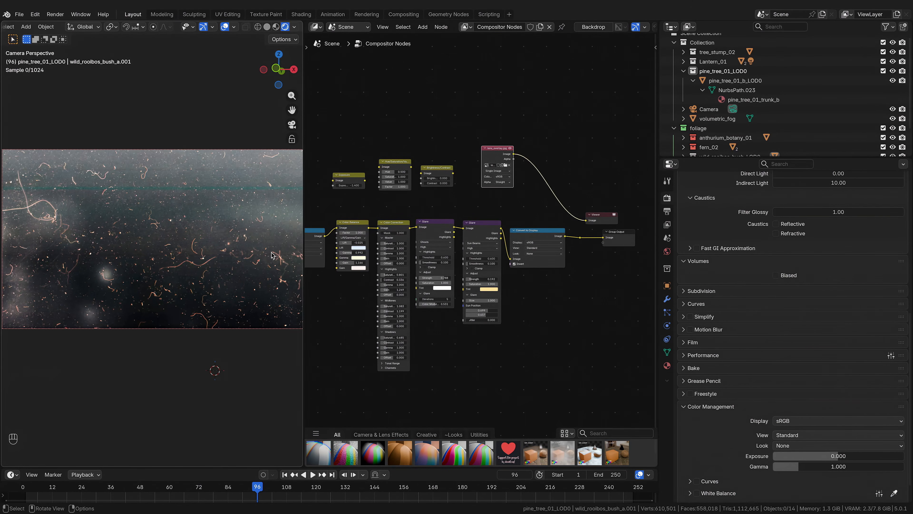
pyautogui.scroll(-1, 272, 255)
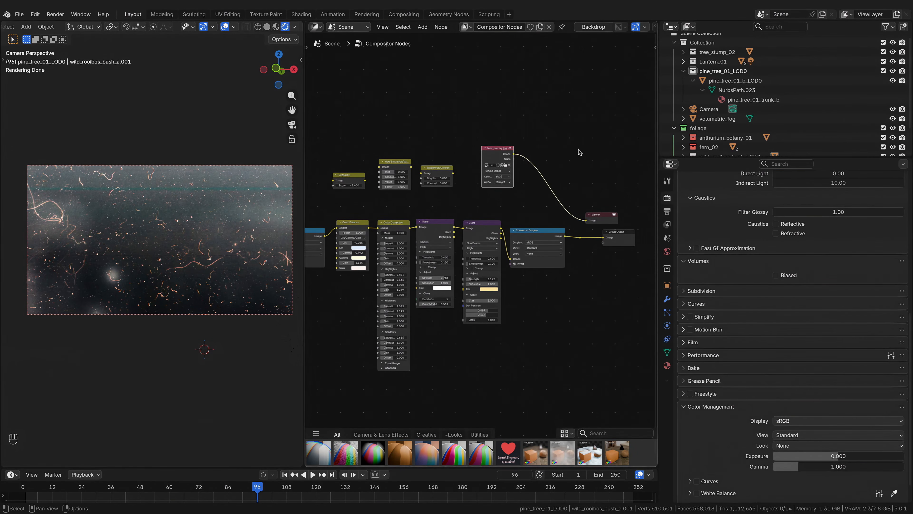
# Step: Add a Scale node between the lens_overlay.jpg image and the Viewer
pyautogui.moveTo(579, 149); pyautogui.dragTo(520, 162, button='middle')
pyautogui.scroll(2, 513, 168)
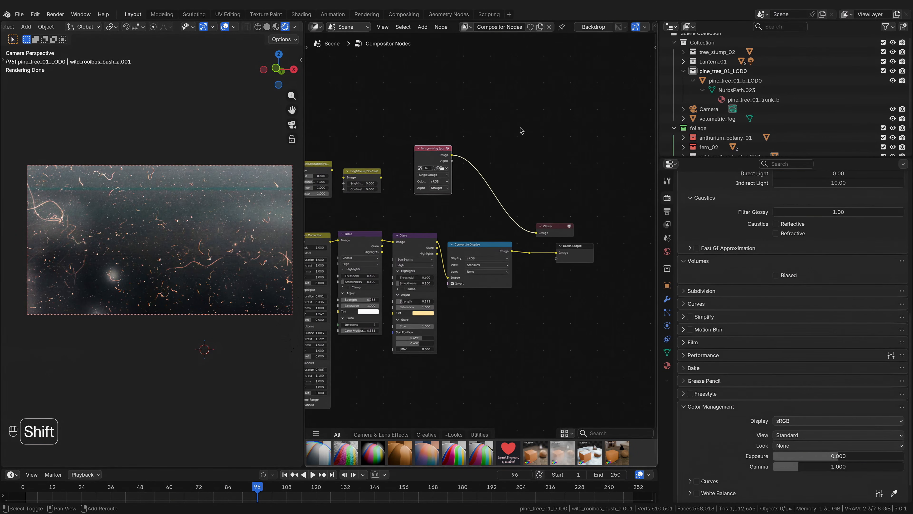
pyautogui.hotkey('shift', 'a')
pyautogui.write('scqa')
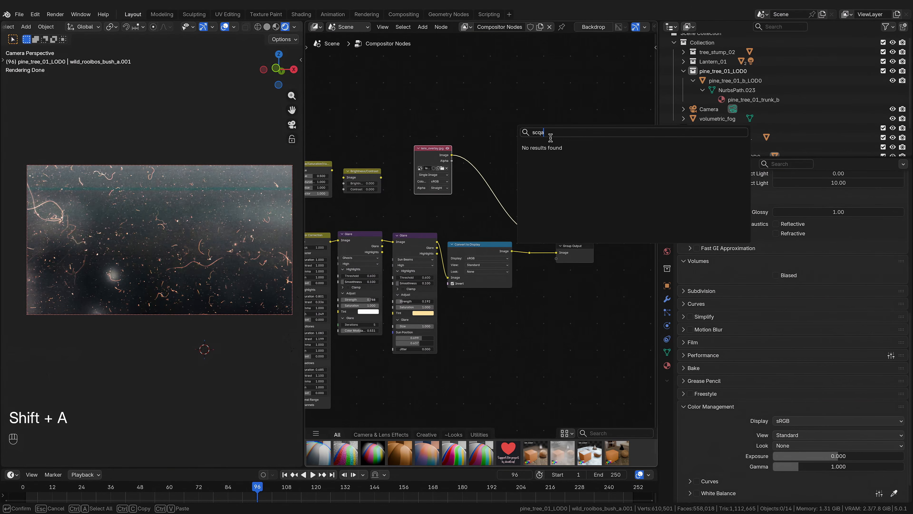
pyautogui.press('BackSpace')
pyautogui.click(551, 165)
pyautogui.click(472, 160)
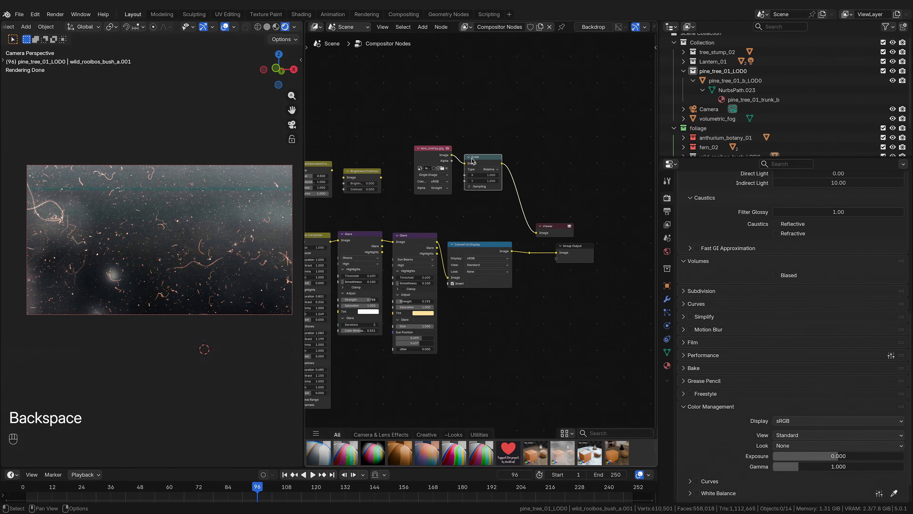
pyautogui.scroll(5, 507, 175)
pyautogui.moveTo(507, 175); pyautogui.dragTo(500, 164)
pyautogui.moveTo(501, 164); pyautogui.dragTo(466, 184, button='middle')
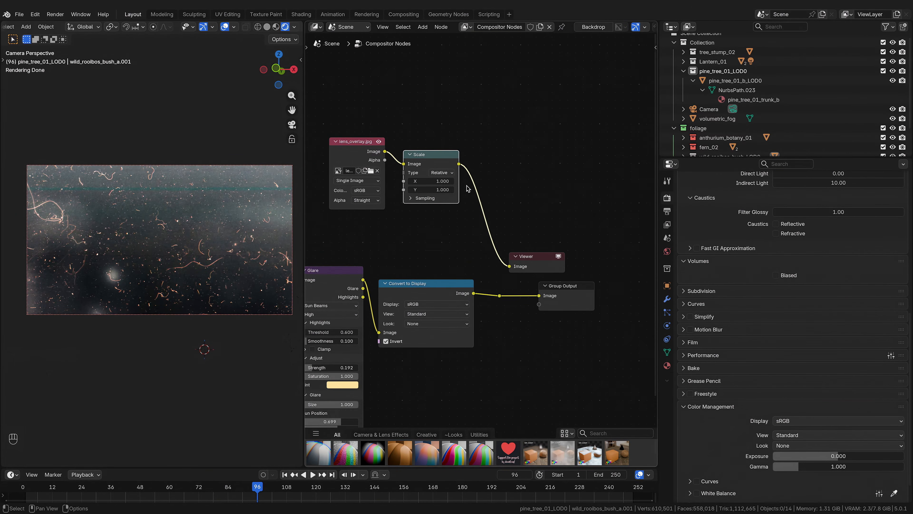
# Step: Set the Scale node's type to Render Size and check that the overlay follows the camera frame
pyautogui.click(452, 174)
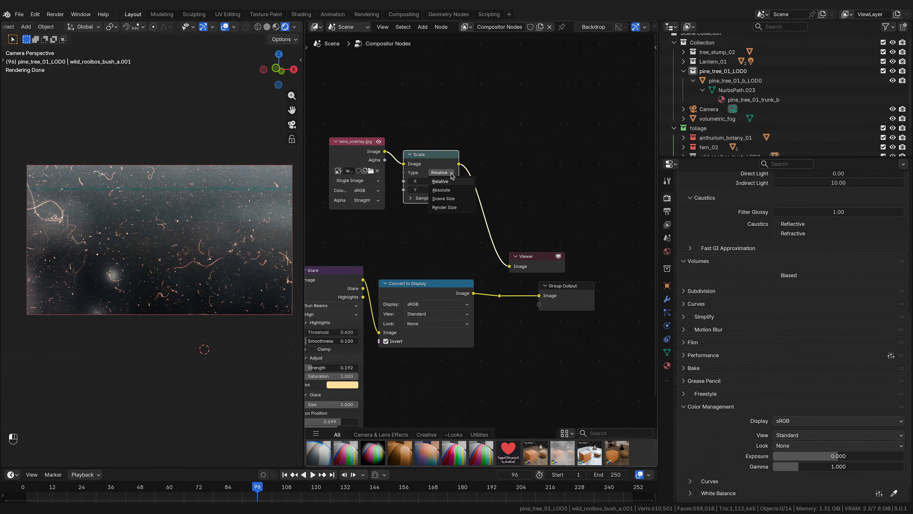
pyautogui.click(444, 207)
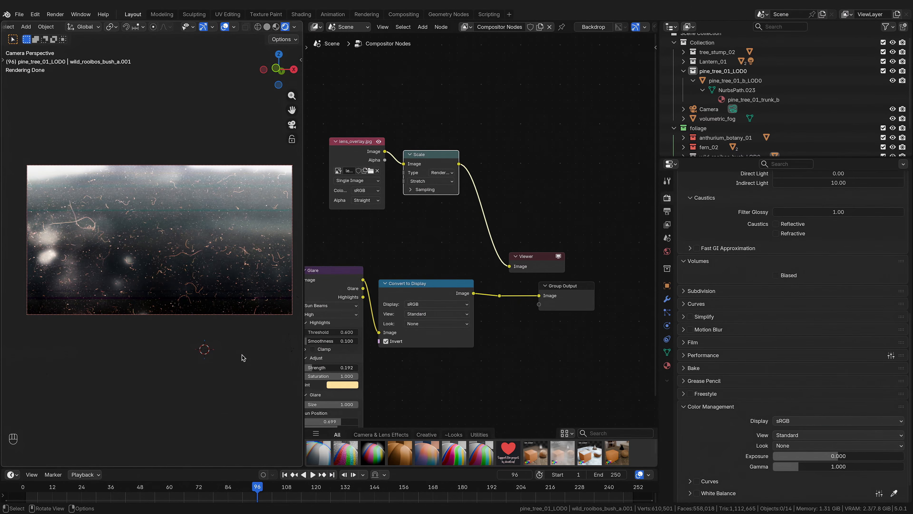
pyautogui.scroll(-2, 244, 358)
pyautogui.scroll(-2, 244, 357)
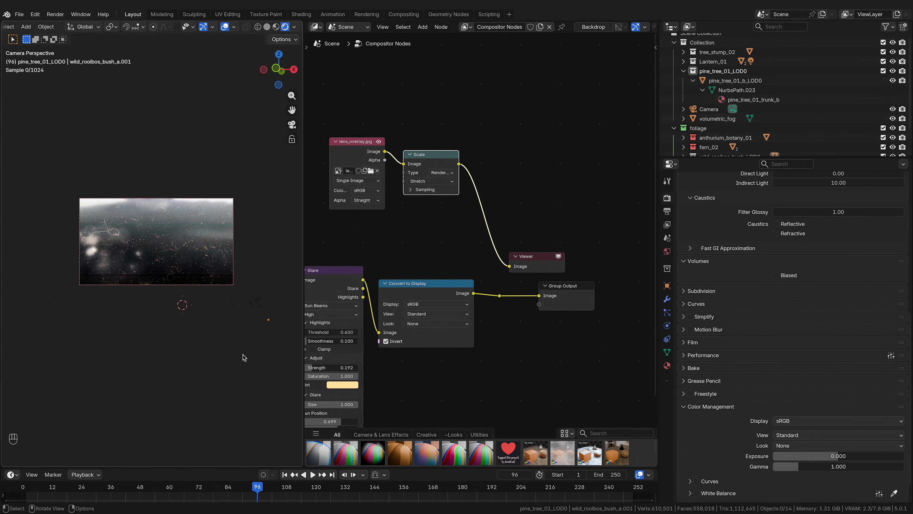
pyautogui.scroll(3, 244, 357)
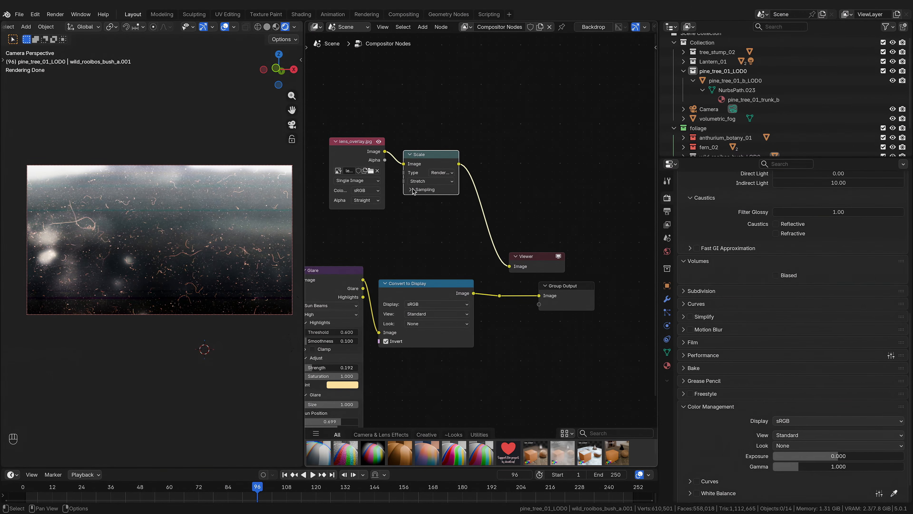
# Step: Try the Fit frame type on the Scale node, and set it to Crop
pyautogui.click(432, 181)
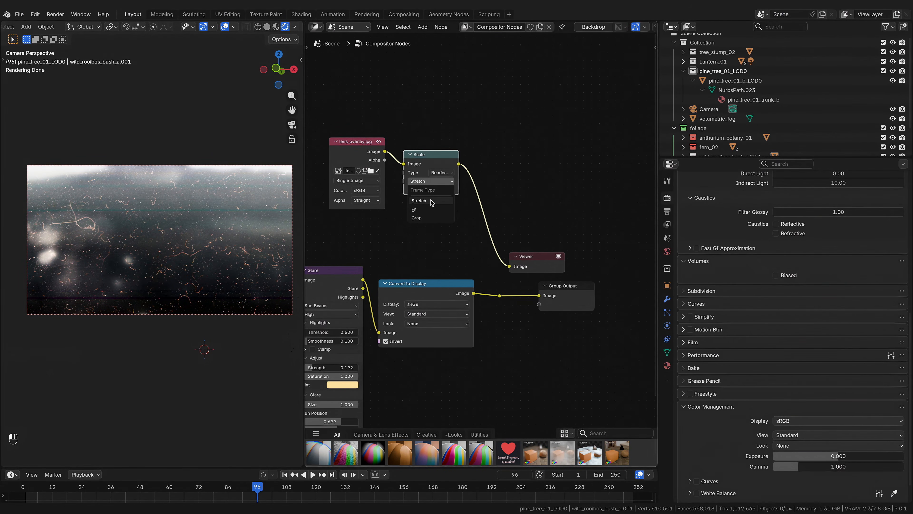
pyautogui.click(415, 209)
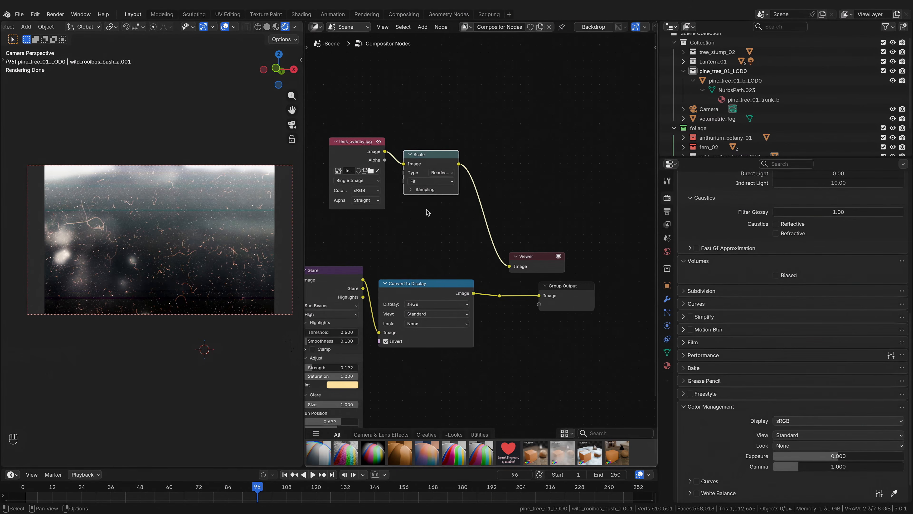
pyautogui.click(426, 181)
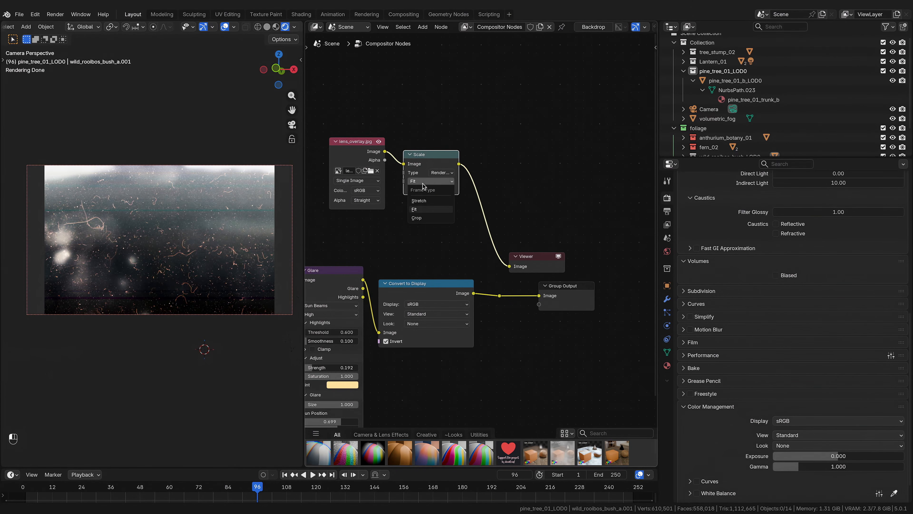
pyautogui.click(425, 218)
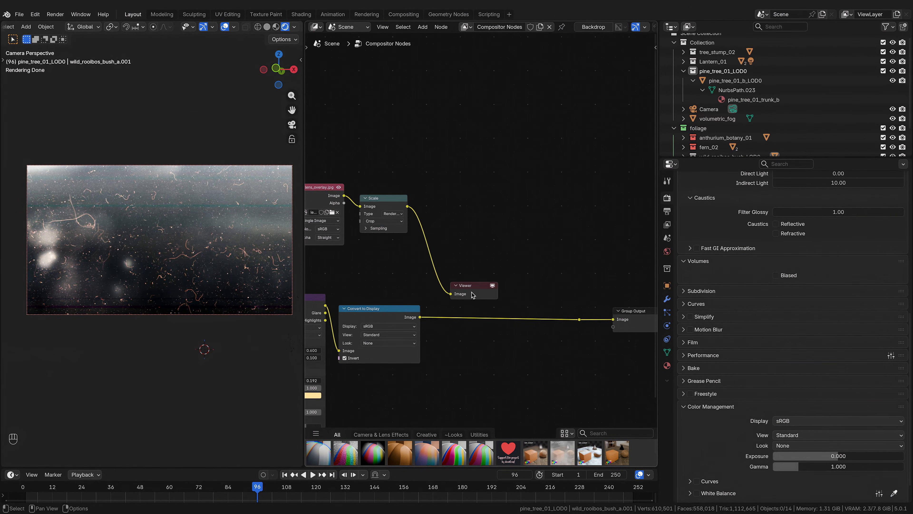
# Step: Move the Viewer out of the way and insert a color Mix node between Convert to Display and the Group Output
pyautogui.moveTo(473, 291); pyautogui.dragTo(557, 225)
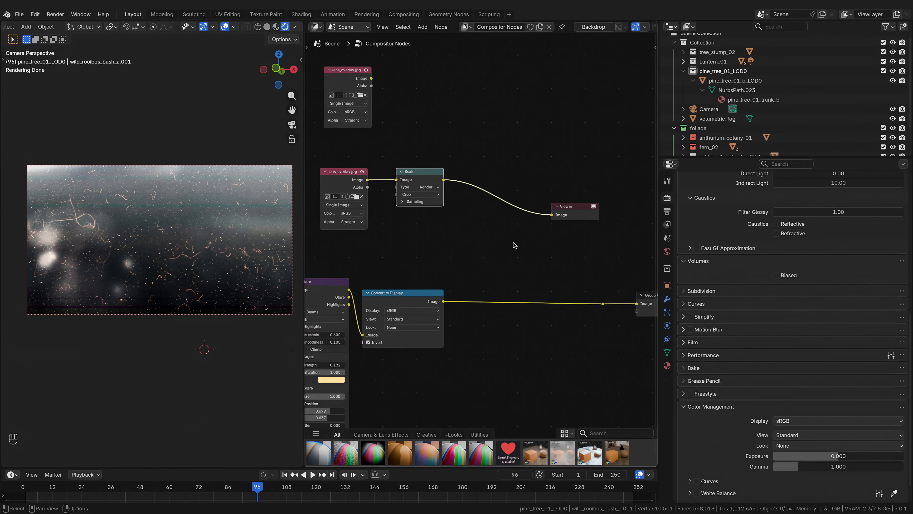
pyautogui.hotkey('shift', 'a')
pyautogui.click(489, 236)
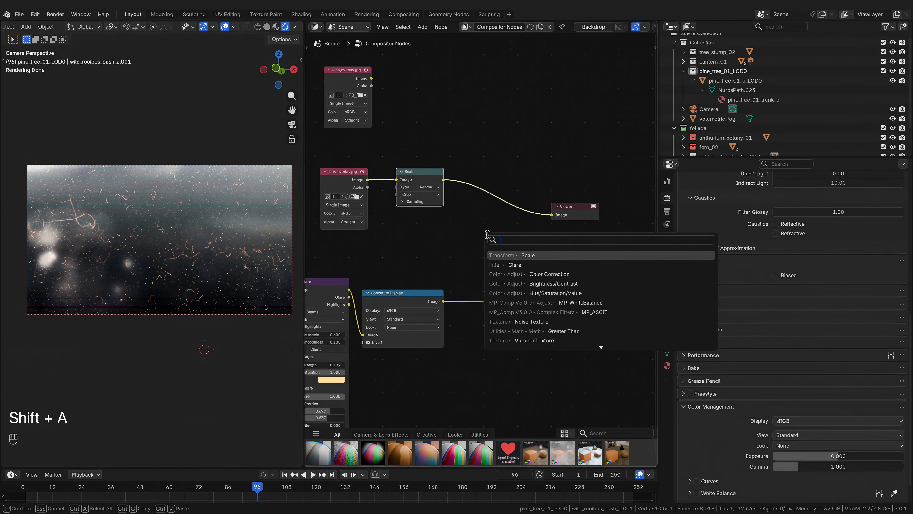
pyautogui.write('mix')
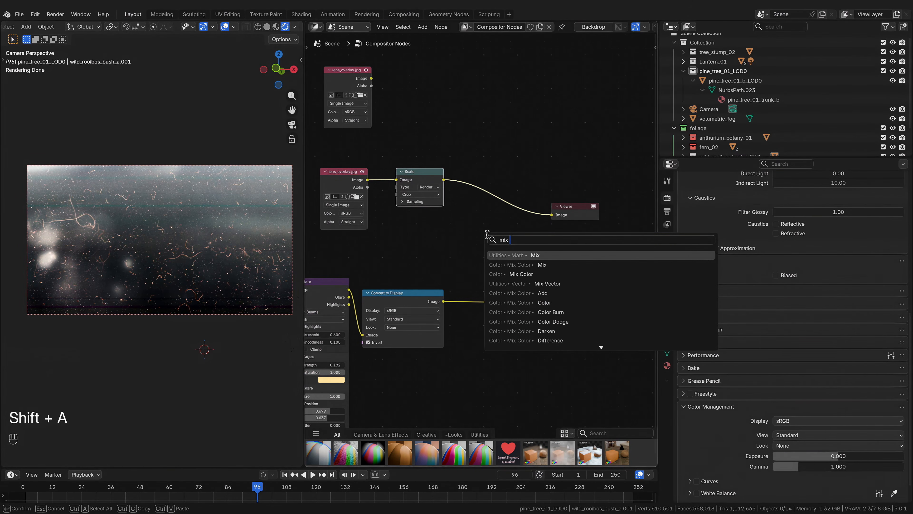
pyautogui.click(542, 264)
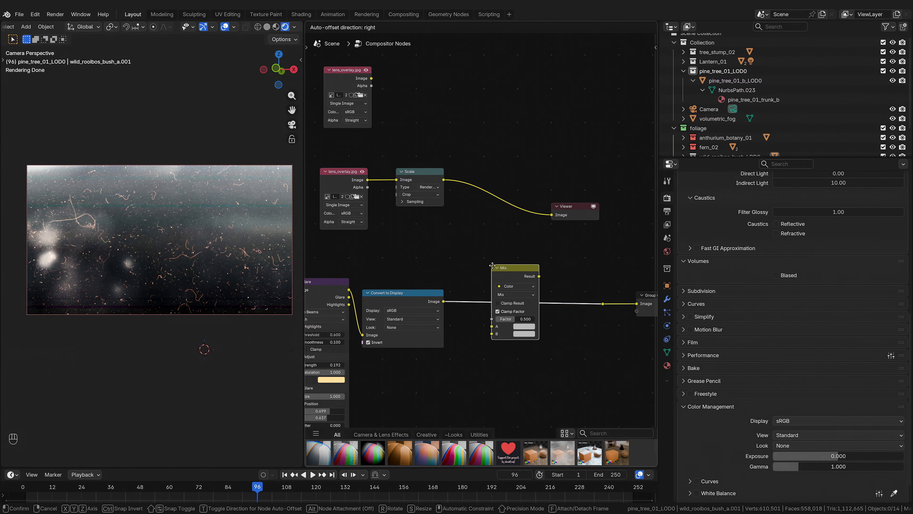
pyautogui.click(494, 268)
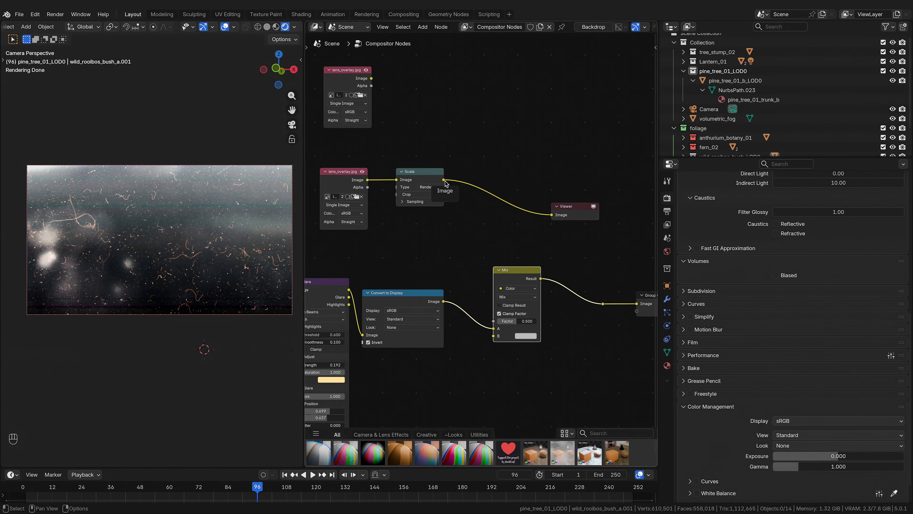
# Step: Connect the Scale node's image to the Mix node's B input and preview the final output through the Viewer
pyautogui.moveTo(444, 179); pyautogui.dragTo(496, 338)
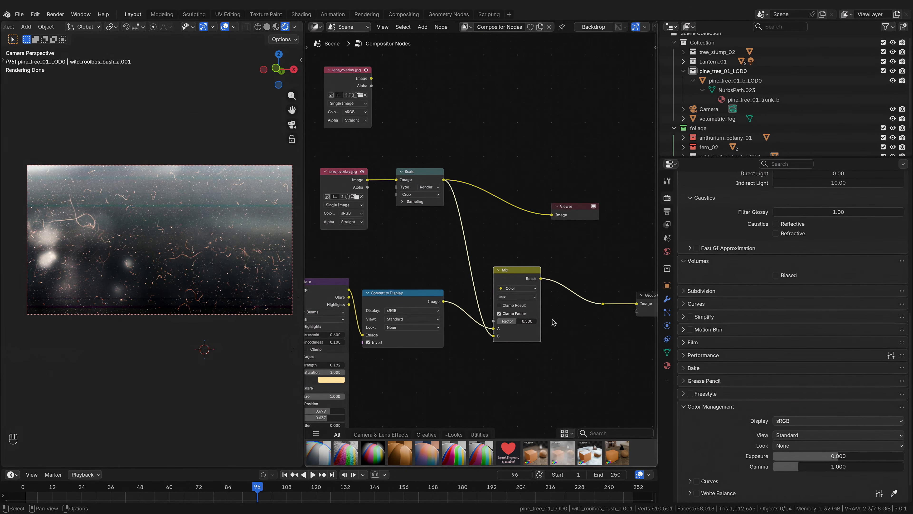
pyautogui.moveTo(552, 322); pyautogui.dragTo(461, 314, button='middle')
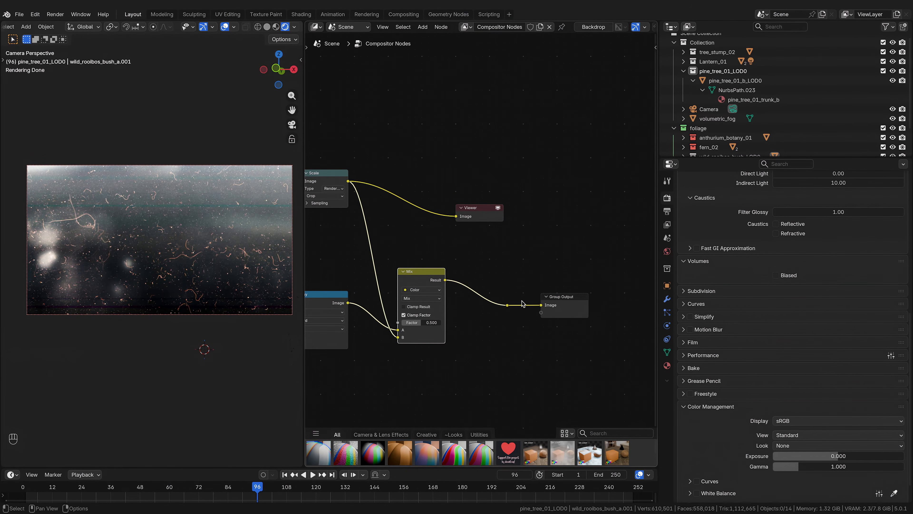
pyautogui.keyDown('ctrl'); pyautogui.keyDown('shift'); pyautogui.click(509, 306); pyautogui.keyUp('shift'); pyautogui.keyUp('ctrl')
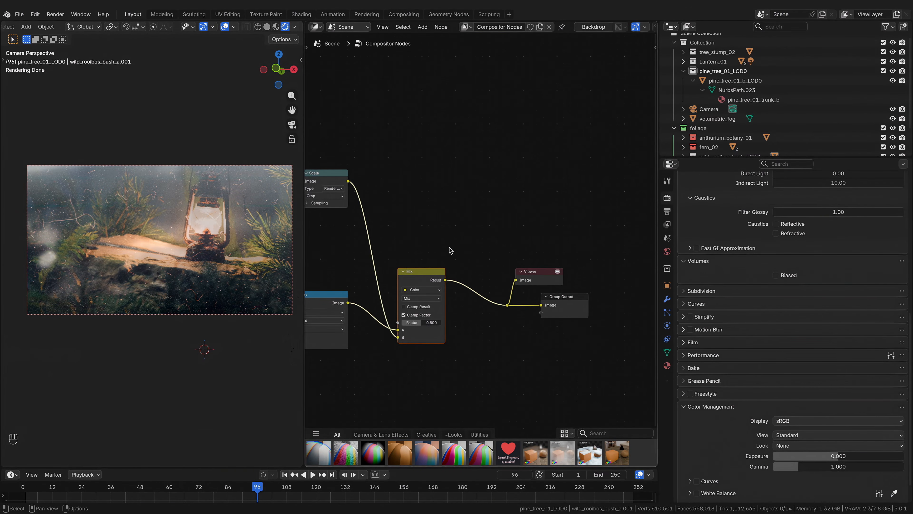
# Step: Set the Mix node's blending mode to Add with a factor of 0.585, and shift the node closer to the Group Output
pyautogui.moveTo(461, 286); pyautogui.dragTo(496, 292, button='middle')
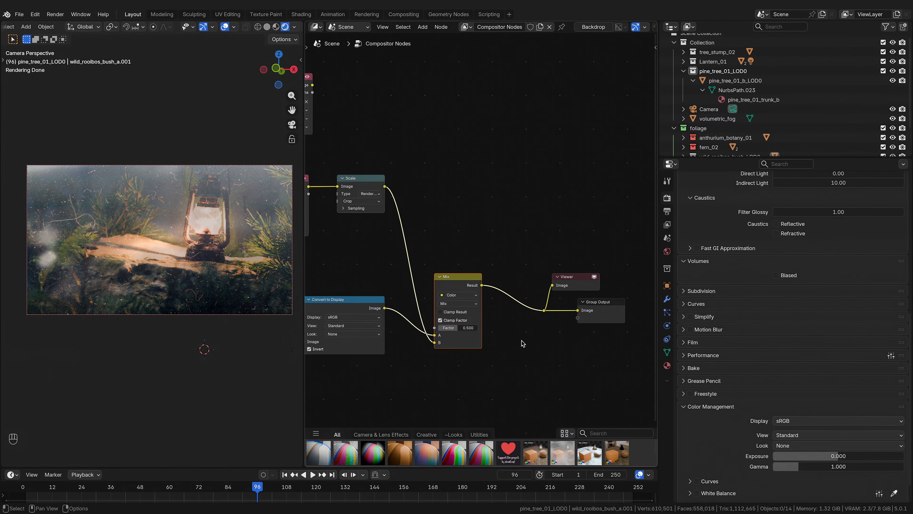
pyautogui.moveTo(477, 326)
pyautogui.mouseDown()
pyautogui.moveTo(488, 327)
pyautogui.moveTo(455, 327)
pyautogui.moveTo(507, 327)
pyautogui.moveTo(468, 331)
pyautogui.mouseUp()
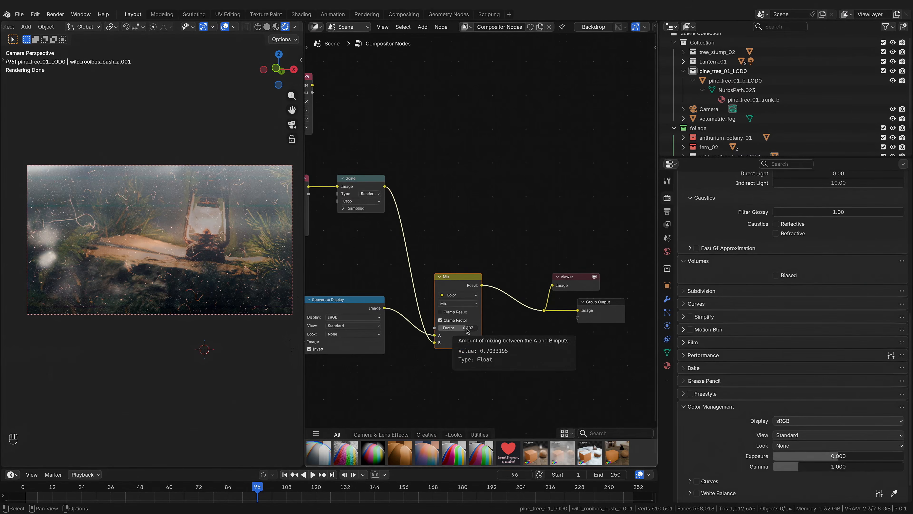
pyautogui.click(455, 305)
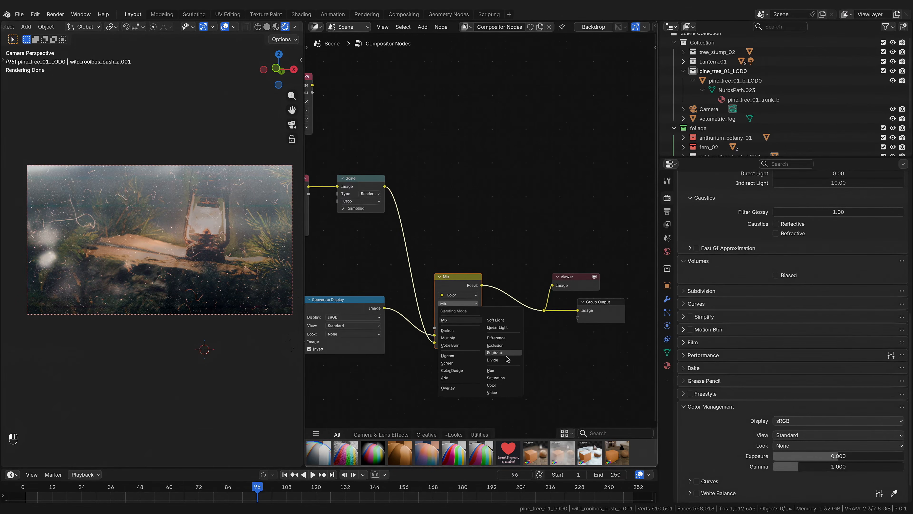
pyautogui.click(453, 377)
pyautogui.moveTo(458, 328)
pyautogui.mouseDown()
pyautogui.moveTo(449, 328)
pyautogui.moveTo(474, 330)
pyautogui.moveTo(452, 330)
pyautogui.moveTo(462, 330)
pyautogui.mouseUp()
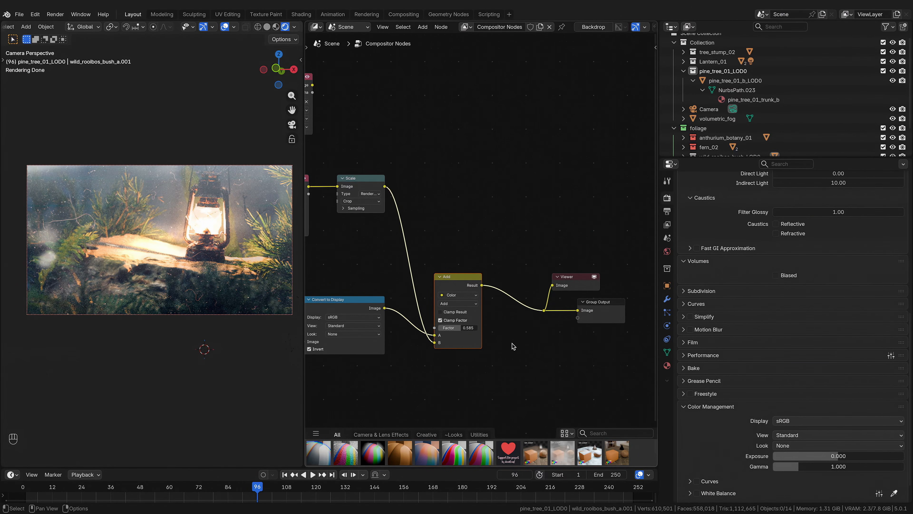
pyautogui.moveTo(512, 344); pyautogui.dragTo(535, 289, button='middle')
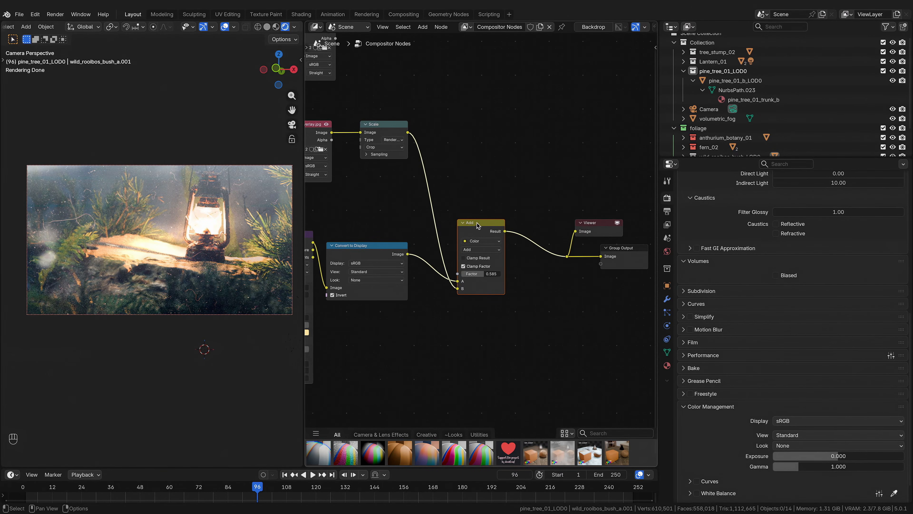
pyautogui.moveTo(477, 222); pyautogui.dragTo(496, 222)
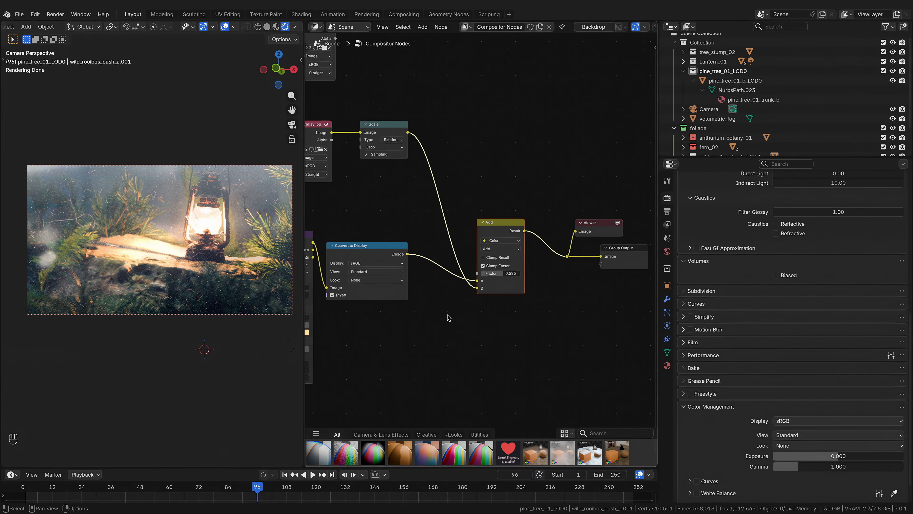
# Step: Add a Map Range node below the Add node
pyautogui.hotkey('shift', 'a')
pyautogui.write('map rang')
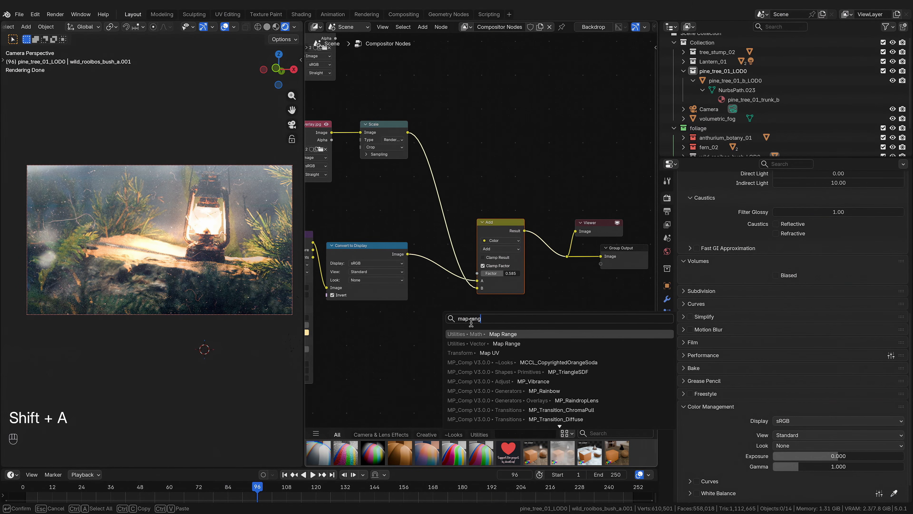
pyautogui.click(483, 333)
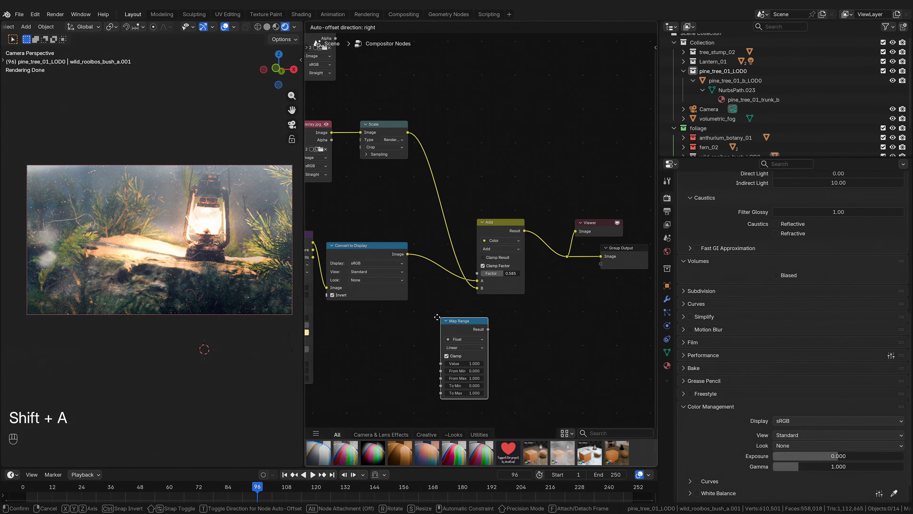
pyautogui.click(483, 333)
# Step: Add a Color Ramp node beside the Map Range node
pyautogui.hotkey('shift', 'a')
pyautogui.write('color ram')
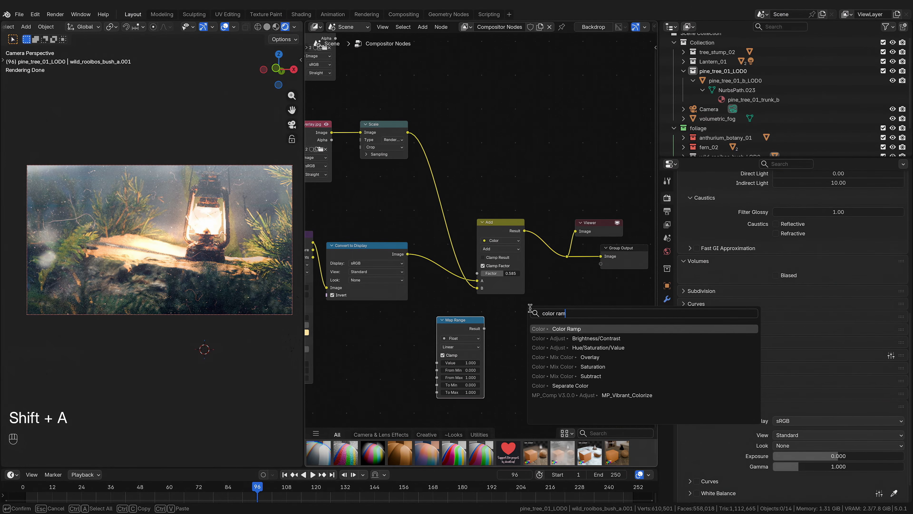
pyautogui.click(547, 327)
pyautogui.click(526, 323)
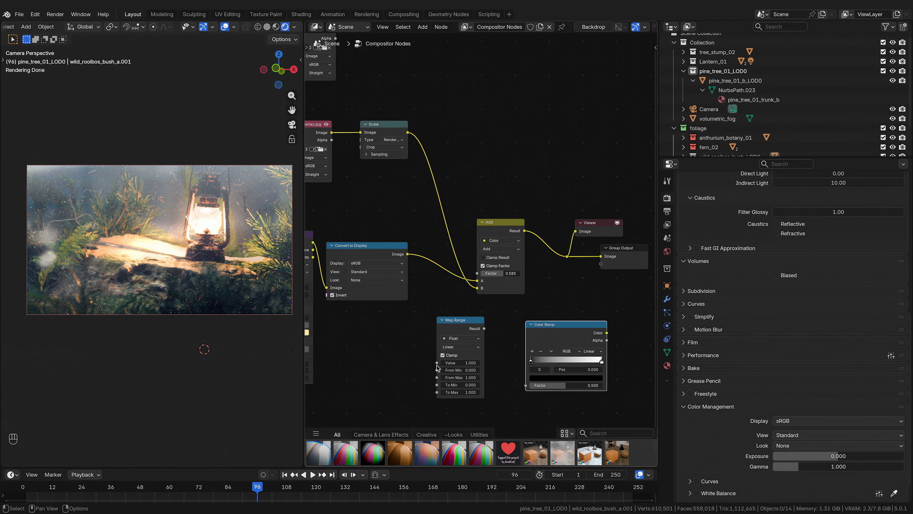
# Step: Delete the Map Range node and put the Color Ramp in its place below the Add node
pyautogui.moveTo(436, 370); pyautogui.dragTo(435, 339)
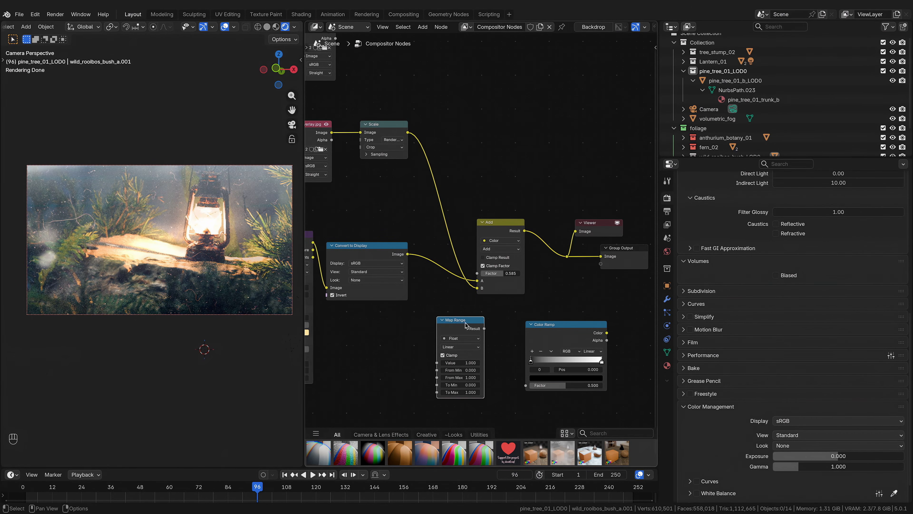
pyautogui.press('x')
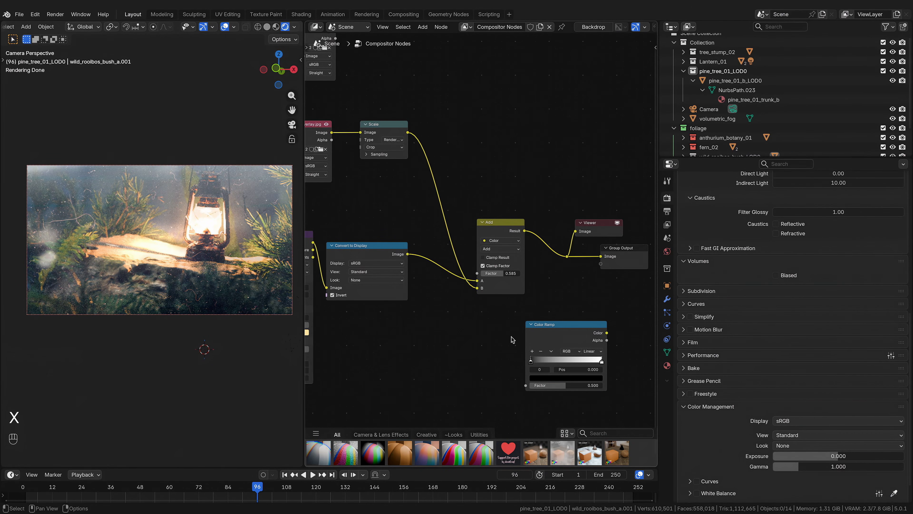
pyautogui.moveTo(563, 331); pyautogui.dragTo(474, 321)
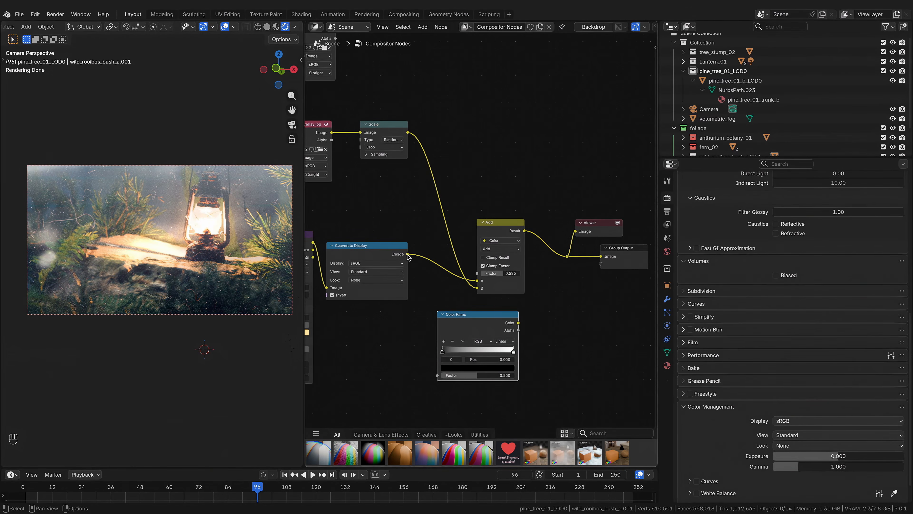
# Step: Feed the Convert to Display image into the previewed Color Ramp, with the black stop at 0.192 and the white stop at 0.756
pyautogui.moveTo(407, 254); pyautogui.dragTo(439, 376)
pyautogui.keyDown('ctrl'); pyautogui.keyDown('shift'); pyautogui.click(489, 323); pyautogui.keyUp('shift'); pyautogui.keyUp('ctrl')
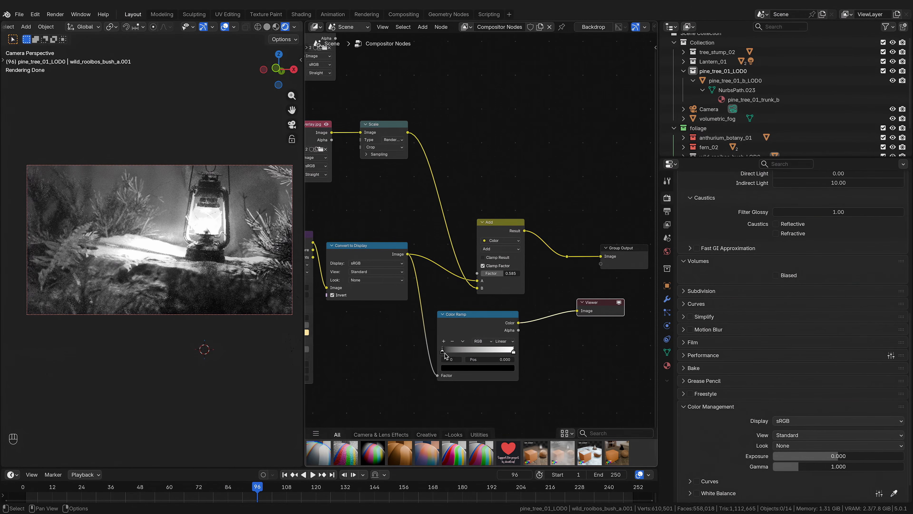
pyautogui.moveTo(443, 352); pyautogui.dragTo(448, 355)
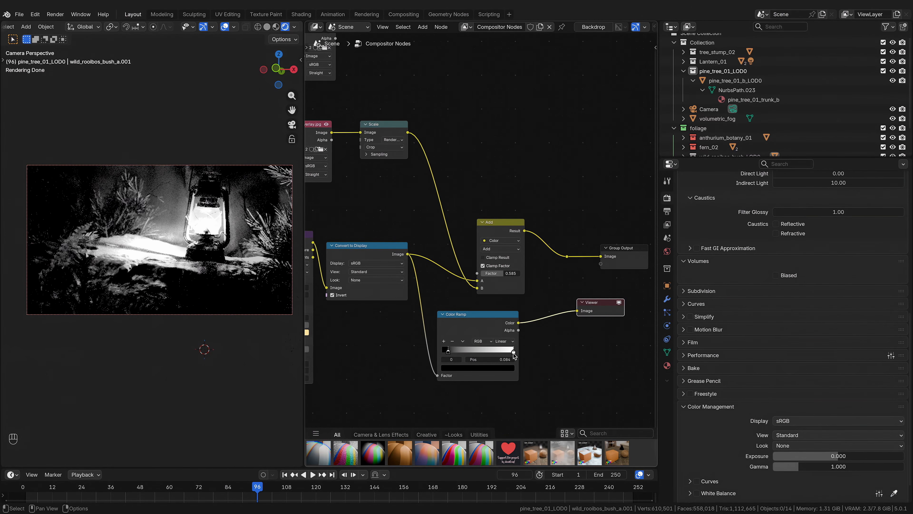
pyautogui.moveTo(513, 351); pyautogui.dragTo(505, 354)
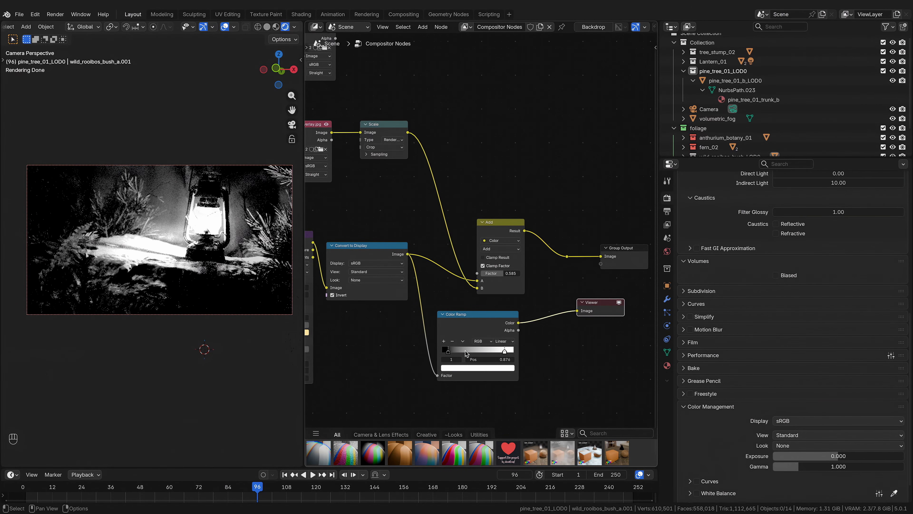
pyautogui.moveTo(448, 352); pyautogui.dragTo(453, 354)
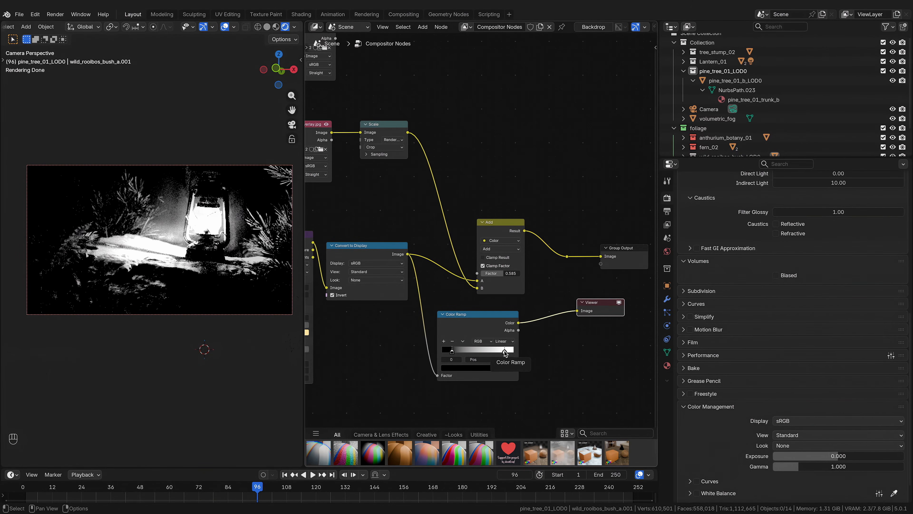
pyautogui.click(505, 351)
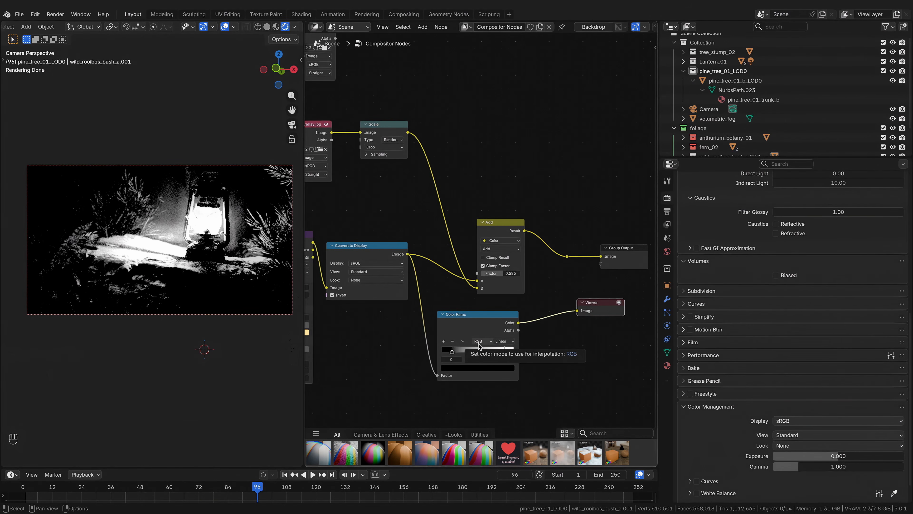
pyautogui.moveTo(452, 349); pyautogui.dragTo(457, 353)
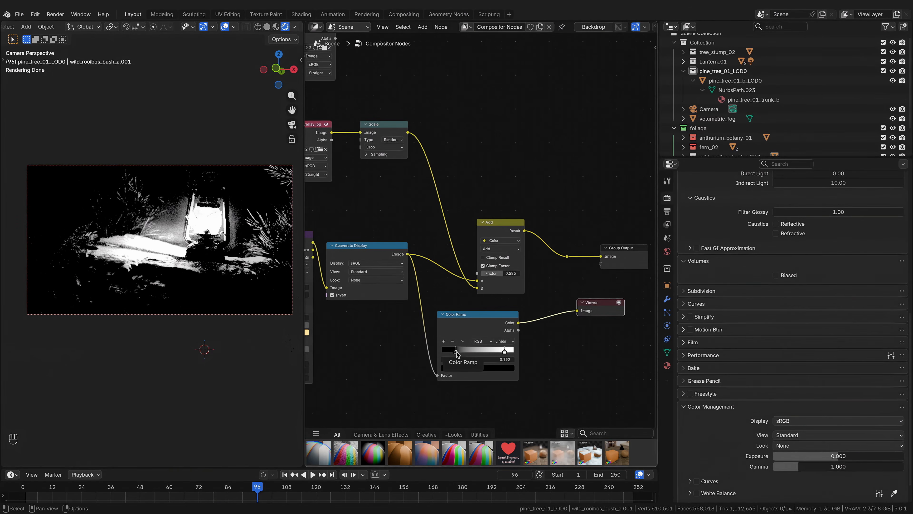
pyautogui.moveTo(505, 351); pyautogui.dragTo(496, 352)
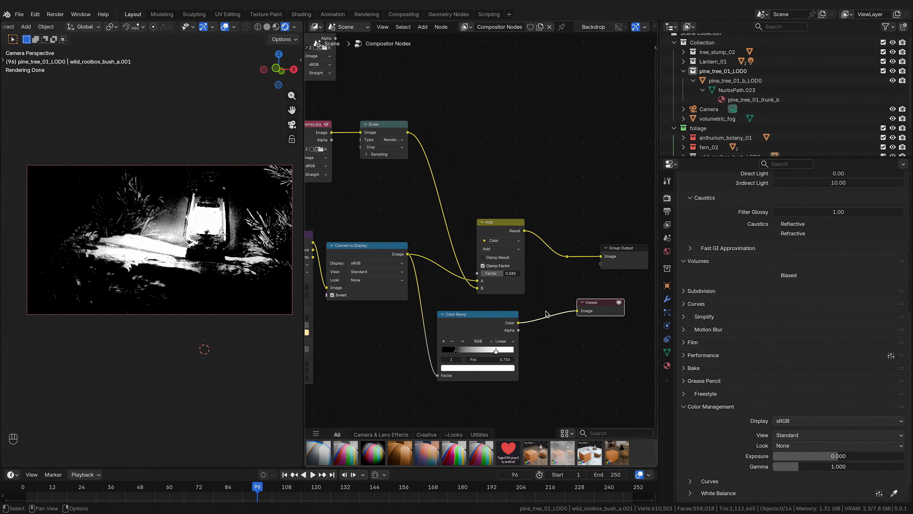
# Step: Drive the Add node's factor with the Color Ramp while viewing the final output, and move the black stop to 0.099 and the white stop lower
pyautogui.keyDown('ctrl'); pyautogui.keyDown('shift'); pyautogui.click(568, 256); pyautogui.keyUp('shift'); pyautogui.keyUp('ctrl')
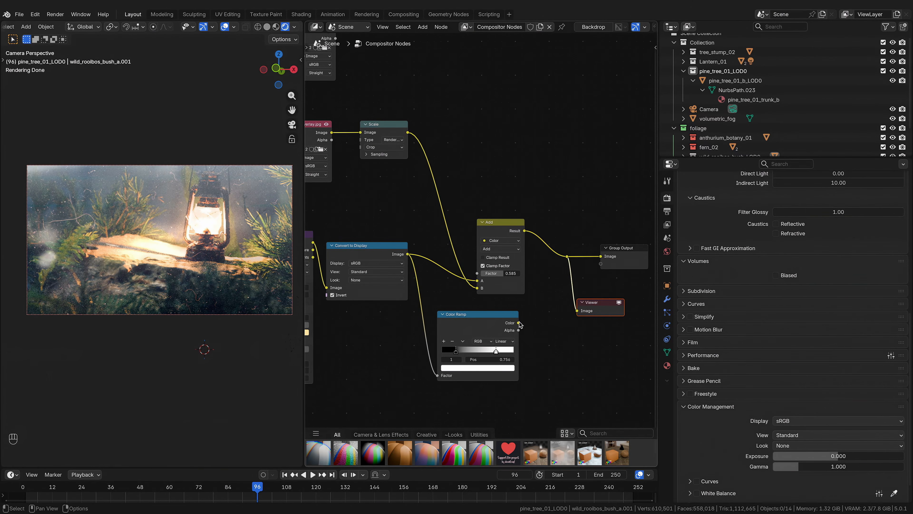
pyautogui.moveTo(519, 323); pyautogui.dragTo(477, 274)
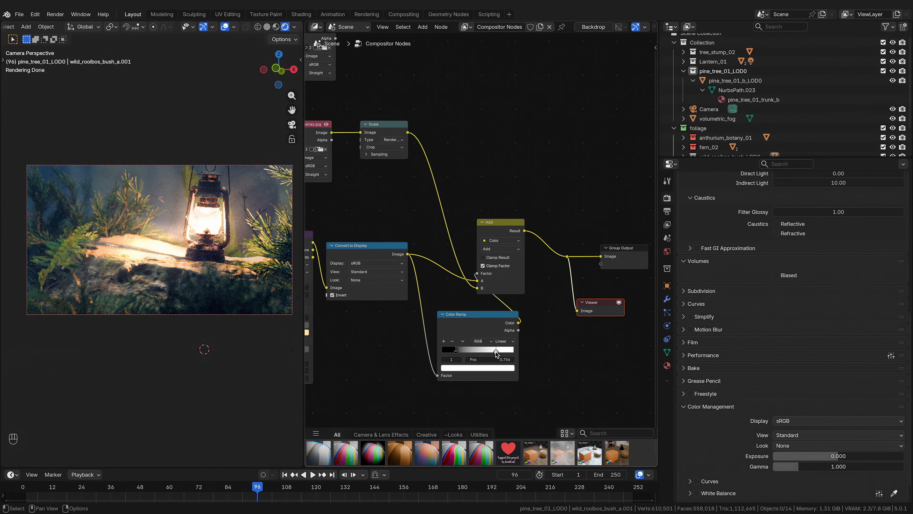
pyautogui.moveTo(496, 352); pyautogui.dragTo(451, 353)
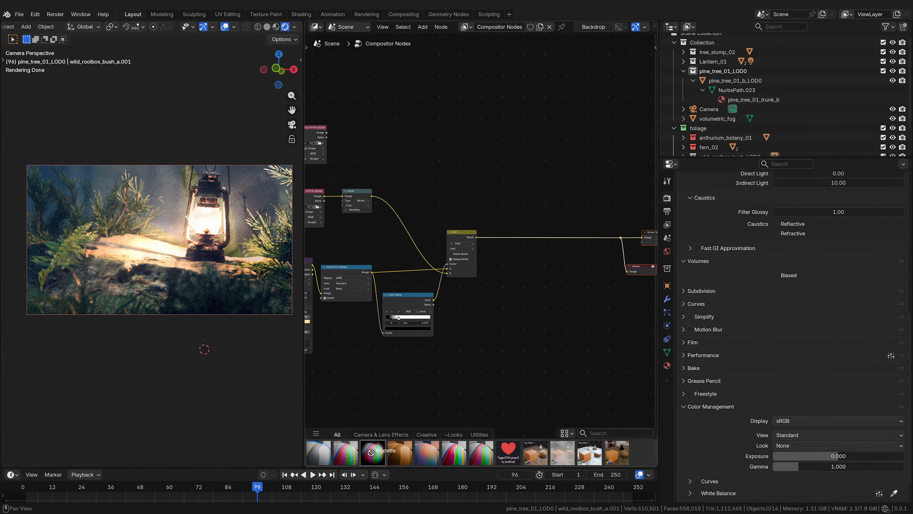
# Step: Insert a Vignette node between the Add node and the output, with a factor of about 0.95 and a feather of about 0.68
pyautogui.moveTo(384, 447); pyautogui.dragTo(520, 275)
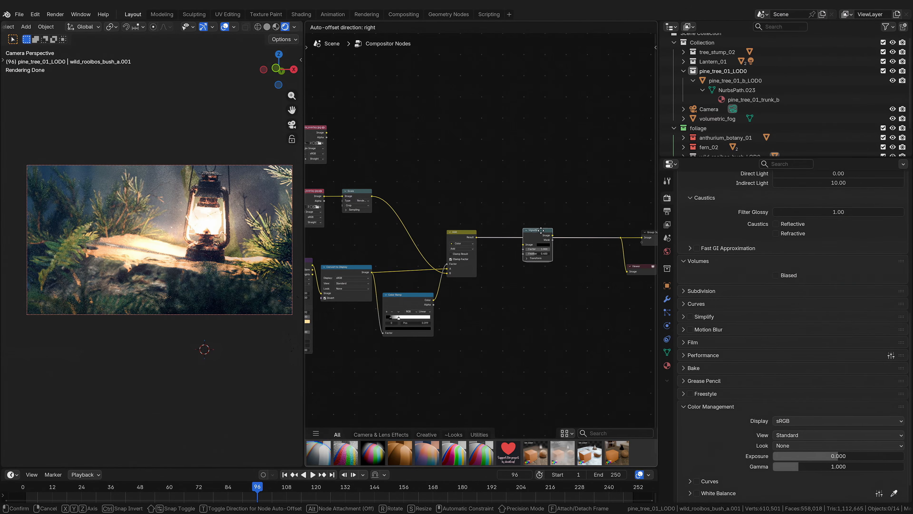
pyautogui.click(521, 225)
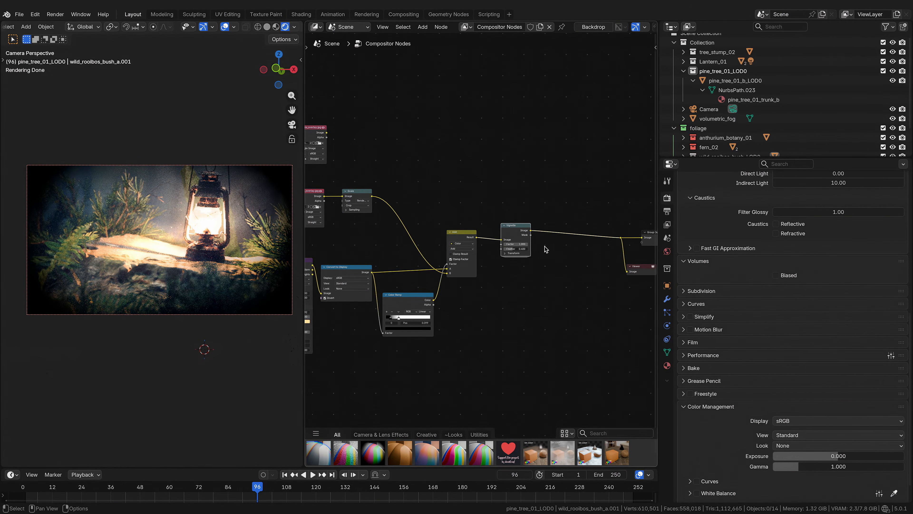
pyautogui.scroll(1, 545, 249)
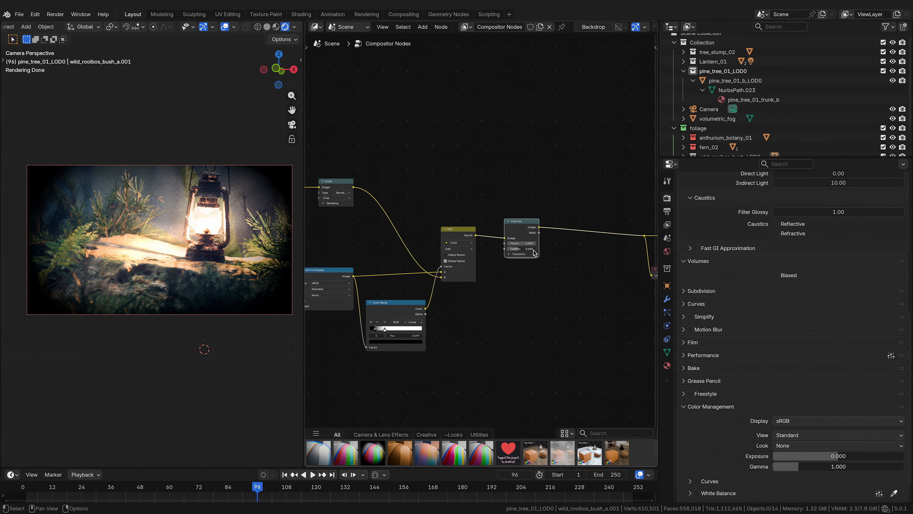
pyautogui.moveTo(534, 250); pyautogui.dragTo(516, 243)
pyautogui.click(526, 254)
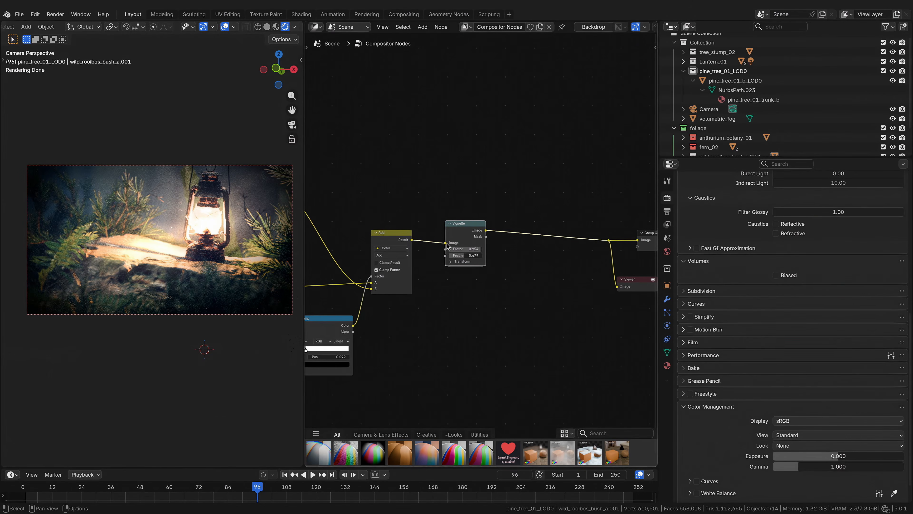
# Step: Bypass the Vignette node by linking the Add result straight to the output, and set the Vignette aside below the Viewer
pyautogui.moveTo(446, 243); pyautogui.dragTo(608, 240)
pyautogui.moveTo(466, 228); pyautogui.dragTo(620, 344)
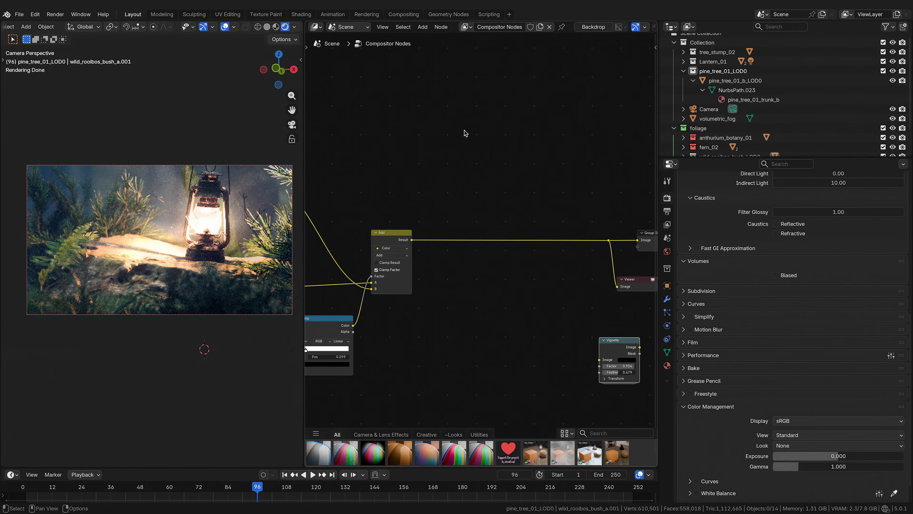
# Step: Add an Ellipse Mask node above the Add node and preview it with a size of about 0.41 by 0.36
pyautogui.hotkey('shift', 'a')
pyautogui.click(457, 126)
pyautogui.write('ellipse')
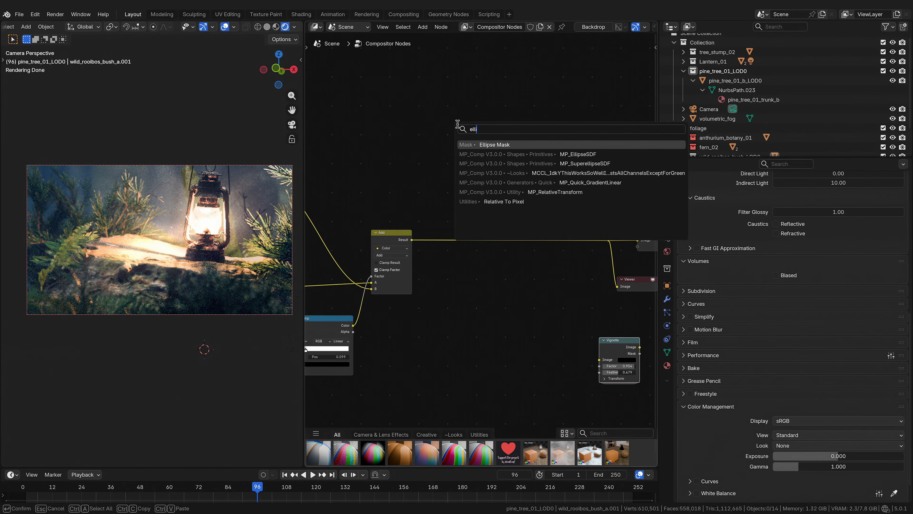
pyautogui.click(503, 144)
pyautogui.click(465, 113)
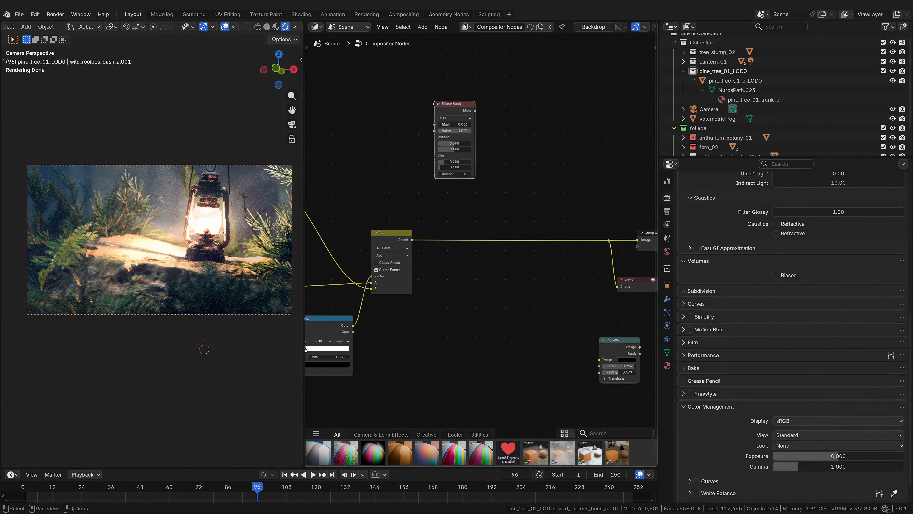
pyautogui.keyDown('ctrl'); pyautogui.keyDown('shift'); pyautogui.click(465, 113); pyautogui.keyUp('shift'); pyautogui.keyUp('ctrl')
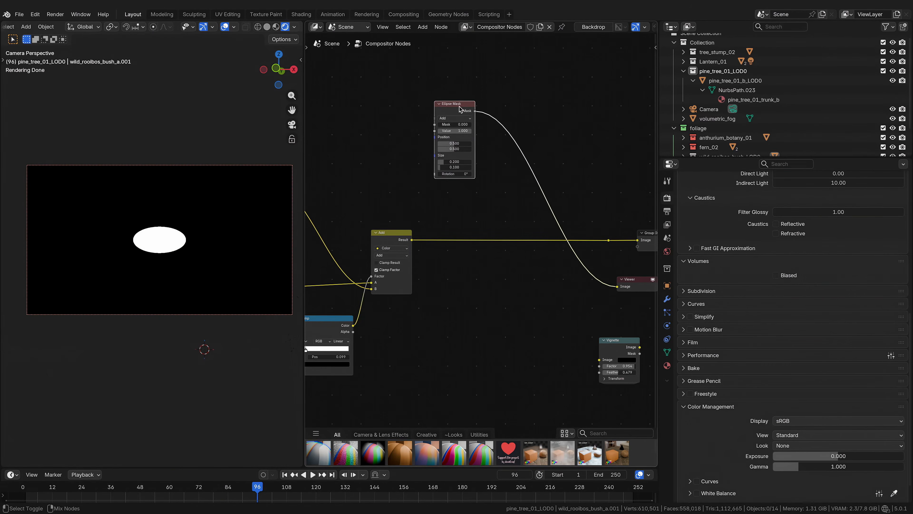
pyautogui.moveTo(465, 160)
pyautogui.mouseDown()
pyautogui.moveTo(503, 166)
pyautogui.moveTo(454, 167)
pyautogui.mouseUp()
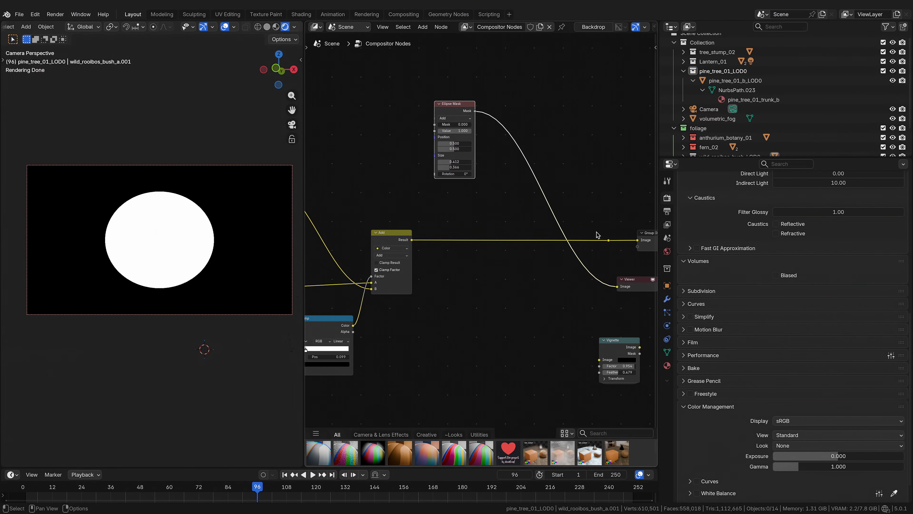
# Step: View the final output, insert a duplicate of the Add node before it, and switch the duplicate's blending mode to Mix
pyautogui.keyDown('ctrl'); pyautogui.keyDown('shift'); pyautogui.click(611, 240); pyautogui.keyUp('shift'); pyautogui.keyUp('ctrl')
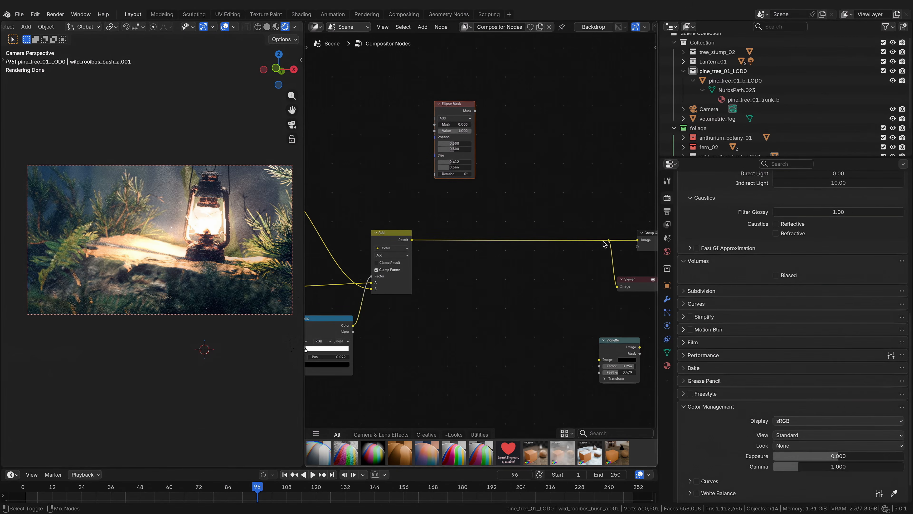
pyautogui.click(389, 236)
pyautogui.hotkey('shift', 'd')
pyautogui.click(604, 217)
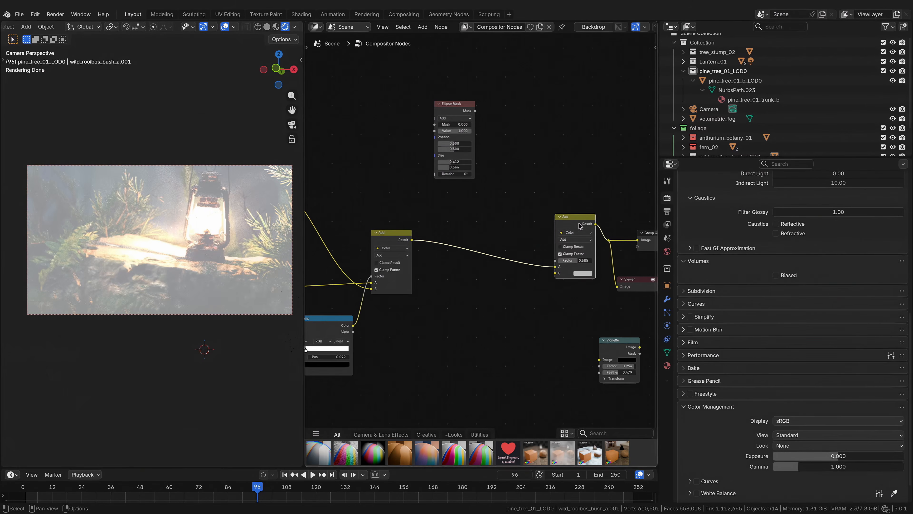
pyautogui.click(569, 240)
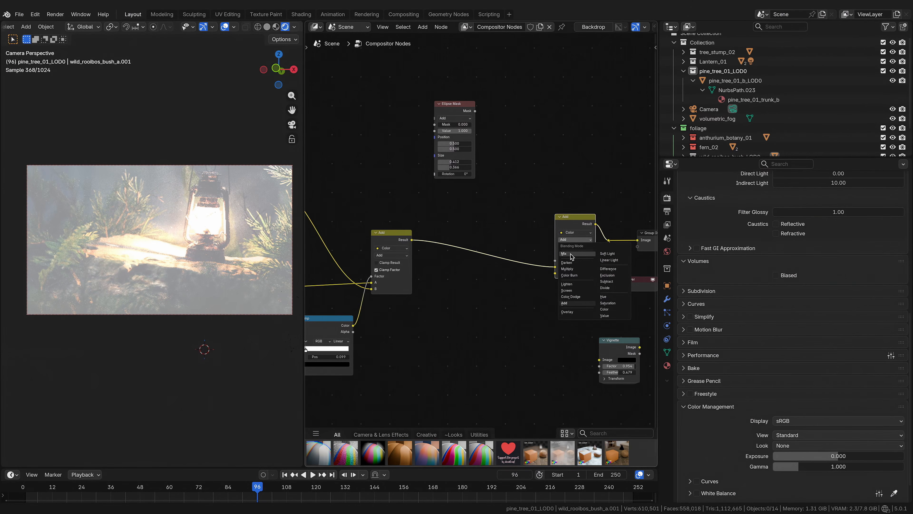
pyautogui.click(570, 254)
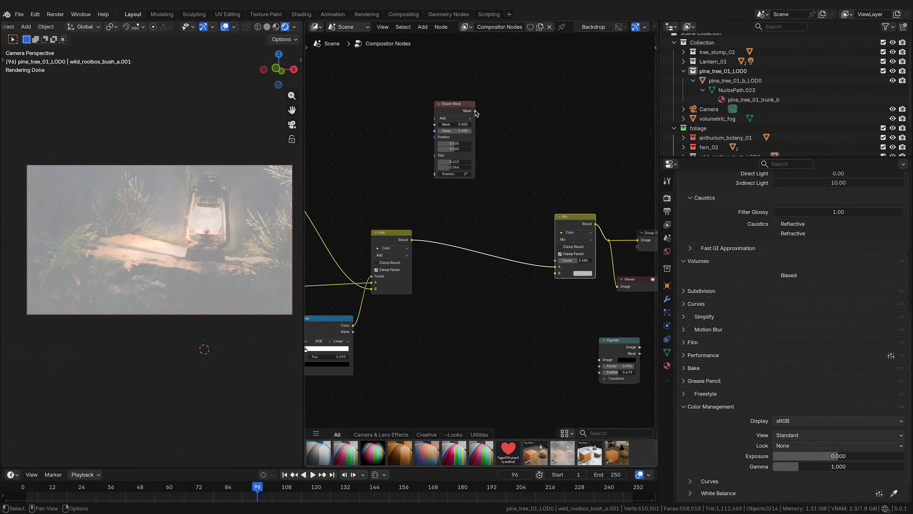
# Step: Drive the Mix node's factor with the ellipse mask, with the image in input B and black as color A
pyautogui.moveTo(475, 111); pyautogui.dragTo(556, 273)
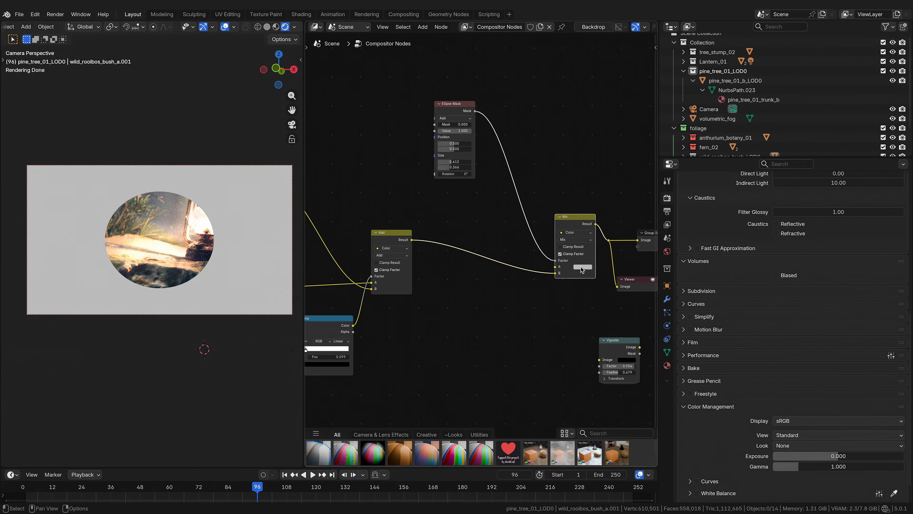
pyautogui.click(582, 267)
pyautogui.moveTo(590, 201); pyautogui.dragTo(590, 208)
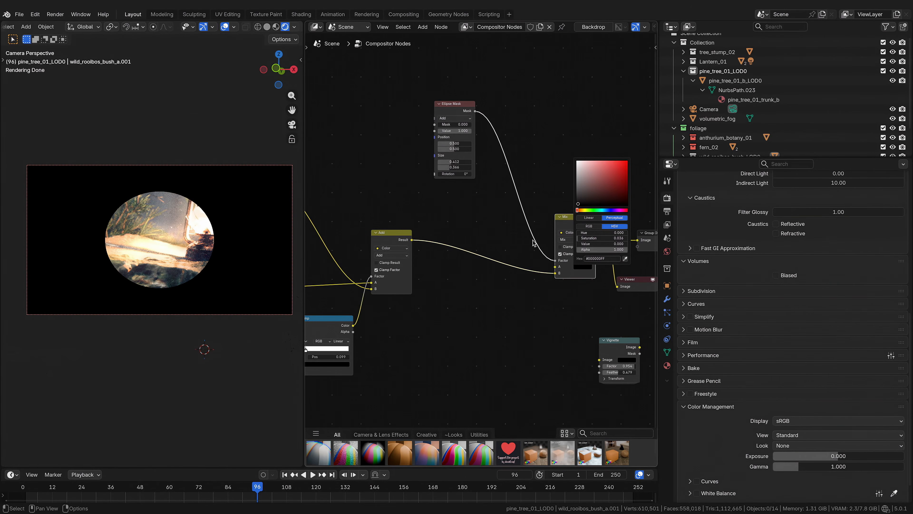
# Step: Enlarge the ellipse mask to about 0.85 by 0.6 and soften it with a Blur node of size 246.4 in both directions
pyautogui.moveTo(465, 162)
pyautogui.mouseDown()
pyautogui.moveTo(499, 162)
pyautogui.moveTo(459, 167)
pyautogui.mouseUp()
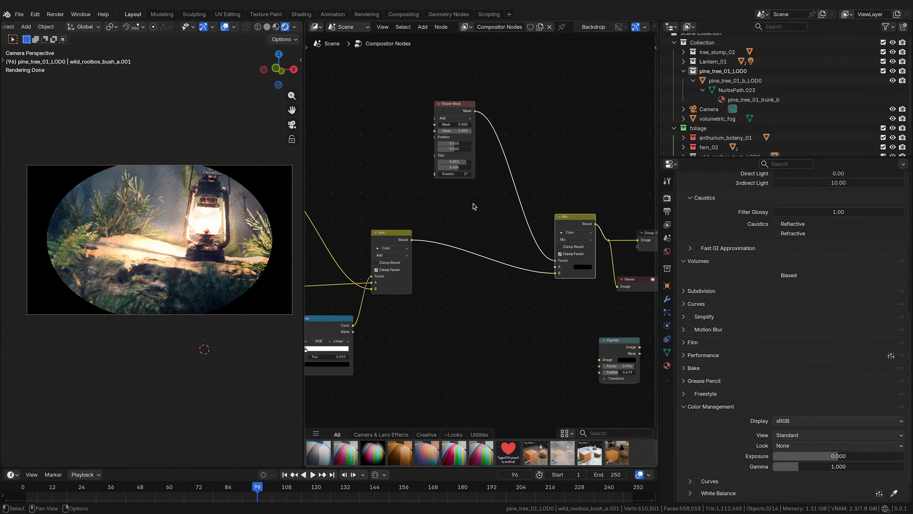
pyautogui.hotkey('shift', 'a')
pyautogui.click(496, 194)
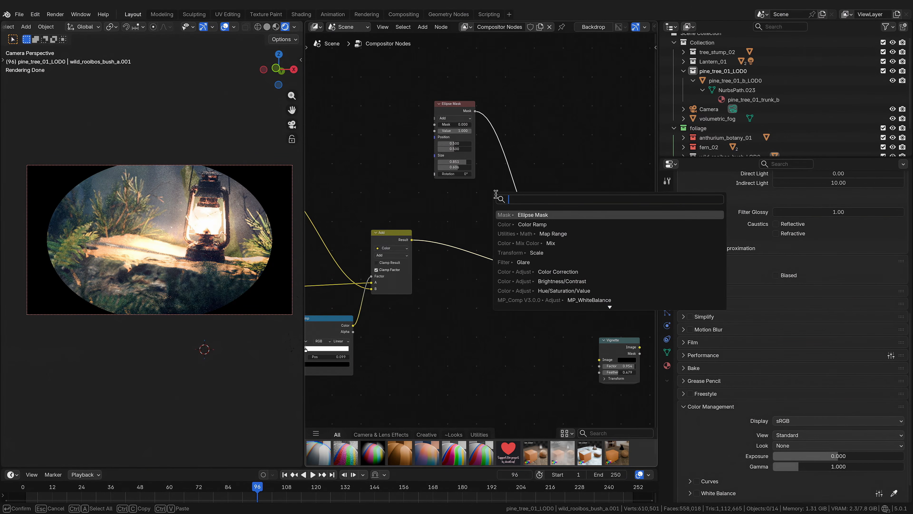
pyautogui.write('blur')
pyautogui.click(530, 215)
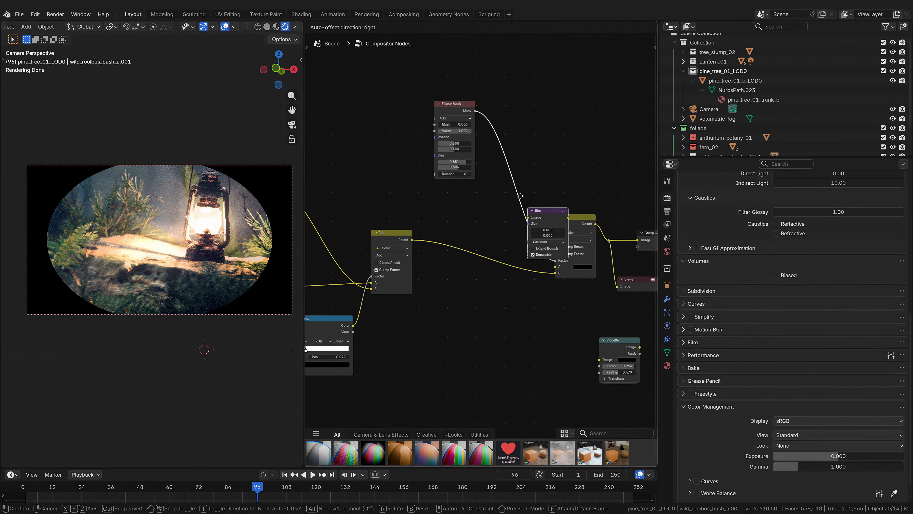
pyautogui.click(487, 158)
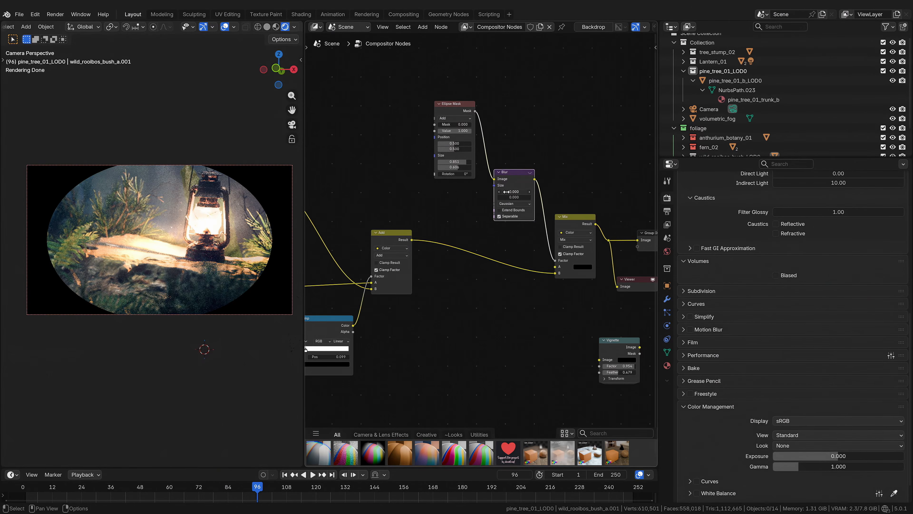
pyautogui.moveTo(511, 192); pyautogui.dragTo(512, 192)
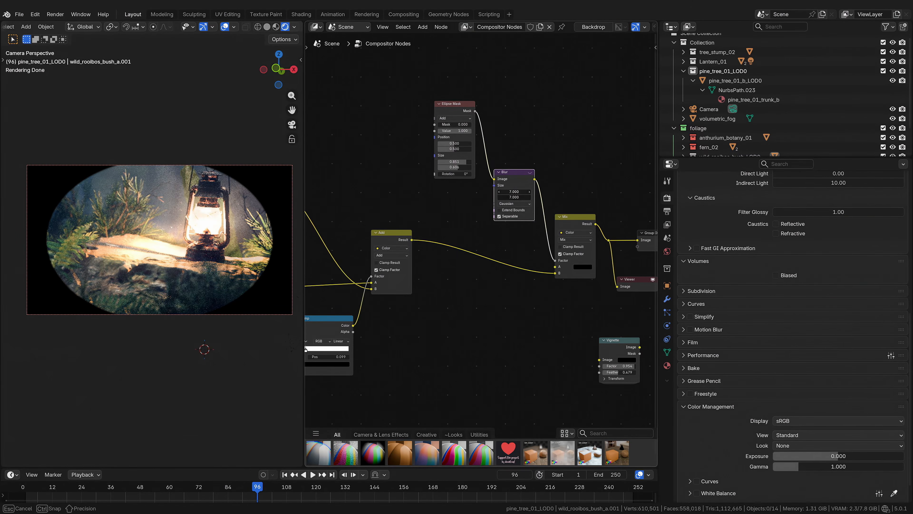
pyautogui.moveTo(511, 192); pyautogui.dragTo(667, 192)
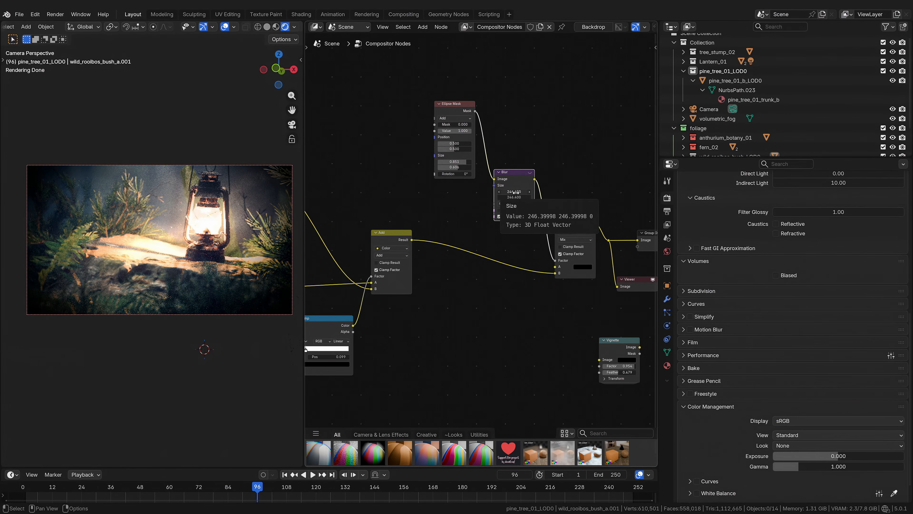
pyautogui.scroll(-1, 243, 337)
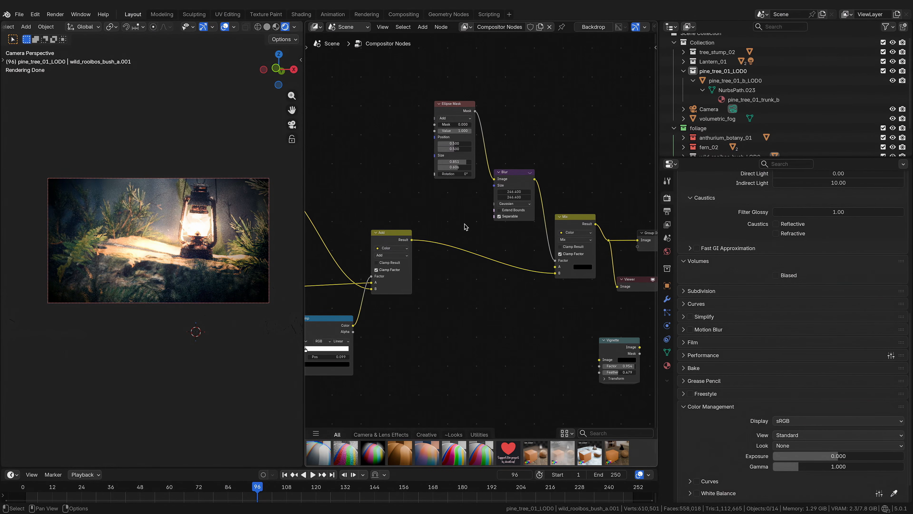
# Step: Replace the Ellipse Mask and Blur nodes with a Gradient Texture node whose factor output drives the Mix node's factor
pyautogui.moveTo(450, 82); pyautogui.dragTo(530, 183)
pyautogui.press('x')
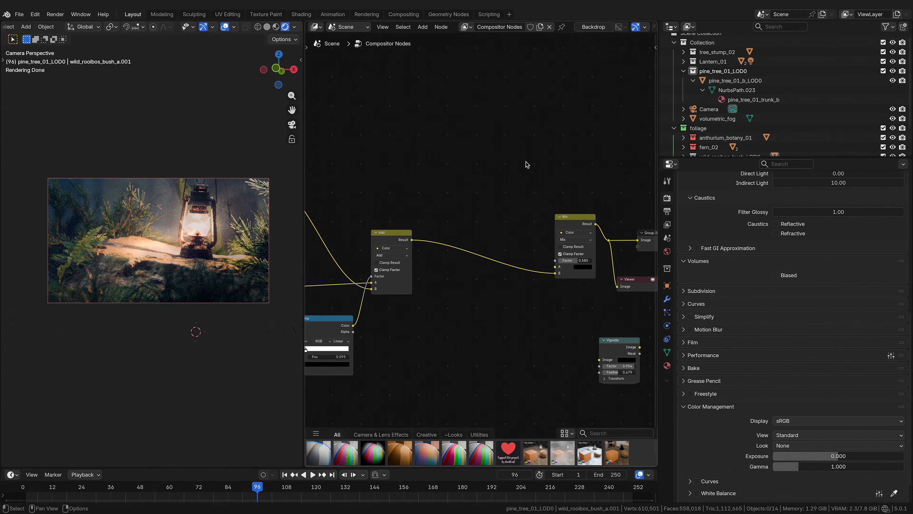
pyautogui.hotkey('shift', 'a')
pyautogui.click(503, 141)
pyautogui.write('gradien')
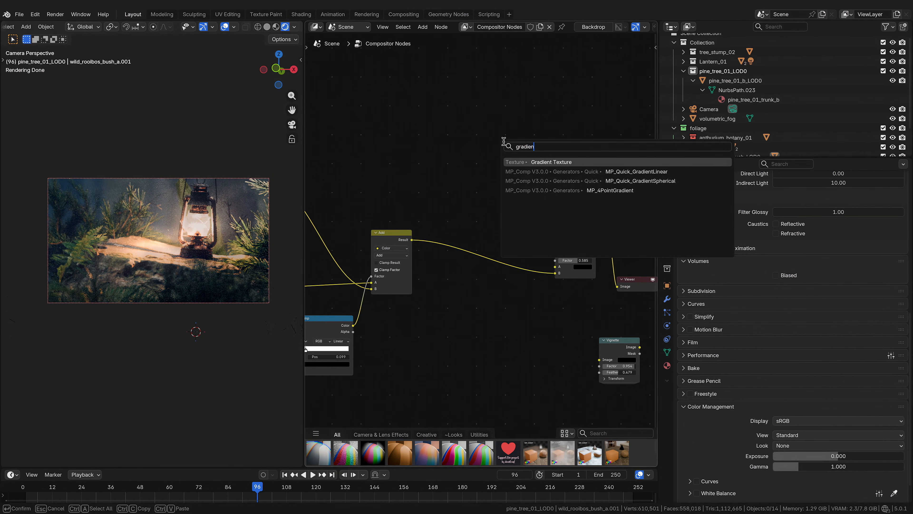
pyautogui.click(516, 162)
pyautogui.click(460, 153)
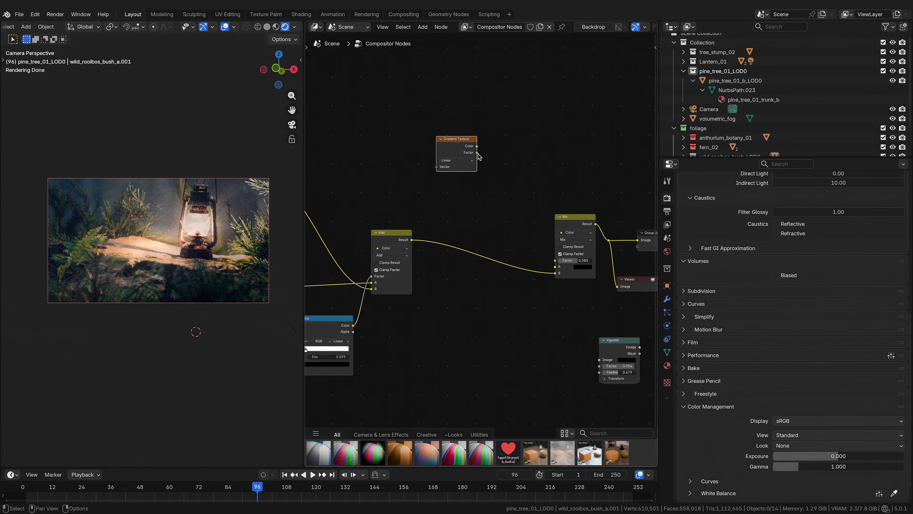
pyautogui.moveTo(476, 153); pyautogui.dragTo(554, 261)
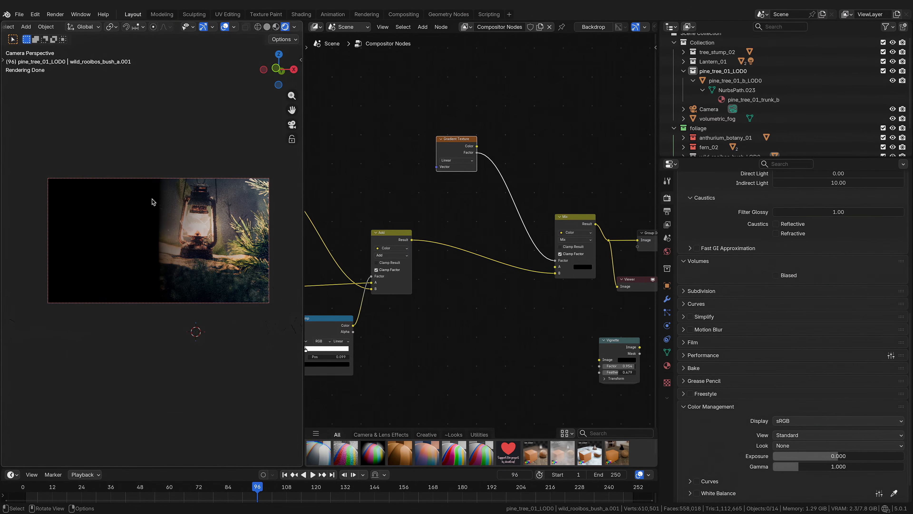
# Step: Preview the Gradient Texture, set its type to Spherical, and return to viewing the final output
pyautogui.keyDown('ctrl'); pyautogui.keyDown('shift'); pyautogui.click(447, 154); pyautogui.keyUp('shift'); pyautogui.keyUp('ctrl')
pyautogui.keyDown('ctrl'); pyautogui.keyDown('shift'); pyautogui.click(447, 154); pyautogui.keyUp('shift'); pyautogui.keyUp('ctrl')
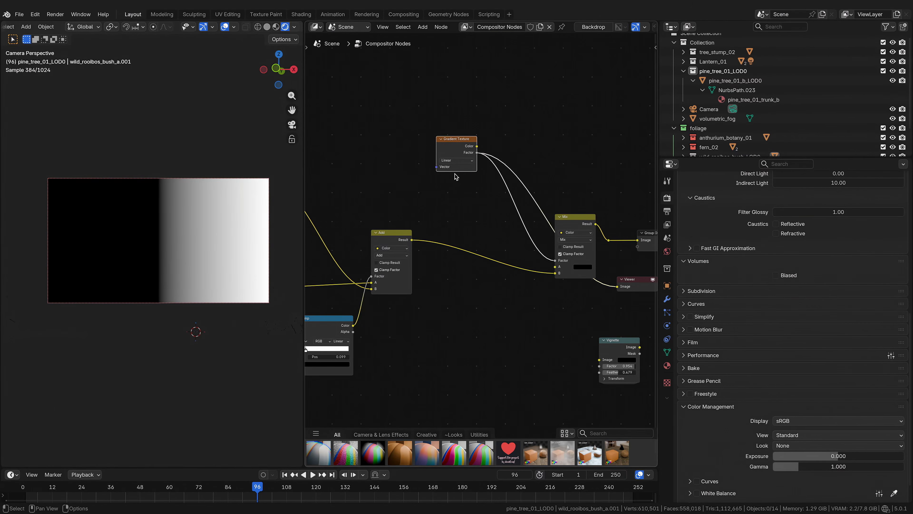
pyautogui.click(464, 161)
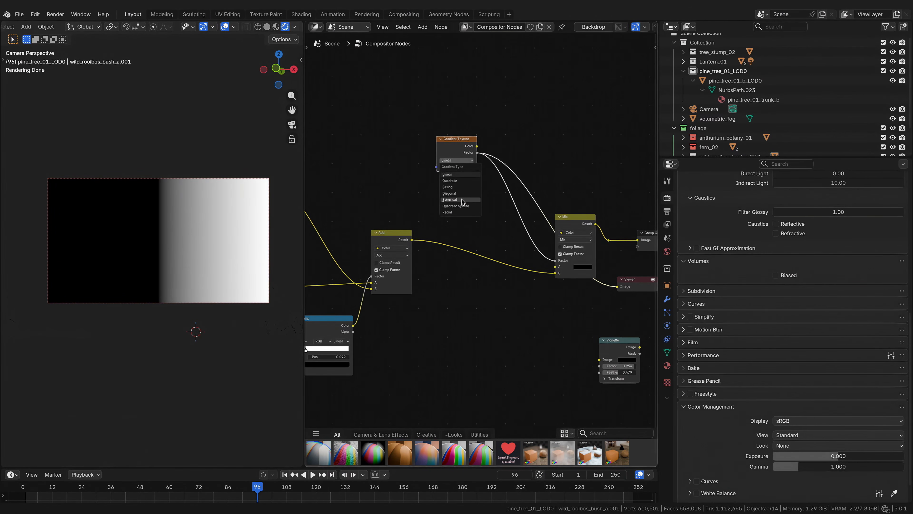
pyautogui.click(453, 199)
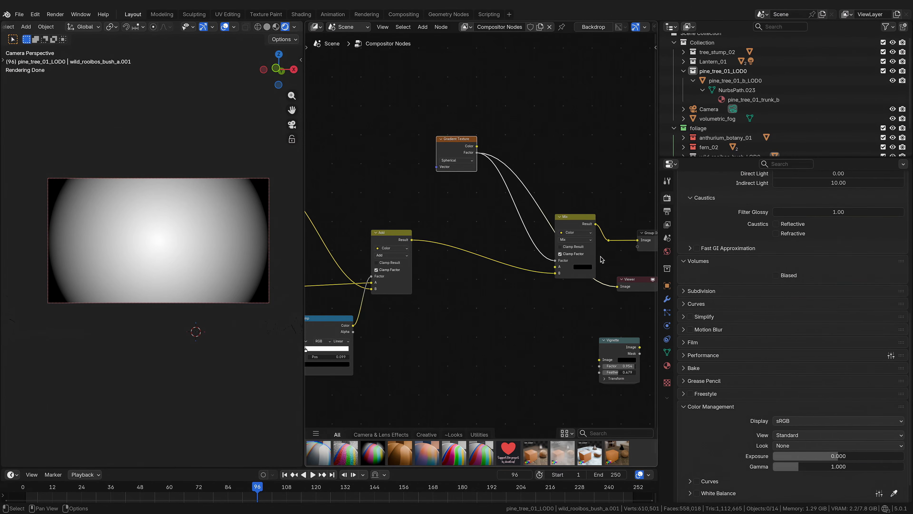
pyautogui.keyDown('ctrl'); pyautogui.keyDown('shift'); pyautogui.click(609, 241); pyautogui.keyUp('shift'); pyautogui.keyUp('ctrl')
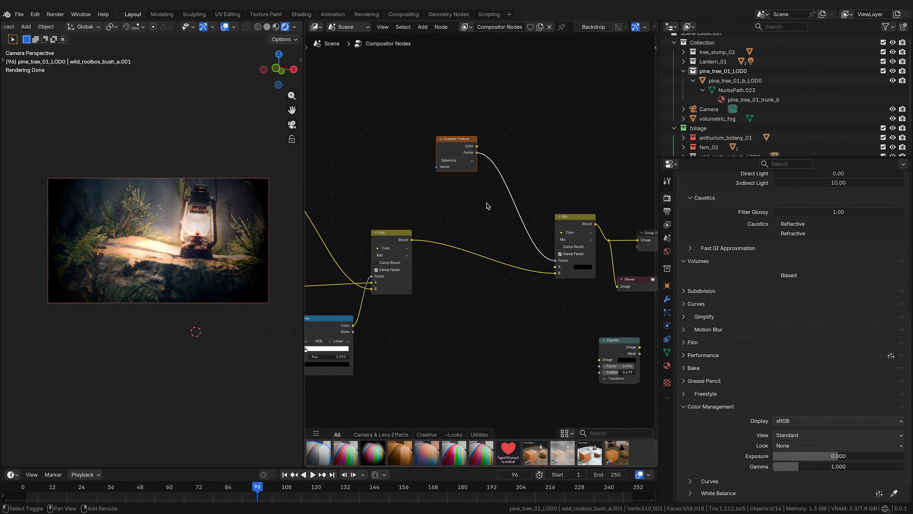
# Step: Insert a Color Ramp between the Gradient Texture and the Mix factor, testing the white stop near 0.059 before returning it to 1.000
pyautogui.hotkey('shift', 'a')
pyautogui.write('color ram')
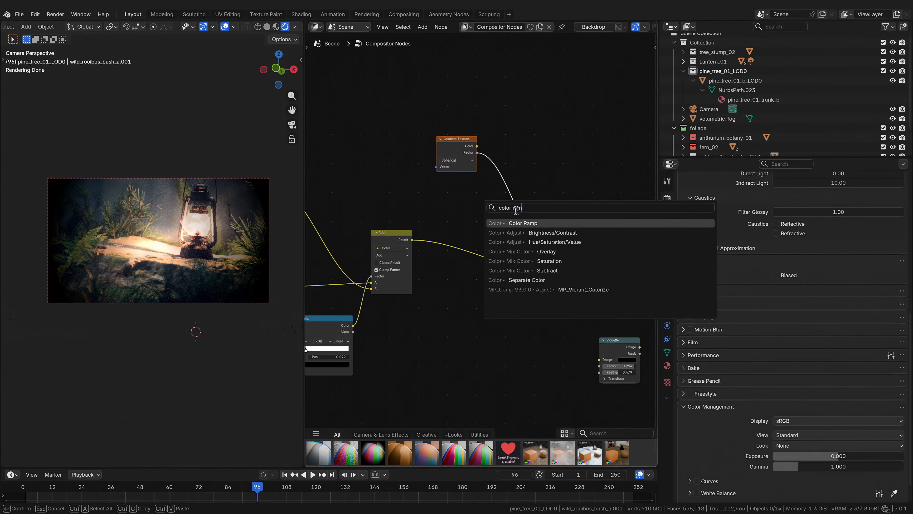
pyautogui.click(526, 220)
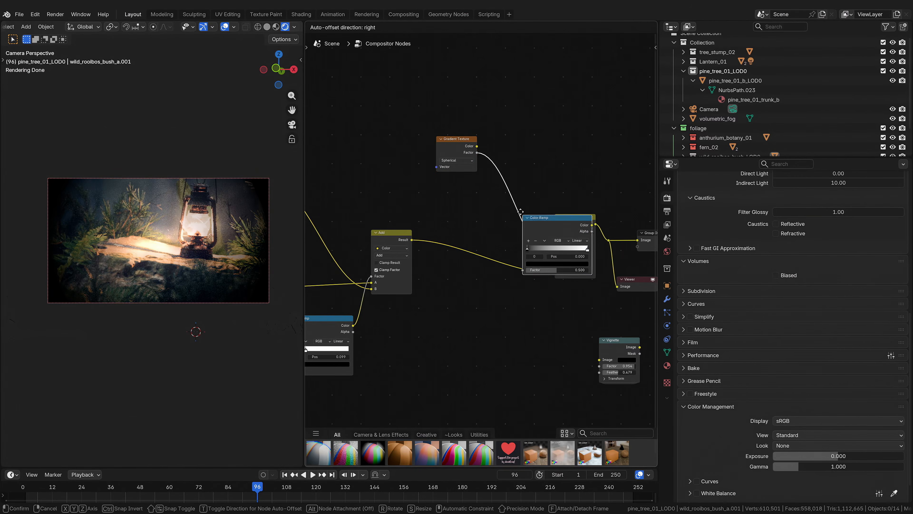
pyautogui.click(482, 154)
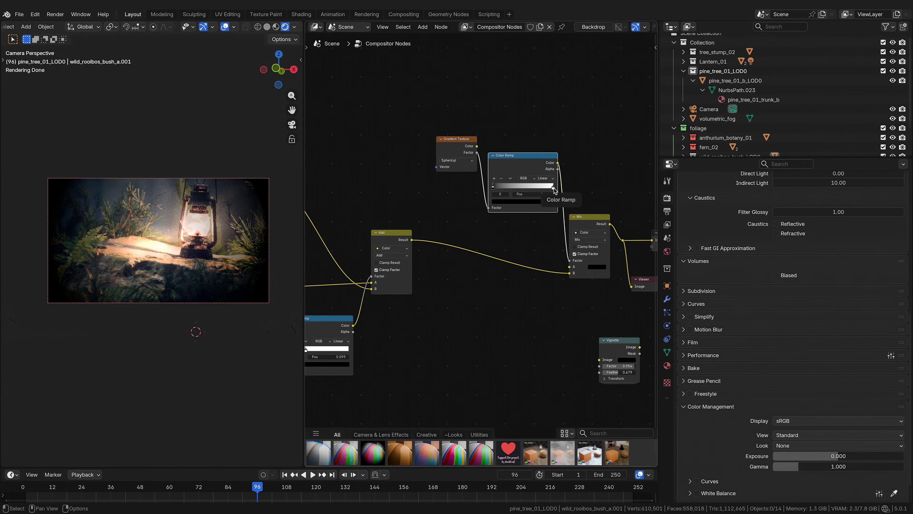
pyautogui.moveTo(555, 191); pyautogui.dragTo(496, 190)
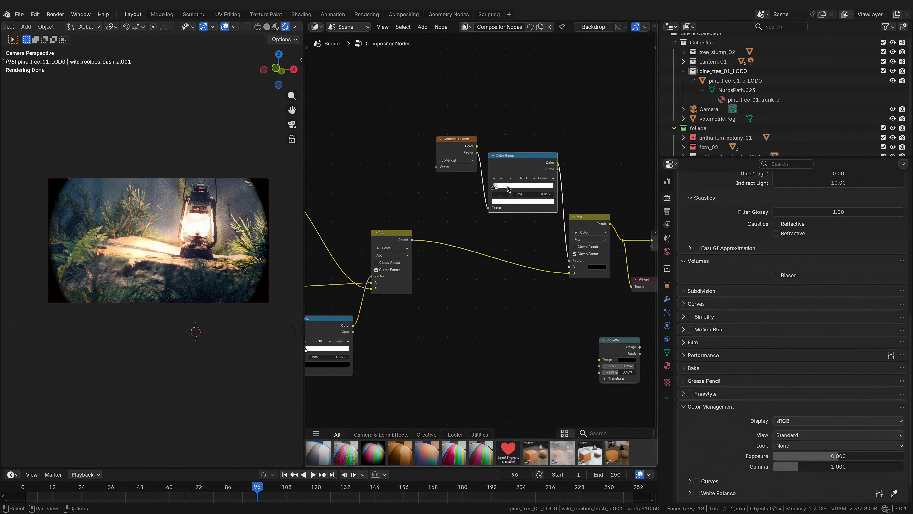
pyautogui.moveTo(508, 189); pyautogui.dragTo(578, 186)
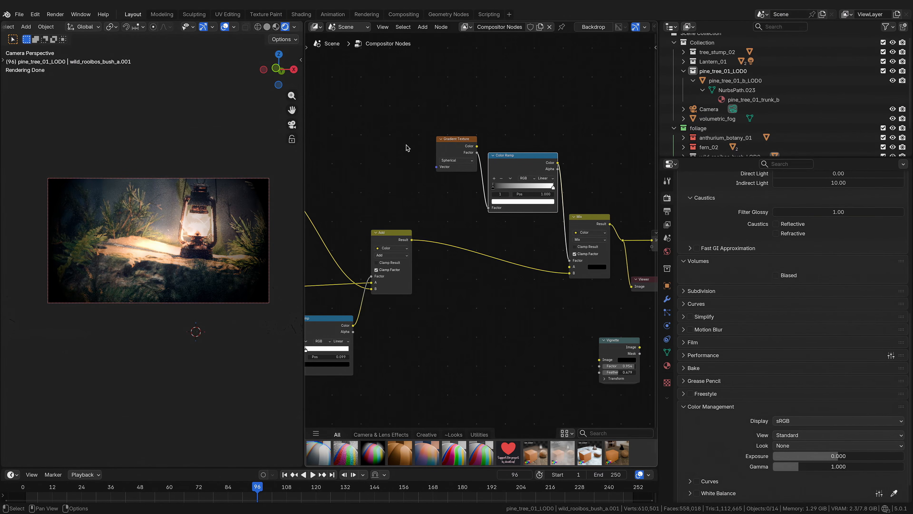
# Step: Add an Image Coordinates node just ahead of the Gradient Texture node
pyautogui.hotkey('shift', 'a')
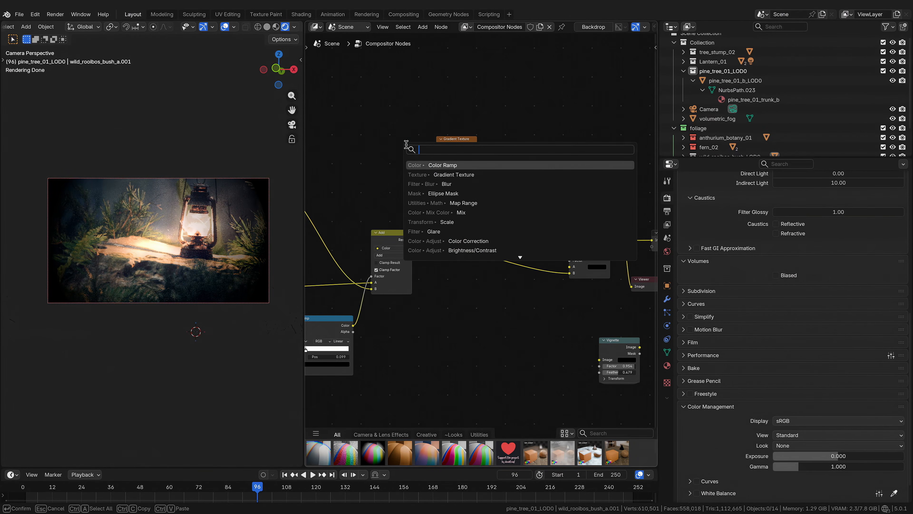
pyautogui.write('image coo')
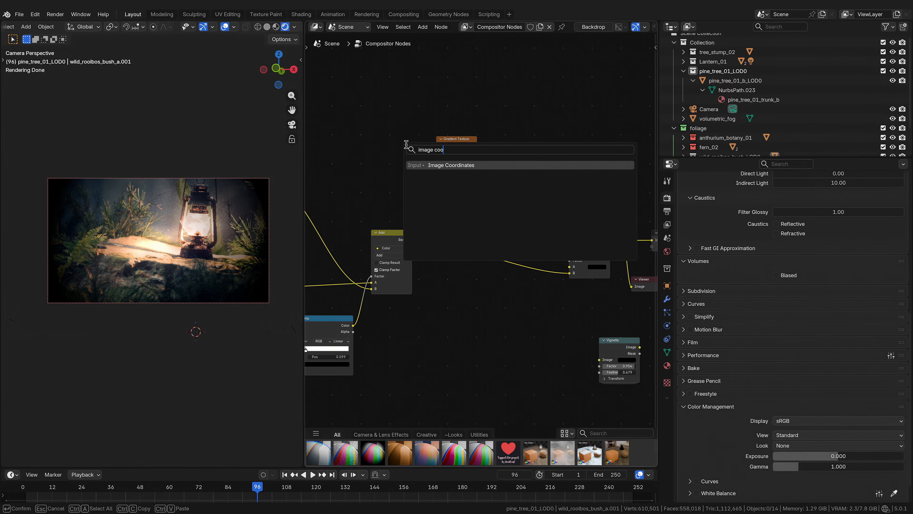
pyautogui.press('Return')
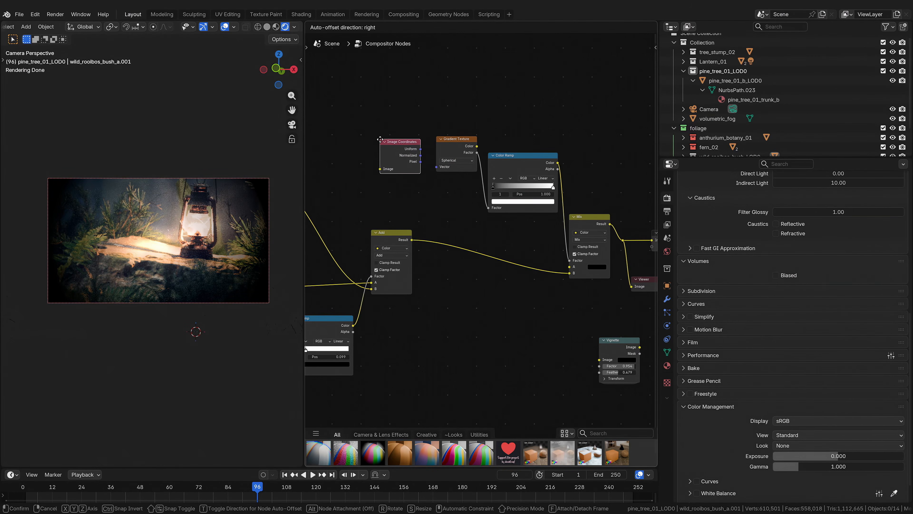
pyautogui.click(381, 142)
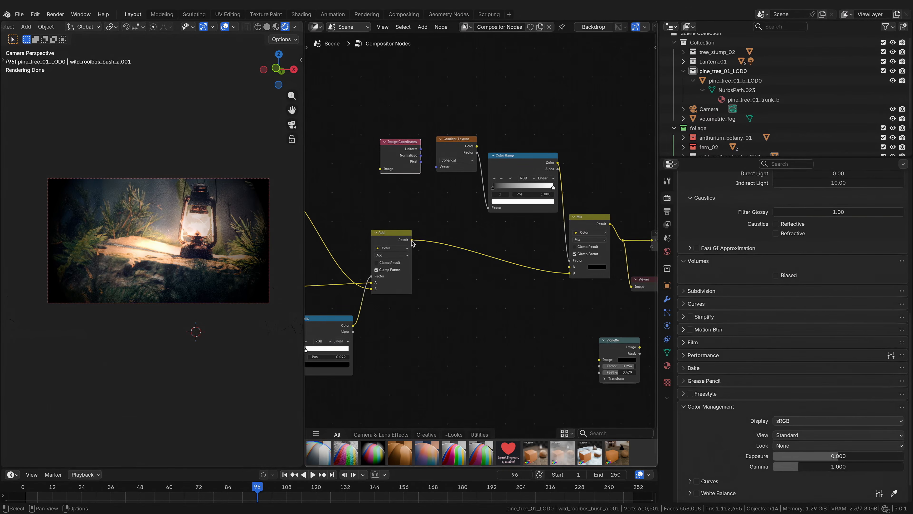
# Step: Link the Add node's result into Image Coordinates and its Uniform output into the Gradient Texture's Vector input
pyautogui.moveTo(412, 240); pyautogui.dragTo(381, 170)
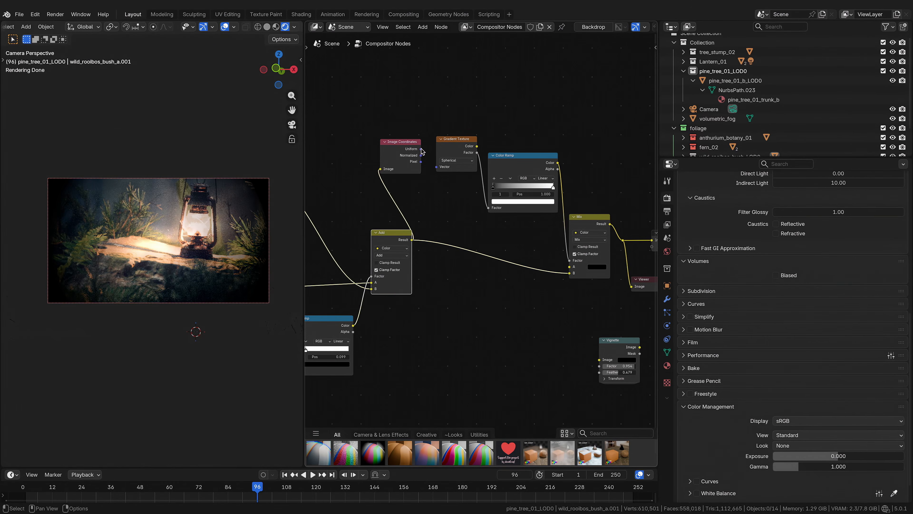
pyautogui.moveTo(421, 149); pyautogui.dragTo(436, 168)
pyautogui.moveTo(421, 161); pyautogui.dragTo(435, 166)
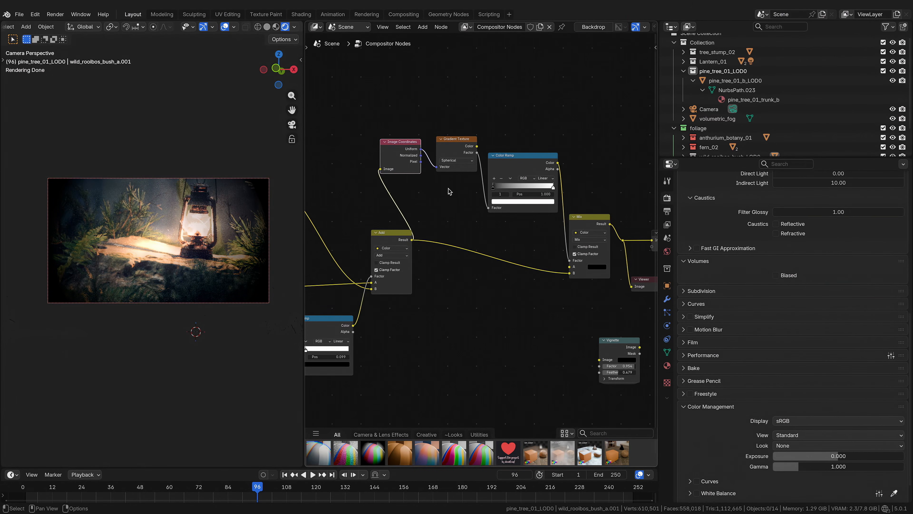
# Step: Insert a Vector Math node between the Image Coordinates and Gradient Texture nodes
pyautogui.hotkey('shift', 'a')
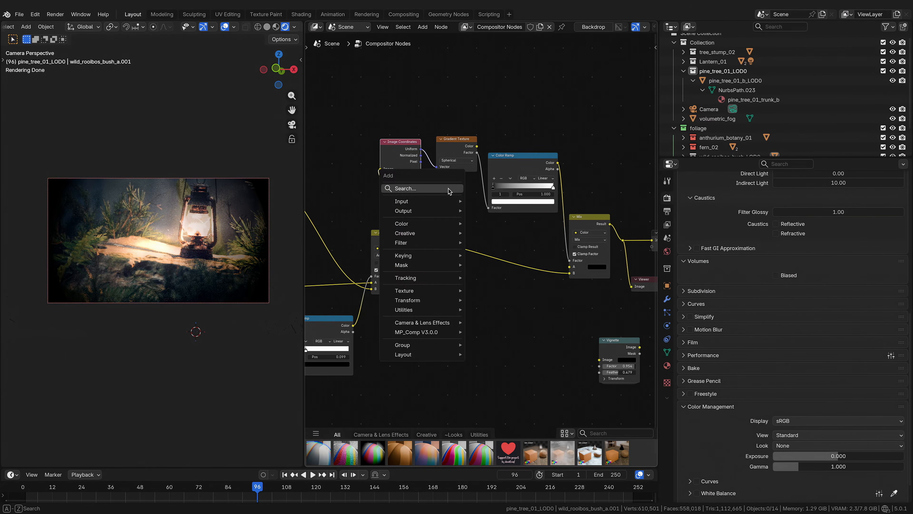
pyautogui.write('ve')
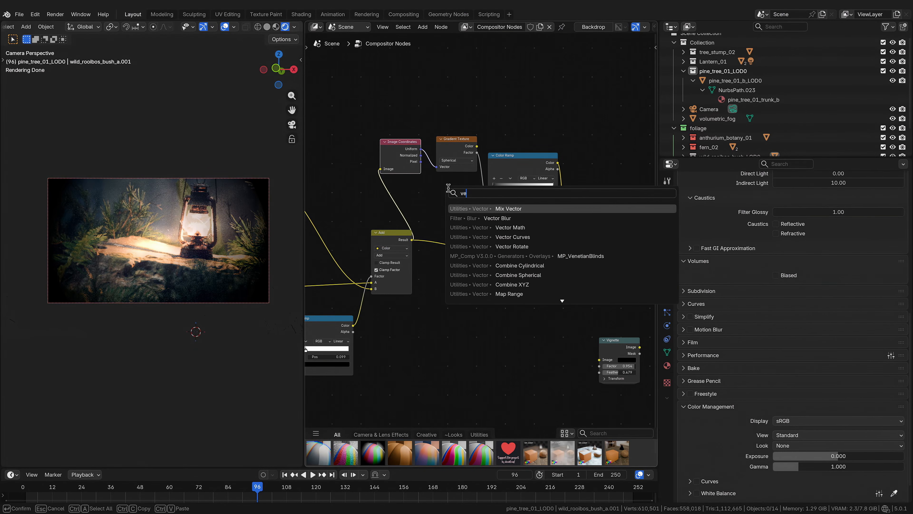
pyautogui.write('ctor ma')
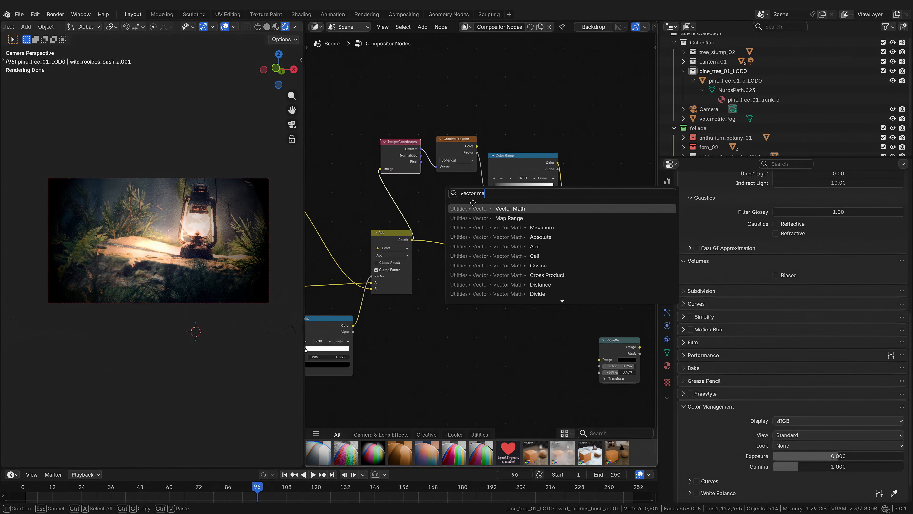
pyautogui.press('Return')
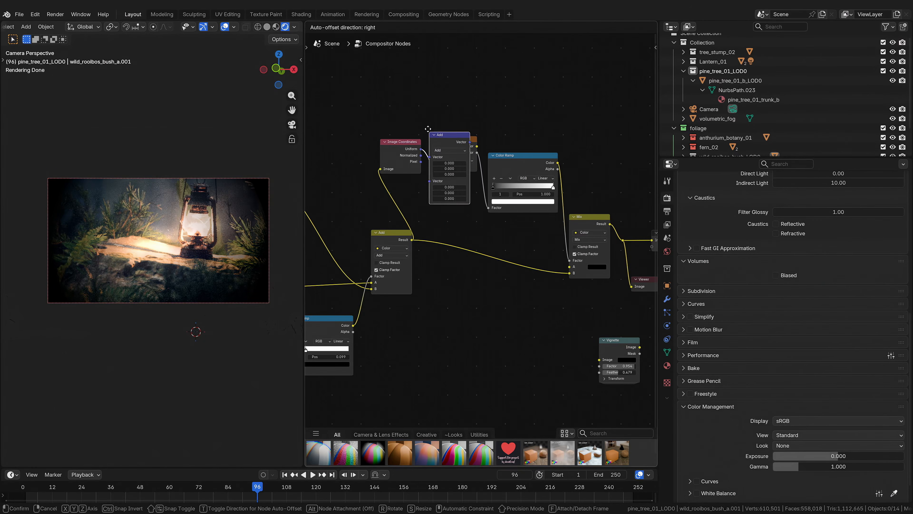
pyautogui.click(430, 117)
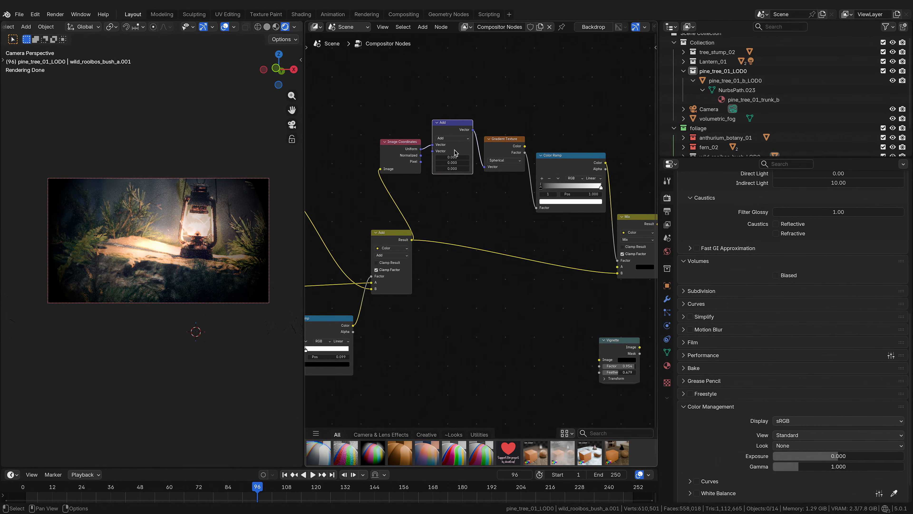
# Step: Test offsetting the gradient through the Vector Math node's Add values, with the third component at about 0.5
pyautogui.moveTo(452, 156)
pyautogui.mouseDown()
pyautogui.moveTo(467, 157)
pyautogui.moveTo(438, 156)
pyautogui.mouseUp()
pyautogui.moveTo(465, 159); pyautogui.dragTo(458, 159)
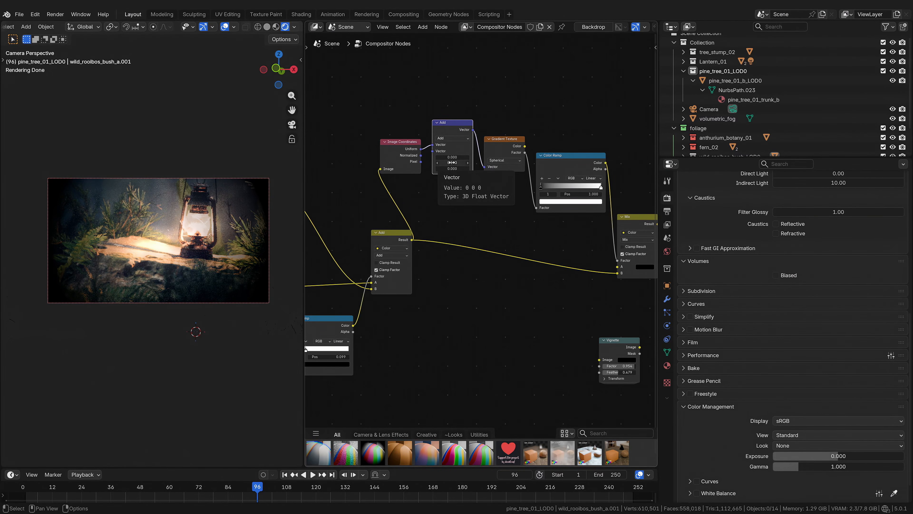
pyautogui.moveTo(454, 162)
pyautogui.mouseDown()
pyautogui.moveTo(464, 162)
pyautogui.moveTo(454, 169)
pyautogui.mouseUp()
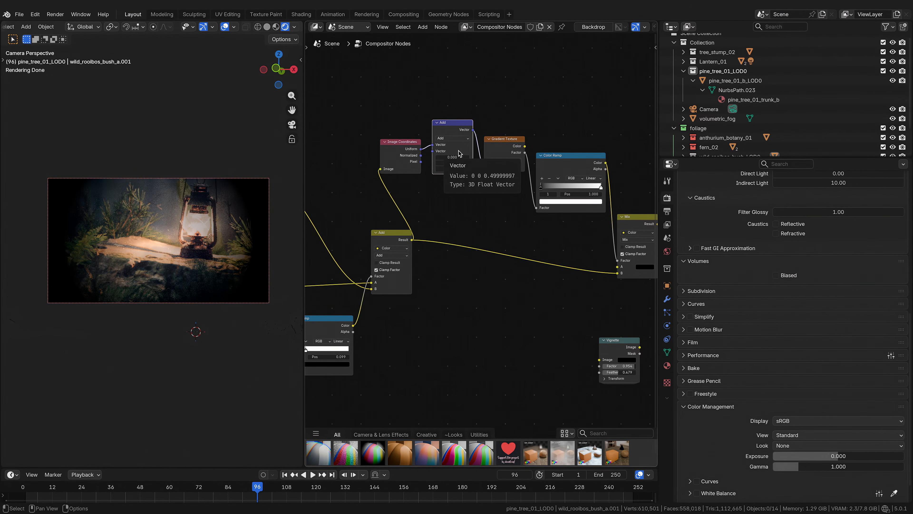
# Step: Change the Vector Math operation to Divide and set all three components of its second vector to 1
pyautogui.click(454, 138)
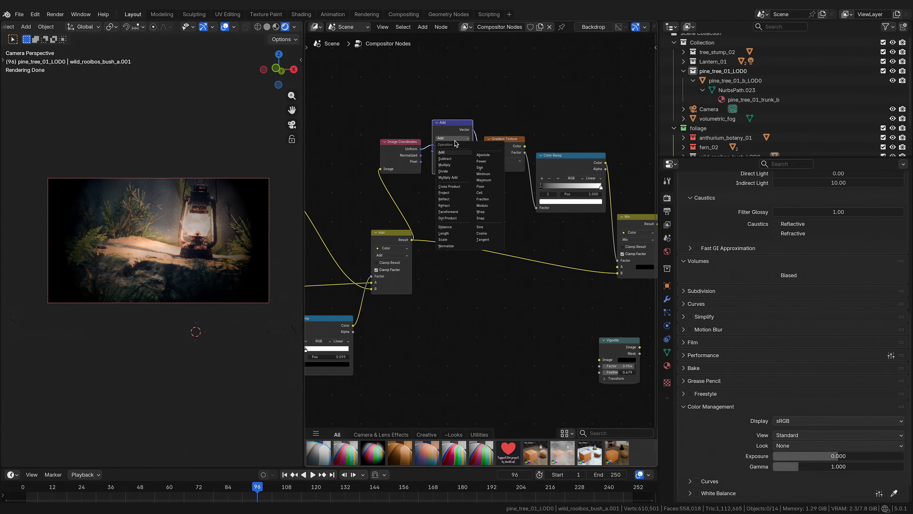
pyautogui.click(456, 171)
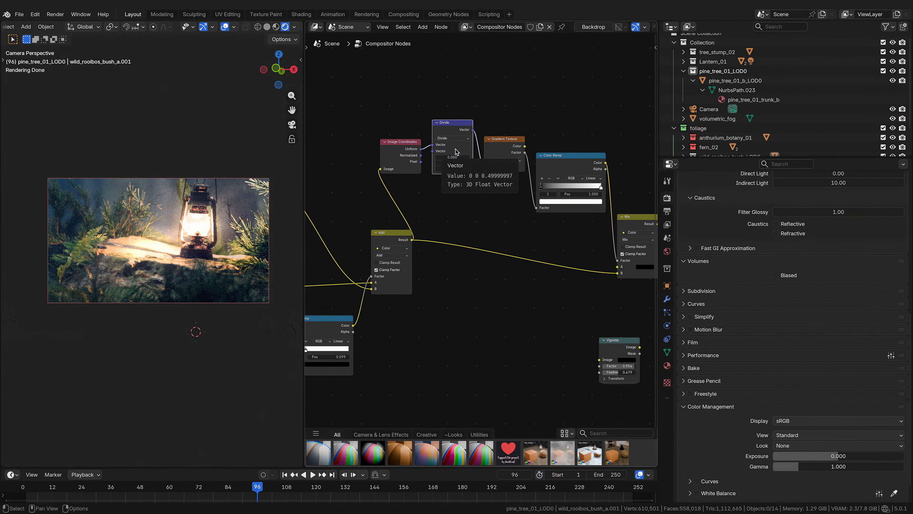
pyautogui.click(454, 156)
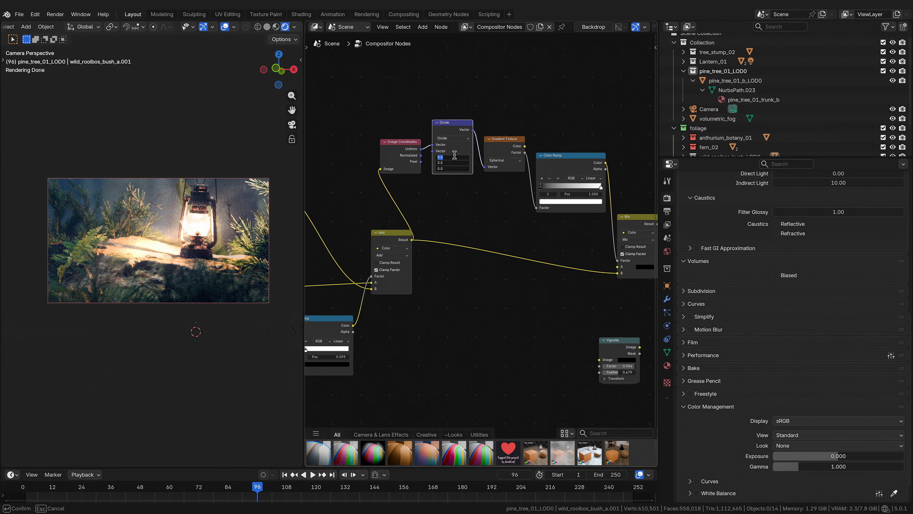
pyautogui.write('1')
pyautogui.press('Return')
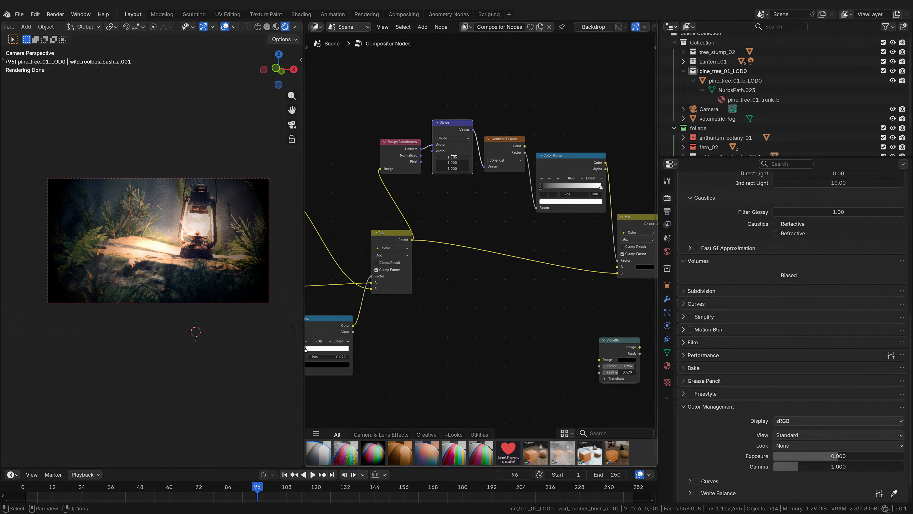
# Step: Test vignette scaling with about 1.04 in X and 0.57 in Y, and try the Multiply operation
pyautogui.moveTo(453, 156)
pyautogui.mouseDown()
pyautogui.moveTo(464, 156)
pyautogui.moveTo(414, 156)
pyautogui.moveTo(463, 156)
pyautogui.mouseUp()
pyautogui.moveTo(453, 162)
pyautogui.mouseDown()
pyautogui.moveTo(357, 163)
pyautogui.moveTo(453, 162)
pyautogui.mouseUp()
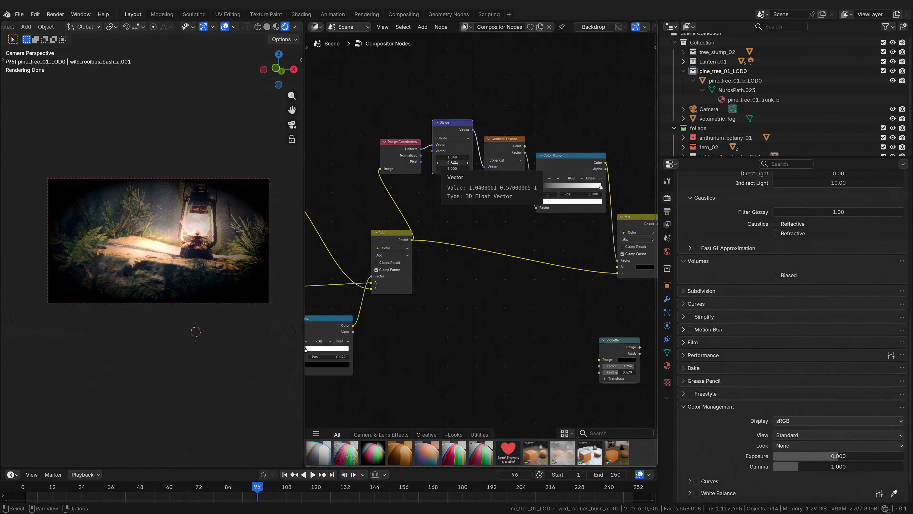
pyautogui.click(453, 138)
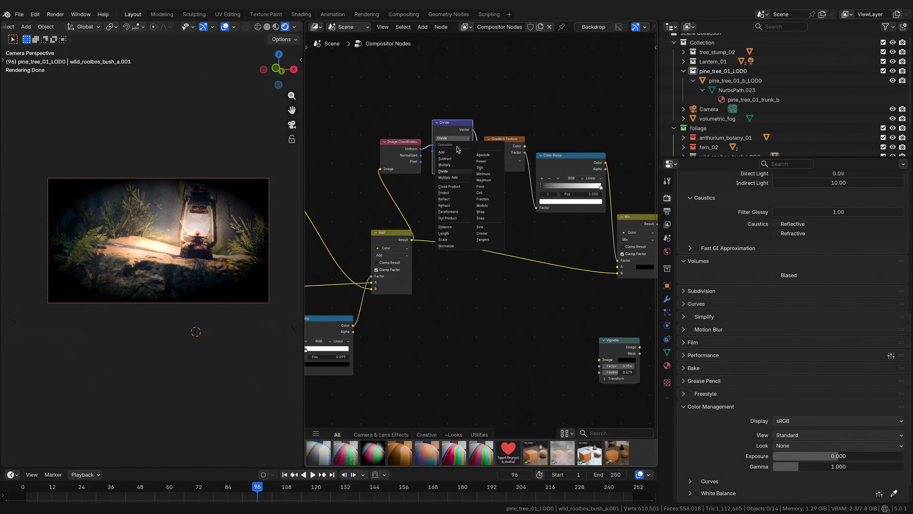
pyautogui.click(456, 164)
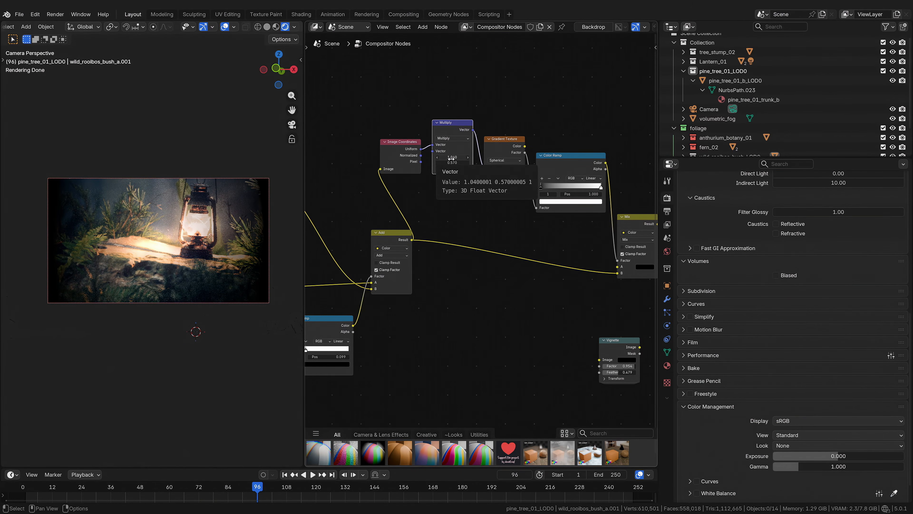
pyautogui.moveTo(451, 159)
pyautogui.mouseDown()
pyautogui.moveTo(499, 158)
pyautogui.moveTo(446, 158)
pyautogui.mouseUp()
# Step: Set the Vector Math operation back to Divide and adjust its divisors to about 1.24 in X and 1.27 in Y
pyautogui.click(450, 138)
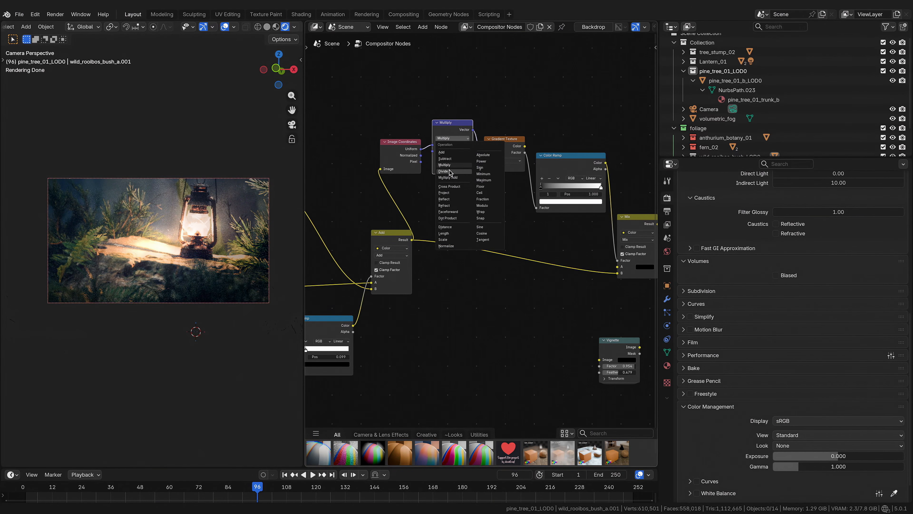
pyautogui.click(449, 171)
pyautogui.moveTo(452, 157)
pyautogui.mouseDown()
pyautogui.moveTo(446, 162)
pyautogui.moveTo(462, 162)
pyautogui.moveTo(444, 162)
pyautogui.moveTo(477, 163)
pyautogui.moveTo(455, 157)
pyautogui.mouseUp()
# Step: Tighten the vignette's Color Ramp by moving the white stop to about 0.391 and the black stop slightly inward
pyautogui.moveTo(601, 187); pyautogui.dragTo(555, 180, button='middle')
pyautogui.scroll(1, 555, 180)
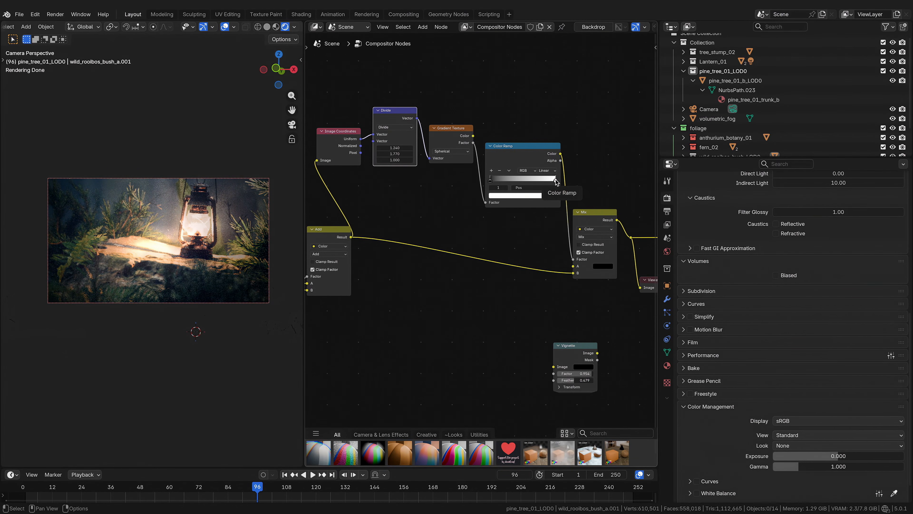
pyautogui.moveTo(556, 182); pyautogui.dragTo(520, 183)
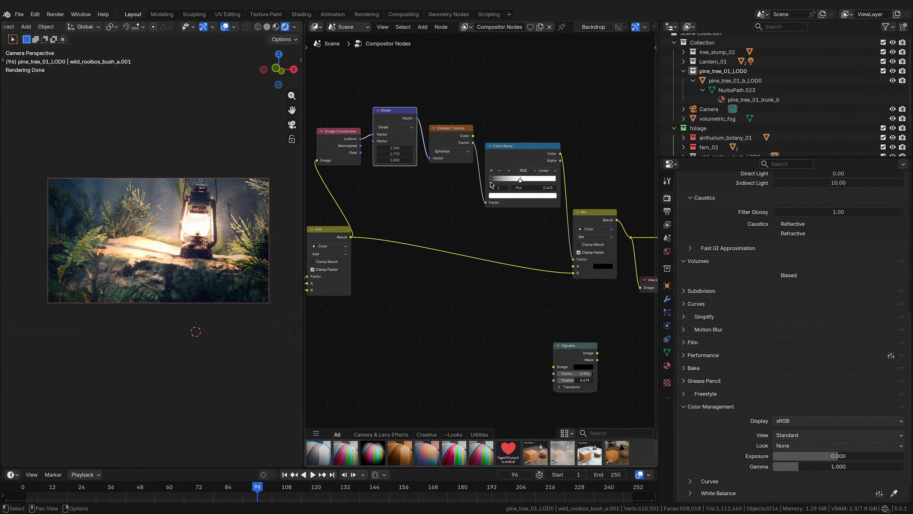
pyautogui.moveTo(490, 182); pyautogui.dragTo(508, 181)
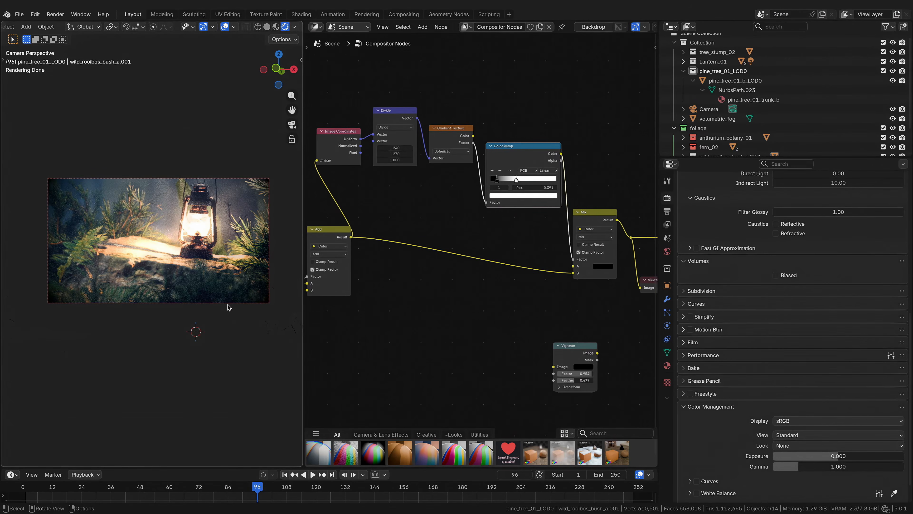
# Step: Render frame 96 from the Rendering workspace and return to the Layout workspace
pyautogui.click(368, 15)
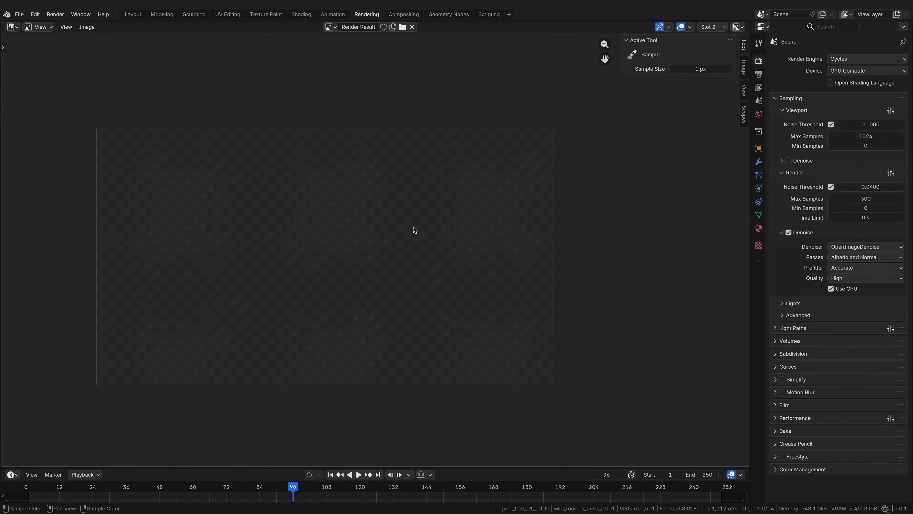
pyautogui.press('F12')
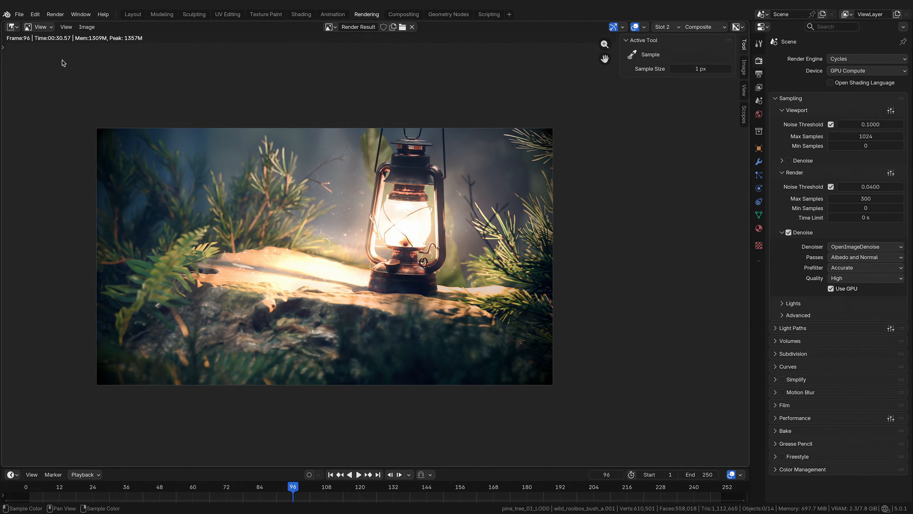
pyautogui.click(133, 15)
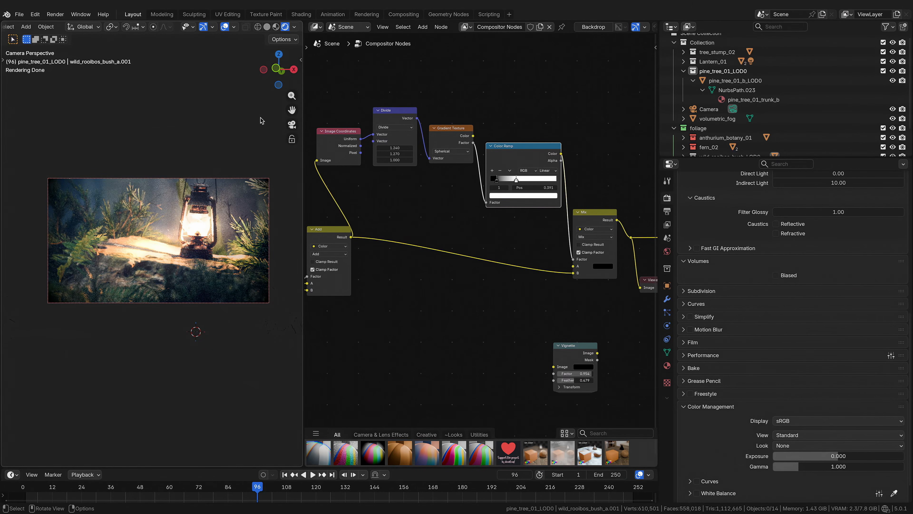
# Step: Split the compositor area in two and make the upper part an Image Editor showing the Render Result
pyautogui.moveTo(307, 29); pyautogui.dragTo(317, 183)
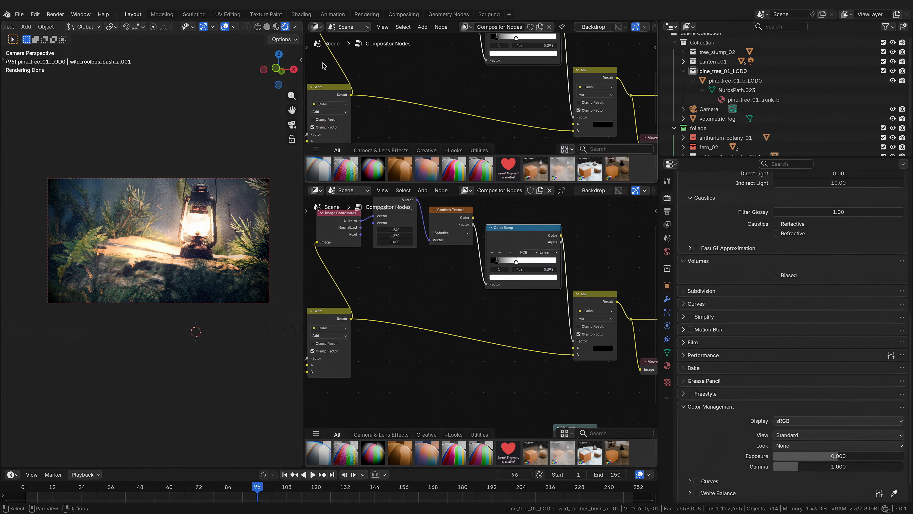
pyautogui.click(317, 27)
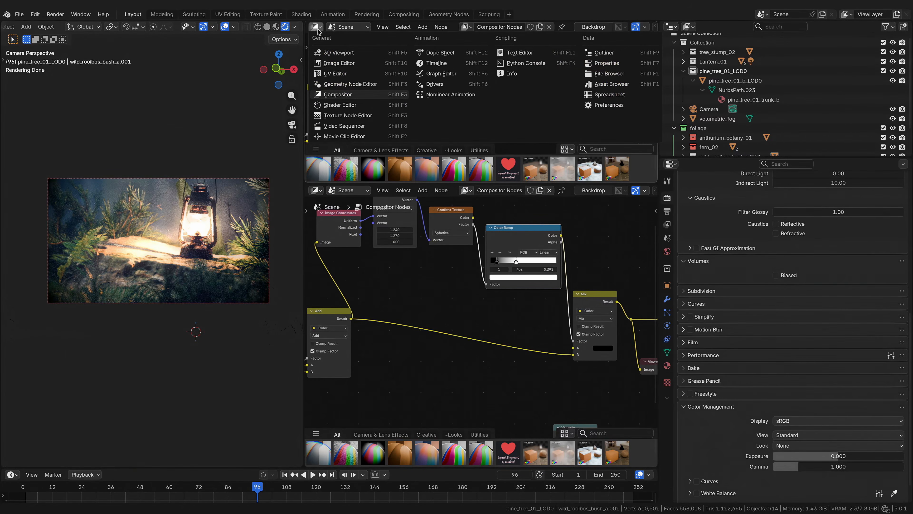
pyautogui.click(338, 63)
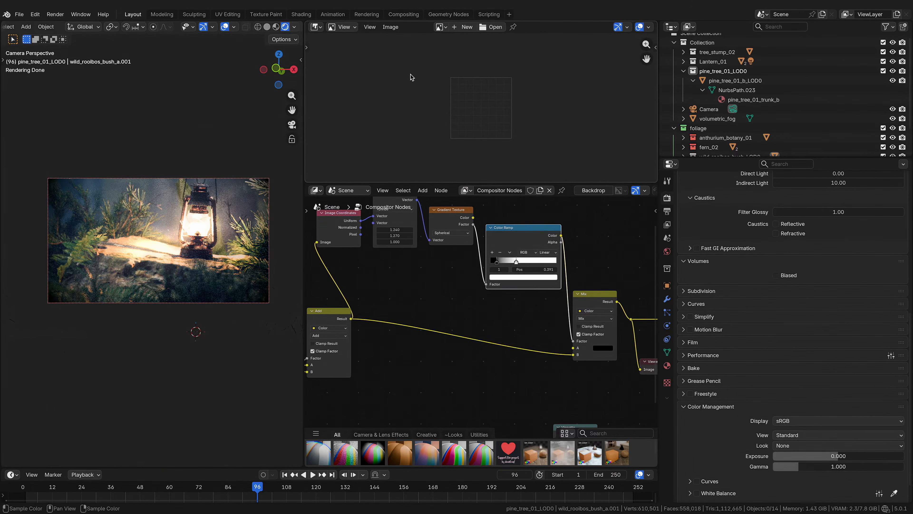
pyautogui.click(439, 27)
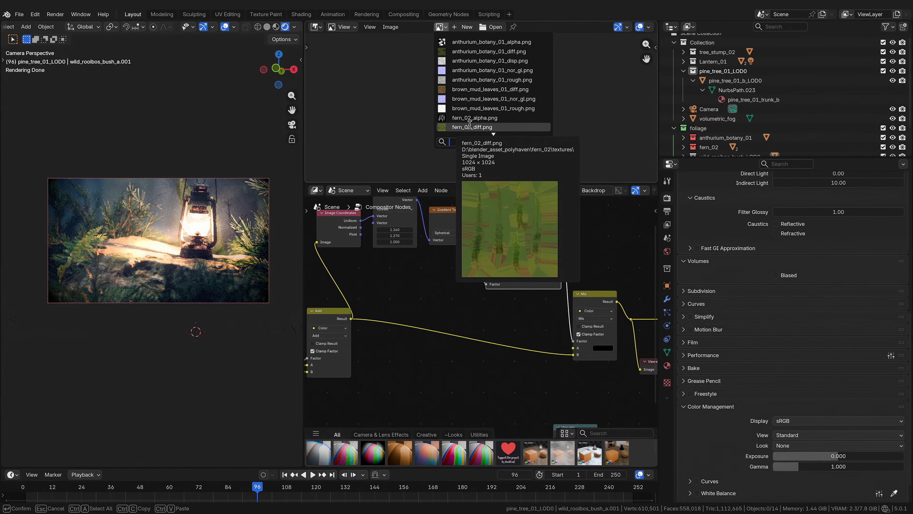
pyautogui.write('ren')
pyautogui.click(477, 42)
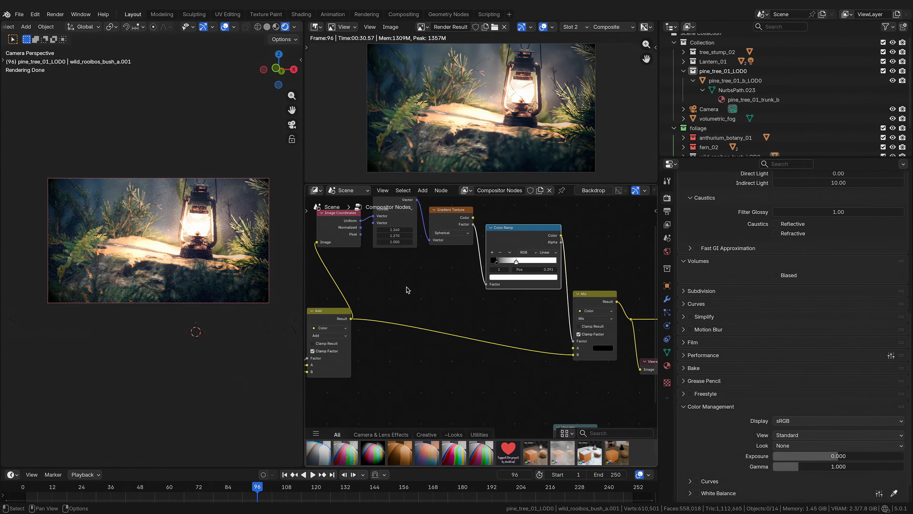
# Step: Step the timeline forward to frame 101 and back to frame 98, comparing the viewport preview with the Render Result
pyautogui.press('Right')
pyautogui.press('Right')
pyautogui.press('Right')
pyautogui.press('Right')
pyautogui.press('Right')
pyautogui.press('Right')
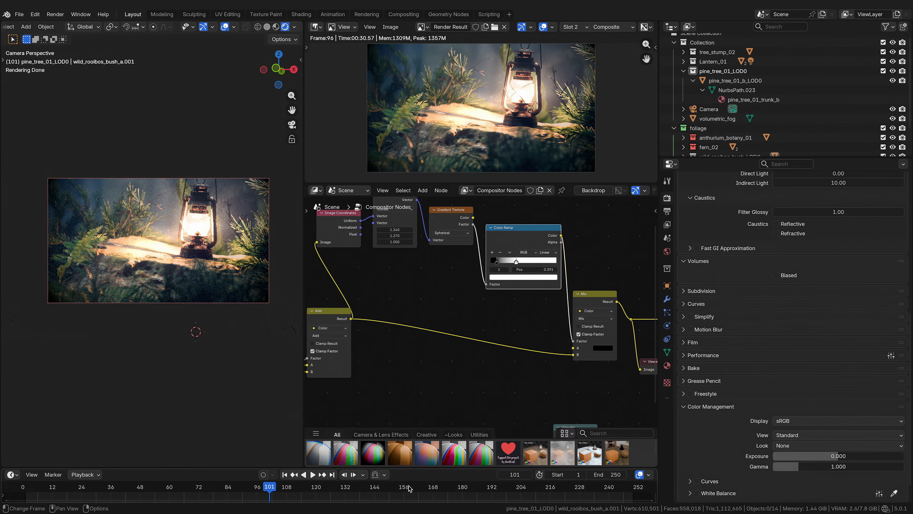
pyautogui.press('Left')
pyautogui.press('Left')
pyautogui.press('Left')
pyautogui.press('Left')
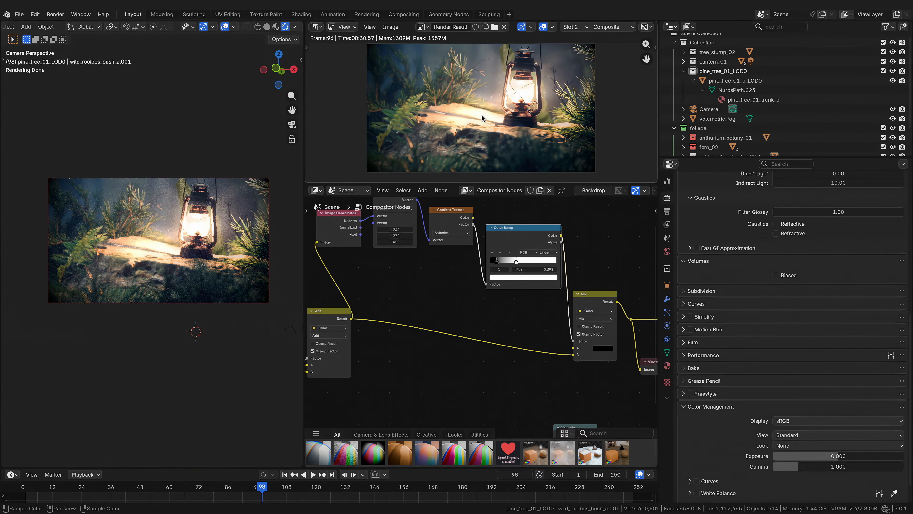
pyautogui.moveTo(482, 115)
pyautogui.mouseDown()
pyautogui.moveTo(494, 117)
pyautogui.moveTo(473, 114)
pyautogui.moveTo(490, 118)
pyautogui.mouseUp()
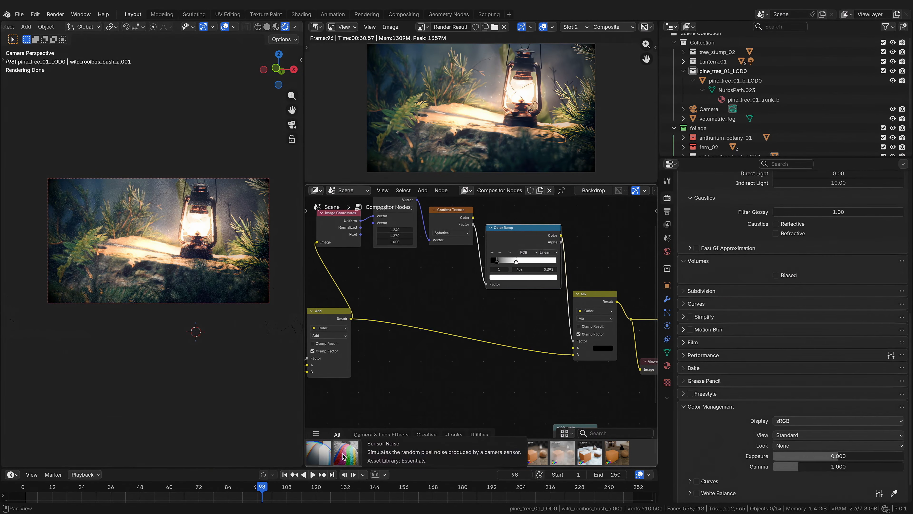
# Step: Insert a Sensor Noise node between the Add and Mix nodes, with Luminance Noise 0.750 and Chroma Noise 0.398
pyautogui.moveTo(344, 455); pyautogui.dragTo(455, 362)
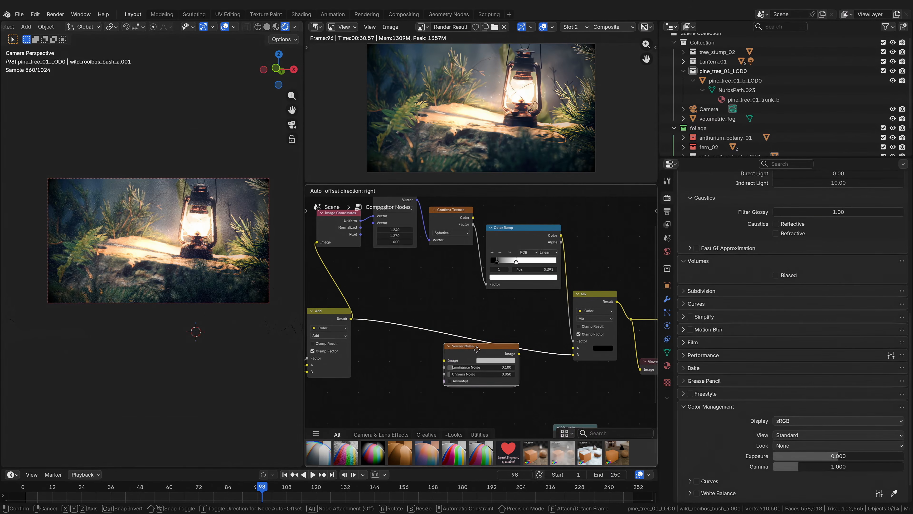
pyautogui.click(478, 331)
pyautogui.moveTo(471, 348); pyautogui.dragTo(505, 356)
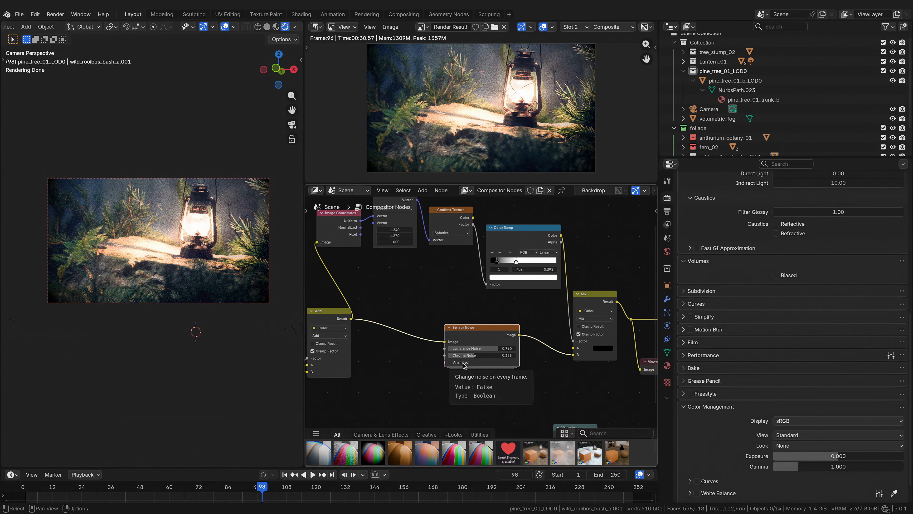
# Step: Enable Animated on the Sensor Noise node and advance to frame 111 to check the grain in the enlarged Render Result
pyautogui.scroll(2, 481, 106)
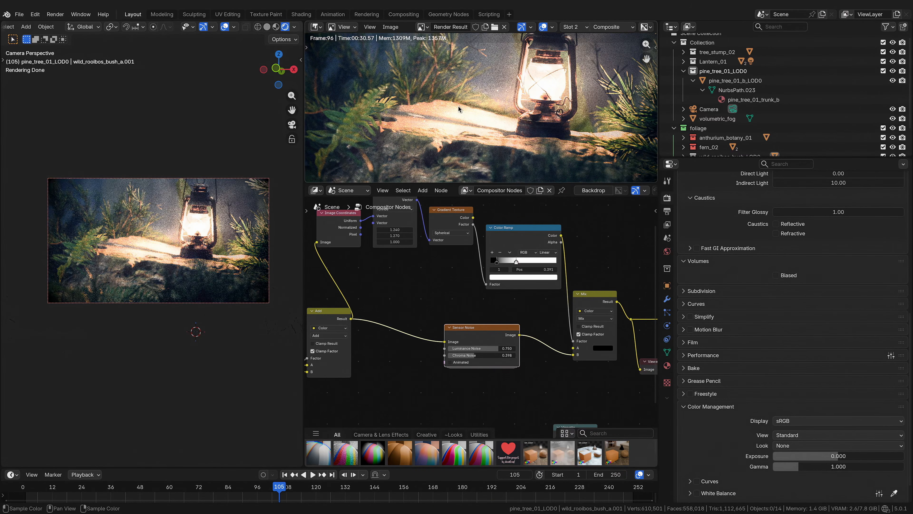
pyautogui.click(461, 362)
pyautogui.press('Right')
pyautogui.press('Right')
pyautogui.press('Right')
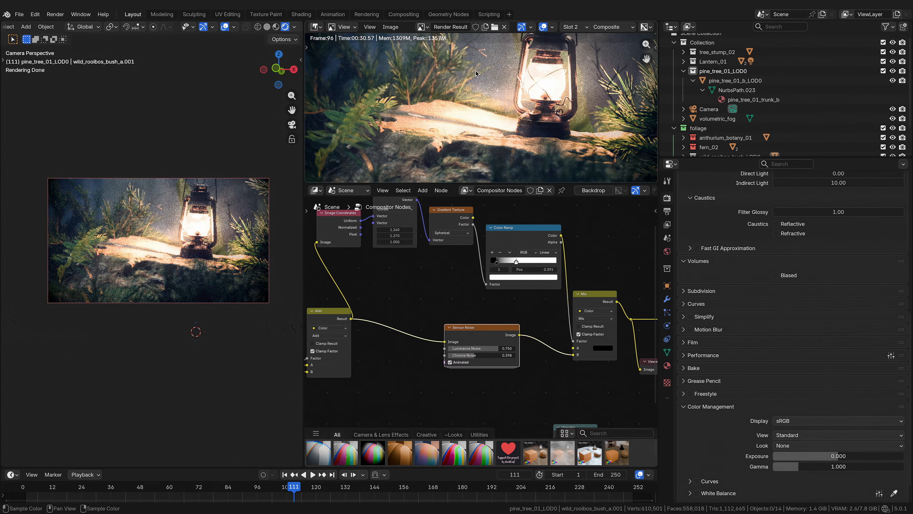
# Step: Go back to frame 108, link the Add node directly to the Mix node, and park the bypassed Sensor Noise node beside Vignette
pyautogui.press('Left')
pyautogui.press('Left')
pyautogui.press('Left')
pyautogui.press('Left')
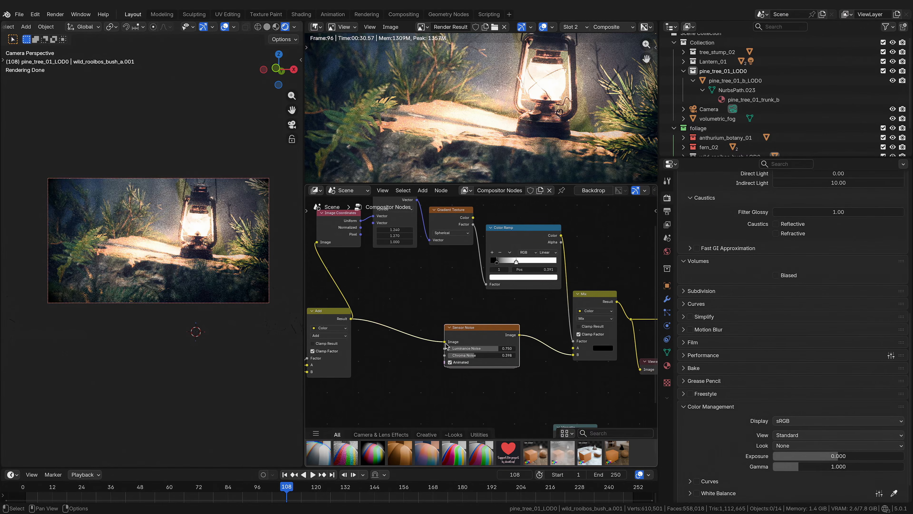
pyautogui.moveTo(445, 342); pyautogui.dragTo(573, 355)
pyautogui.moveTo(484, 328); pyautogui.dragTo(512, 355)
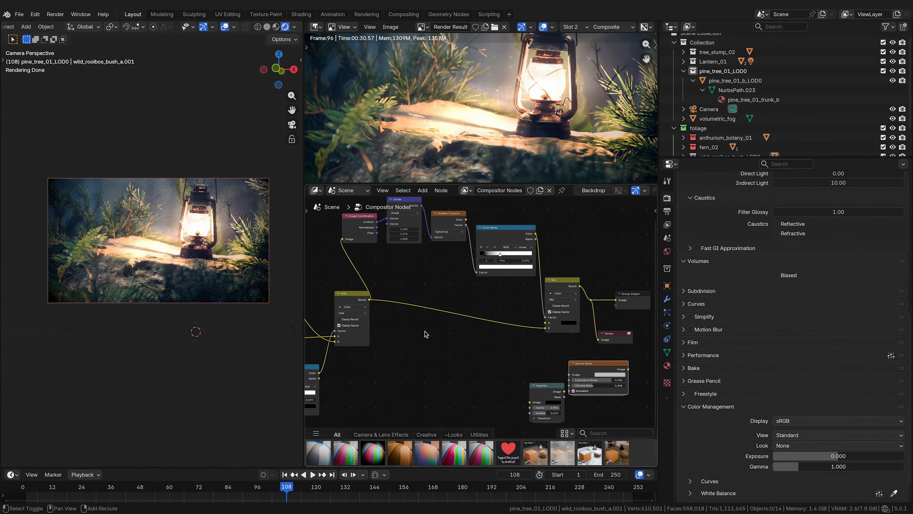
# Step: Add a Noise Texture node below the link between the Add and Mix nodes
pyautogui.hotkey('shift', 'a')
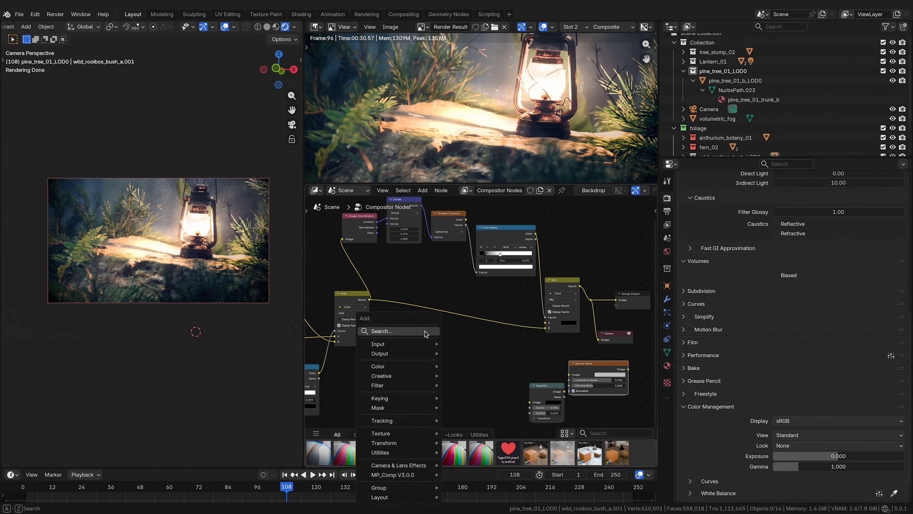
pyautogui.write('noise')
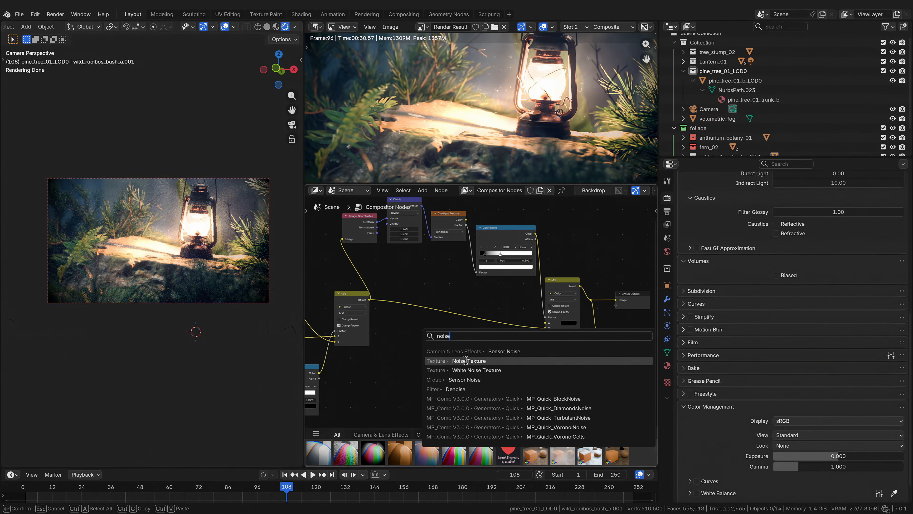
pyautogui.click(465, 360)
pyautogui.click(402, 348)
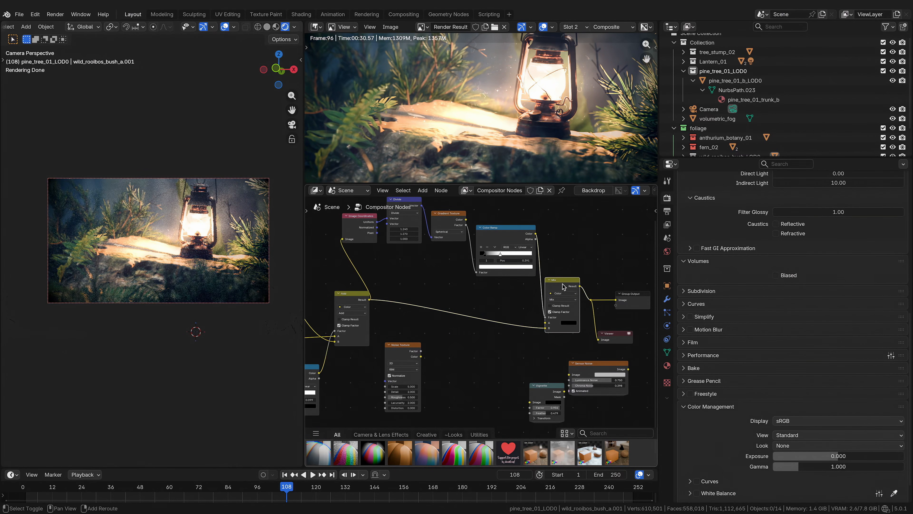
# Step: Insert a duplicate of the Mix node between Add and Mix, and feed its B input from the noise Factor after trying Color
pyautogui.hotkey('shift', 'd')
pyautogui.click(465, 316)
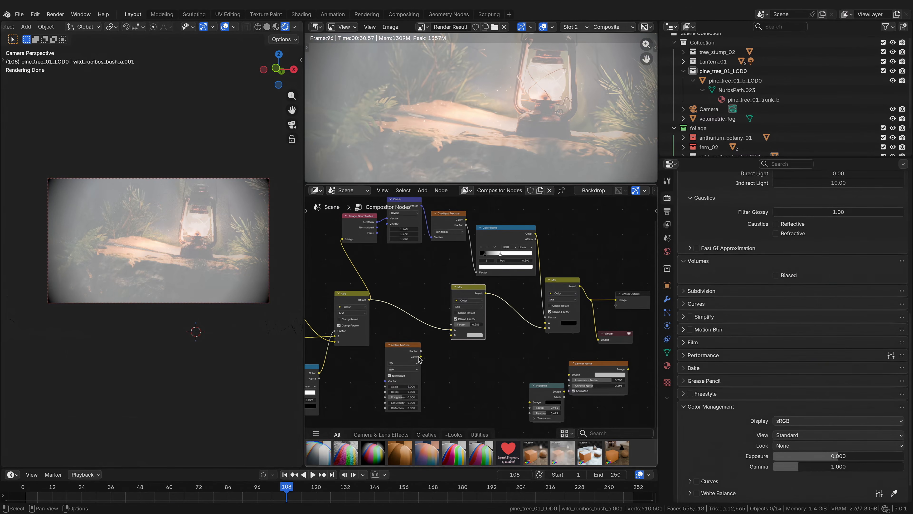
pyautogui.moveTo(421, 351); pyautogui.dragTo(449, 340)
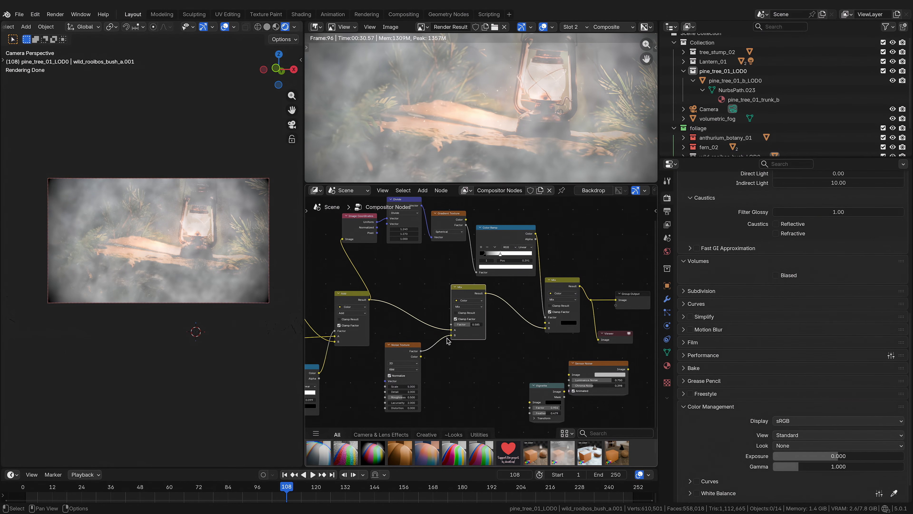
pyautogui.moveTo(421, 356); pyautogui.dragTo(451, 335)
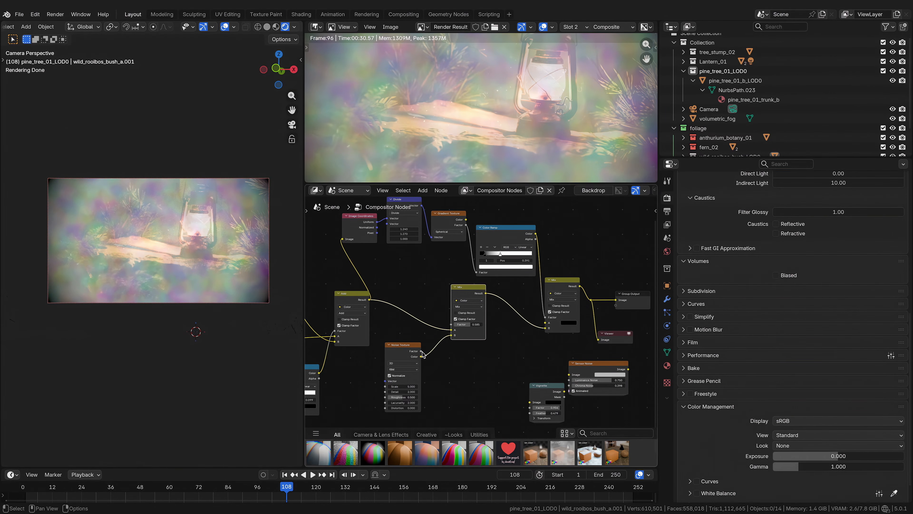
pyautogui.moveTo(421, 351); pyautogui.dragTo(450, 339)
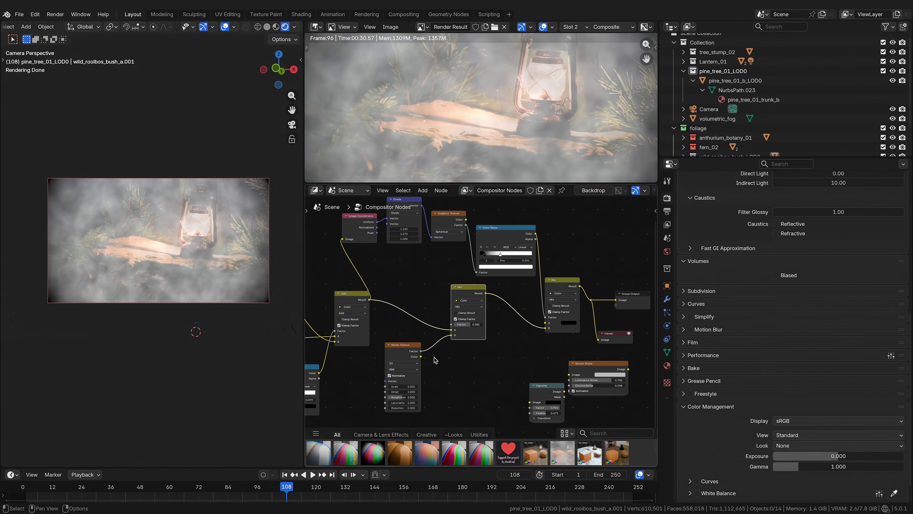
# Step: Greatly increase the Noise Texture's Scale for fine grain and inspect it close up in the Render Result
pyautogui.scroll(-3, 456, 104)
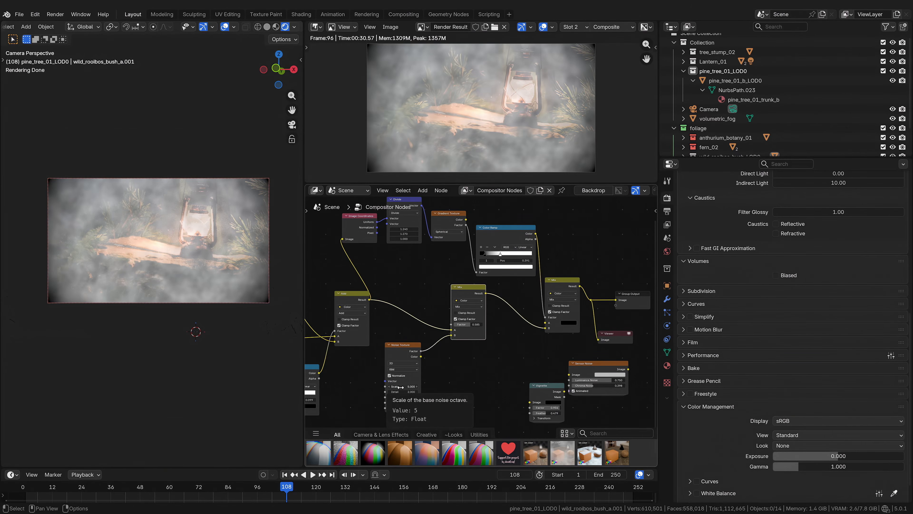
pyautogui.moveTo(399, 387); pyautogui.dragTo(489, 387)
pyautogui.scroll(3, 456, 125)
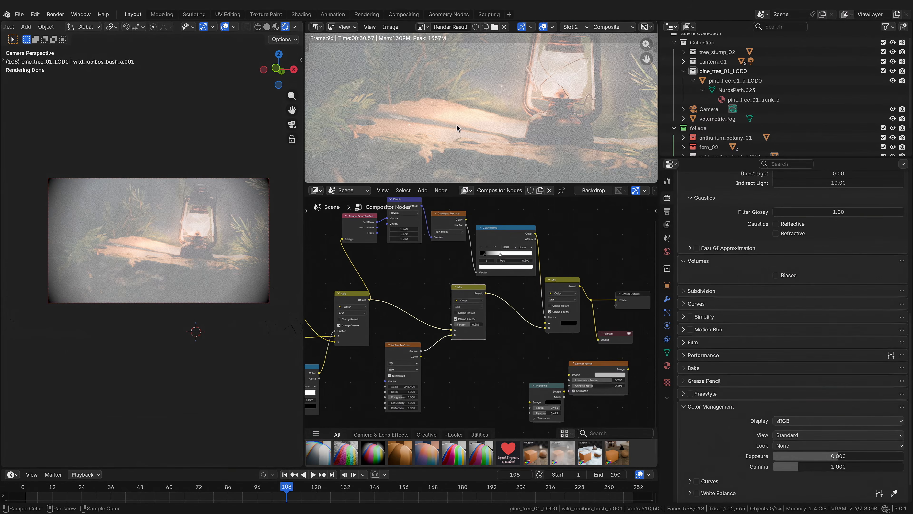
pyautogui.scroll(3, 444, 115)
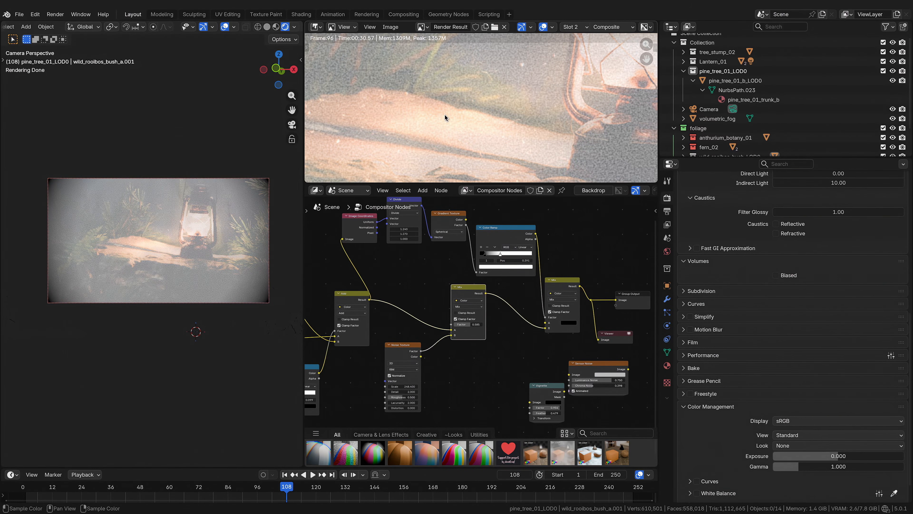
pyautogui.scroll(-6, 446, 114)
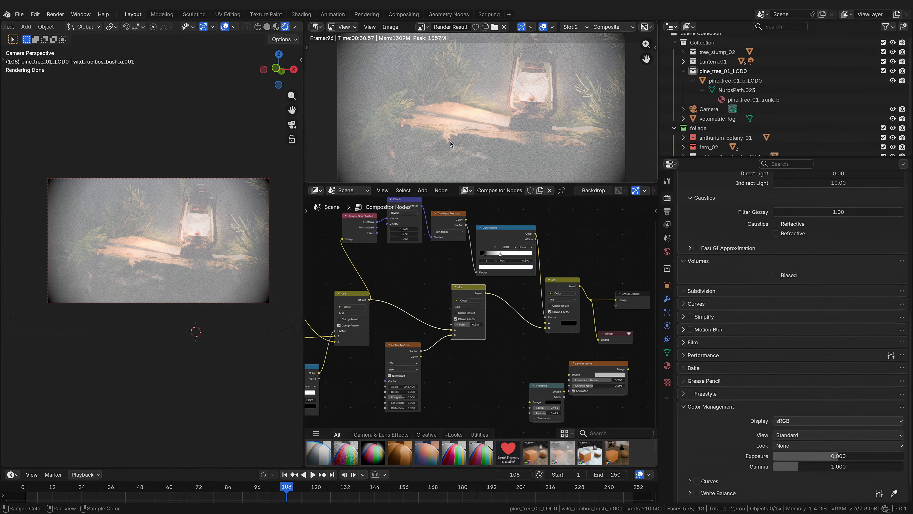
# Step: Compare Soft Light, Linear Light and Overlay on the duplicated Mix node, settling on Soft Light
pyautogui.click(468, 306)
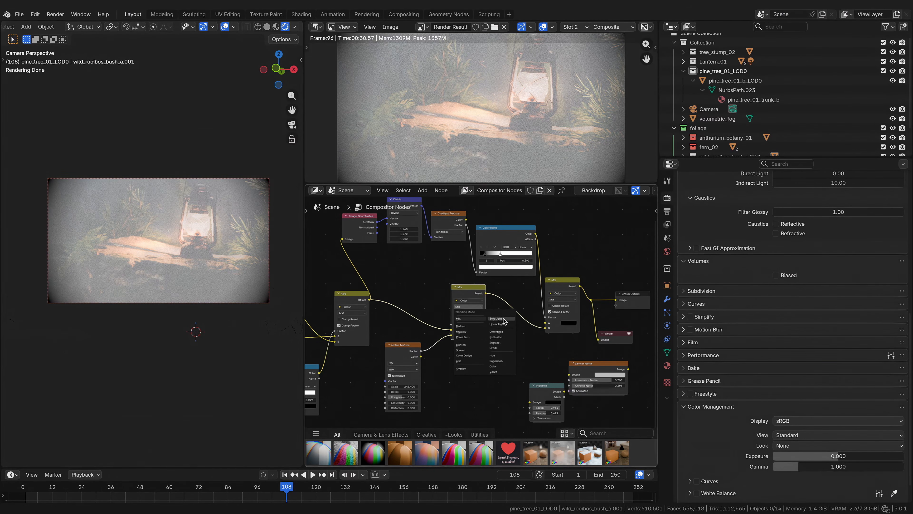
pyautogui.click(503, 319)
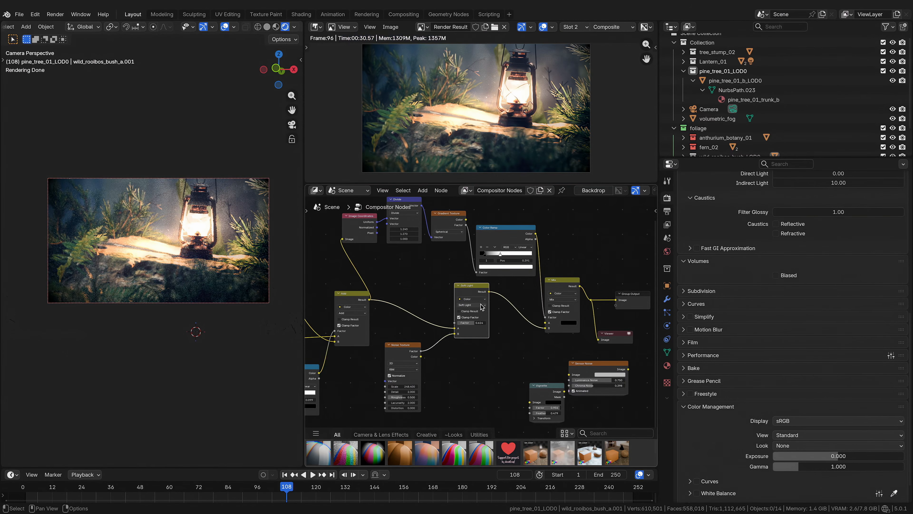
pyautogui.click(482, 306)
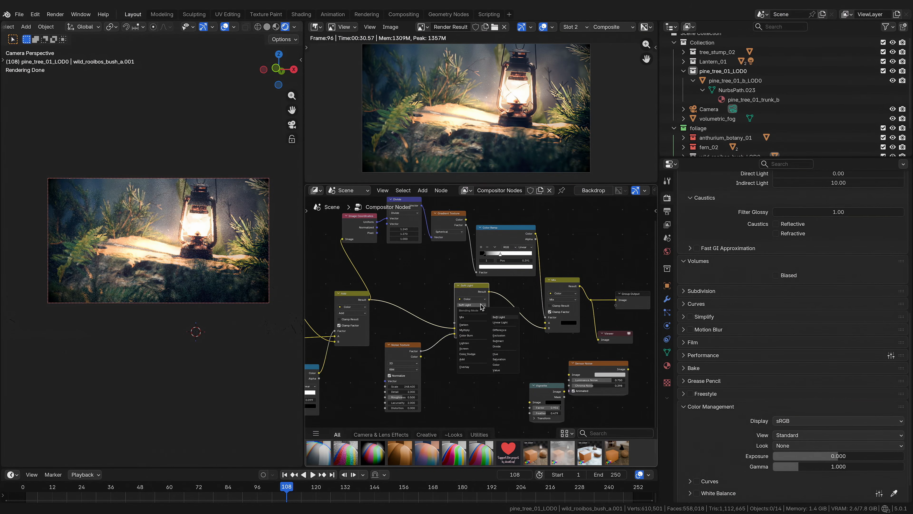
pyautogui.click(499, 323)
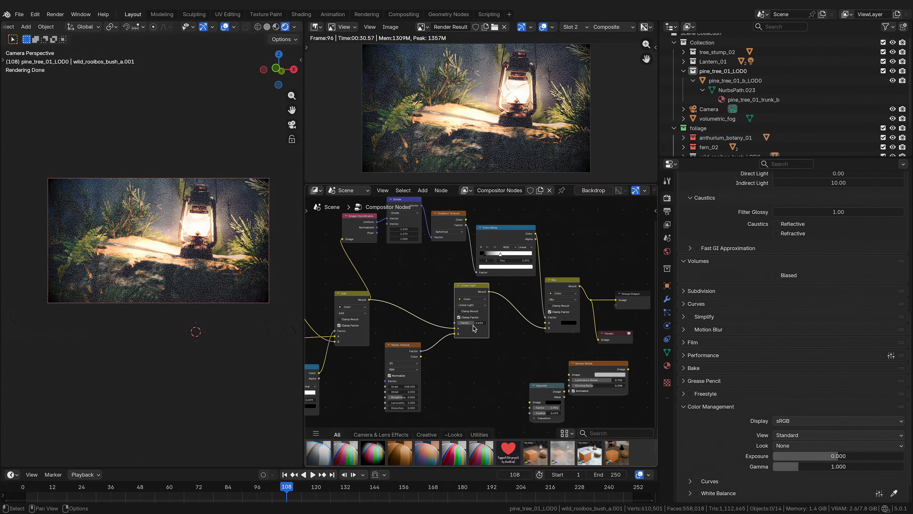
pyautogui.click(474, 305)
pyautogui.click(469, 368)
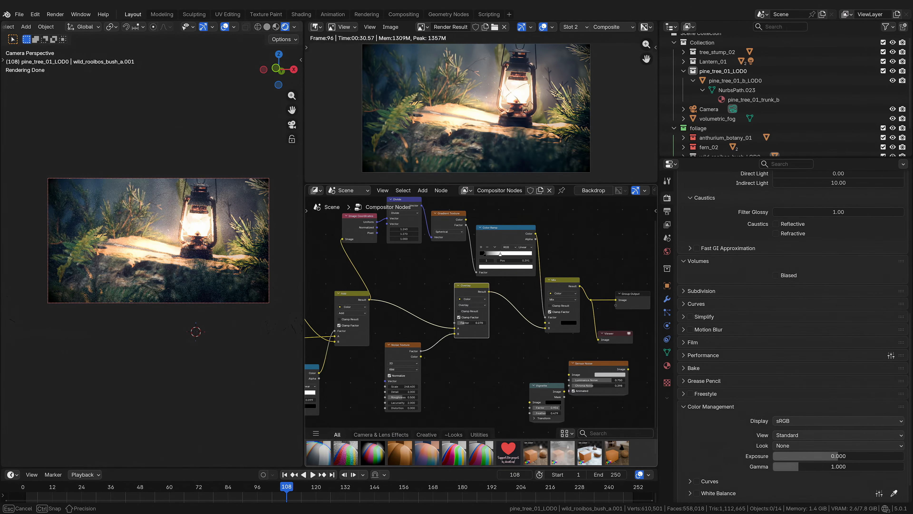
pyautogui.click(472, 305)
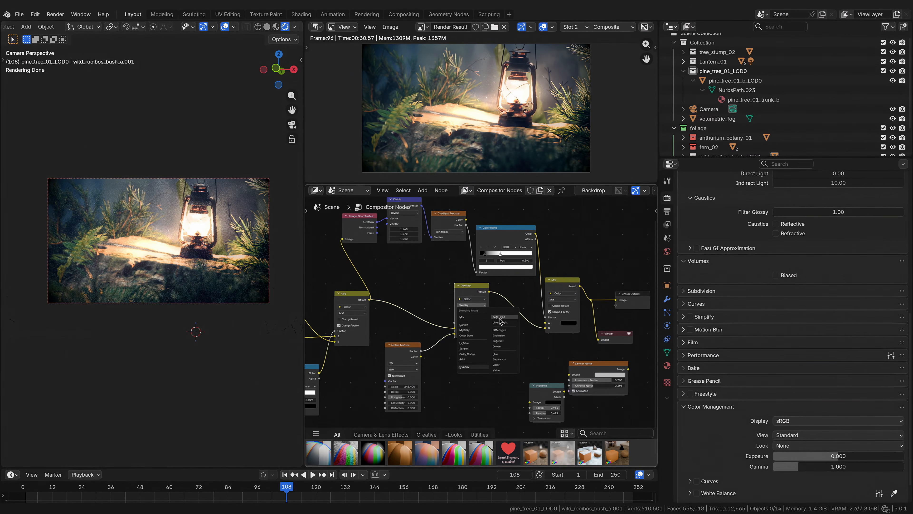
pyautogui.click(499, 317)
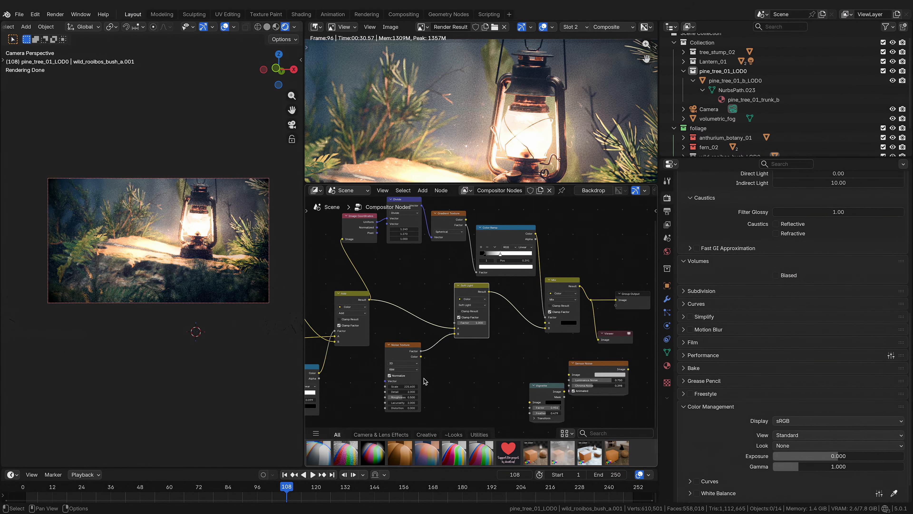
# Step: Keep the Noise Texture's Detail at 2 and set its Roughness to 0.857
pyautogui.scroll(3, 431, 377)
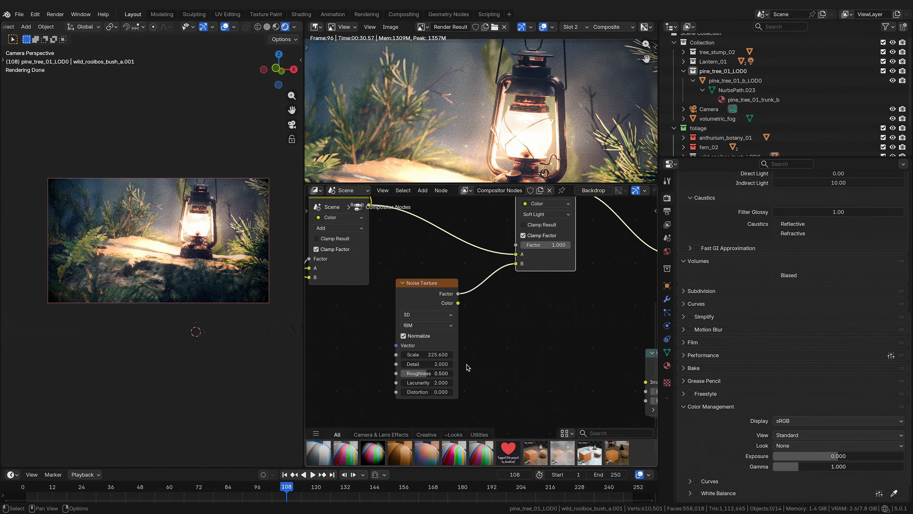
pyautogui.moveTo(432, 364)
pyautogui.mouseDown()
pyautogui.moveTo(441, 364)
pyautogui.moveTo(427, 364)
pyautogui.mouseUp()
pyautogui.click(426, 364)
pyautogui.write('2')
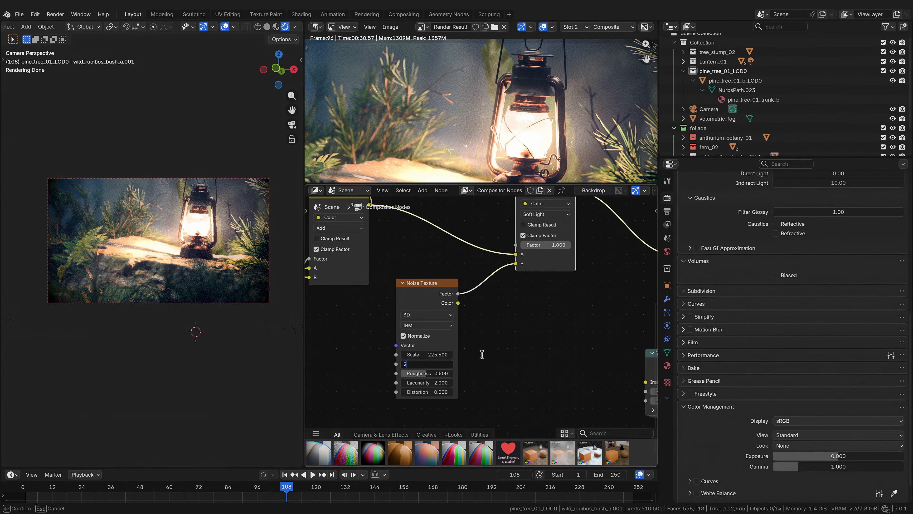
pyautogui.press('Return')
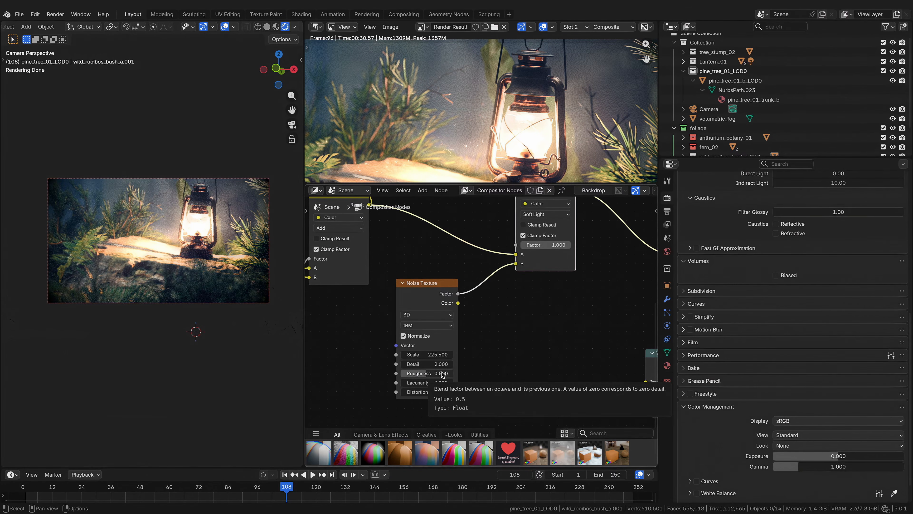
pyautogui.moveTo(441, 376); pyautogui.dragTo(471, 376)
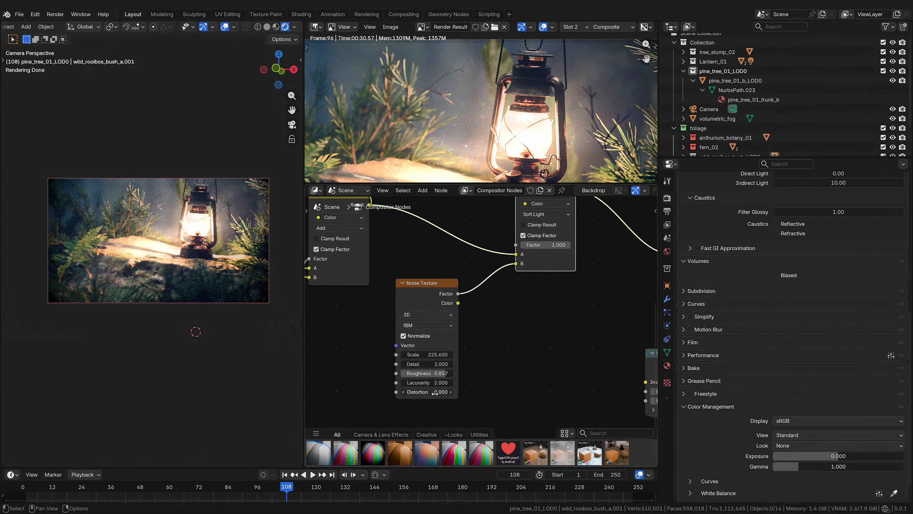
pyautogui.scroll(-1, 494, 329)
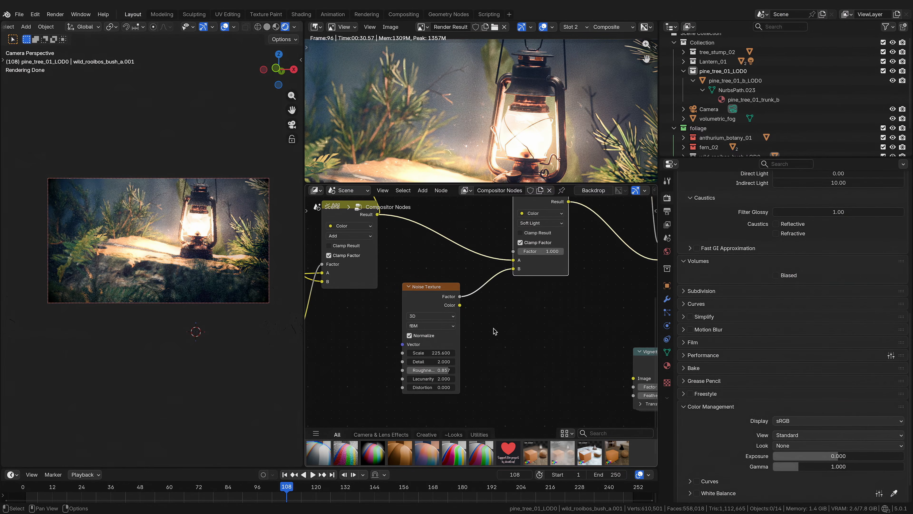
# Step: Advance to frame 115 to check the grain, and add a Scene Time node beside the Noise Texture
pyautogui.press('Right')
pyautogui.press('Right')
pyautogui.press('Right')
pyautogui.press('Right')
pyautogui.hotkey('shift', 'a')
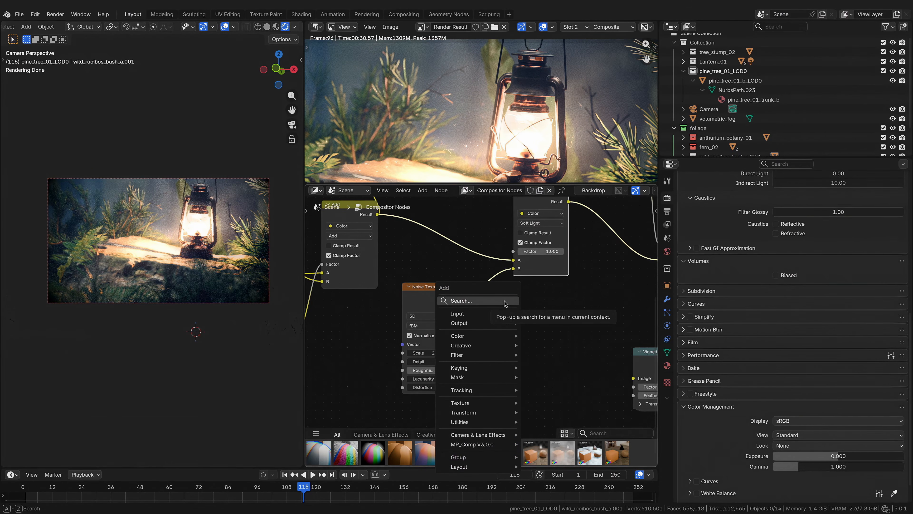
pyautogui.write('scene')
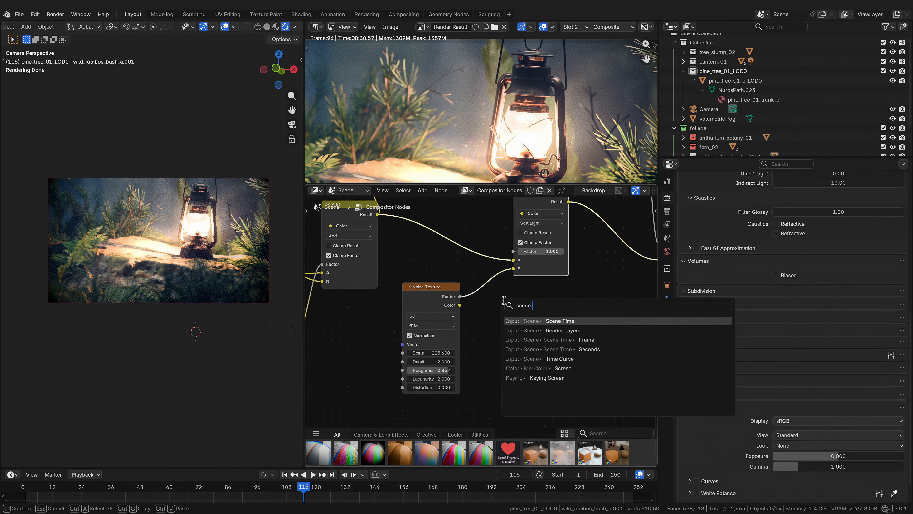
pyautogui.click(568, 322)
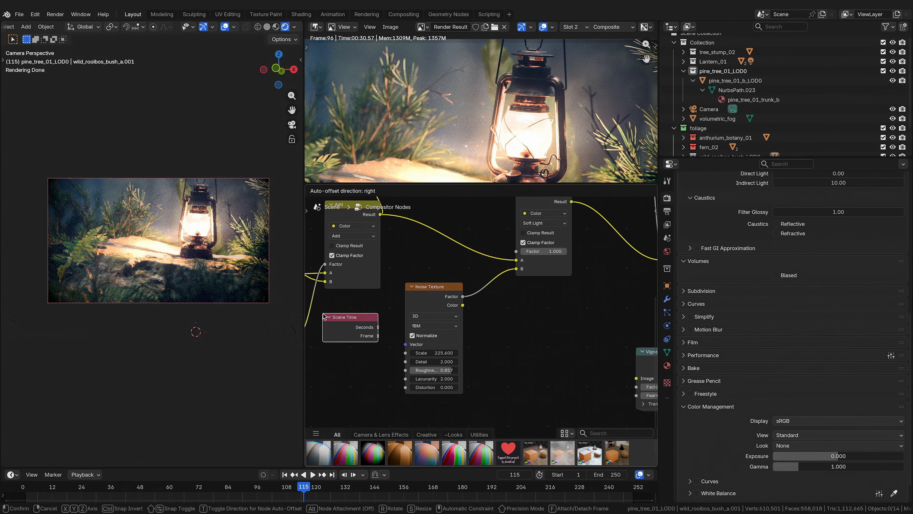
pyautogui.click(351, 315)
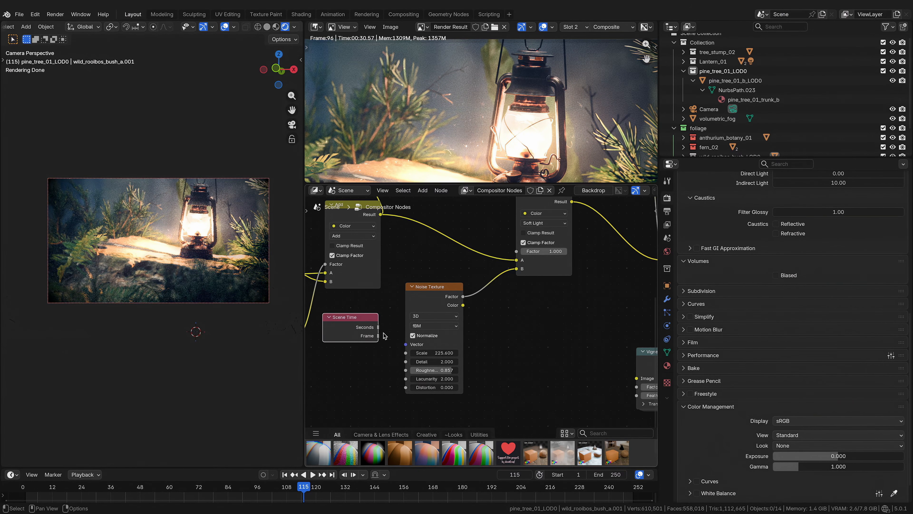
# Step: Set the Noise Texture to 4D, test its W value, and connect Scene Time's Frame output to W
pyautogui.click(446, 316)
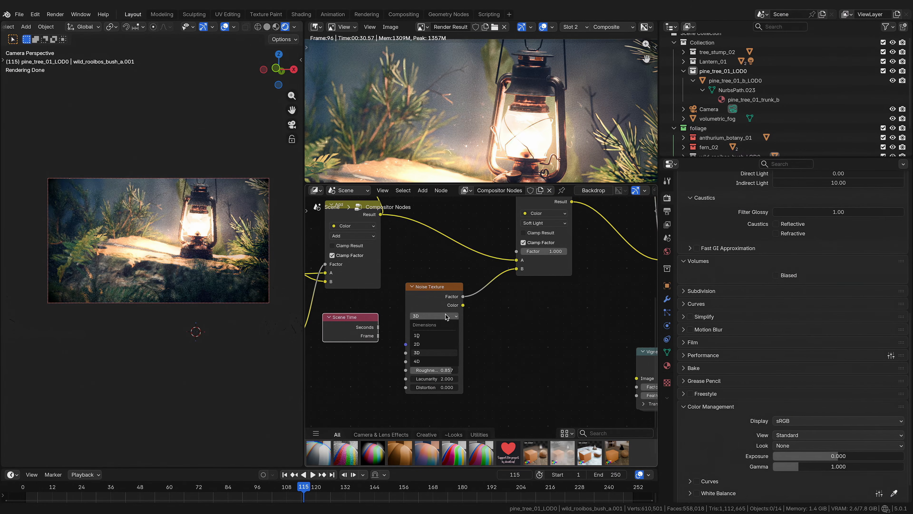
pyautogui.click(428, 361)
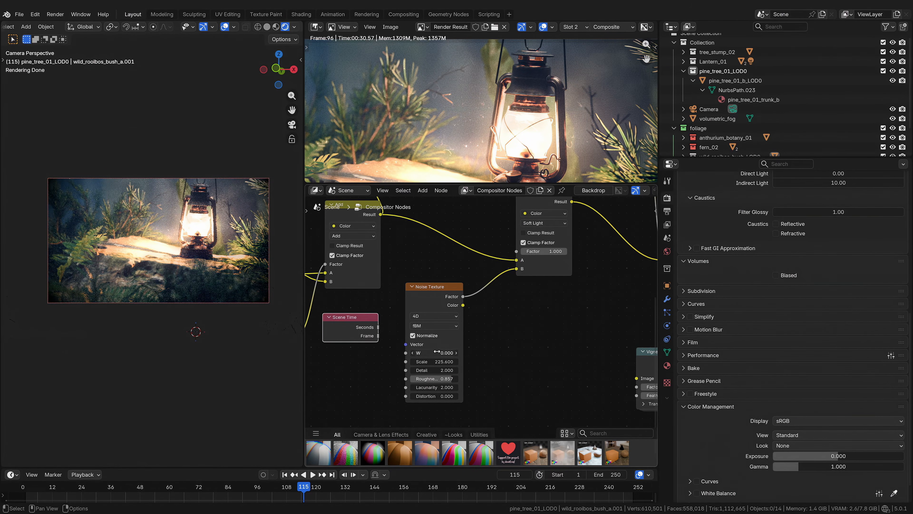
pyautogui.moveTo(435, 352); pyautogui.dragTo(501, 352)
pyautogui.moveTo(379, 336); pyautogui.dragTo(405, 353)
# Step: Step through the timeline to frame 130 to check whether the grain changes from frame to frame
pyautogui.press('Right')
pyautogui.press('Right')
pyautogui.press('Right')
pyautogui.press('Right')
pyautogui.press('Right')
pyautogui.press('Right')
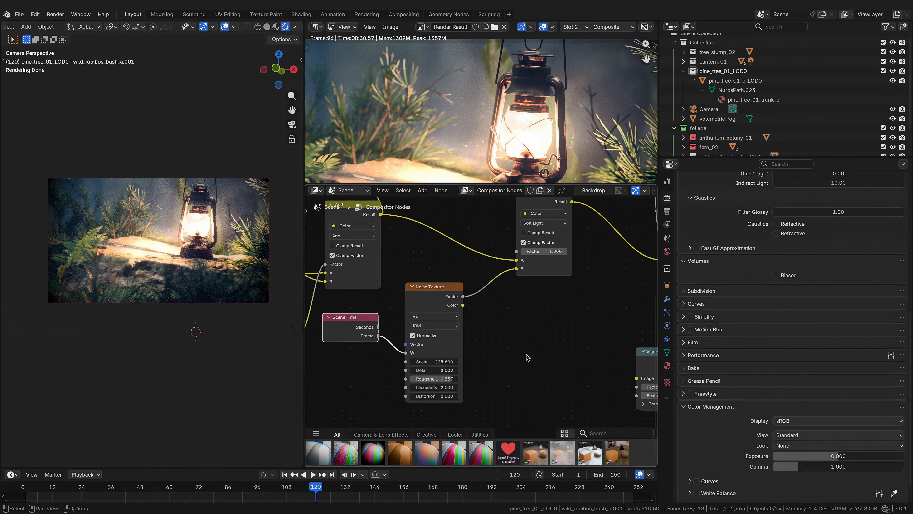
pyautogui.press('Right')
pyautogui.press('Right')
pyautogui.press('Right')
pyautogui.press('Right')
pyautogui.press('Right')
pyautogui.press('Right')
pyautogui.press('Right')
pyautogui.press('Right')
pyautogui.press('Right')
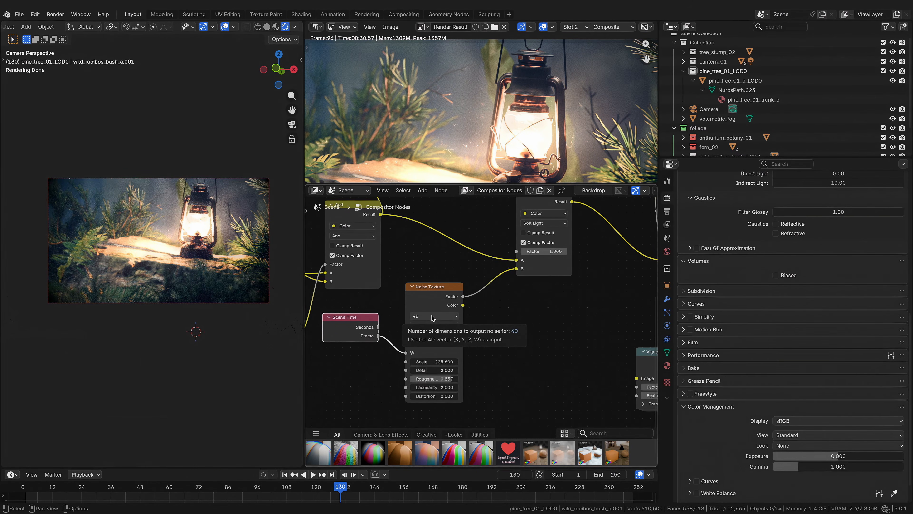
# Step: Switch the Noise Texture's dimensions back to 3D
pyautogui.click(453, 317)
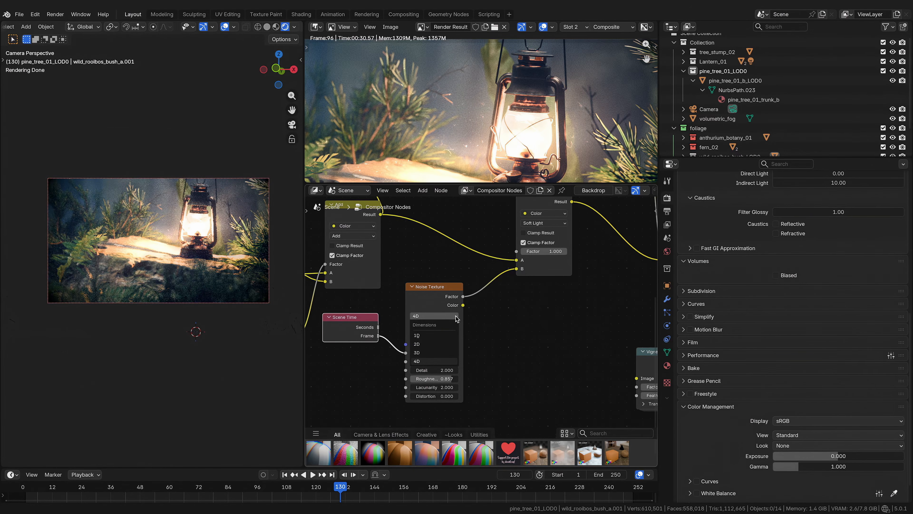
pyautogui.click(435, 353)
pyautogui.scroll(-4, 459, 320)
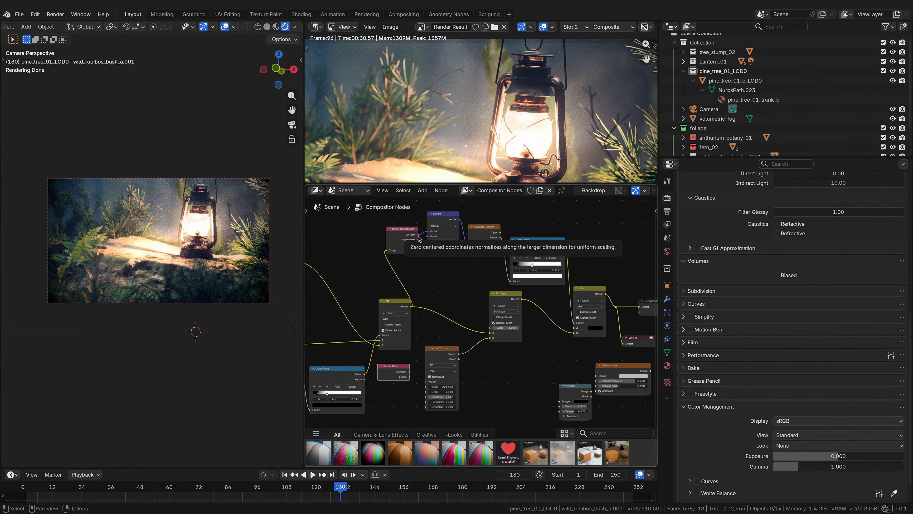
# Step: Feed Image Coordinates' Uniform output into the Noise Texture's Vector through a duplicated vector math node set to Add, and test its X offset at -0.560
pyautogui.moveTo(419, 239); pyautogui.dragTo(427, 381)
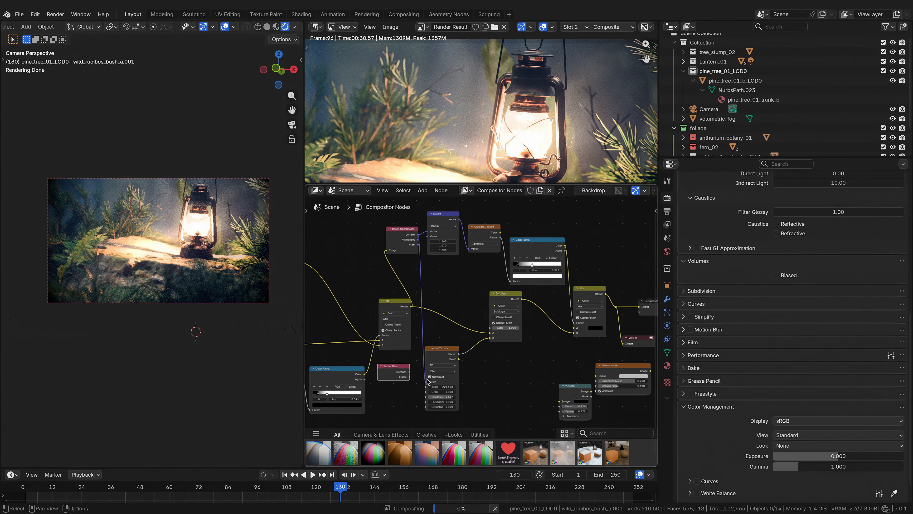
pyautogui.moveTo(446, 349); pyautogui.dragTo(473, 345)
pyautogui.click(445, 218)
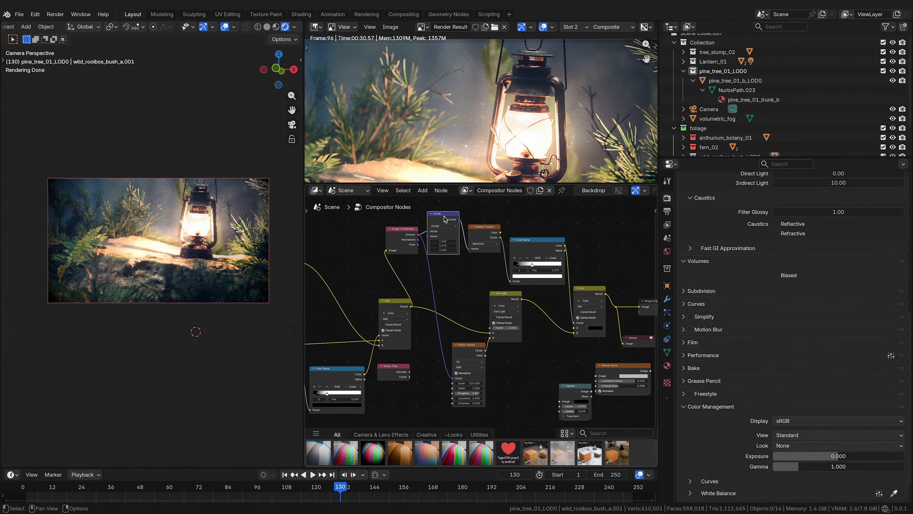
pyautogui.hotkey('shift', 'd')
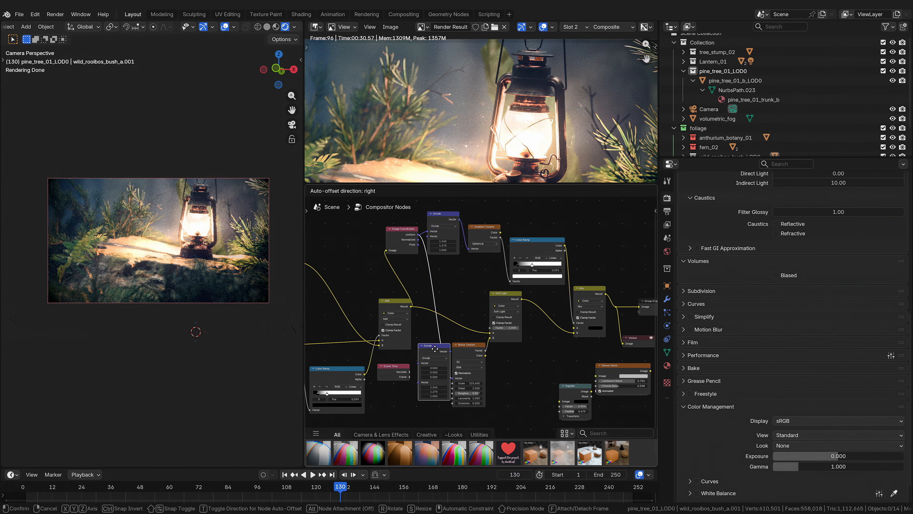
pyautogui.click(445, 354)
pyautogui.click(444, 361)
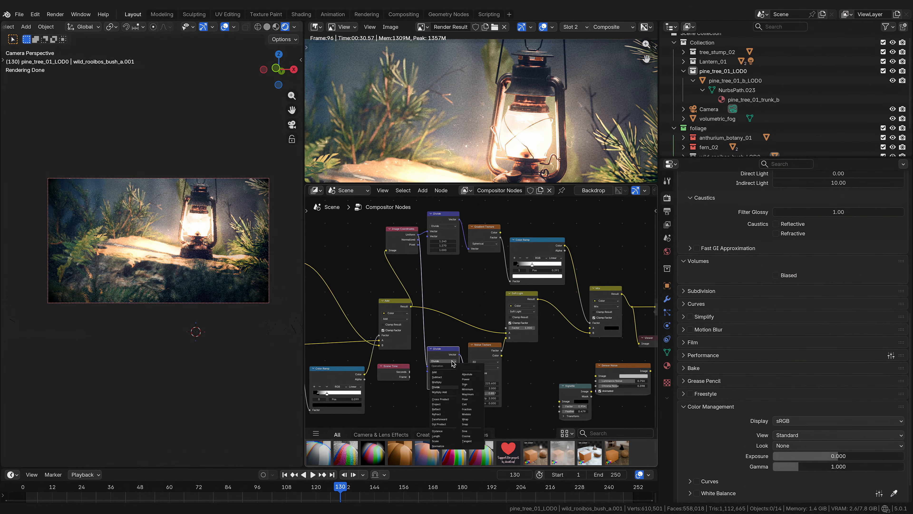
pyautogui.click(446, 373)
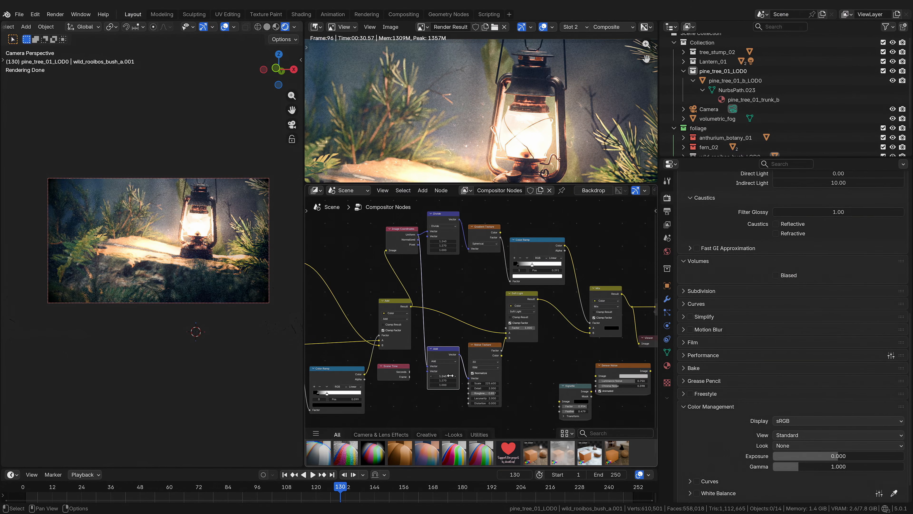
pyautogui.moveTo(448, 376)
pyautogui.mouseDown()
pyautogui.moveTo(399, 376)
pyautogui.moveTo(443, 377)
pyautogui.mouseUp()
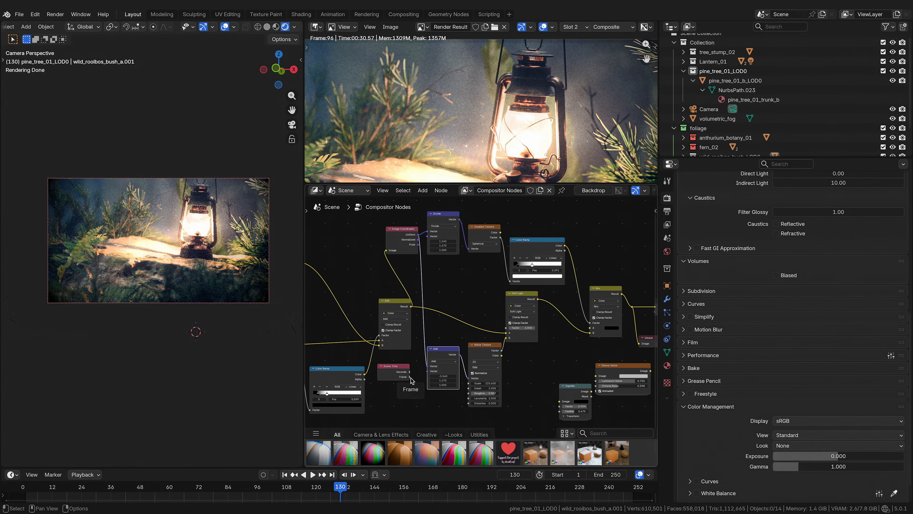
# Step: Connect Scene Time's Frame output to the second Vector input of the Add node
pyautogui.scroll(1, 412, 380)
pyautogui.moveTo(406, 352); pyautogui.dragTo(423, 348)
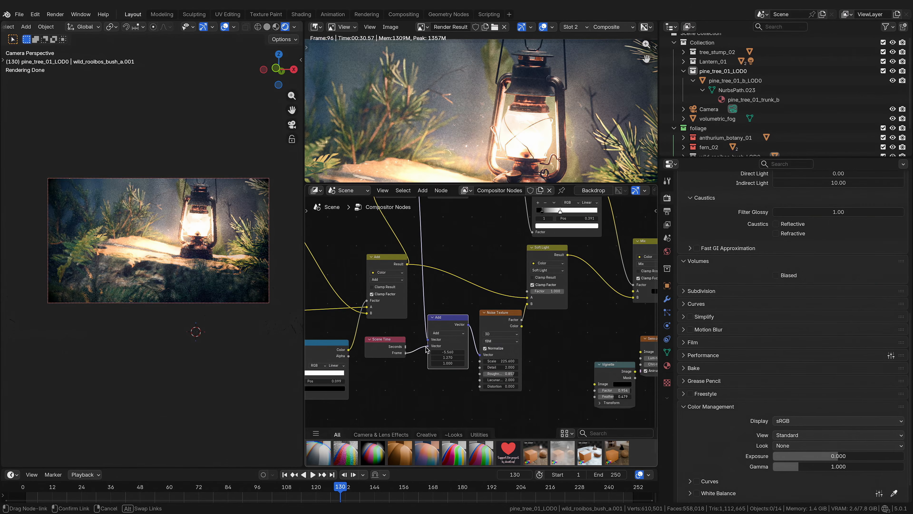
pyautogui.moveTo(427, 348); pyautogui.dragTo(427, 348)
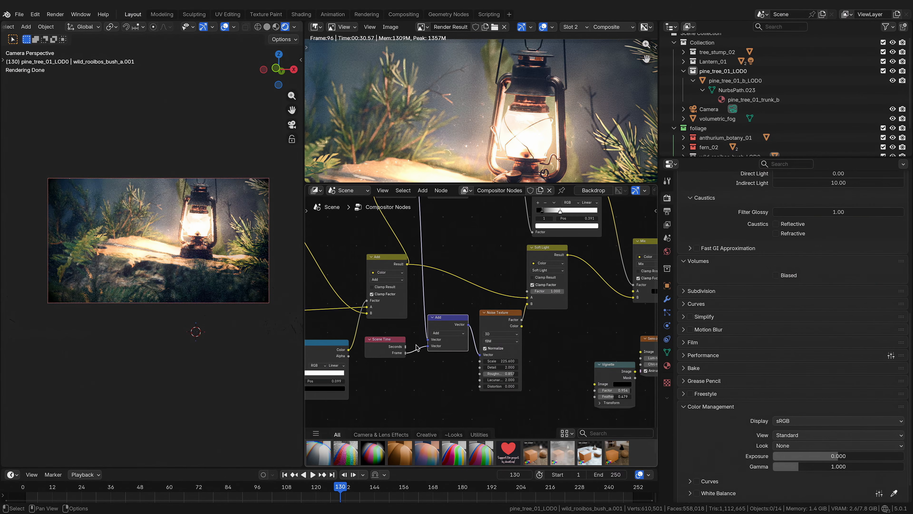
# Step: Insert a Combine XYZ node between Scene Time and Add, route Frame into its Z input, and place Scene Time lower beside it
pyautogui.hotkey('shift', 'a')
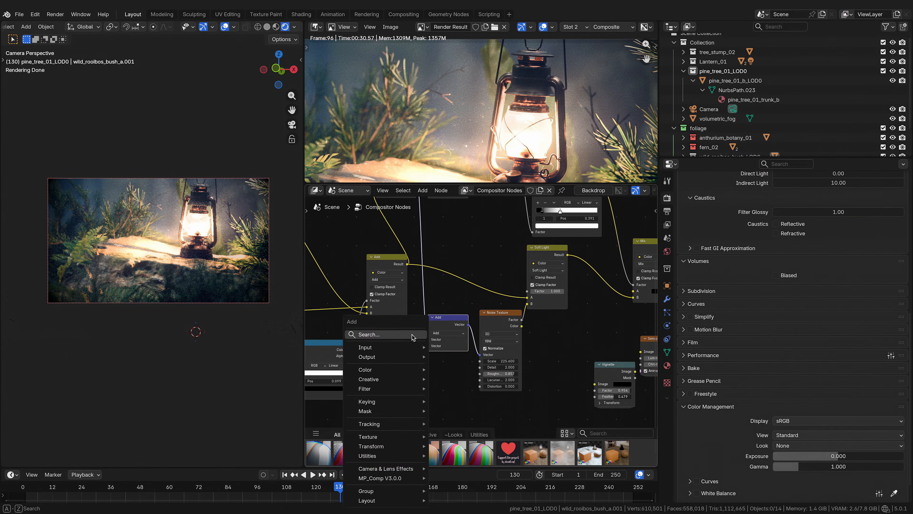
pyautogui.write('xy')
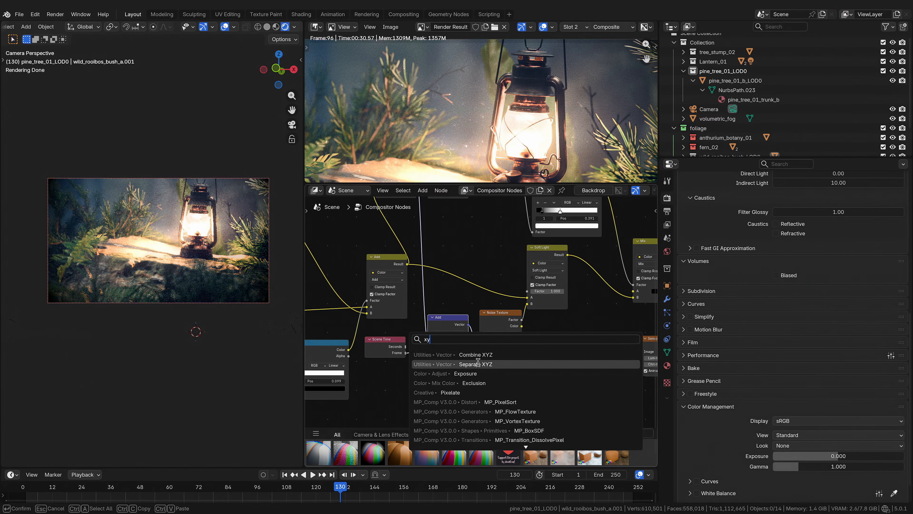
pyautogui.click(464, 355)
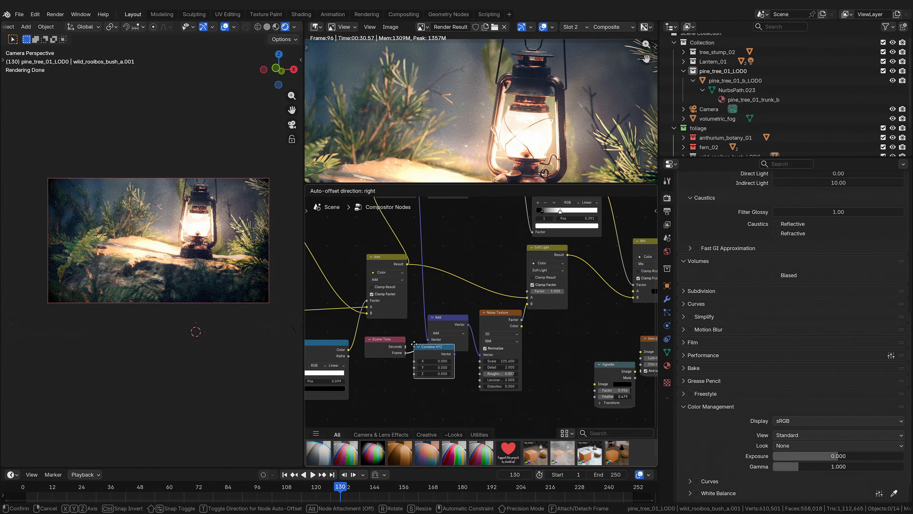
pyautogui.click(414, 345)
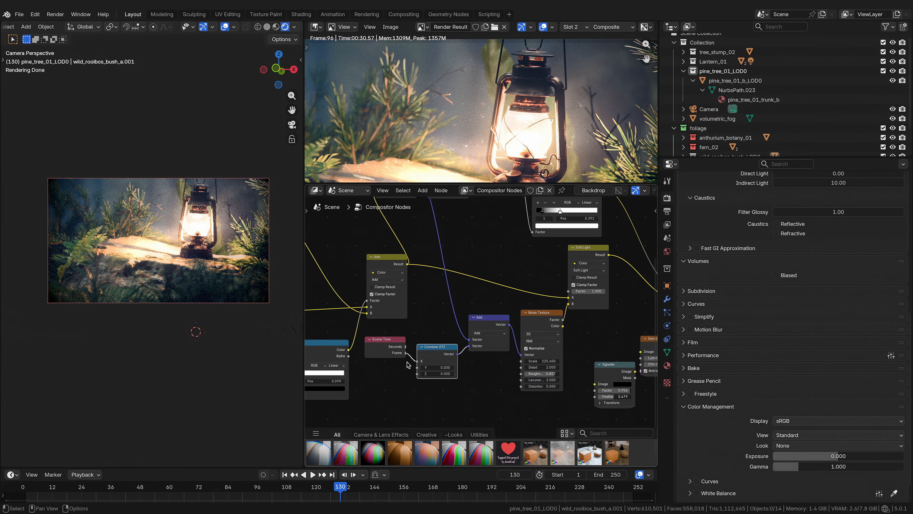
pyautogui.moveTo(417, 360); pyautogui.dragTo(417, 374)
pyautogui.moveTo(381, 339); pyautogui.dragTo(381, 373)
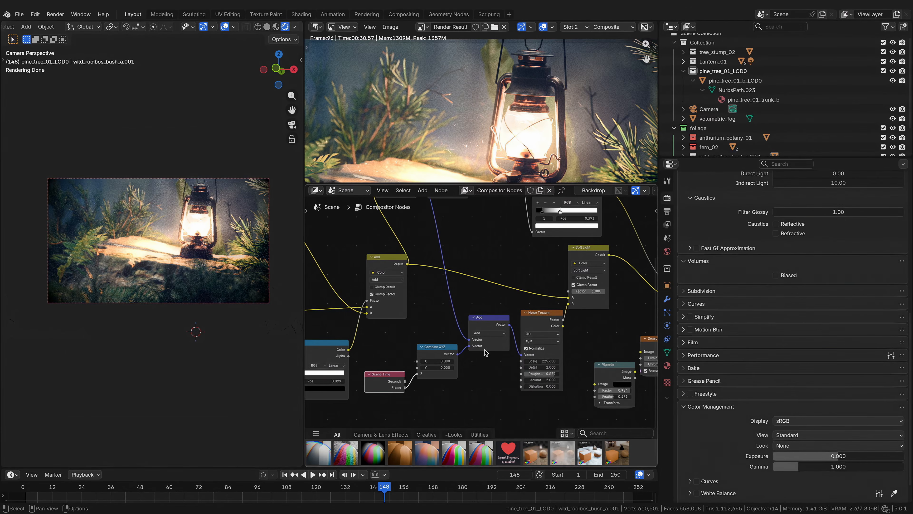
# Step: Add a Lens Distortion node on the link between the final Mix node and the outputs
pyautogui.moveTo(484, 349); pyautogui.dragTo(429, 358, button='middle')
pyautogui.scroll(-3, 515, 137)
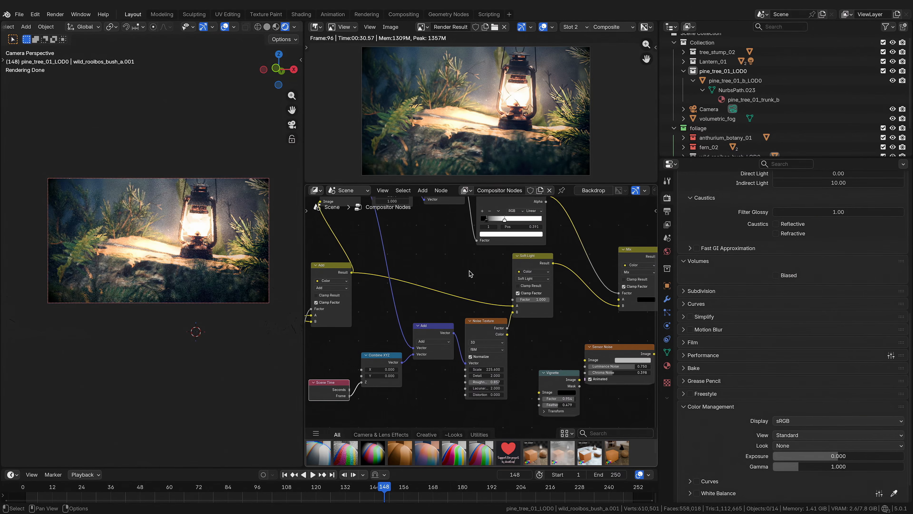
pyautogui.scroll(-5, 457, 255)
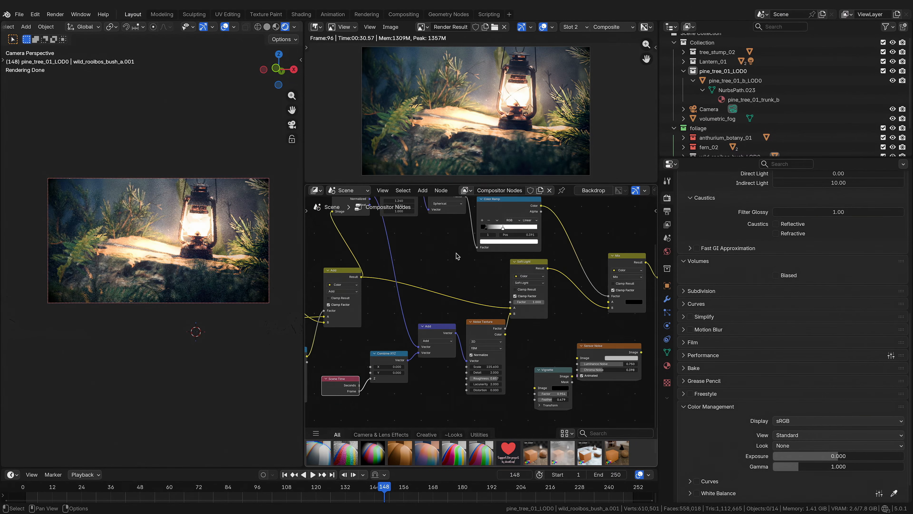
pyautogui.moveTo(456, 255); pyautogui.dragTo(413, 273, button='middle')
pyautogui.scroll(2, 555, 231)
pyautogui.hotkey('shift', 'a')
pyautogui.click(554, 230)
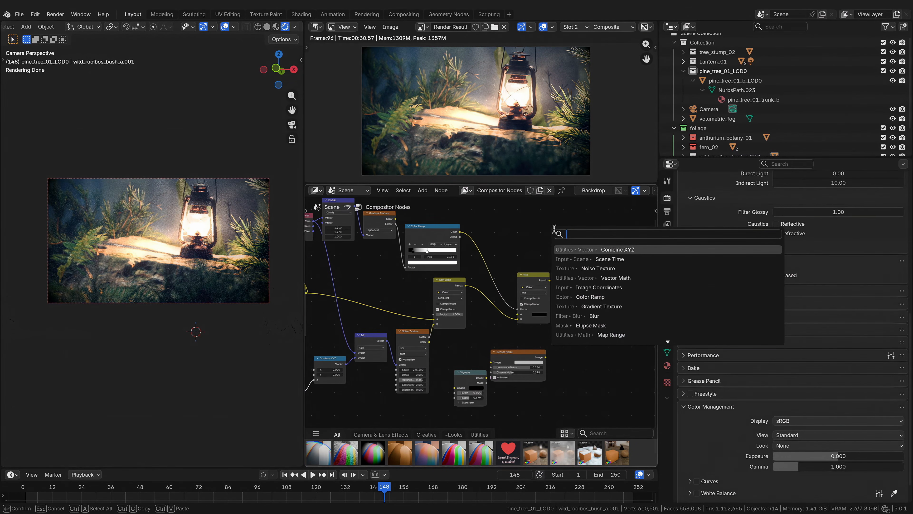
pyautogui.write('lens dis')
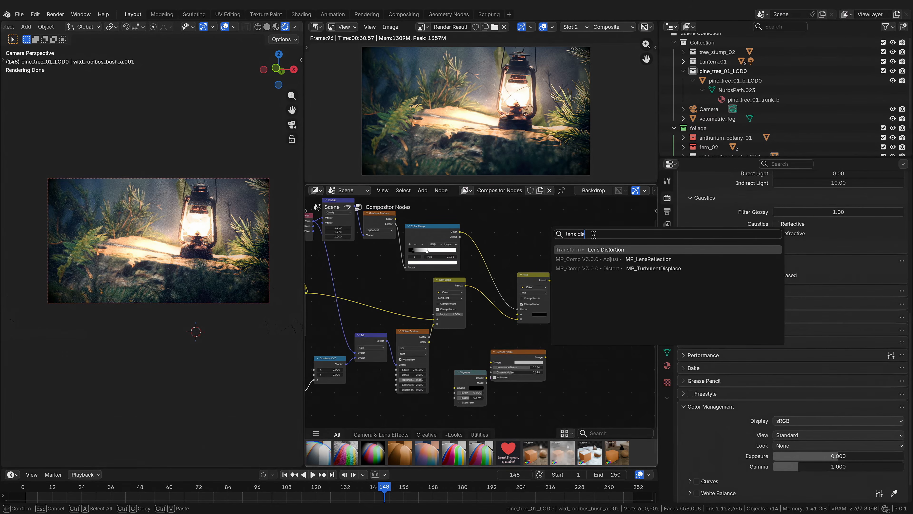
pyautogui.press('Return')
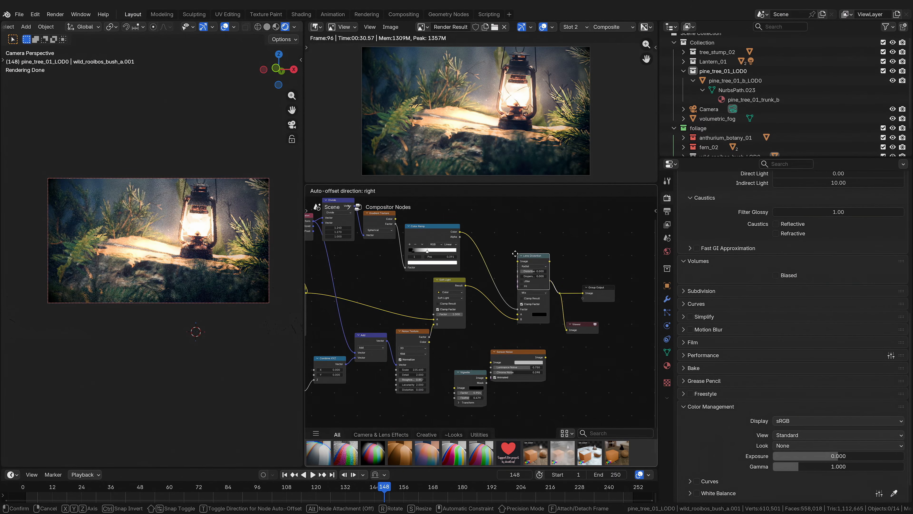
pyautogui.click(522, 251)
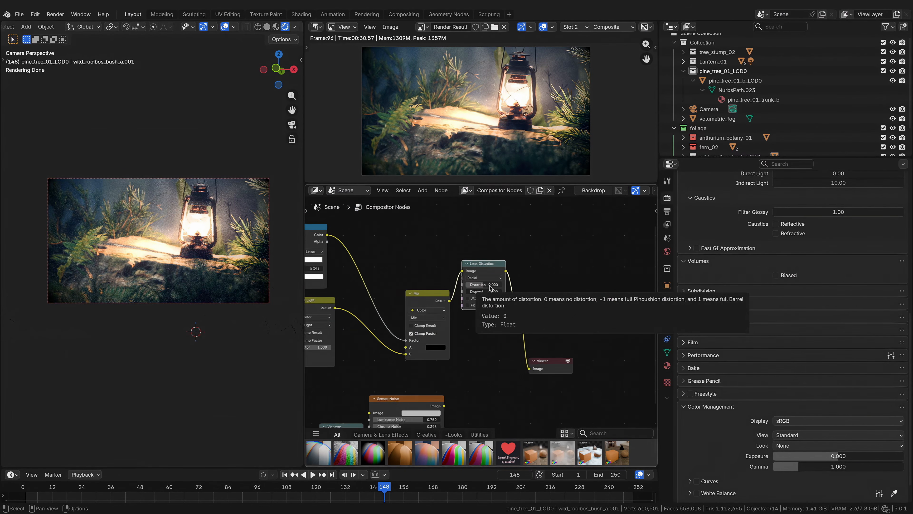
# Step: Test a strong positive lens distortion, enable Fit, and set Distortion to -0.025
pyautogui.moveTo(488, 287); pyautogui.dragTo(541, 287)
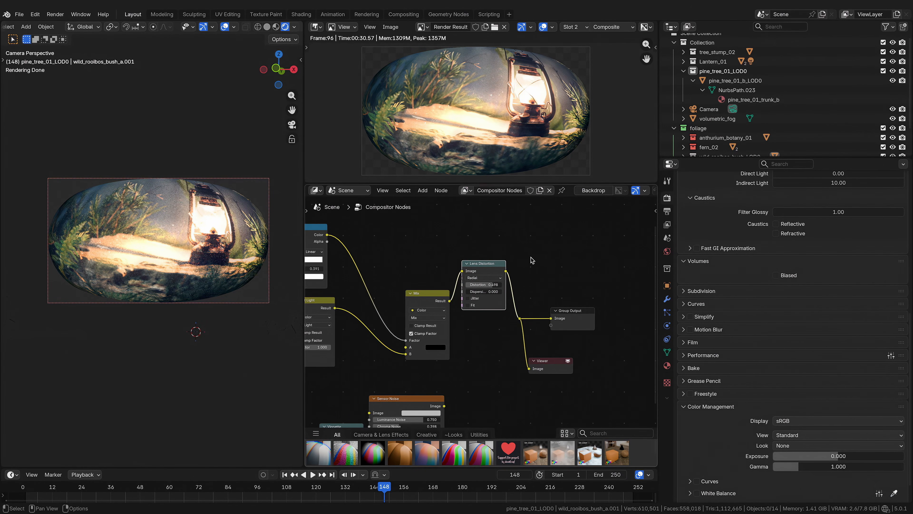
pyautogui.click(475, 306)
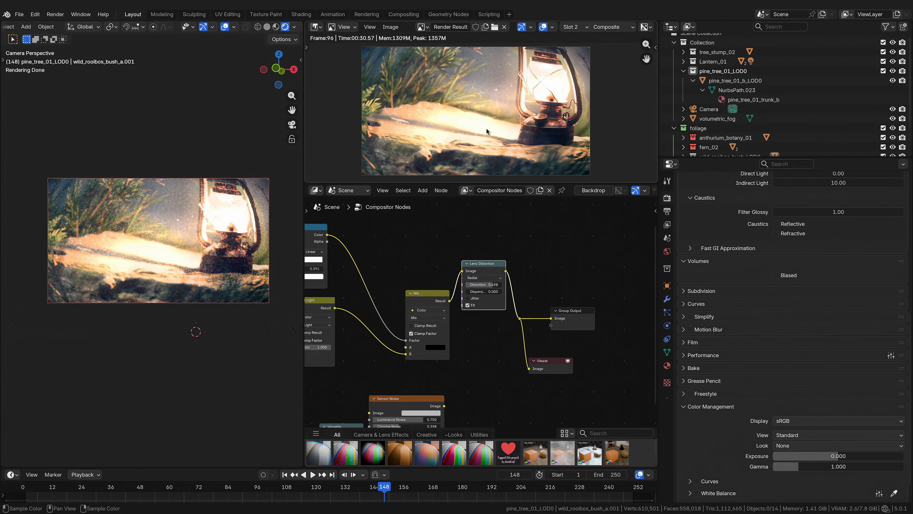
pyautogui.moveTo(485, 284); pyautogui.dragTo(437, 284)
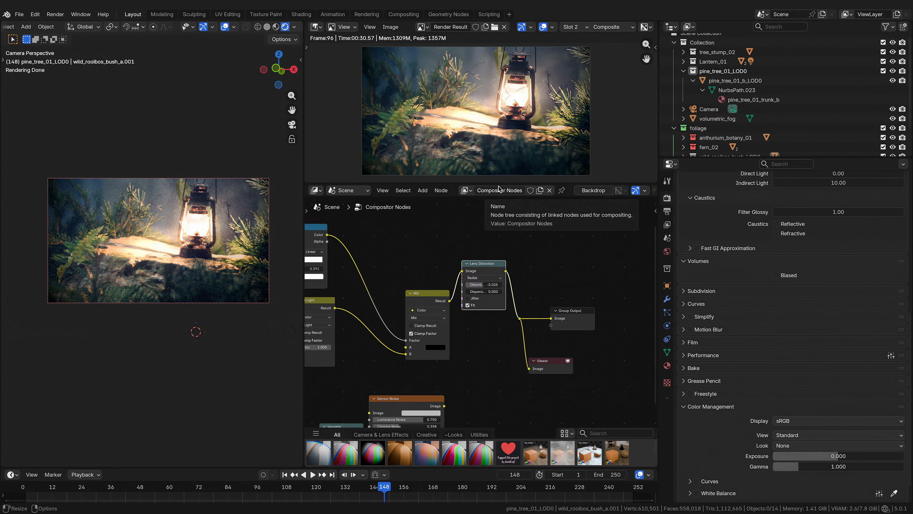
# Step: Widen the Lens Distortion node, test a strong dispersion, set Dispersion to 0.032, and inspect the color fringing near the fern
pyautogui.scroll(3, 524, 268)
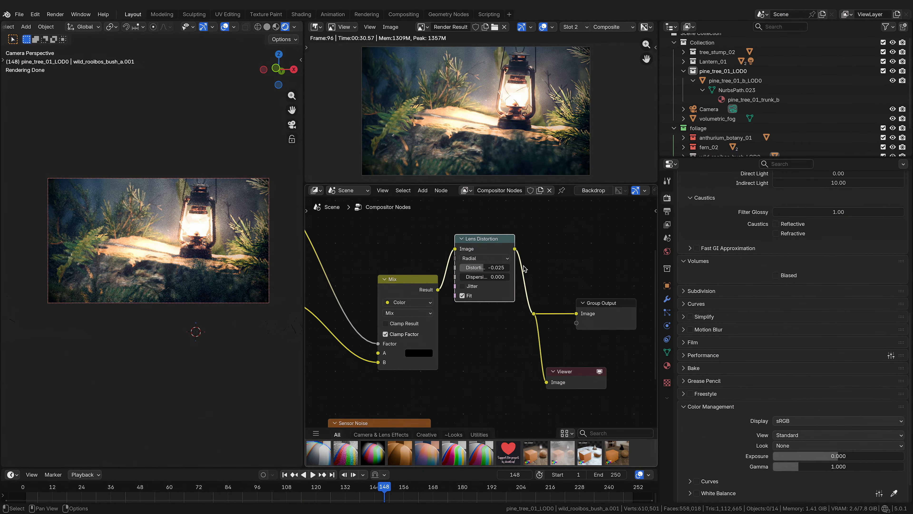
pyautogui.moveTo(499, 274); pyautogui.dragTo(479, 282, button='middle')
pyautogui.moveTo(479, 240); pyautogui.dragTo(488, 238)
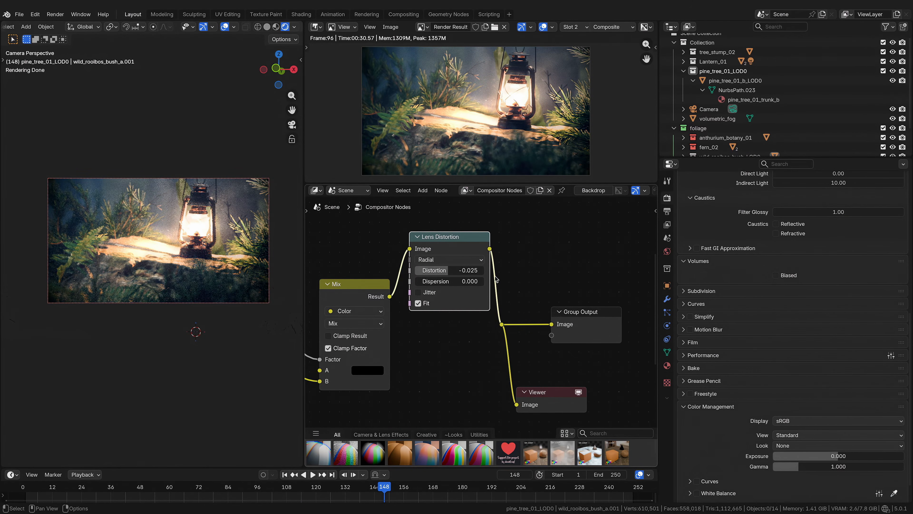
pyautogui.moveTo(464, 284); pyautogui.dragTo(515, 284)
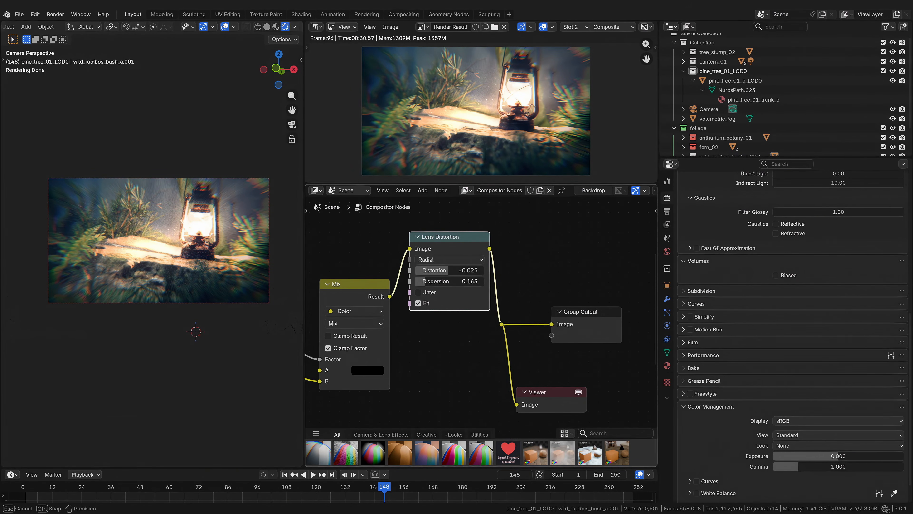
pyautogui.moveTo(515, 284); pyautogui.dragTo(514, 284)
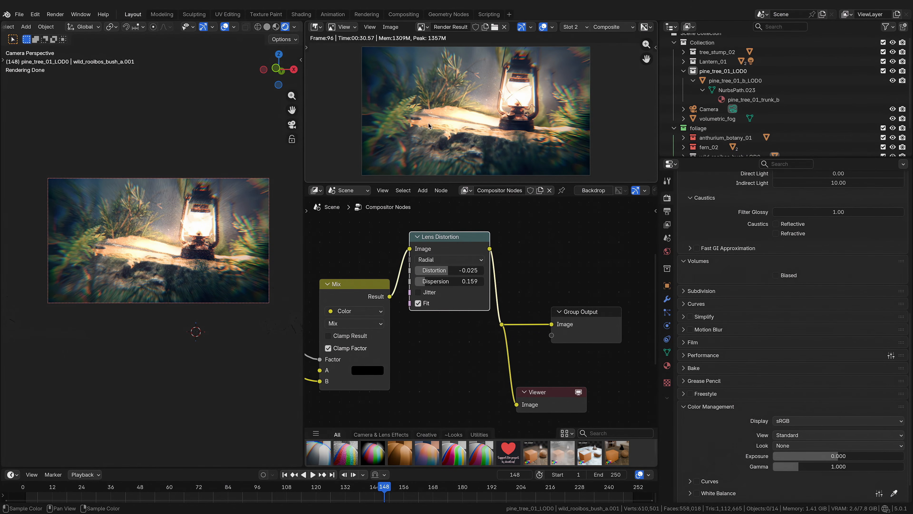
pyautogui.moveTo(462, 284); pyautogui.dragTo(411, 285)
pyautogui.scroll(5, 472, 132)
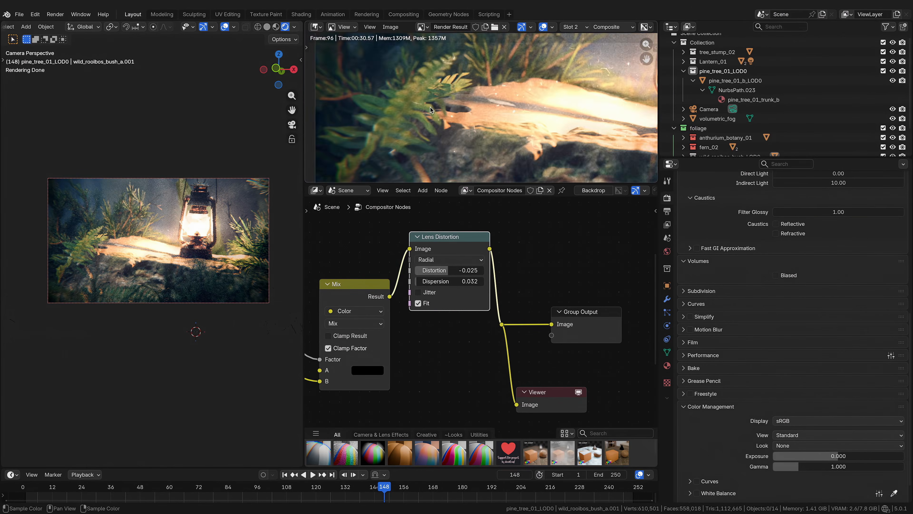
pyautogui.moveTo(430, 107); pyautogui.dragTo(546, 97, button='middle')
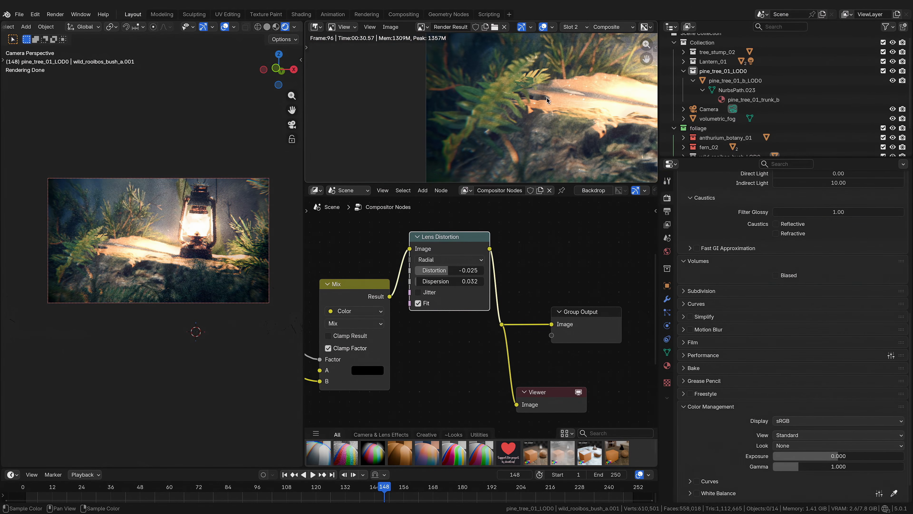
pyautogui.scroll(-5, 546, 97)
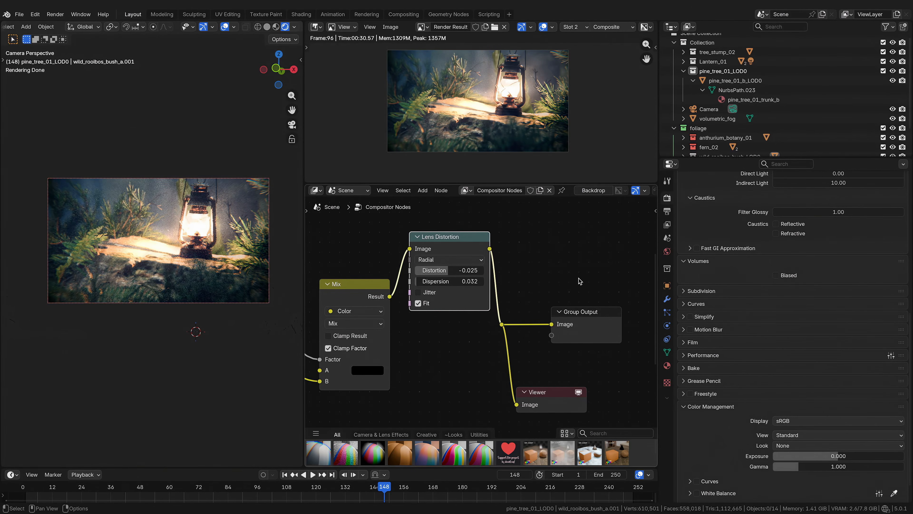
# Step: Compare the raw ViewLayer render with the Composite result several times, and show the other render slot
pyautogui.scroll(-4, 546, 249)
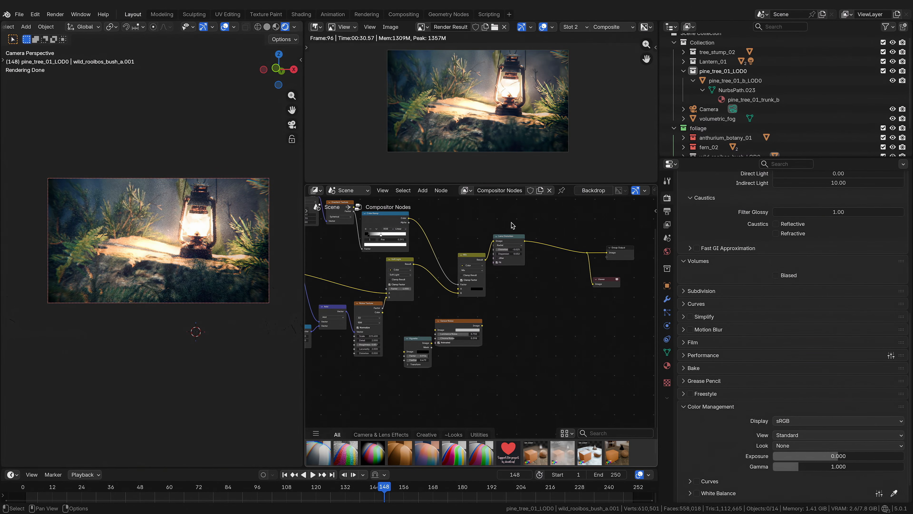
pyautogui.click(606, 28)
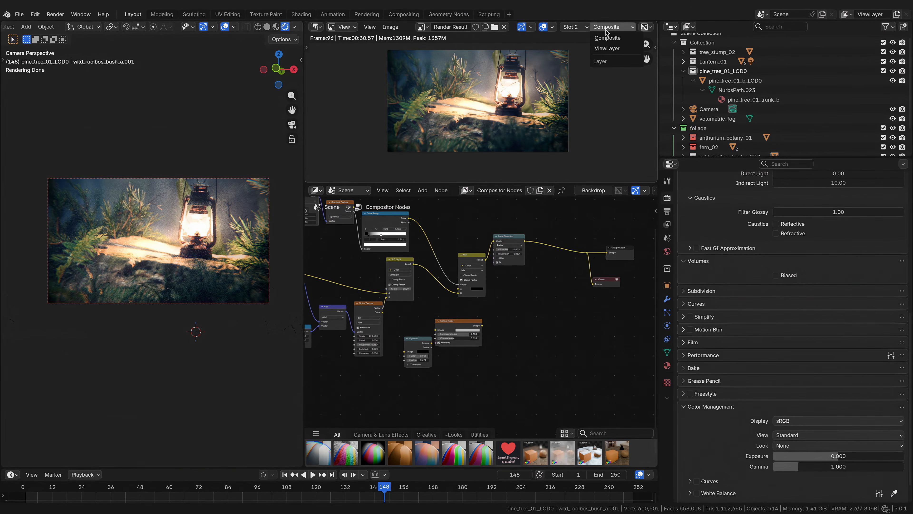
pyautogui.click(614, 51)
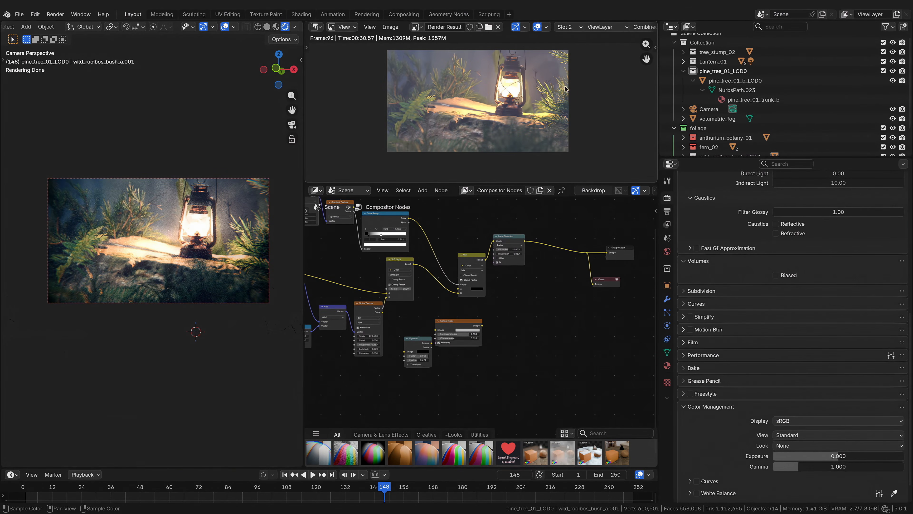
pyautogui.click(604, 27)
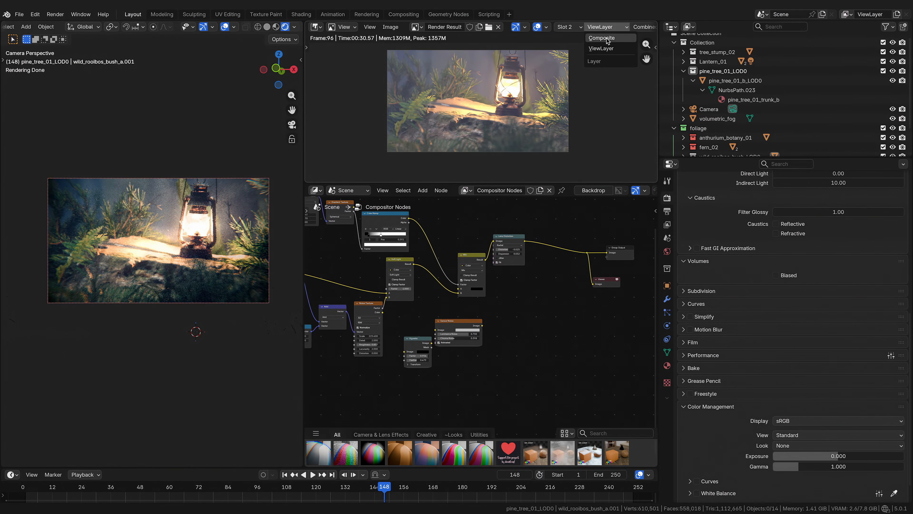
pyautogui.click(607, 38)
pyautogui.click(605, 28)
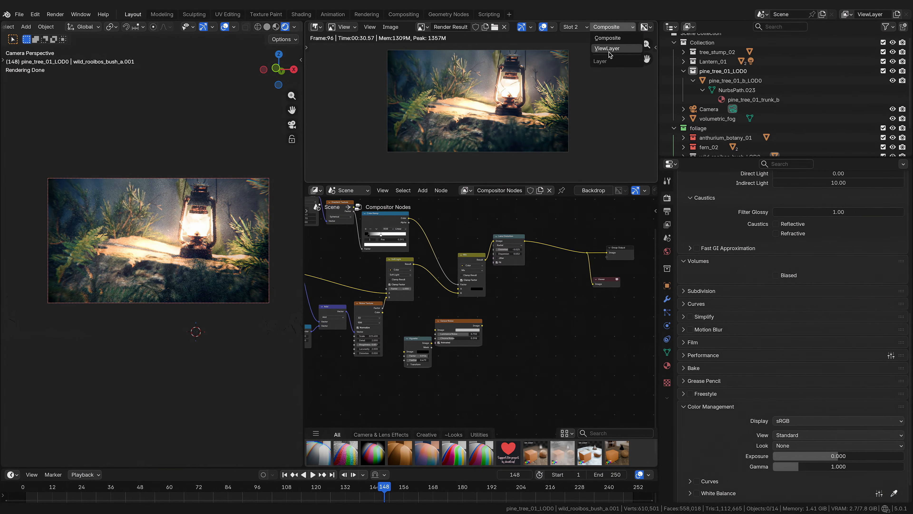
pyautogui.click(609, 51)
pyautogui.click(607, 28)
pyautogui.click(609, 38)
pyautogui.click(608, 28)
pyautogui.click(607, 49)
pyautogui.click(607, 29)
pyautogui.click(606, 38)
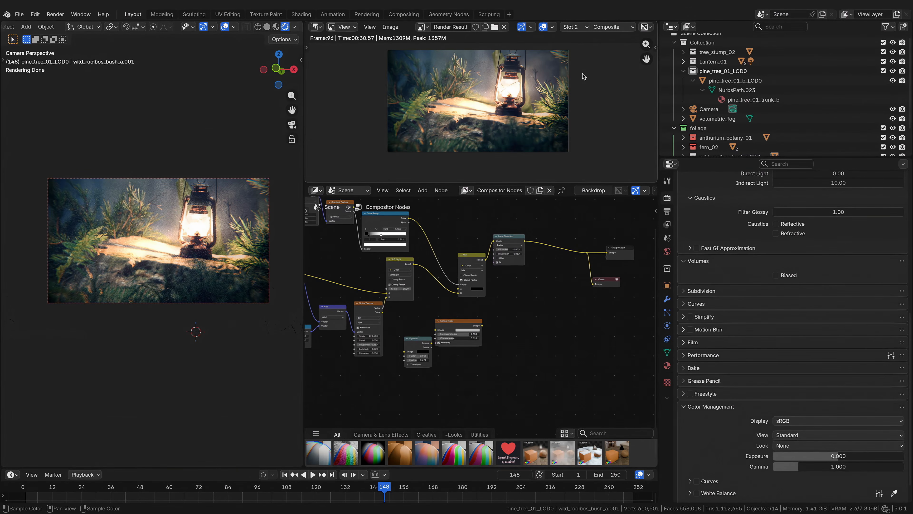
pyautogui.press('j')
# Step: Widen the 3D viewport, select the camera, enable Lock Camera to View, and reframe the shot around the lantern
pyautogui.moveTo(304, 216); pyautogui.dragTo(417, 227)
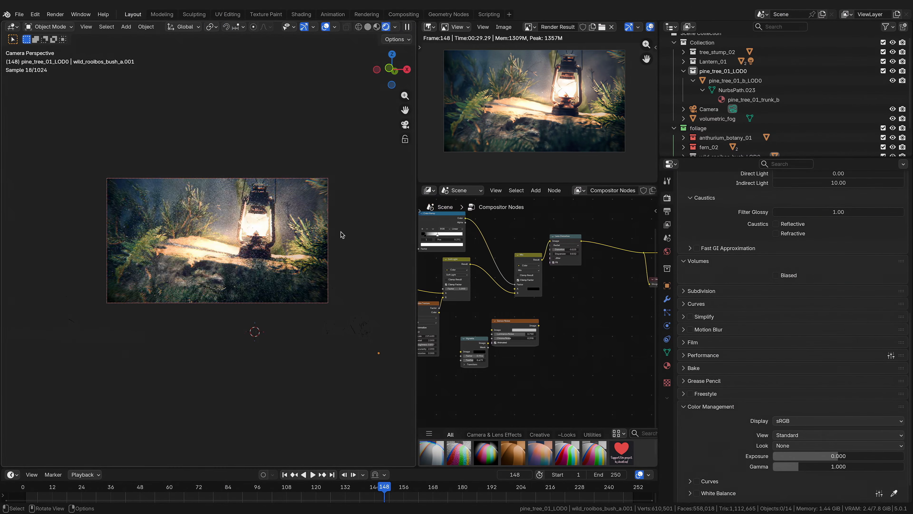
pyautogui.click(329, 242)
pyautogui.press('g')
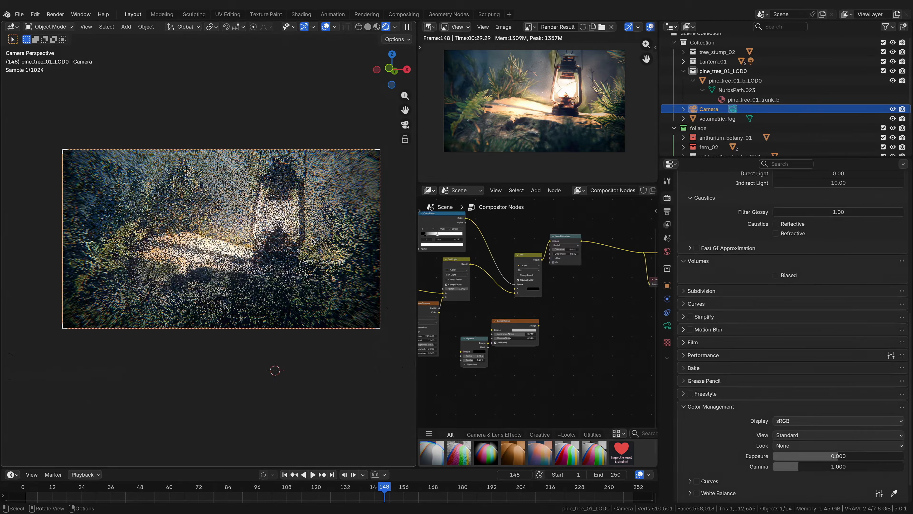
pyautogui.rightClick(259, 240)
pyautogui.press('q')
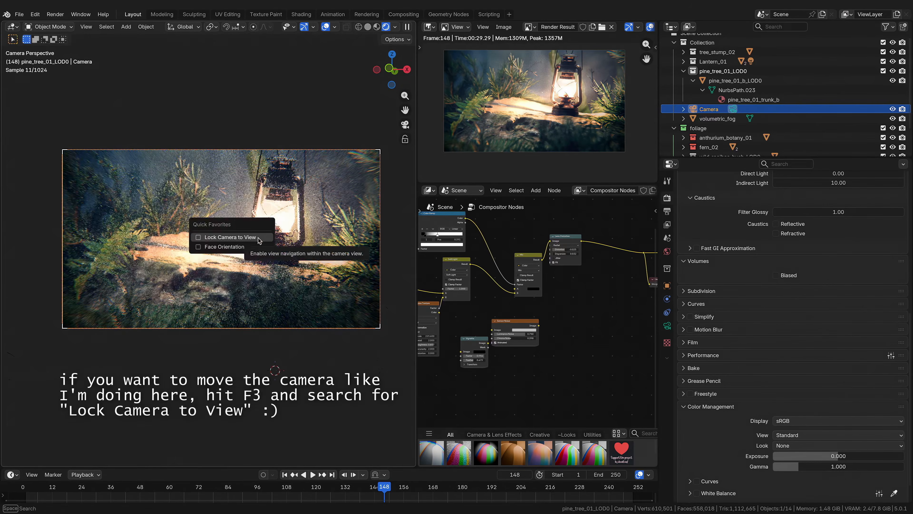
pyautogui.click(258, 238)
pyautogui.moveTo(258, 250); pyautogui.dragTo(170, 244, button='middle')
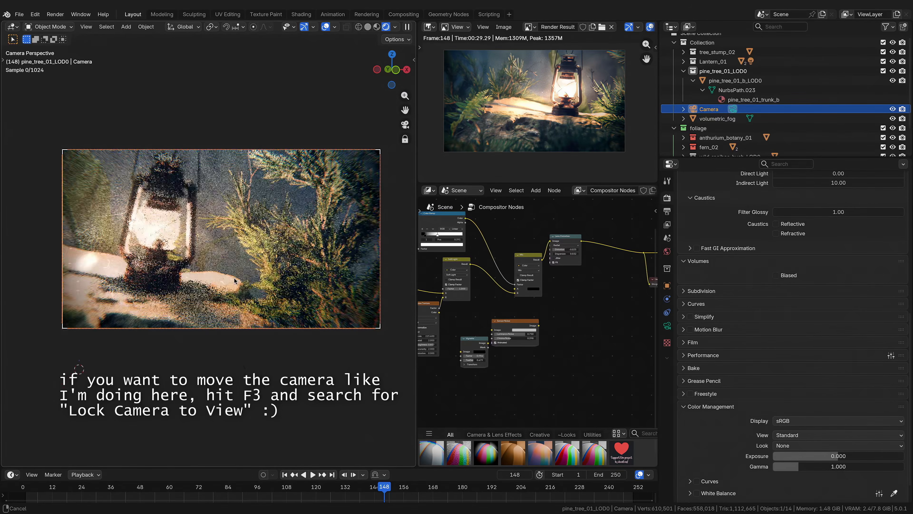